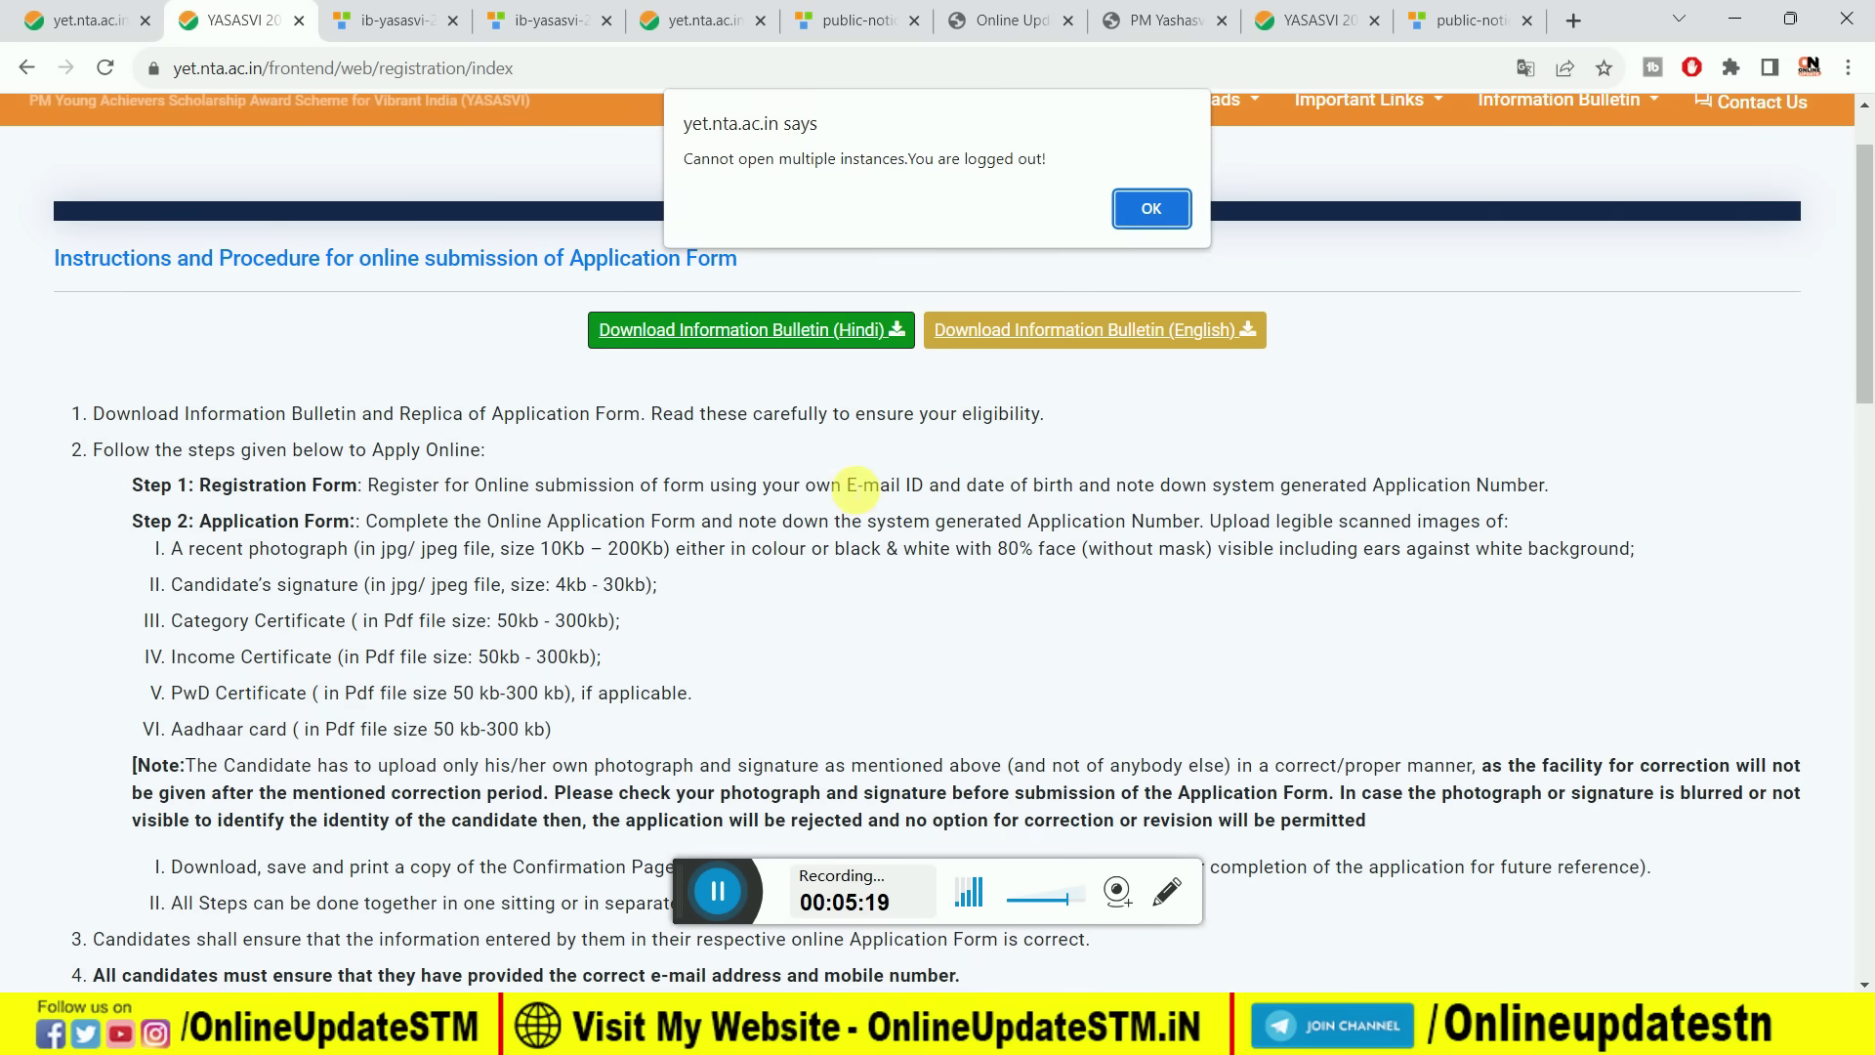
Dismiss the logged-out alert and close the translation popup on the registration instructions page.
left_click(1143, 209)
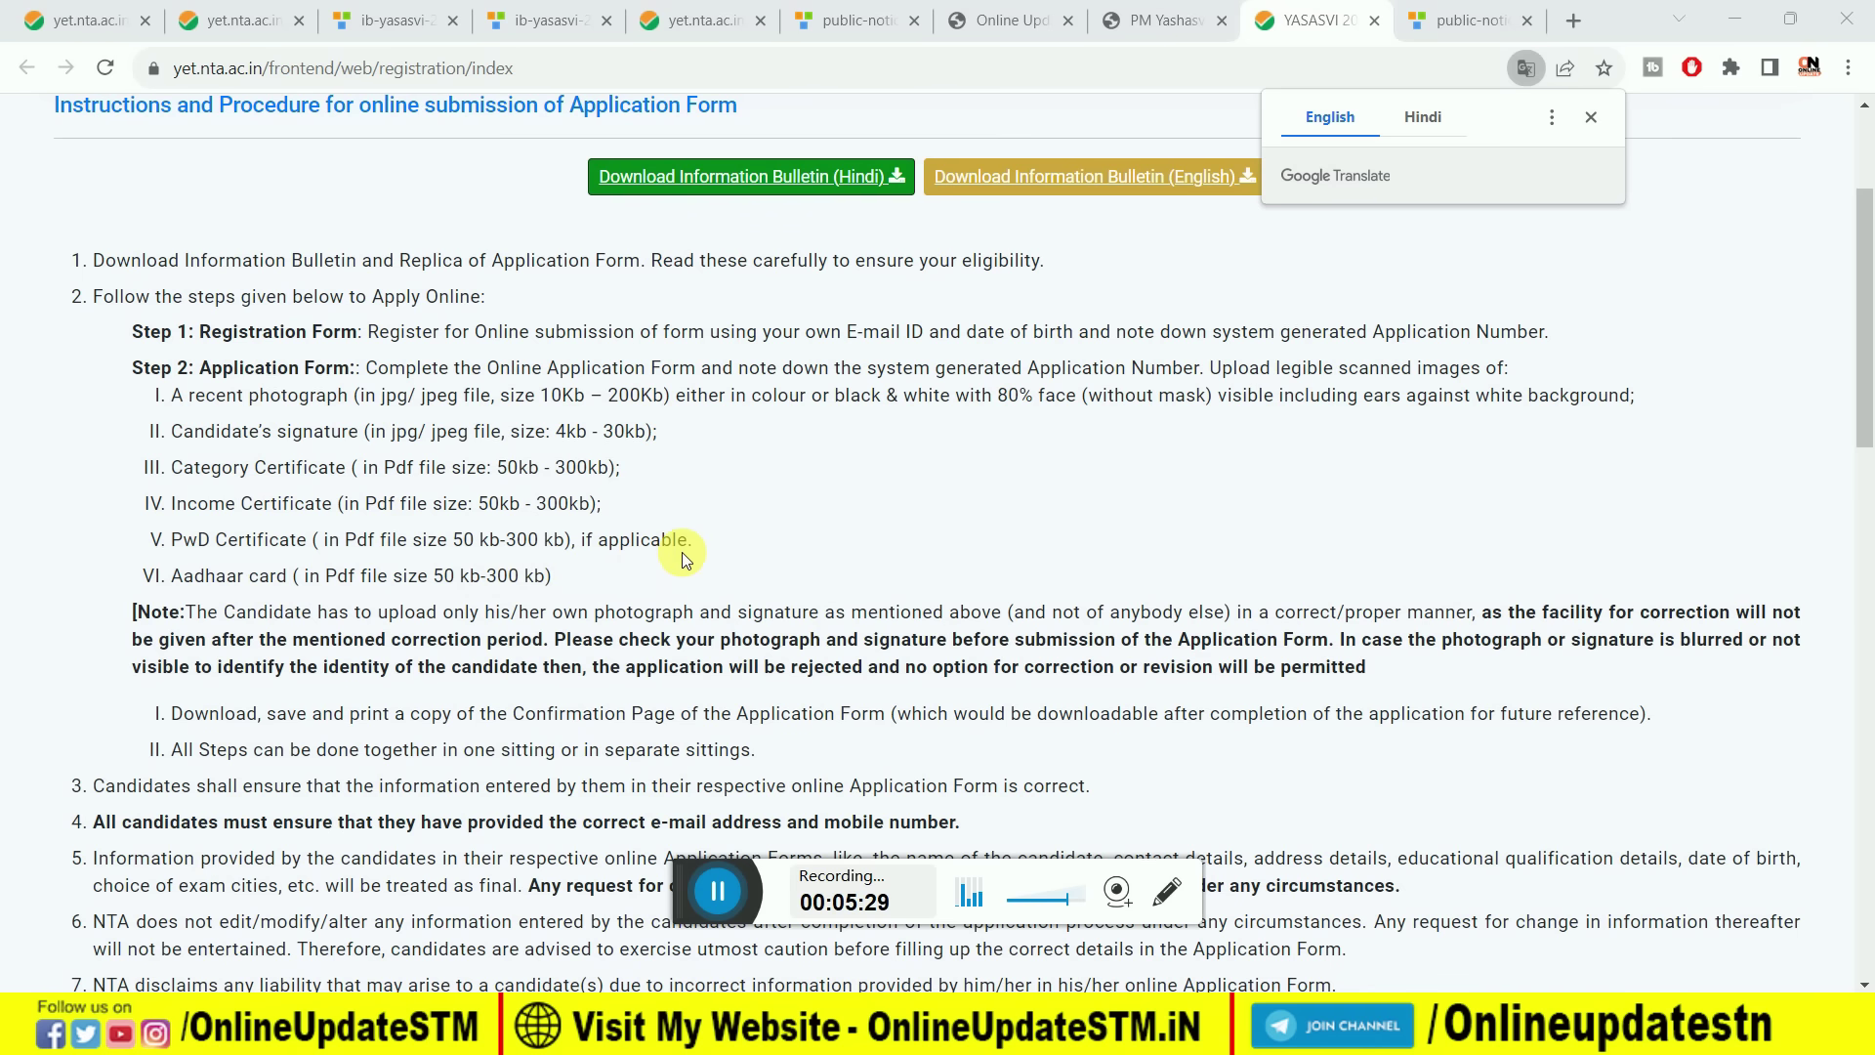
left_click(1590, 116)
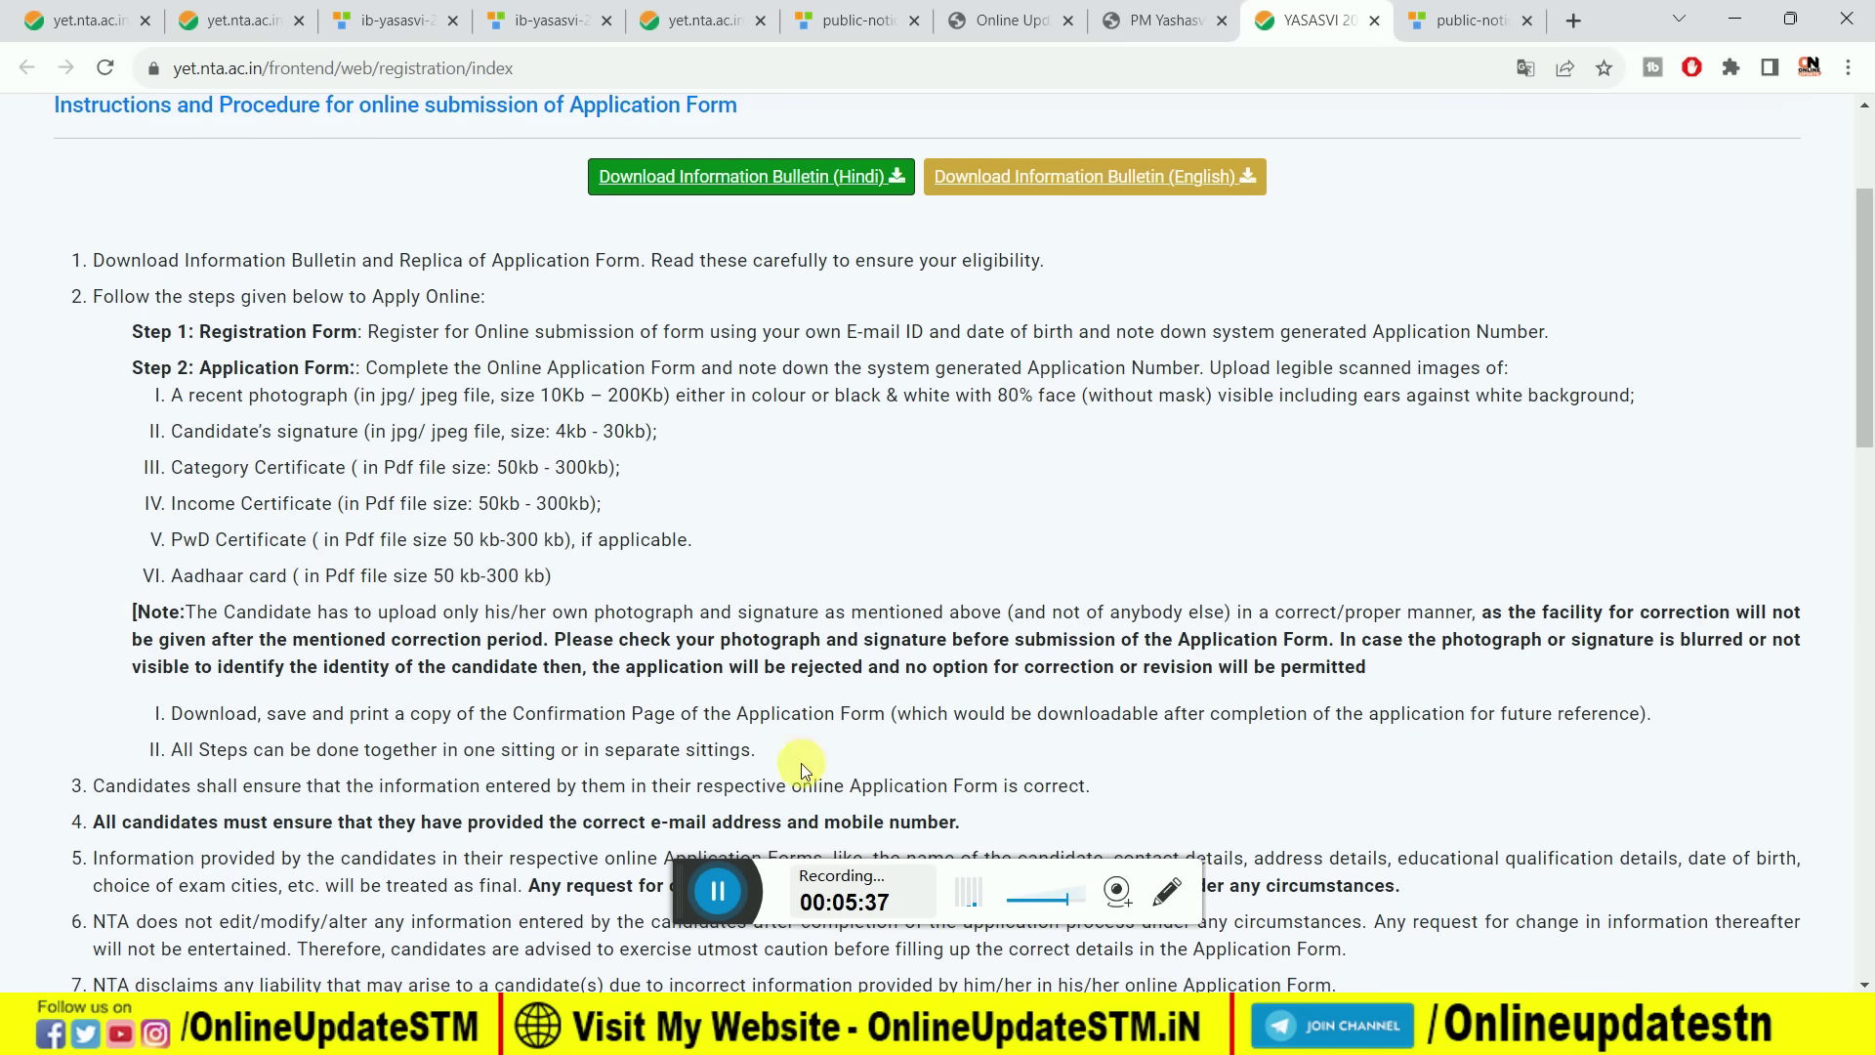
left_click(711, 894)
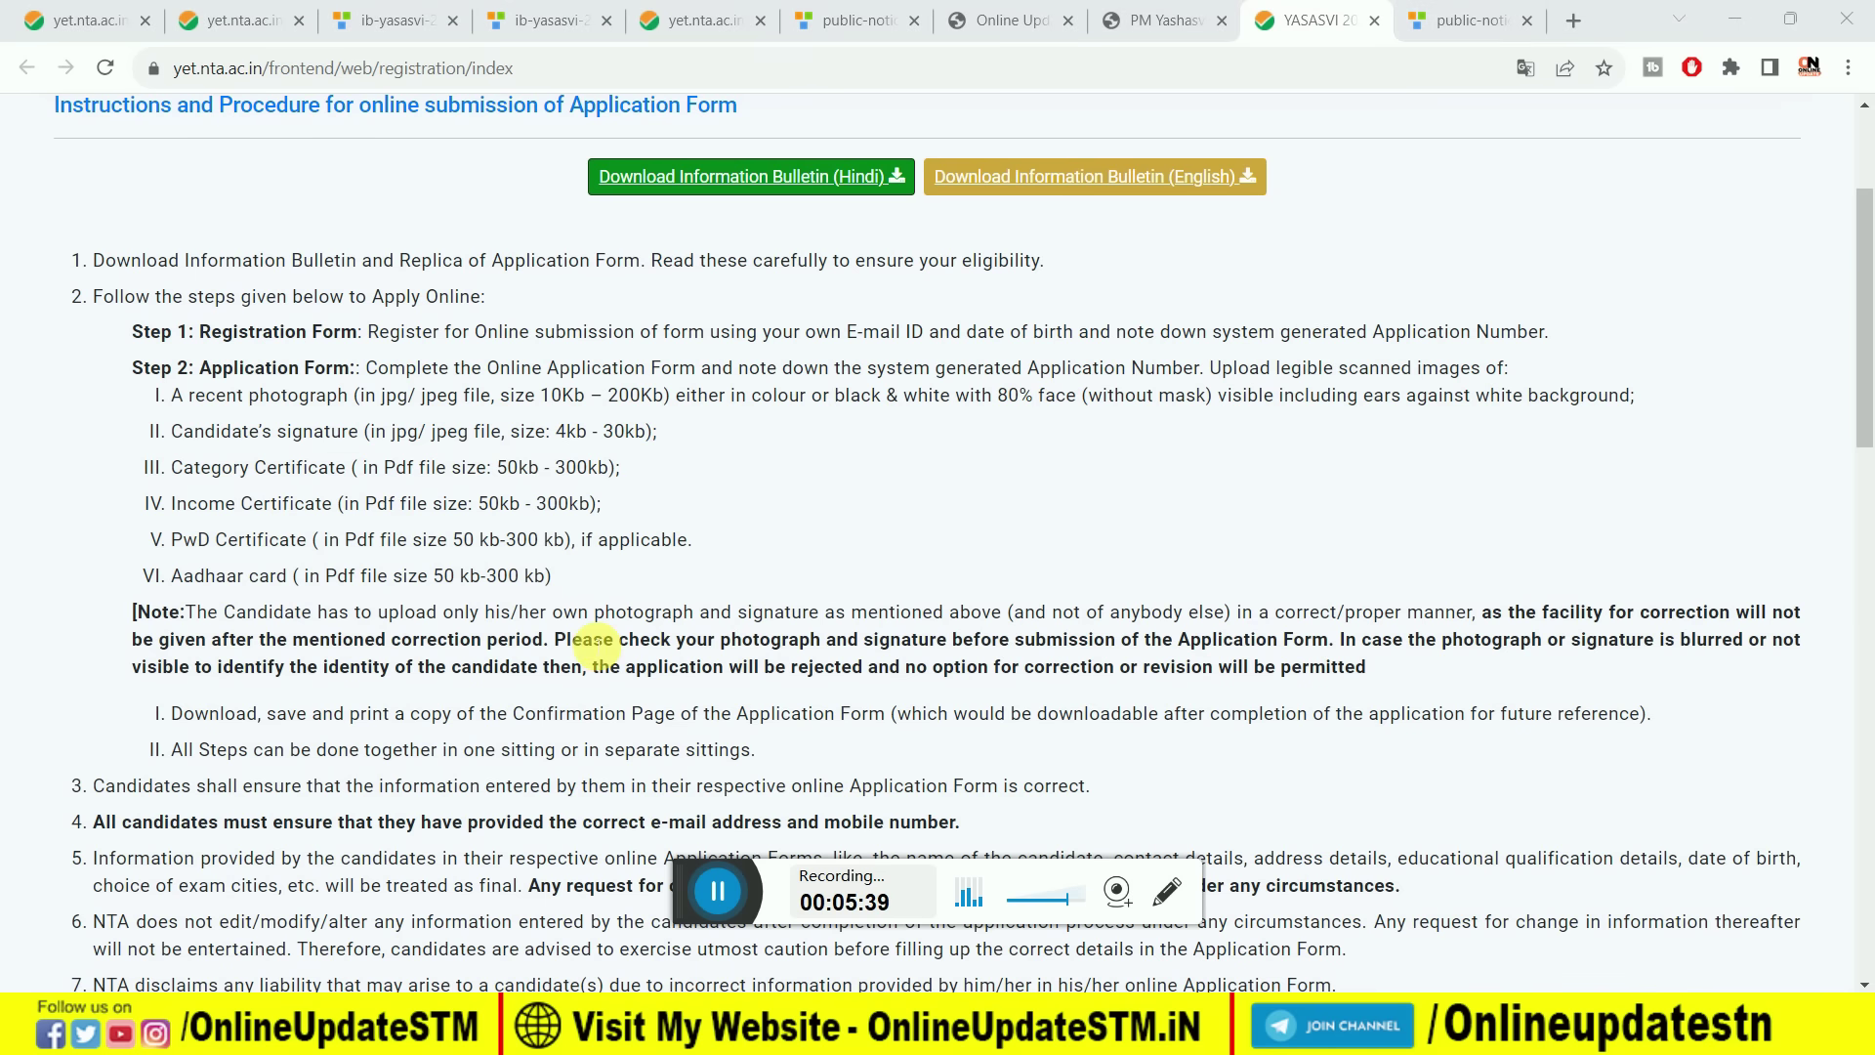
Accept the declaration of having read the YASASVI 2023 Information Bulletin and instructions, and proceed to the registration form.
scroll(593, 645, "down", 15)
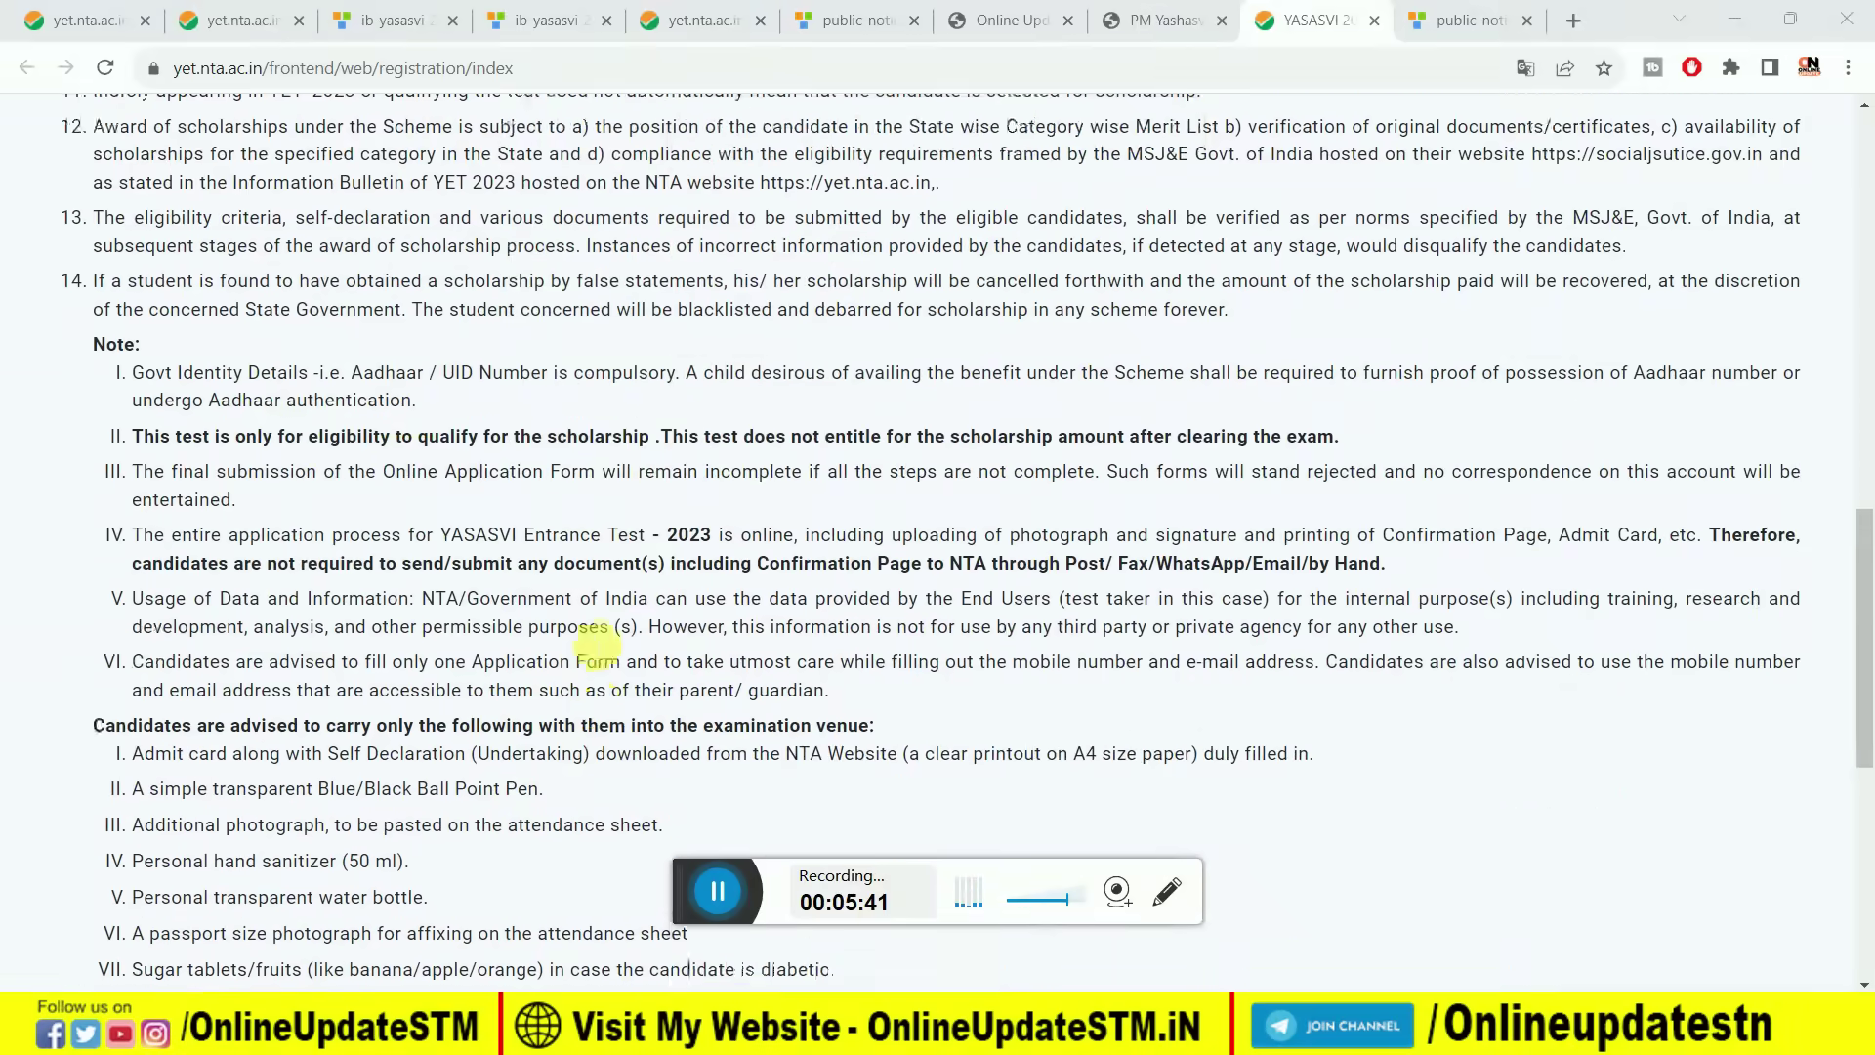
scroll(595, 644, "down", 6)
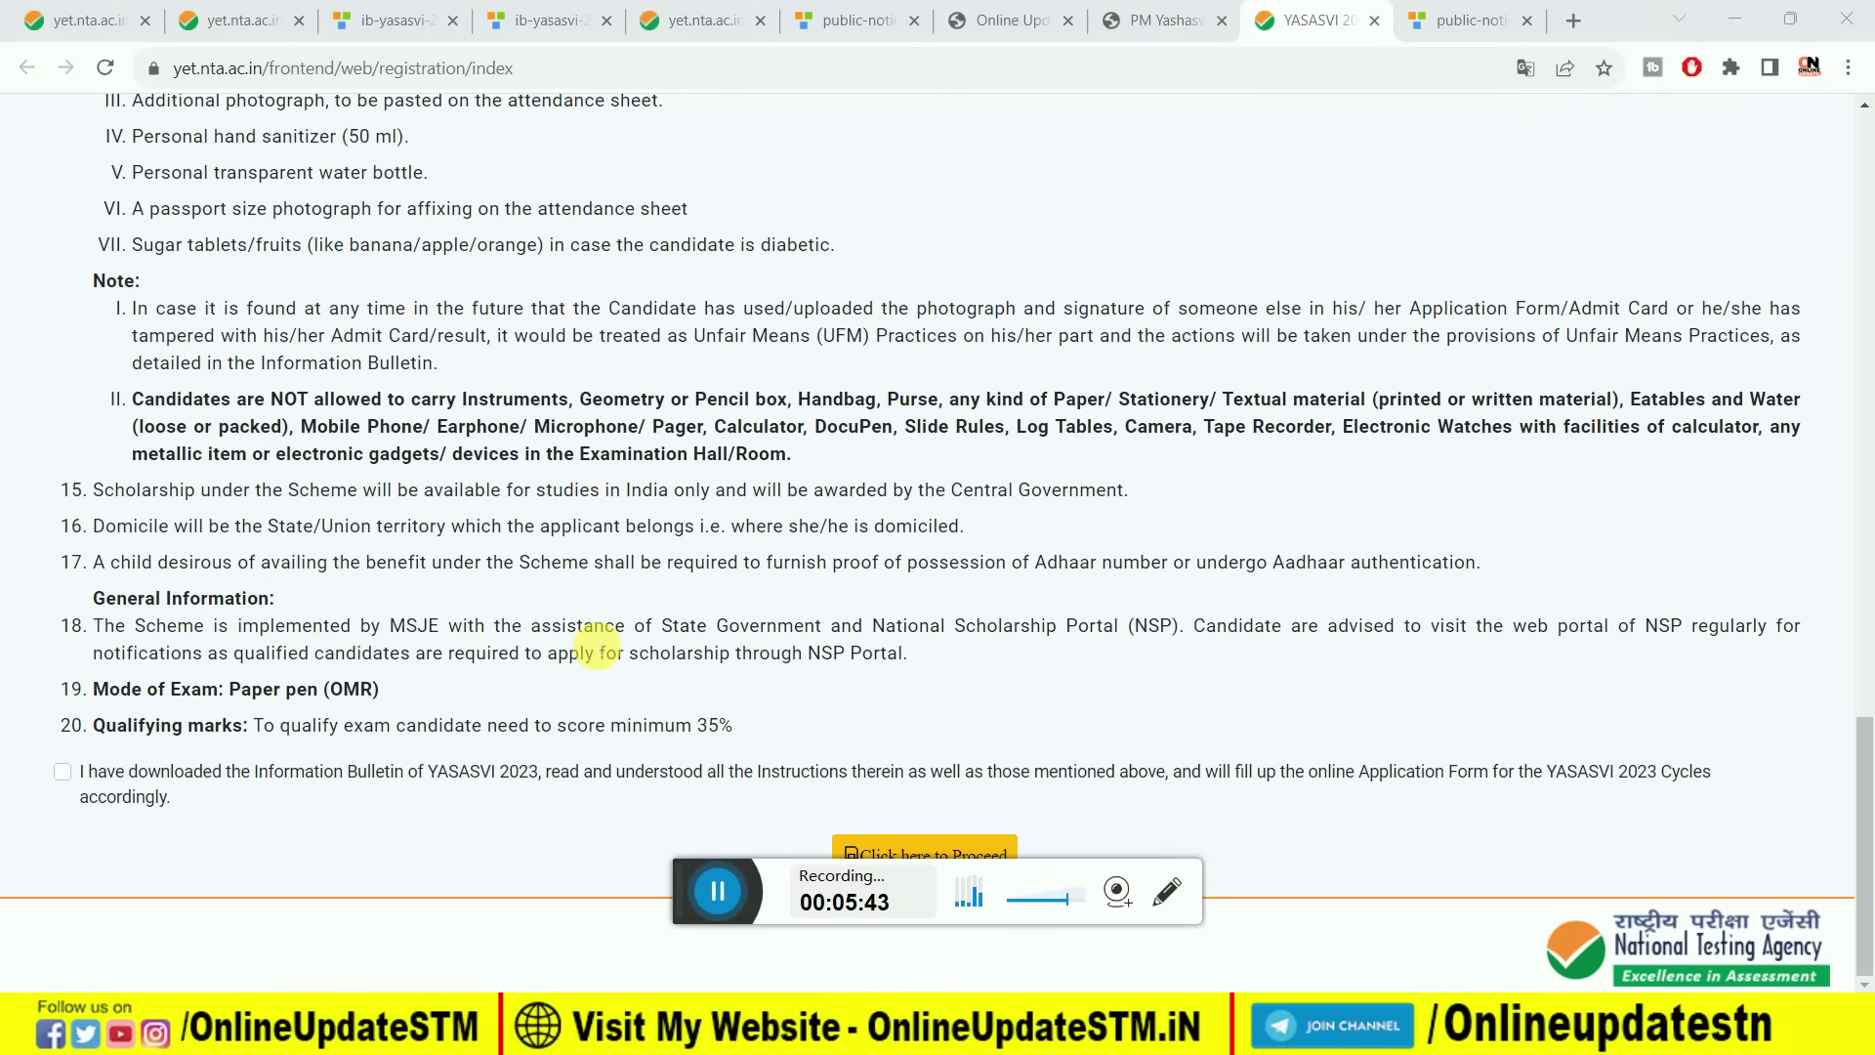
left_click(64, 774)
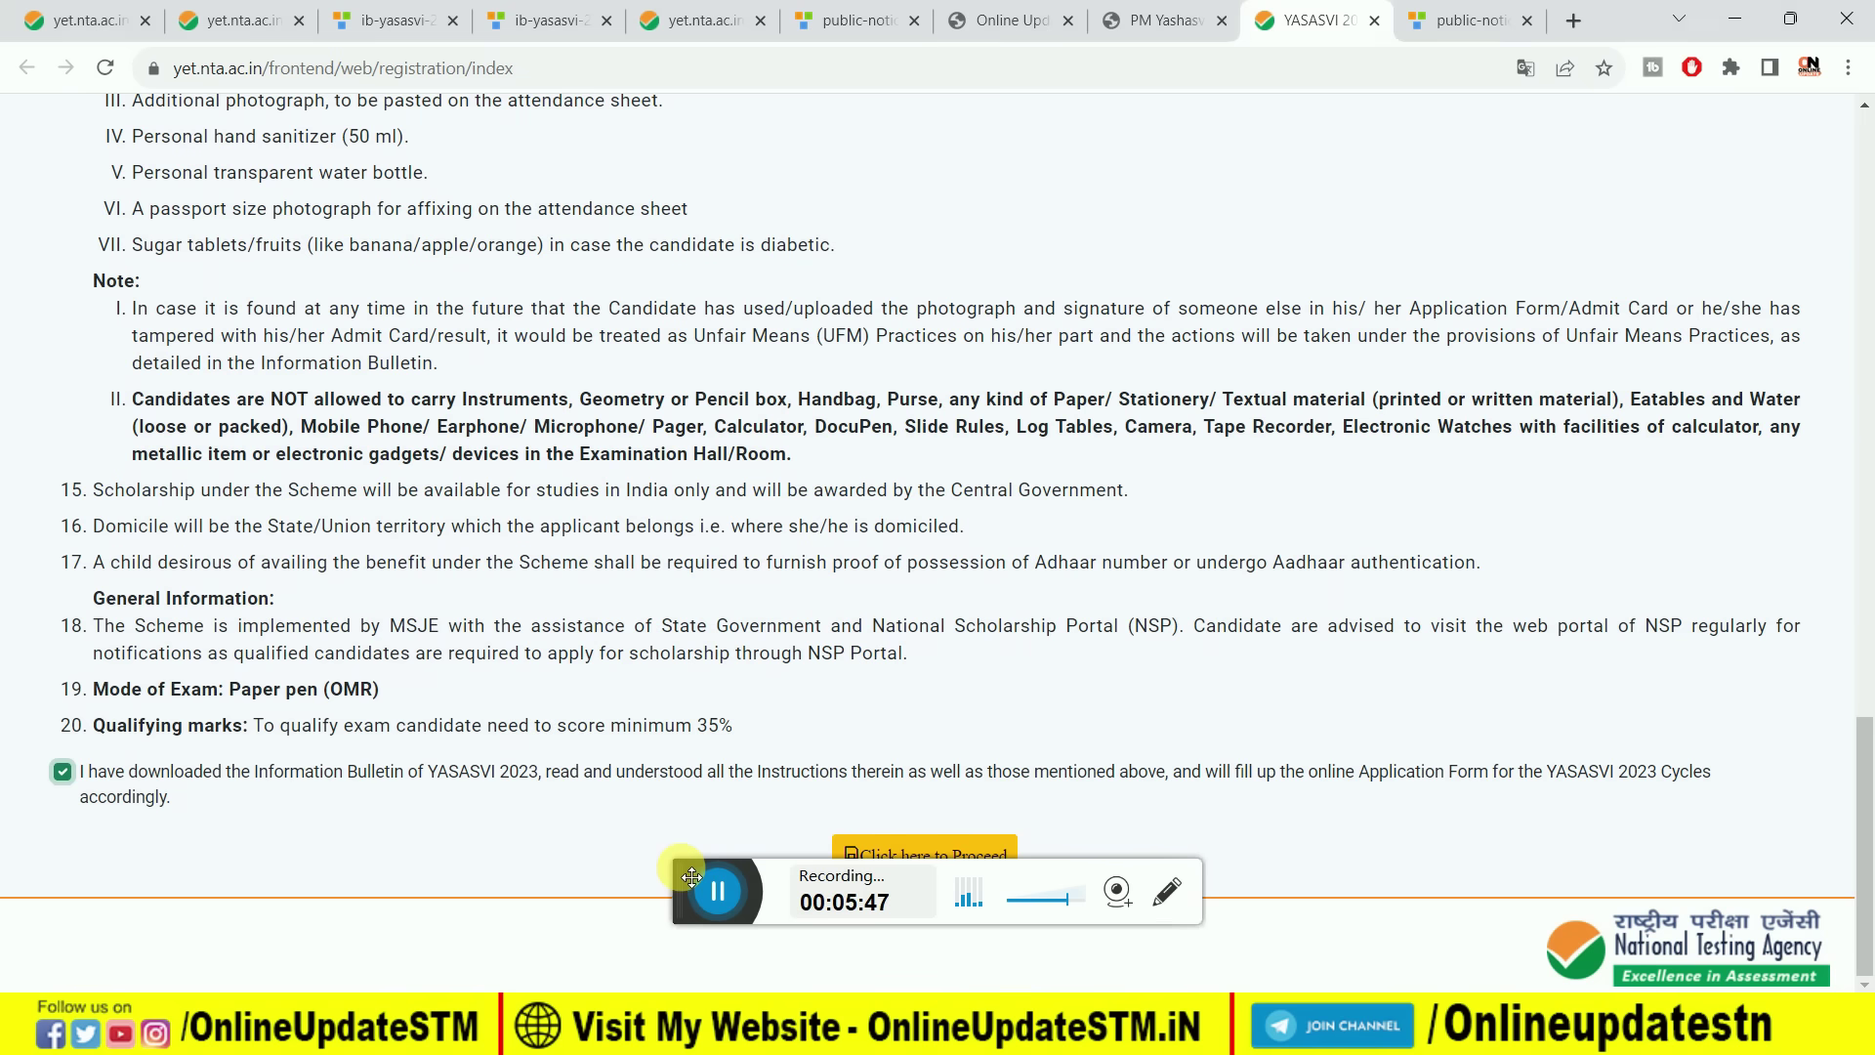
left_click_drag(684, 882, 677, 926)
left_click(933, 855)
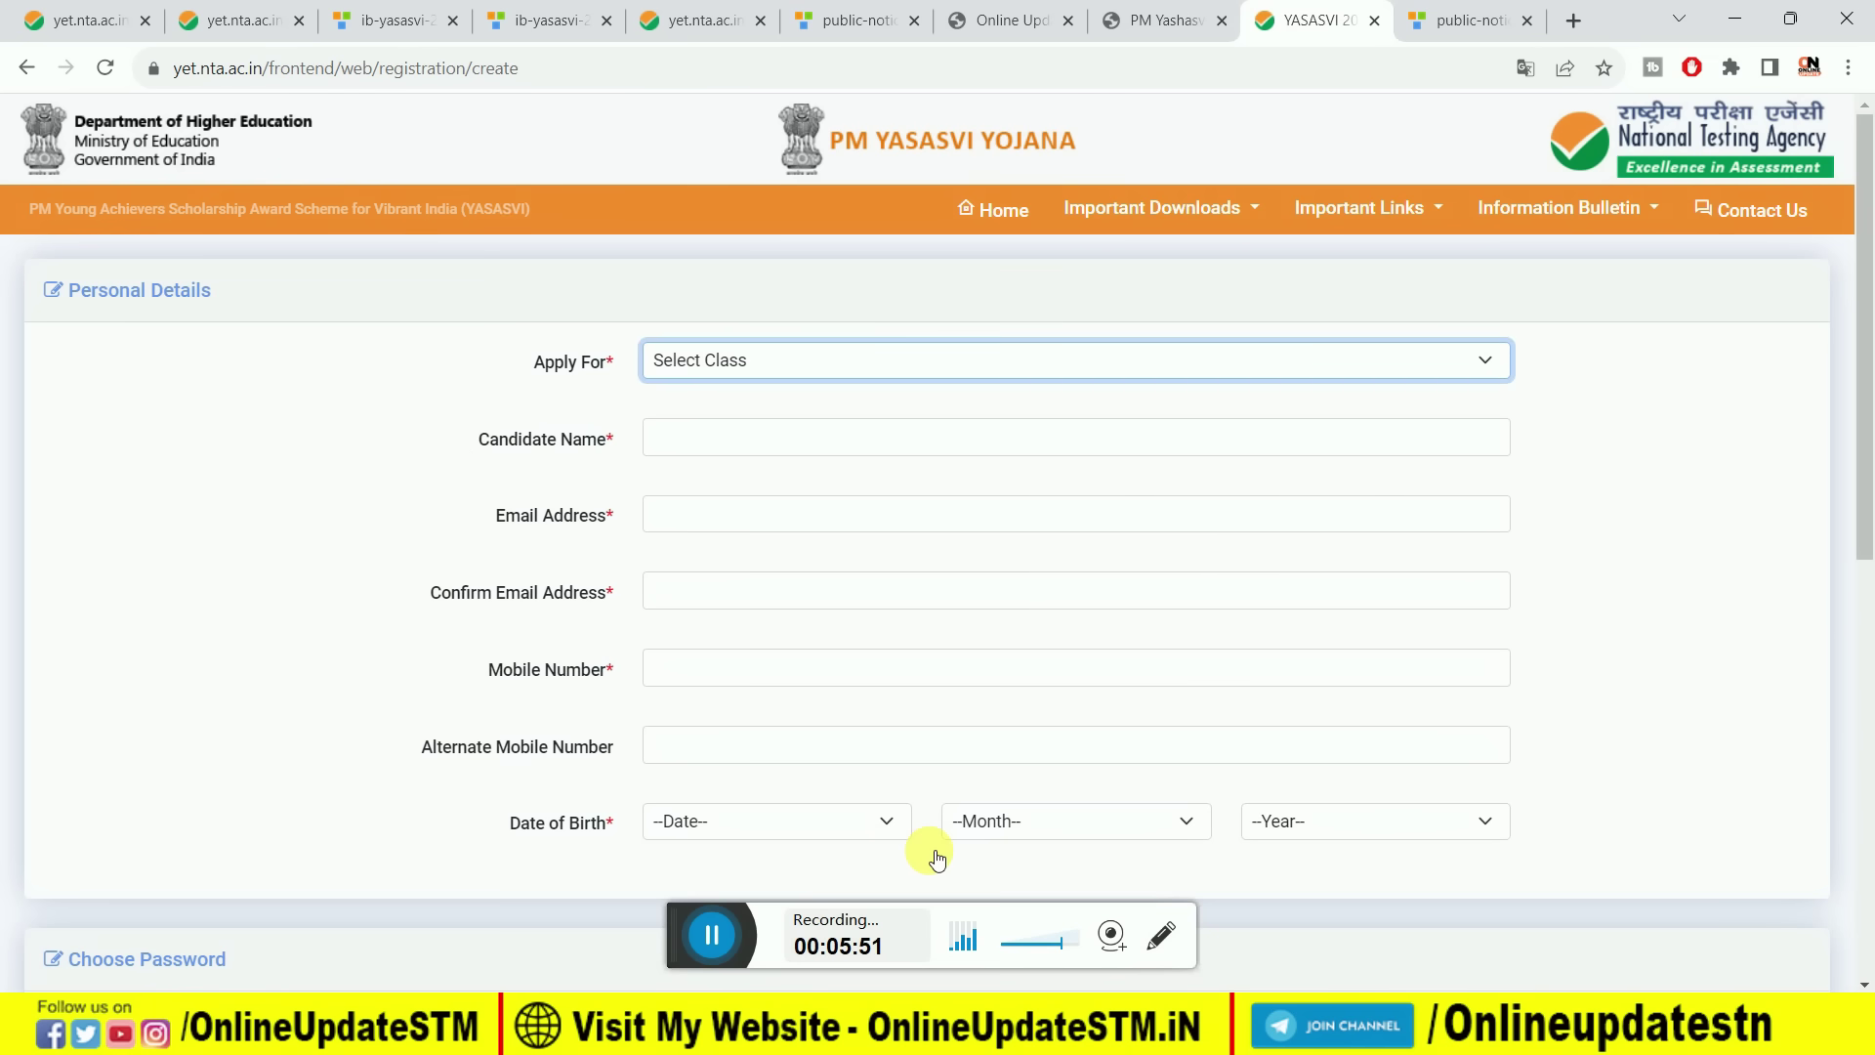
Choose Class 11th as the class to apply for and activate the Candidate Name field.
left_click(811, 360)
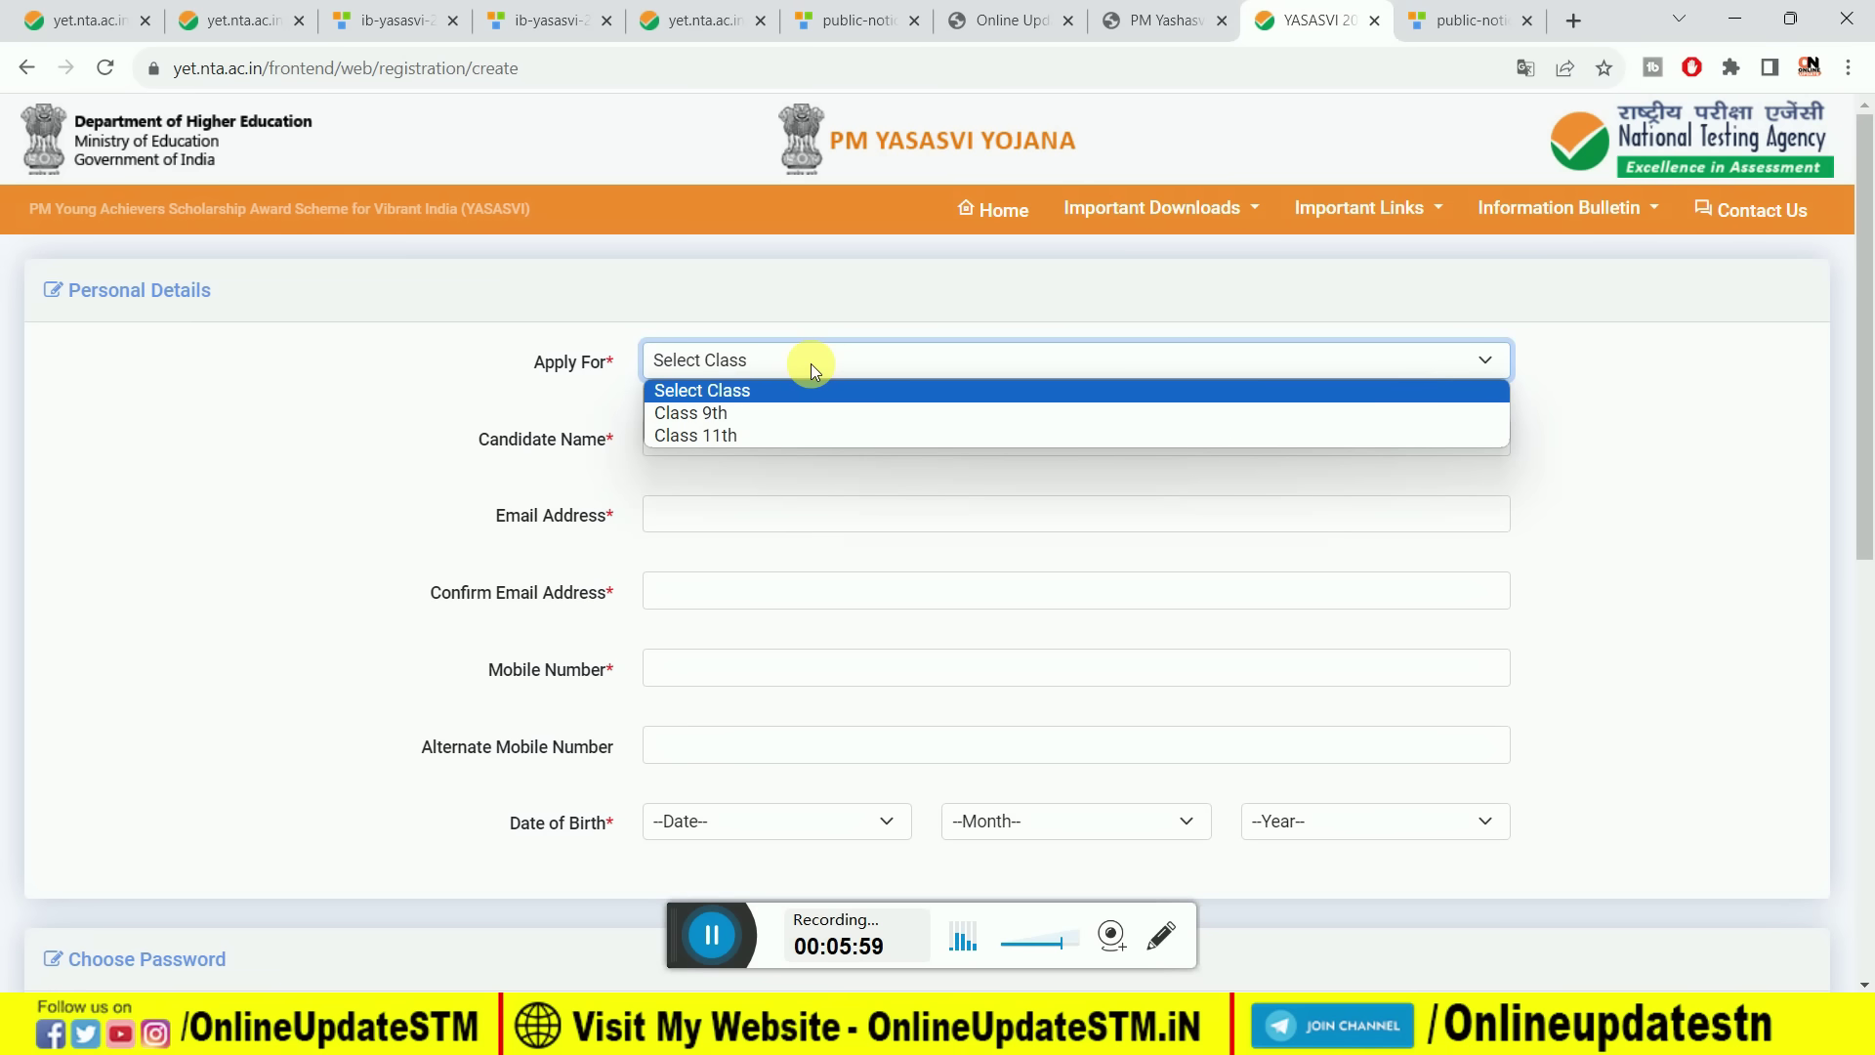
left_click(759, 436)
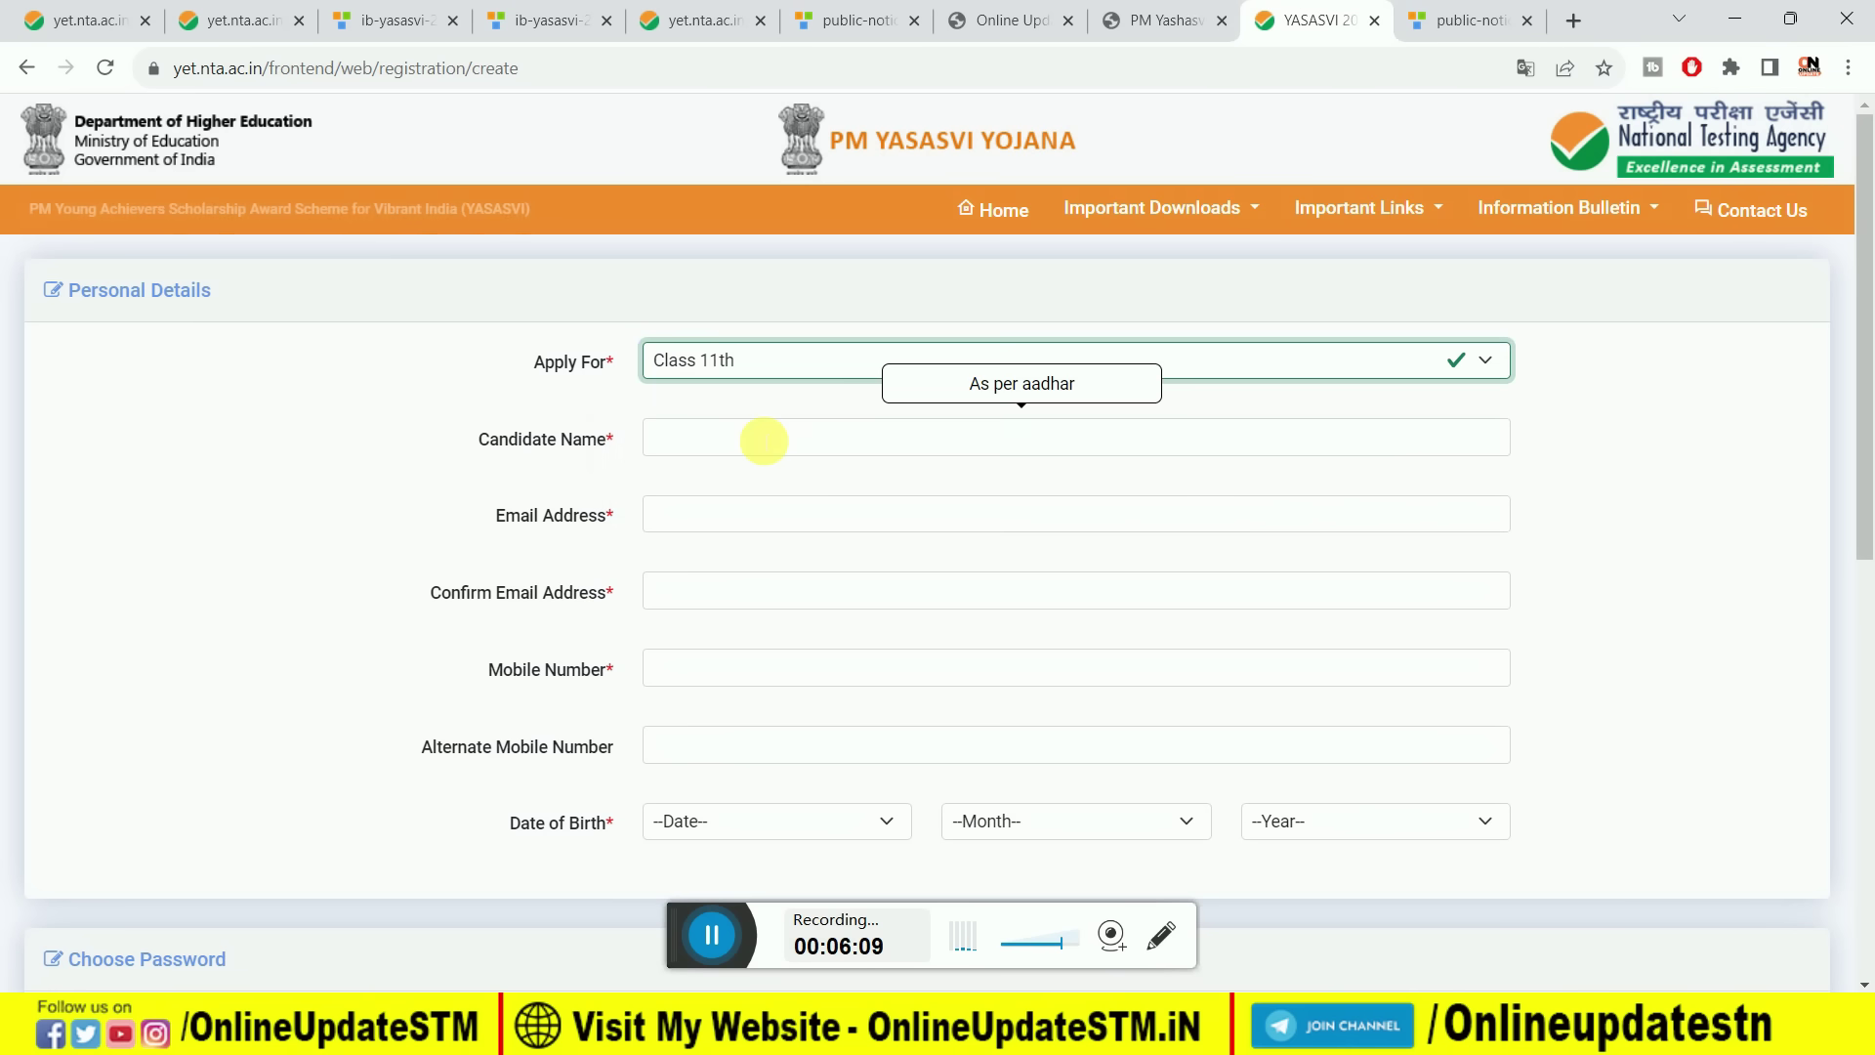
left_click(763, 448)
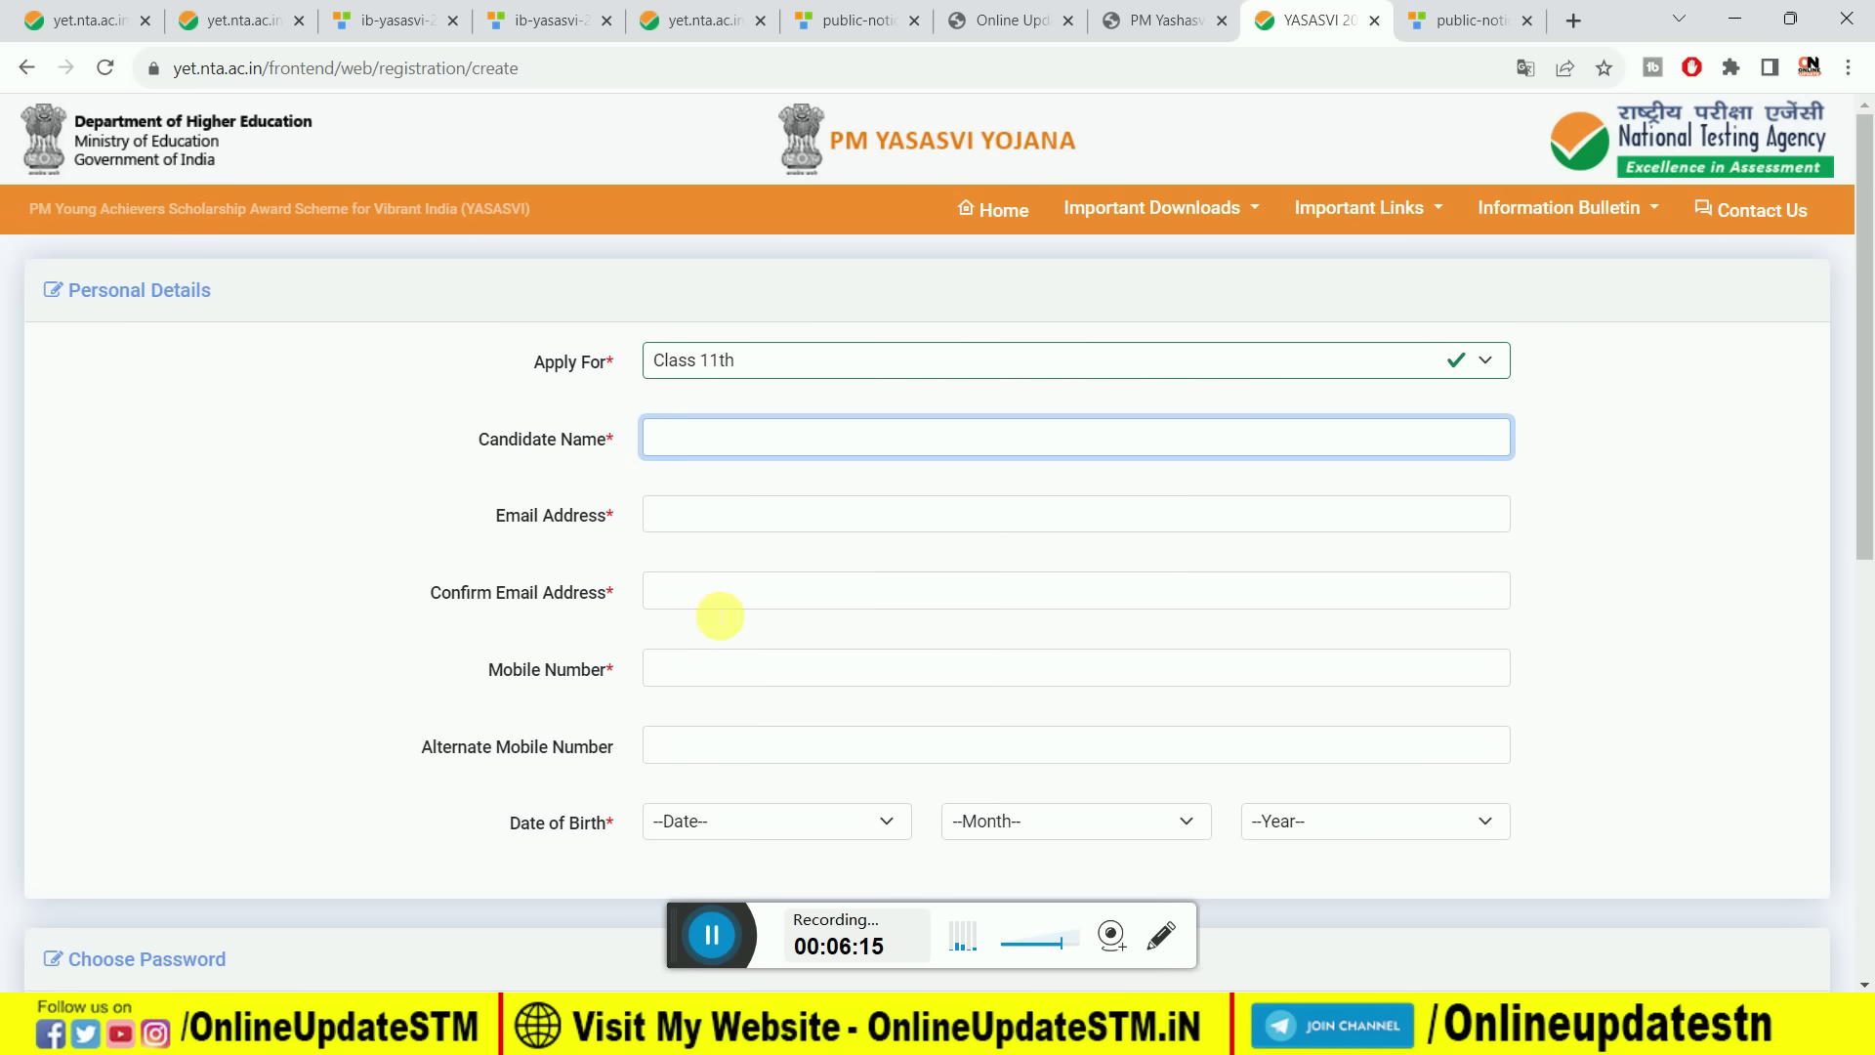
Select the day, month and year of the candidate's date of birth in the Personal Details section.
scroll(914, 640, "down", 2)
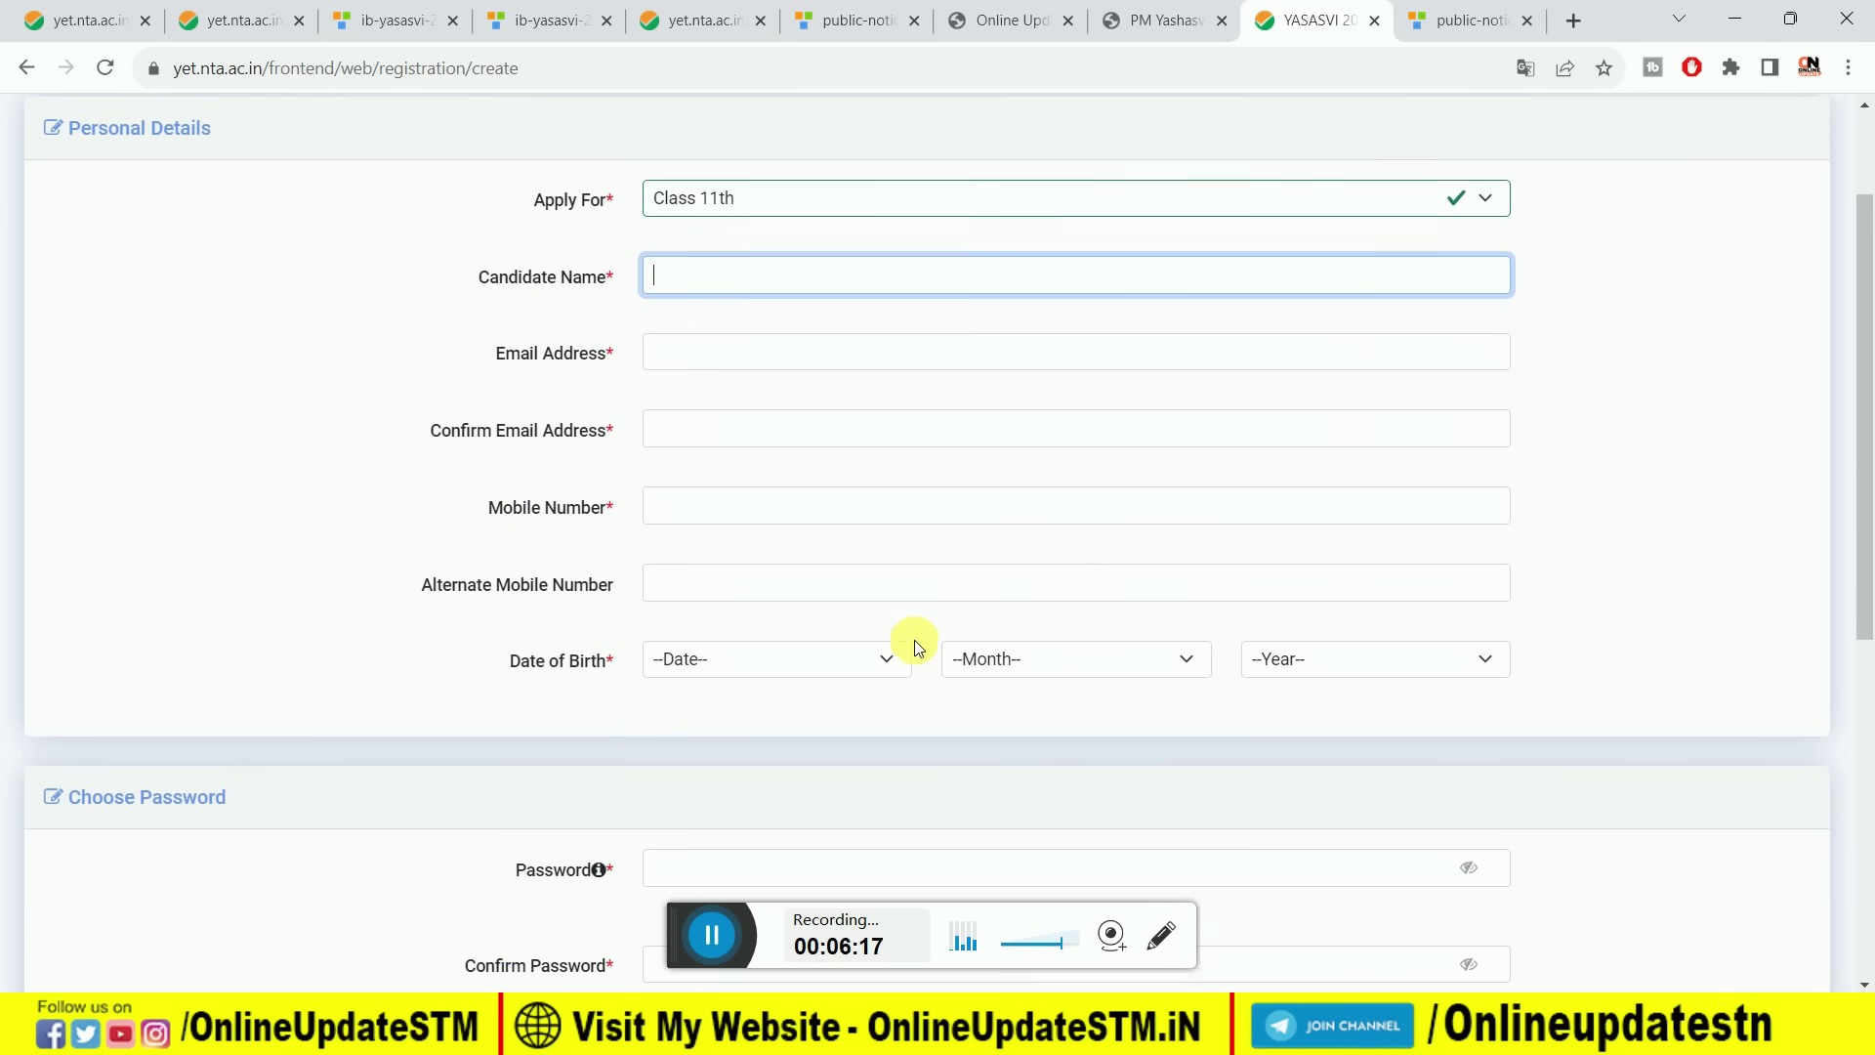
scroll(924, 544, "down", 2)
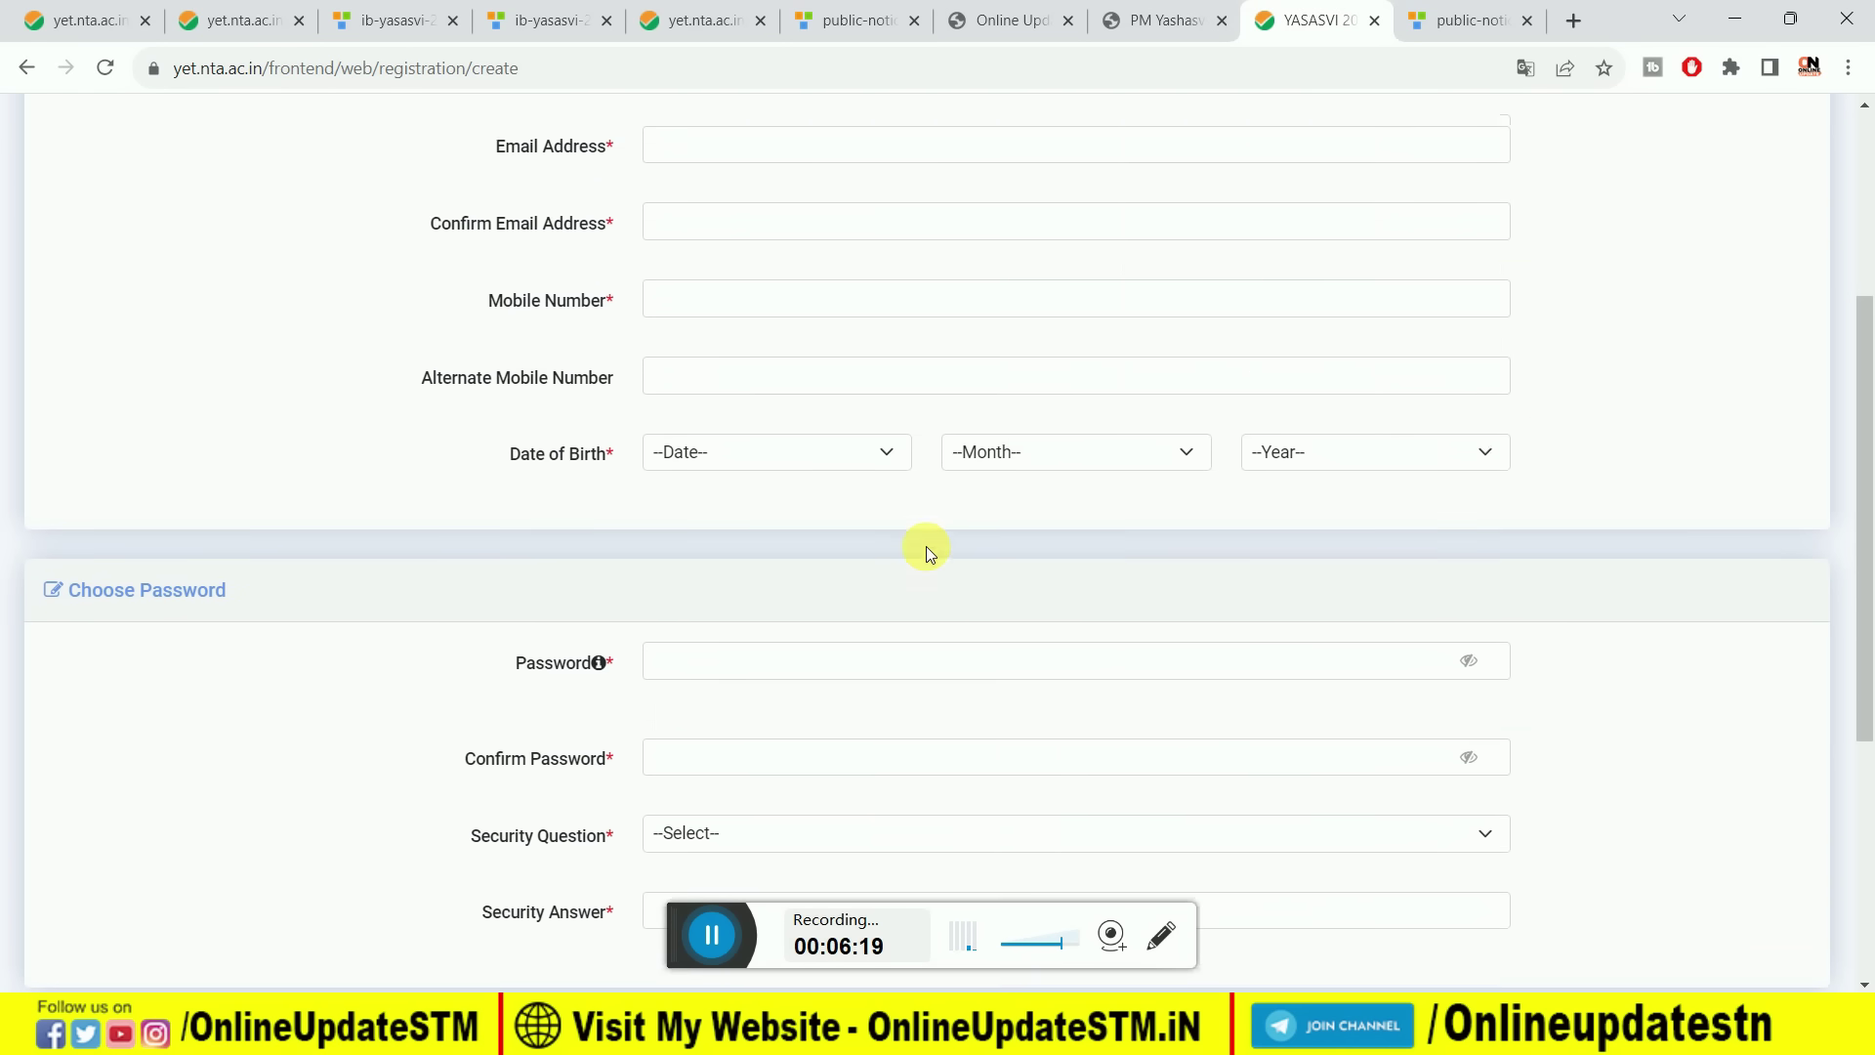
left_click(832, 446)
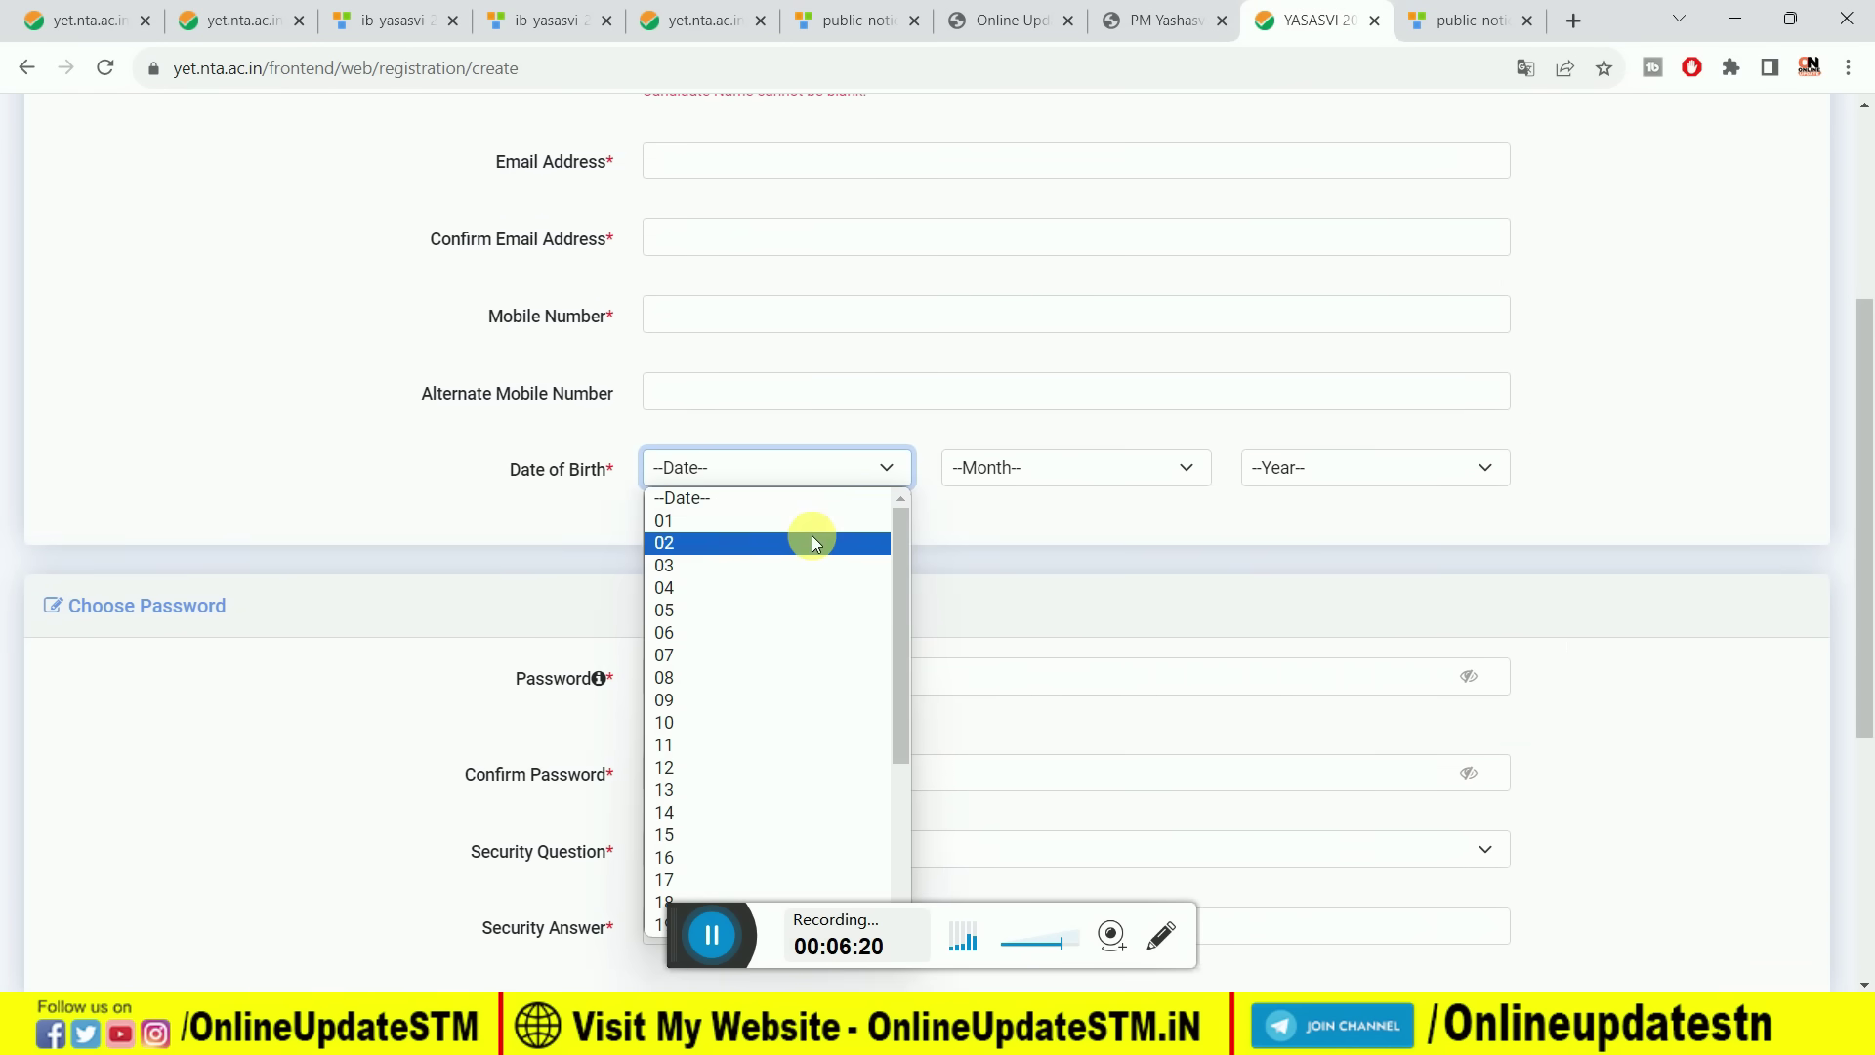
left_click(811, 535)
left_click(1047, 483)
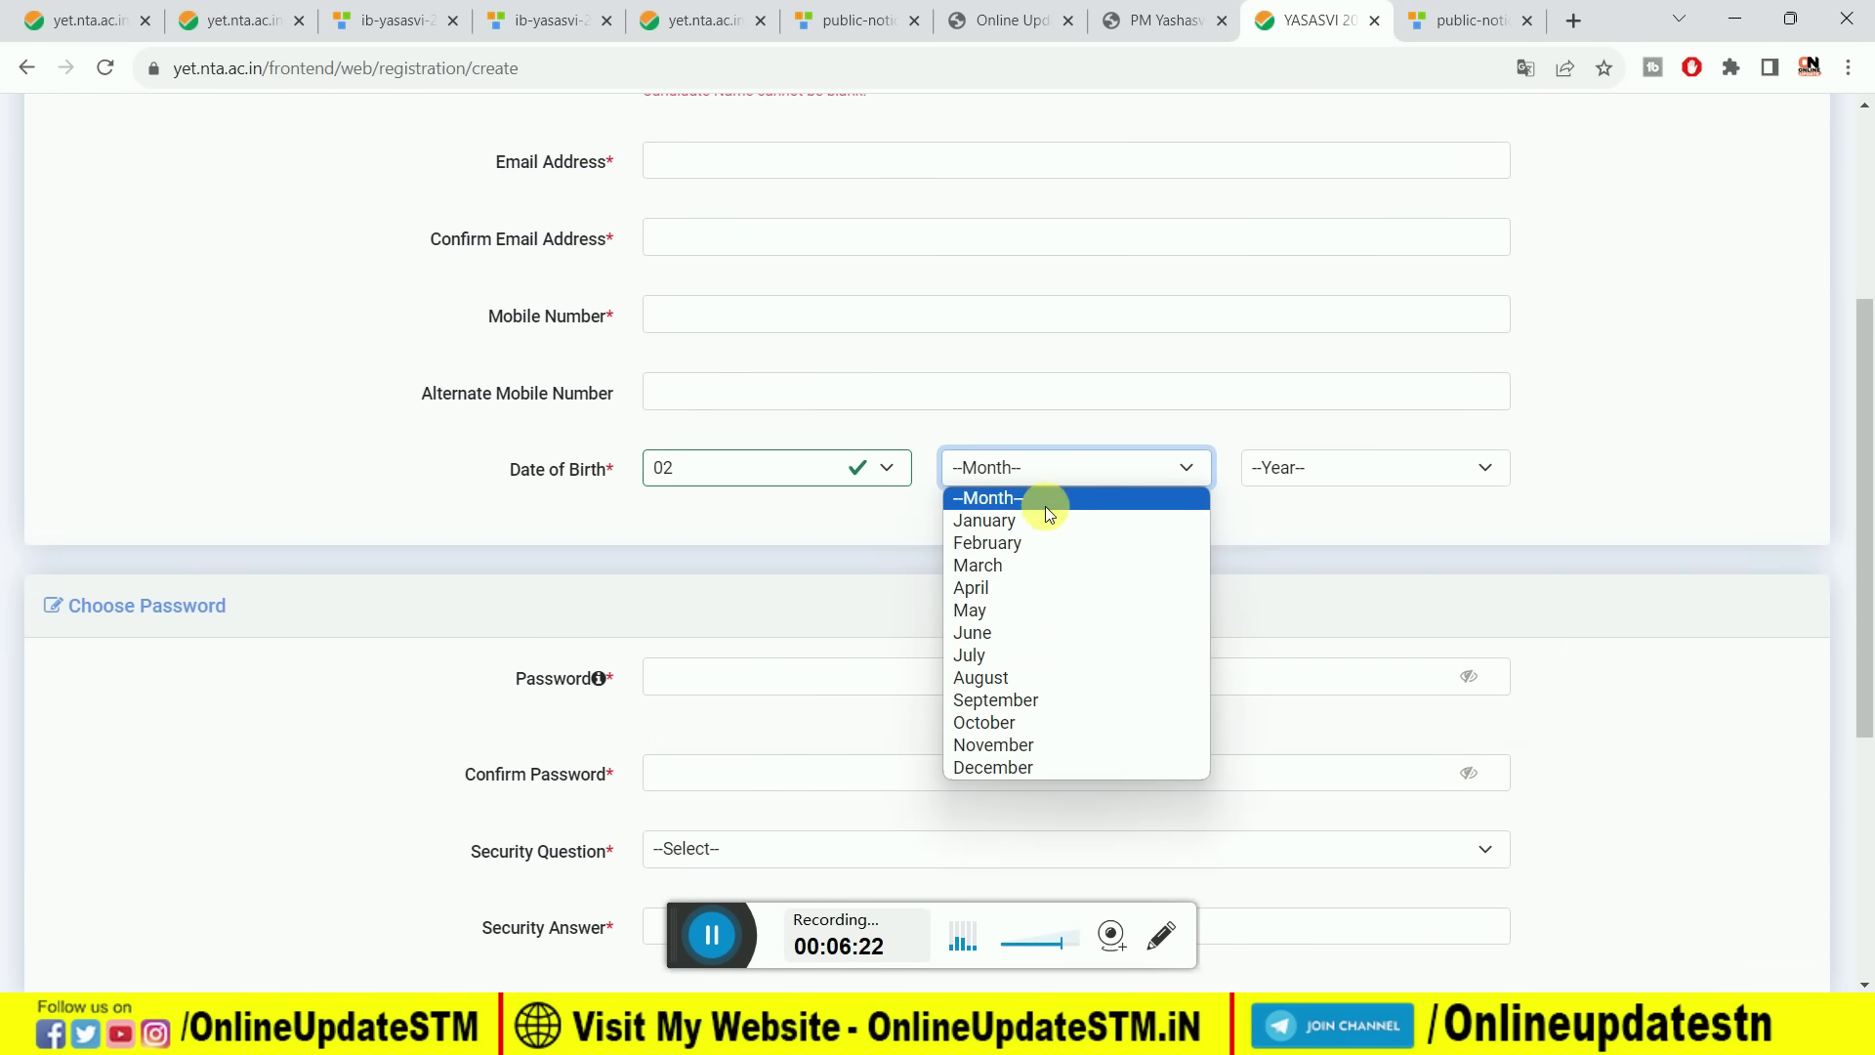
left_click(1045, 518)
left_click(1279, 468)
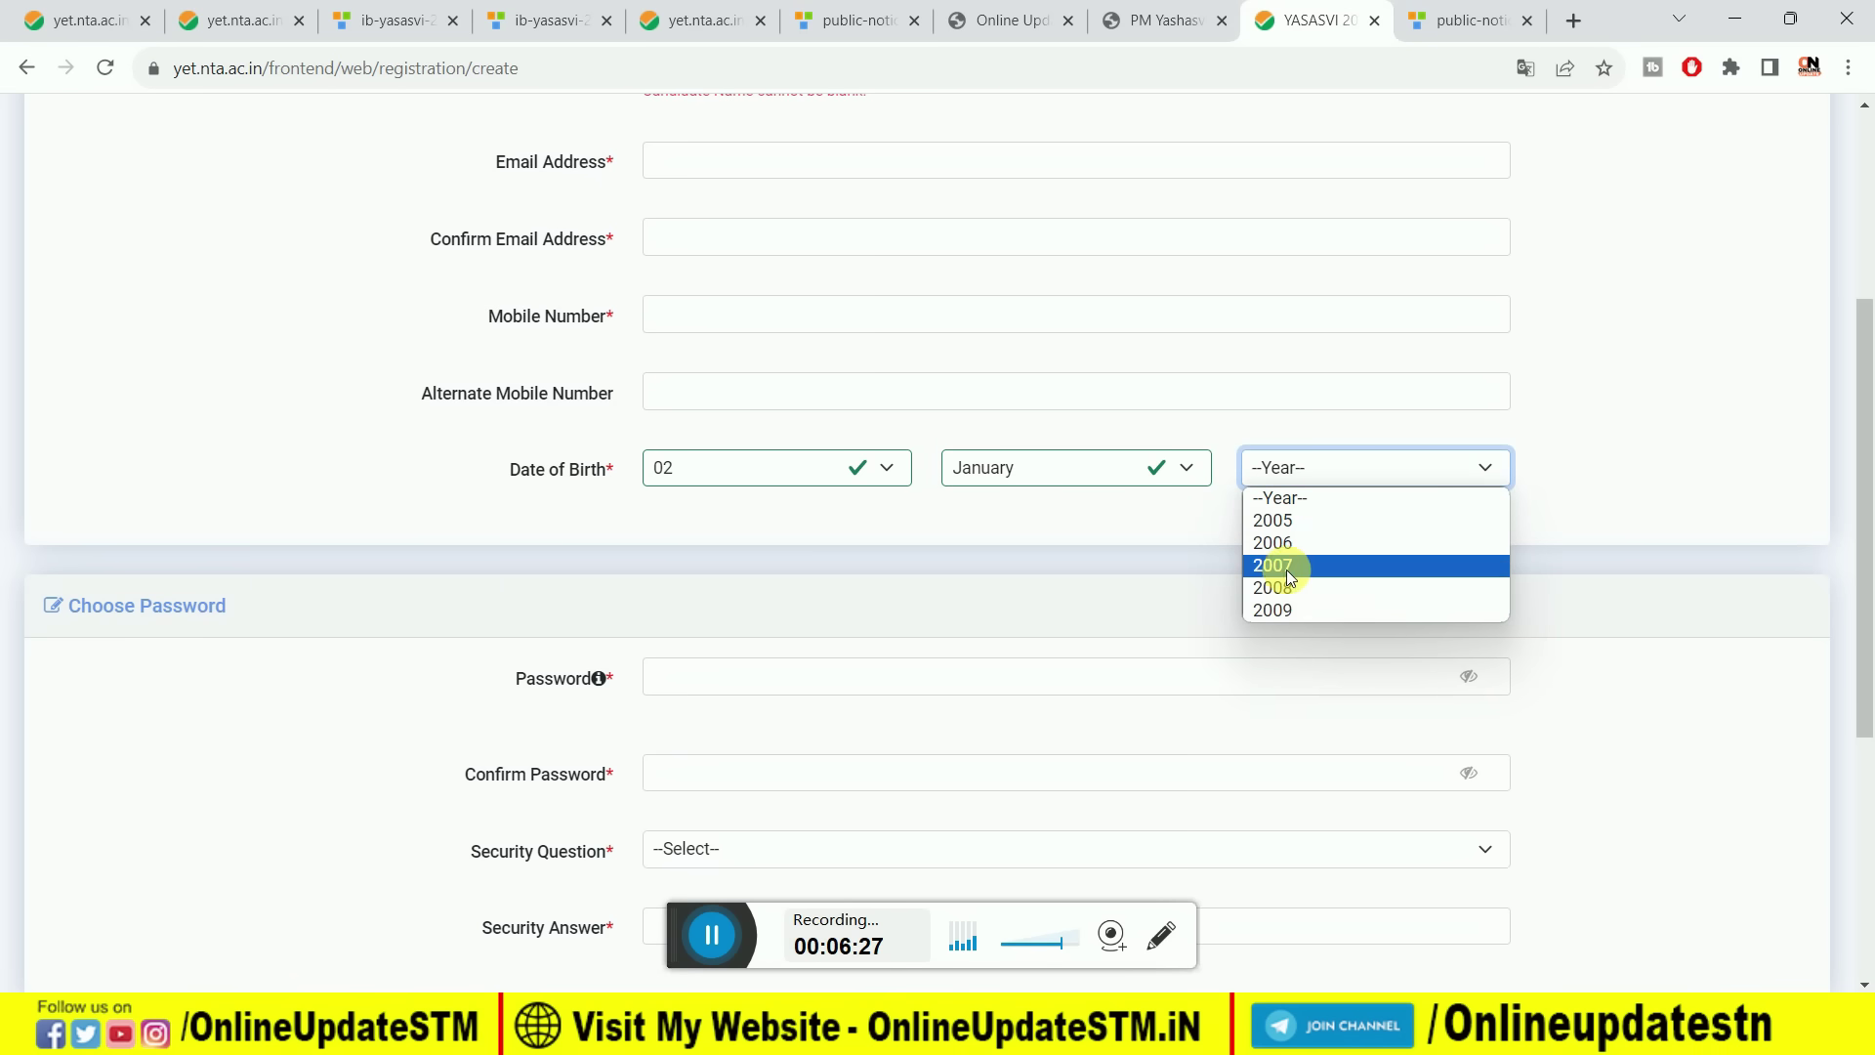
left_click(1287, 545)
Switch to Notepad to examine the sample password's format, and return to the registration form's password section.
scroll(1135, 547, "down", 3)
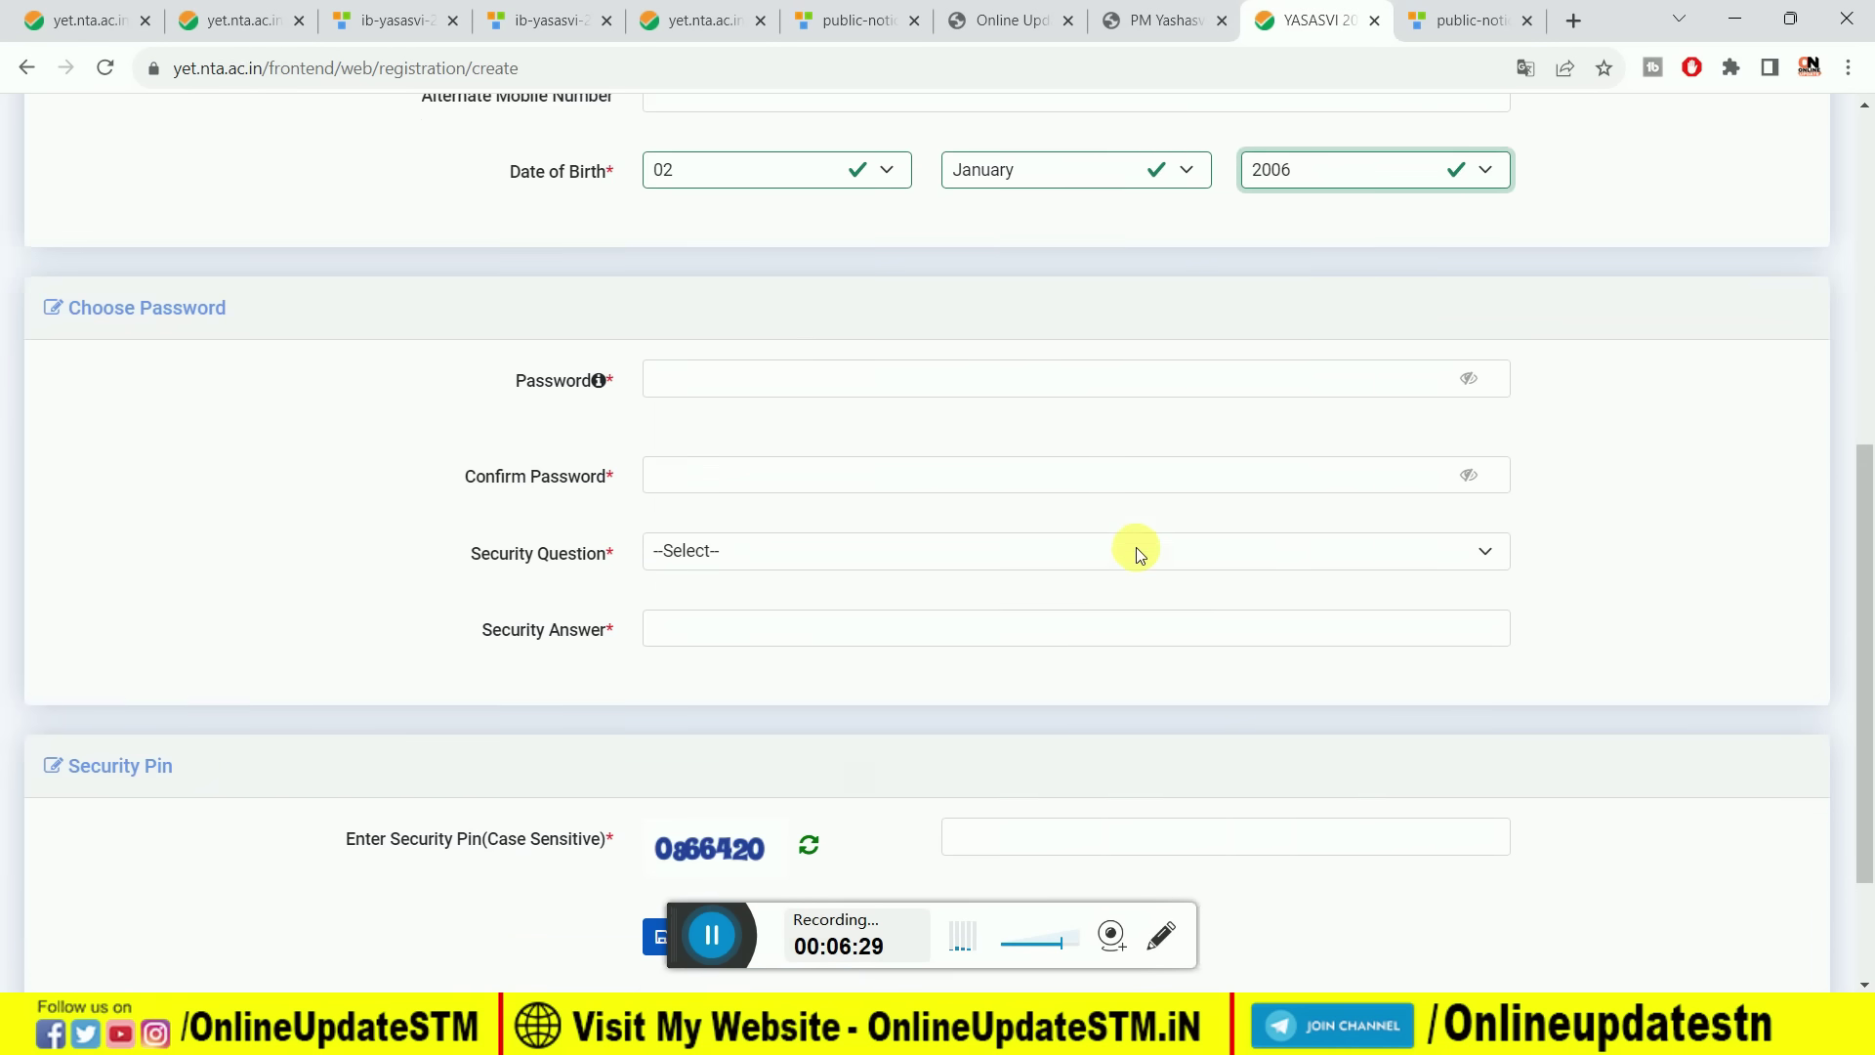
left_click(754, 371)
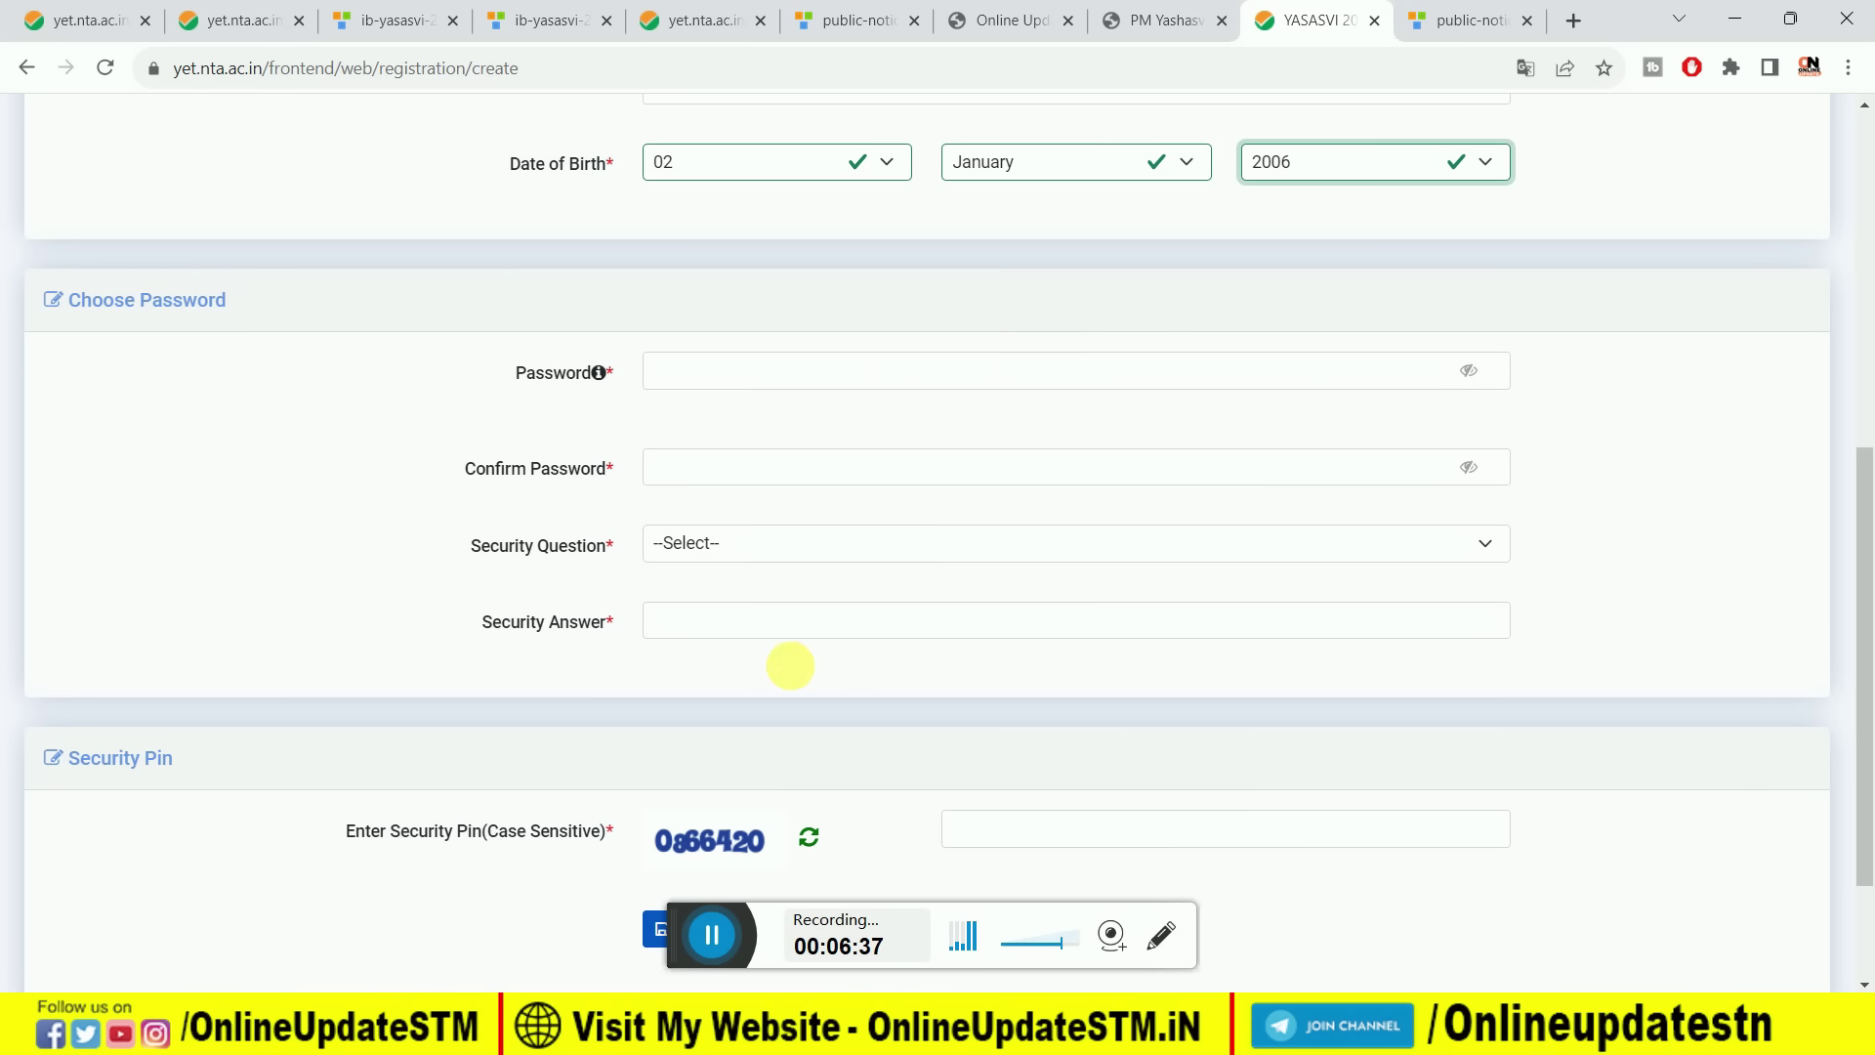
key("alt+Tab")
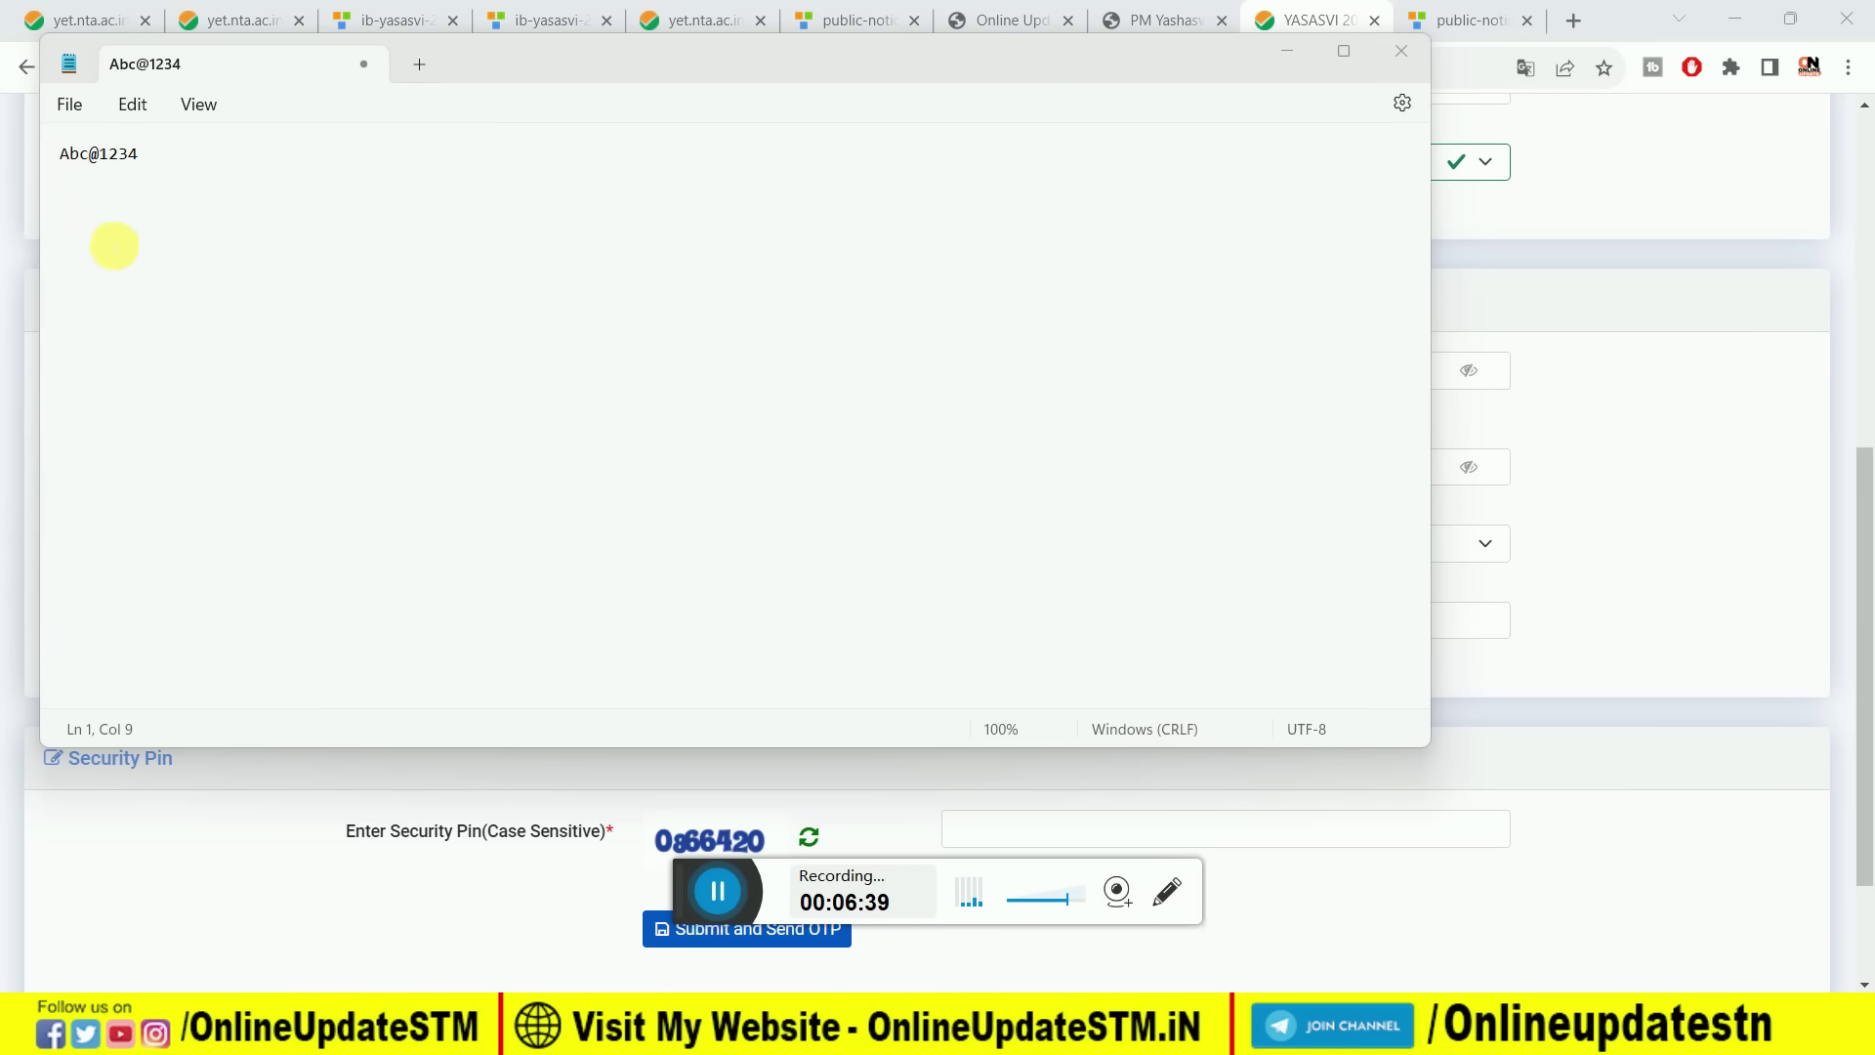
left_click_drag(74, 161, 162, 166)
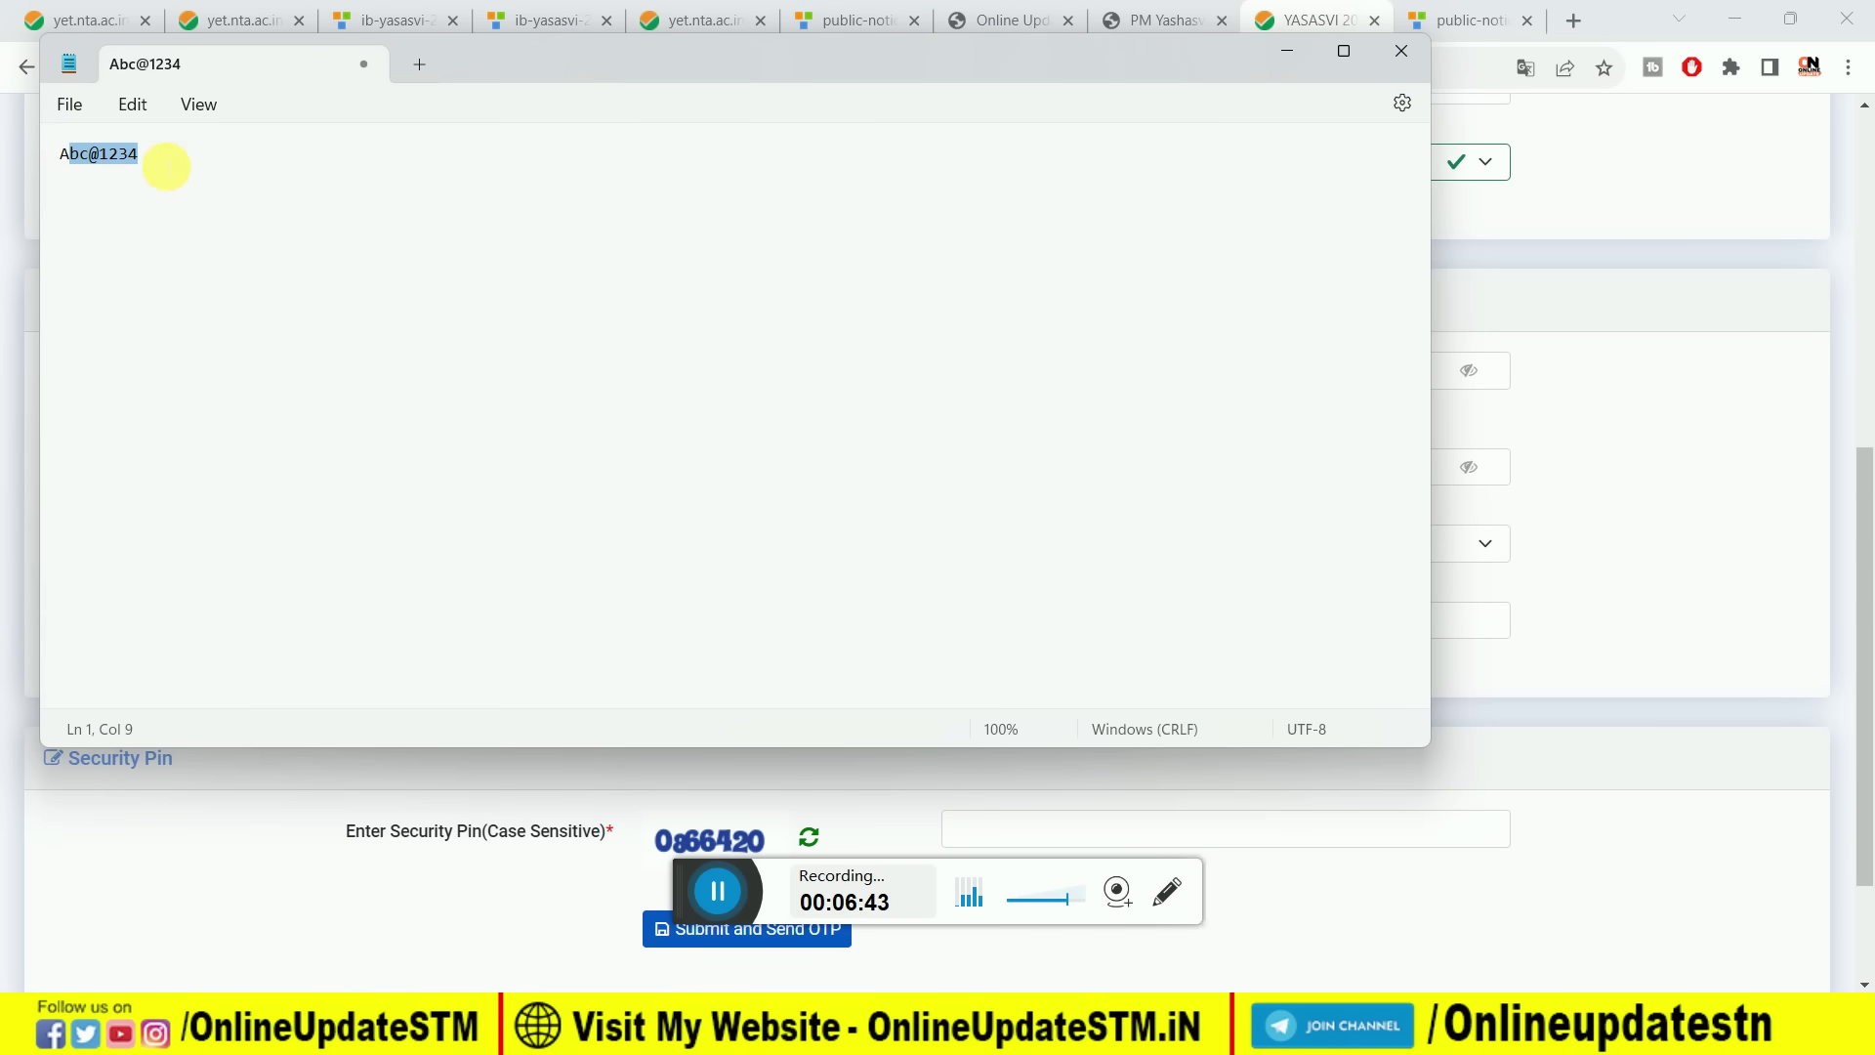
left_click(1289, 57)
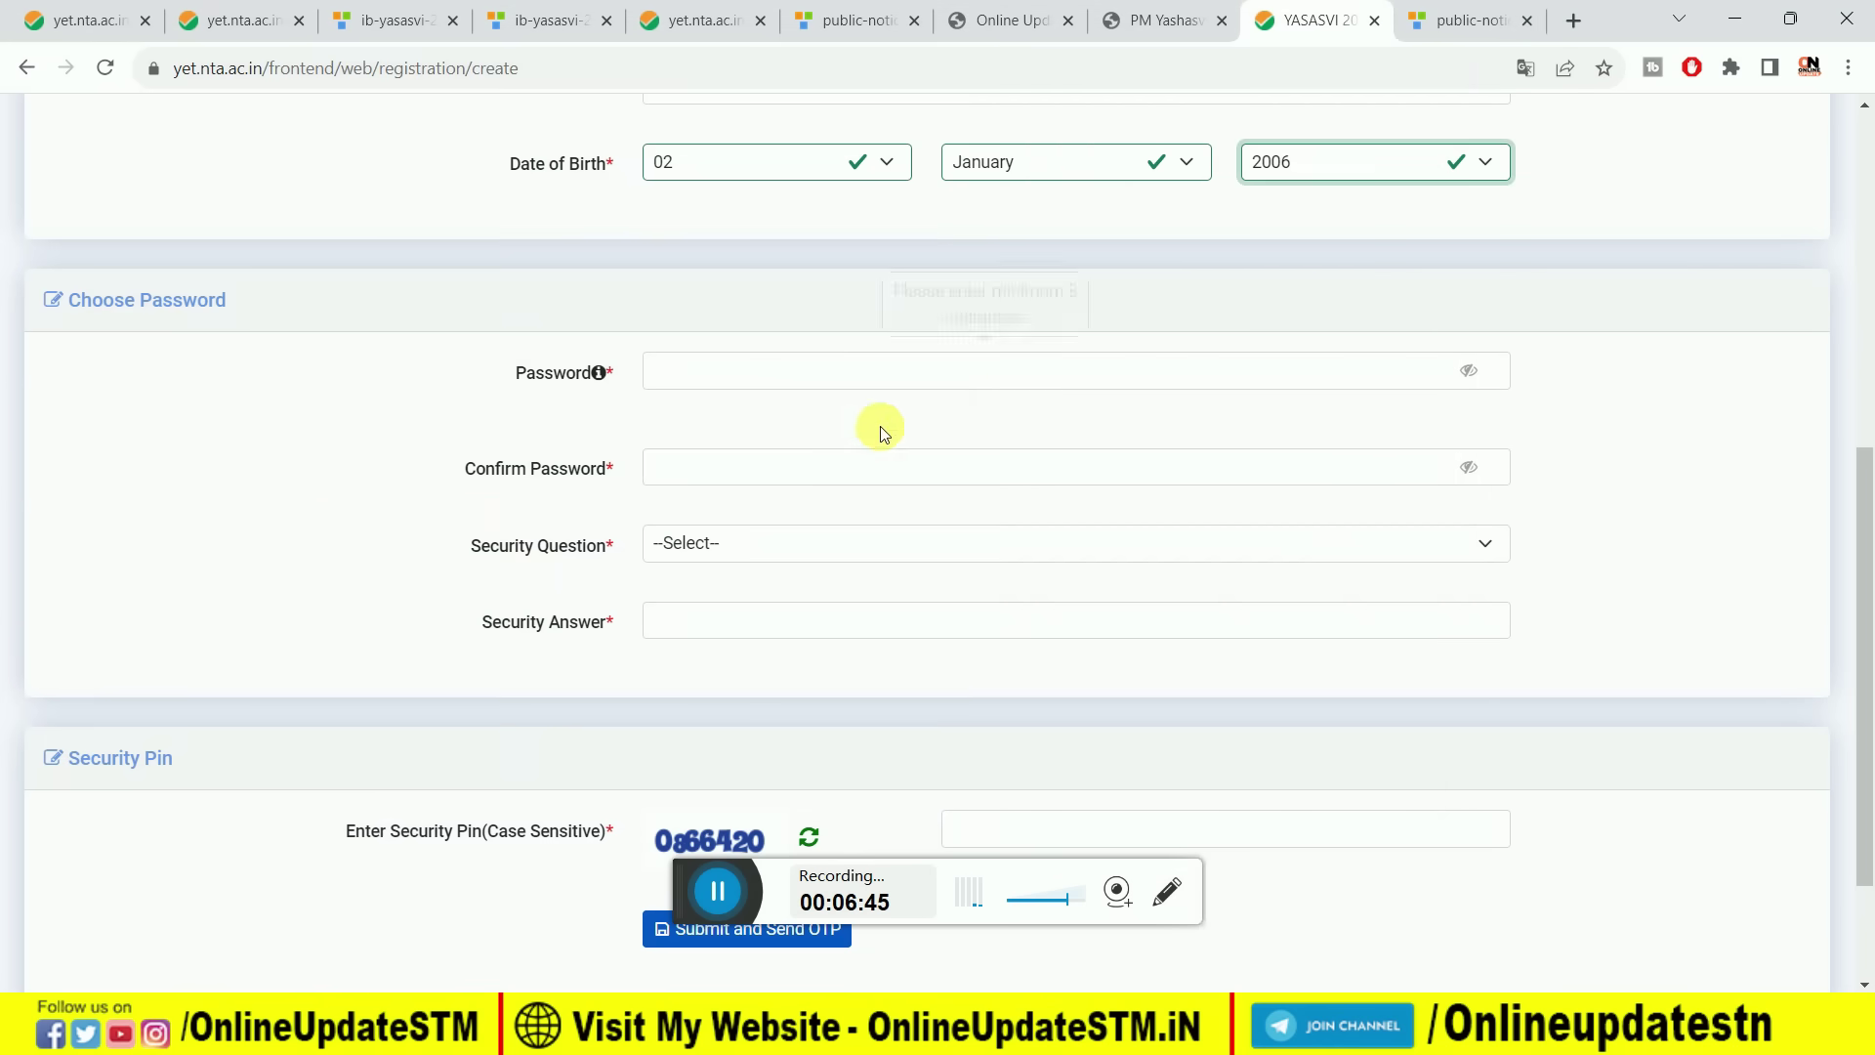
Choose "What is Your Birth City" as the security question.
left_click(782, 544)
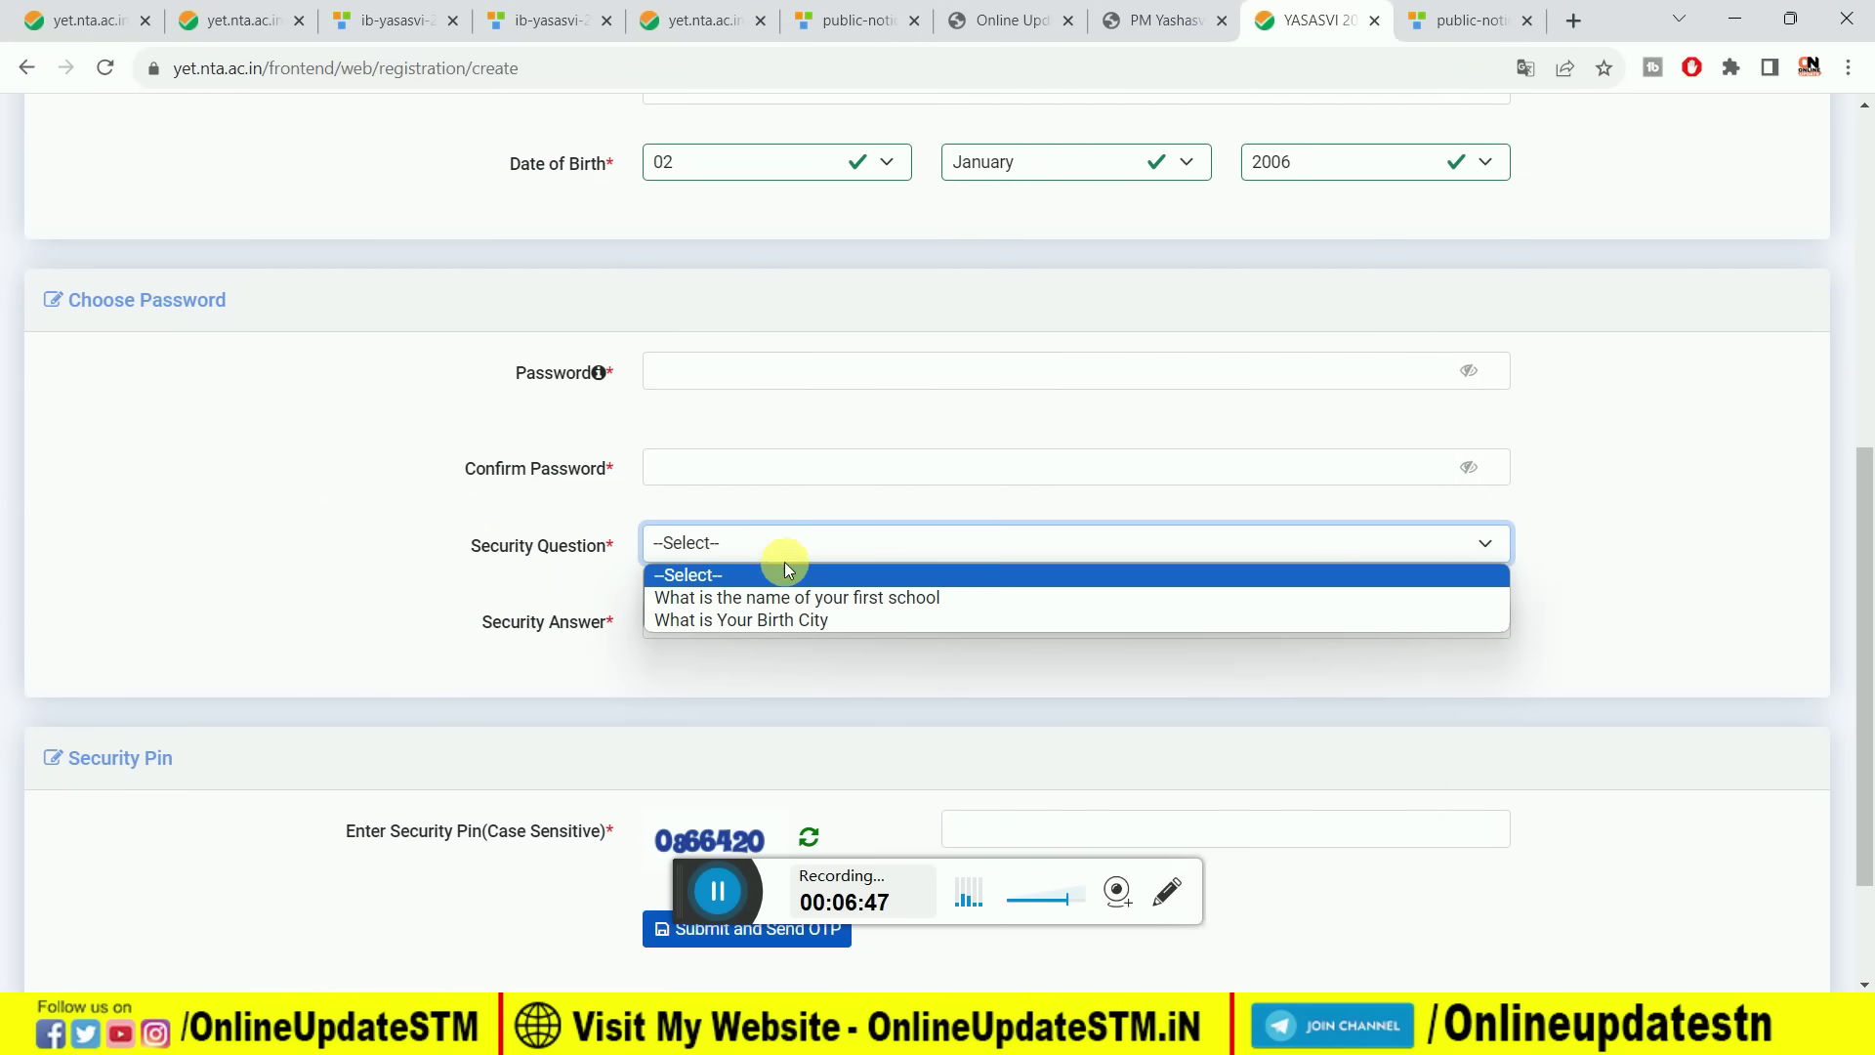
left_click(765, 621)
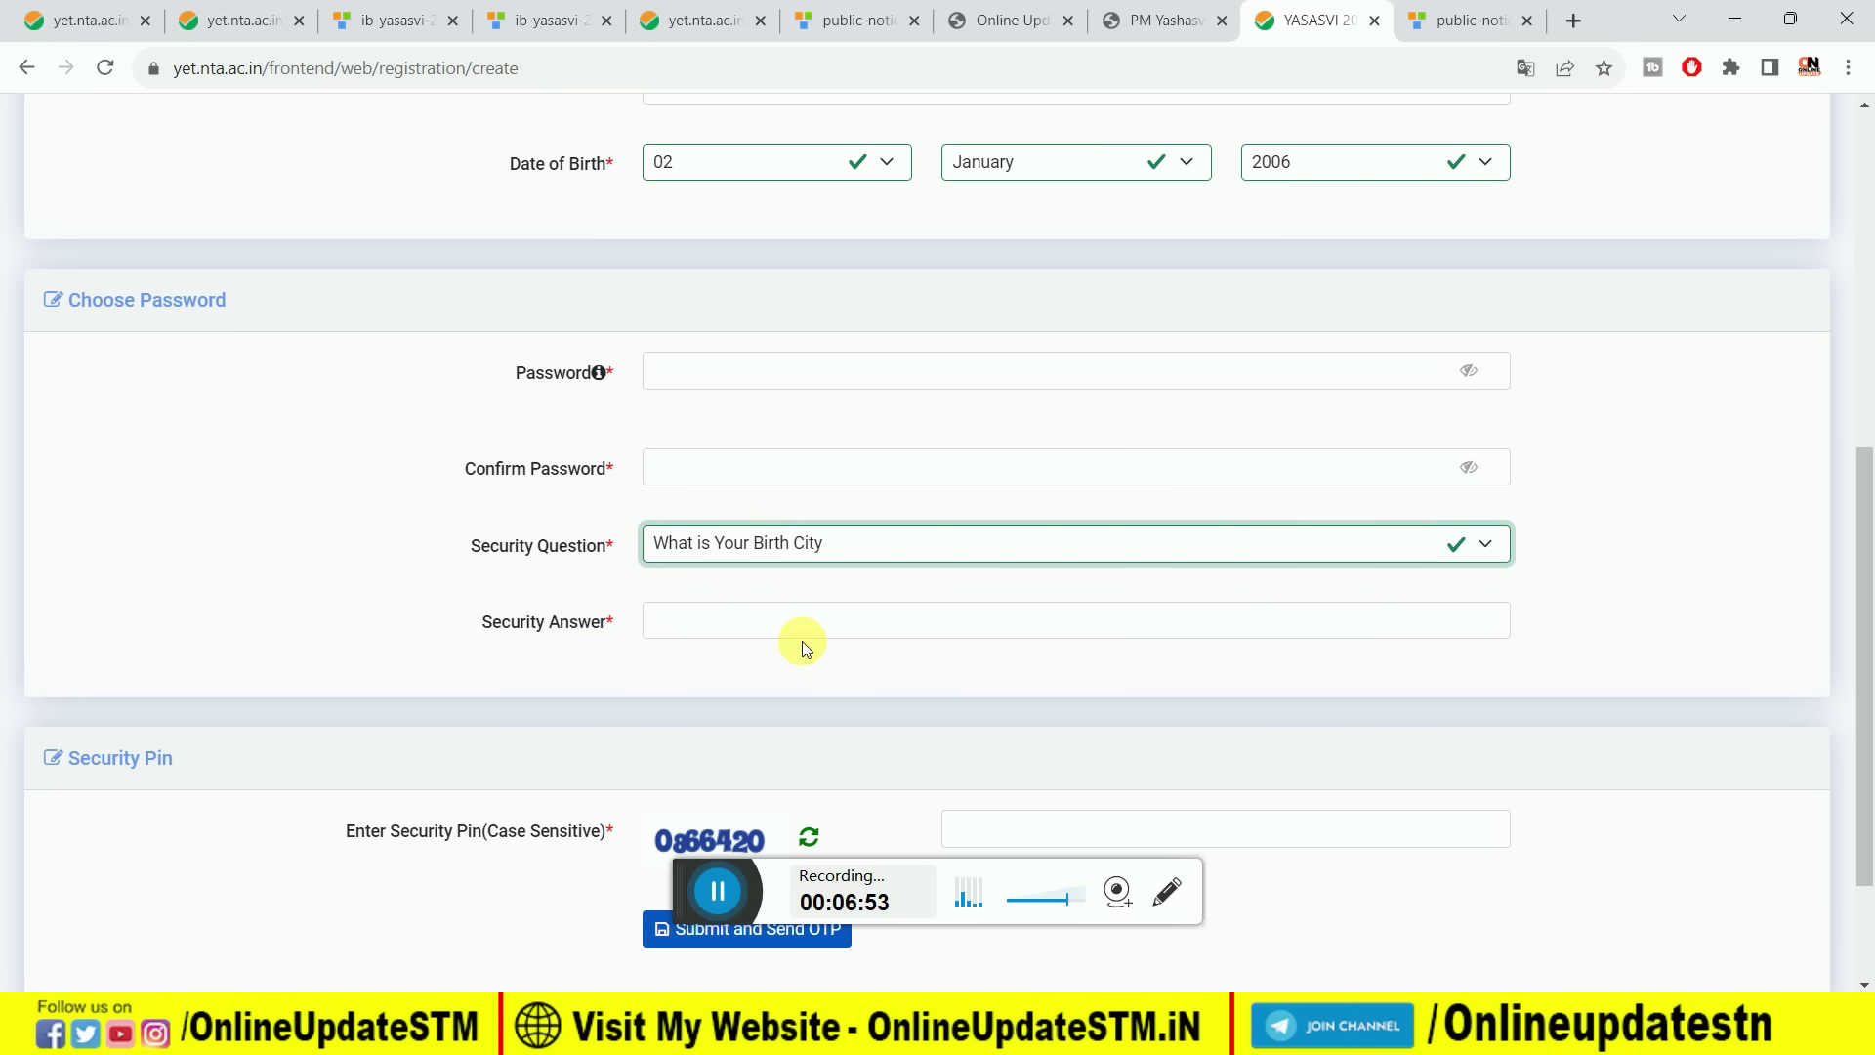
scroll(801, 641, "down", 2)
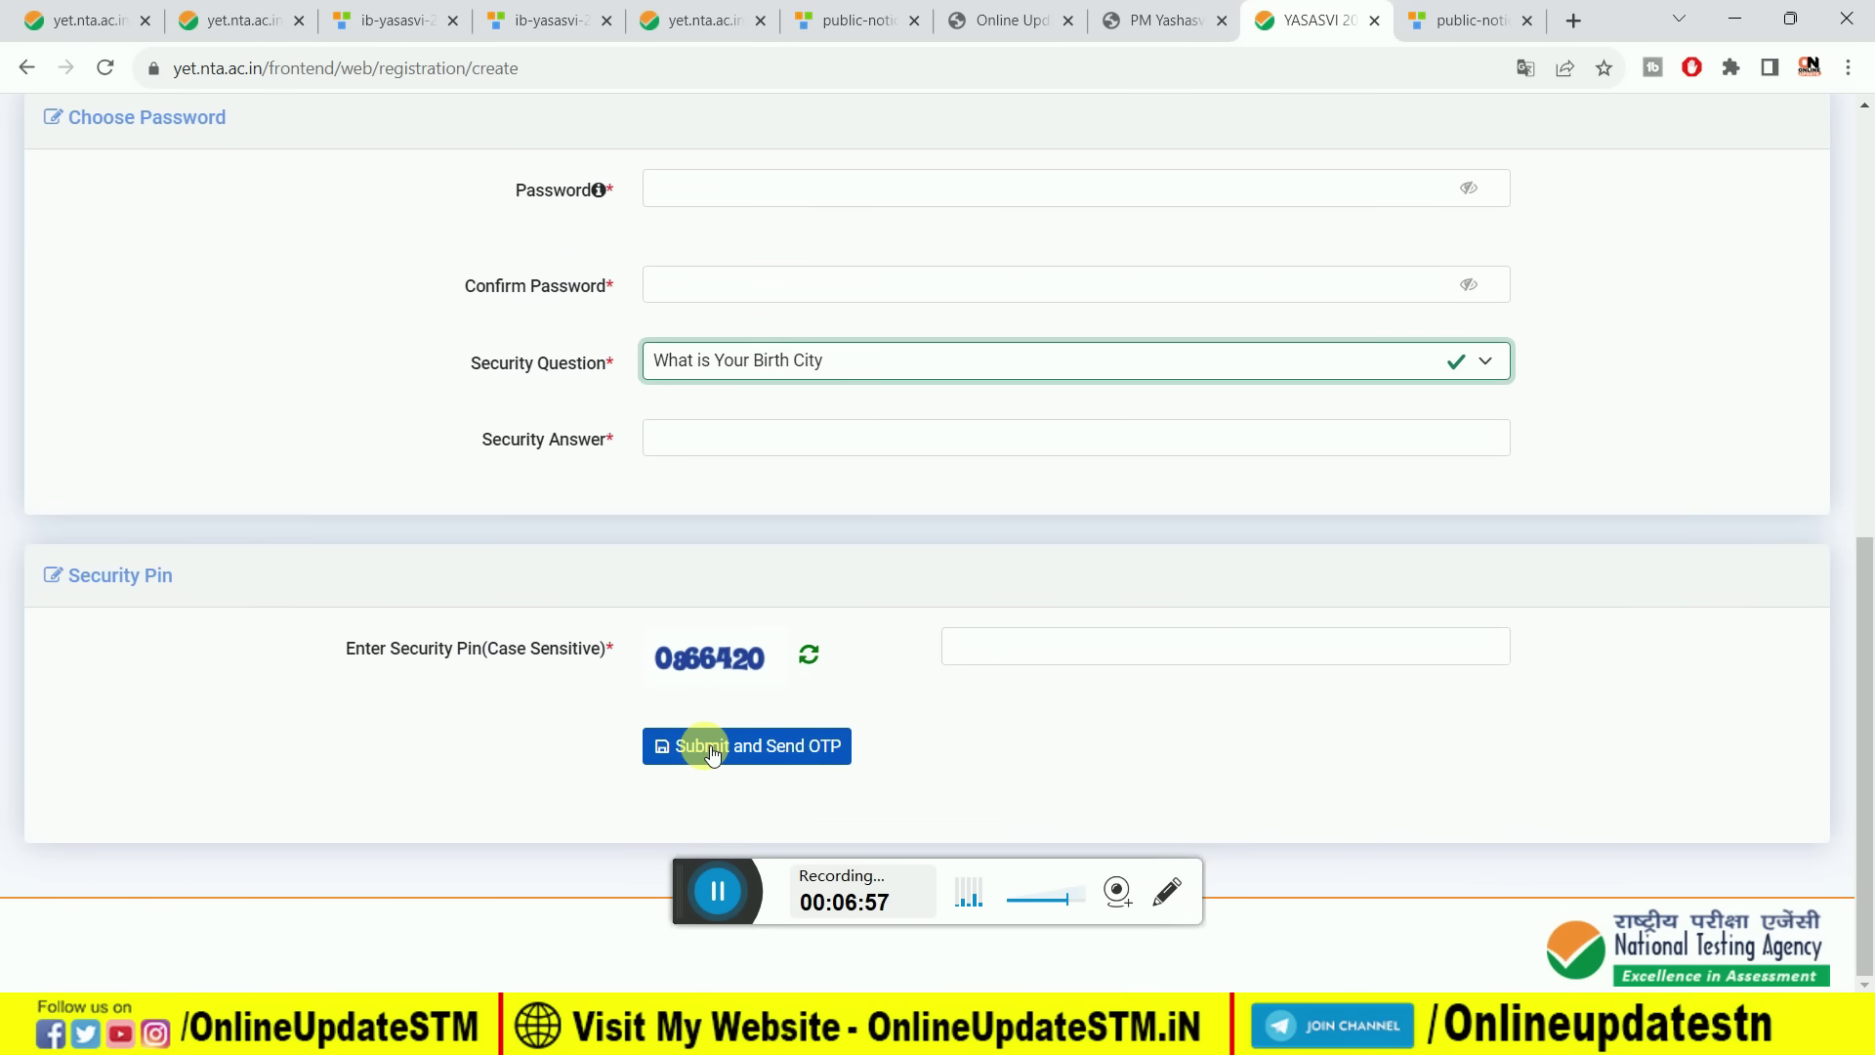
left_click(715, 889)
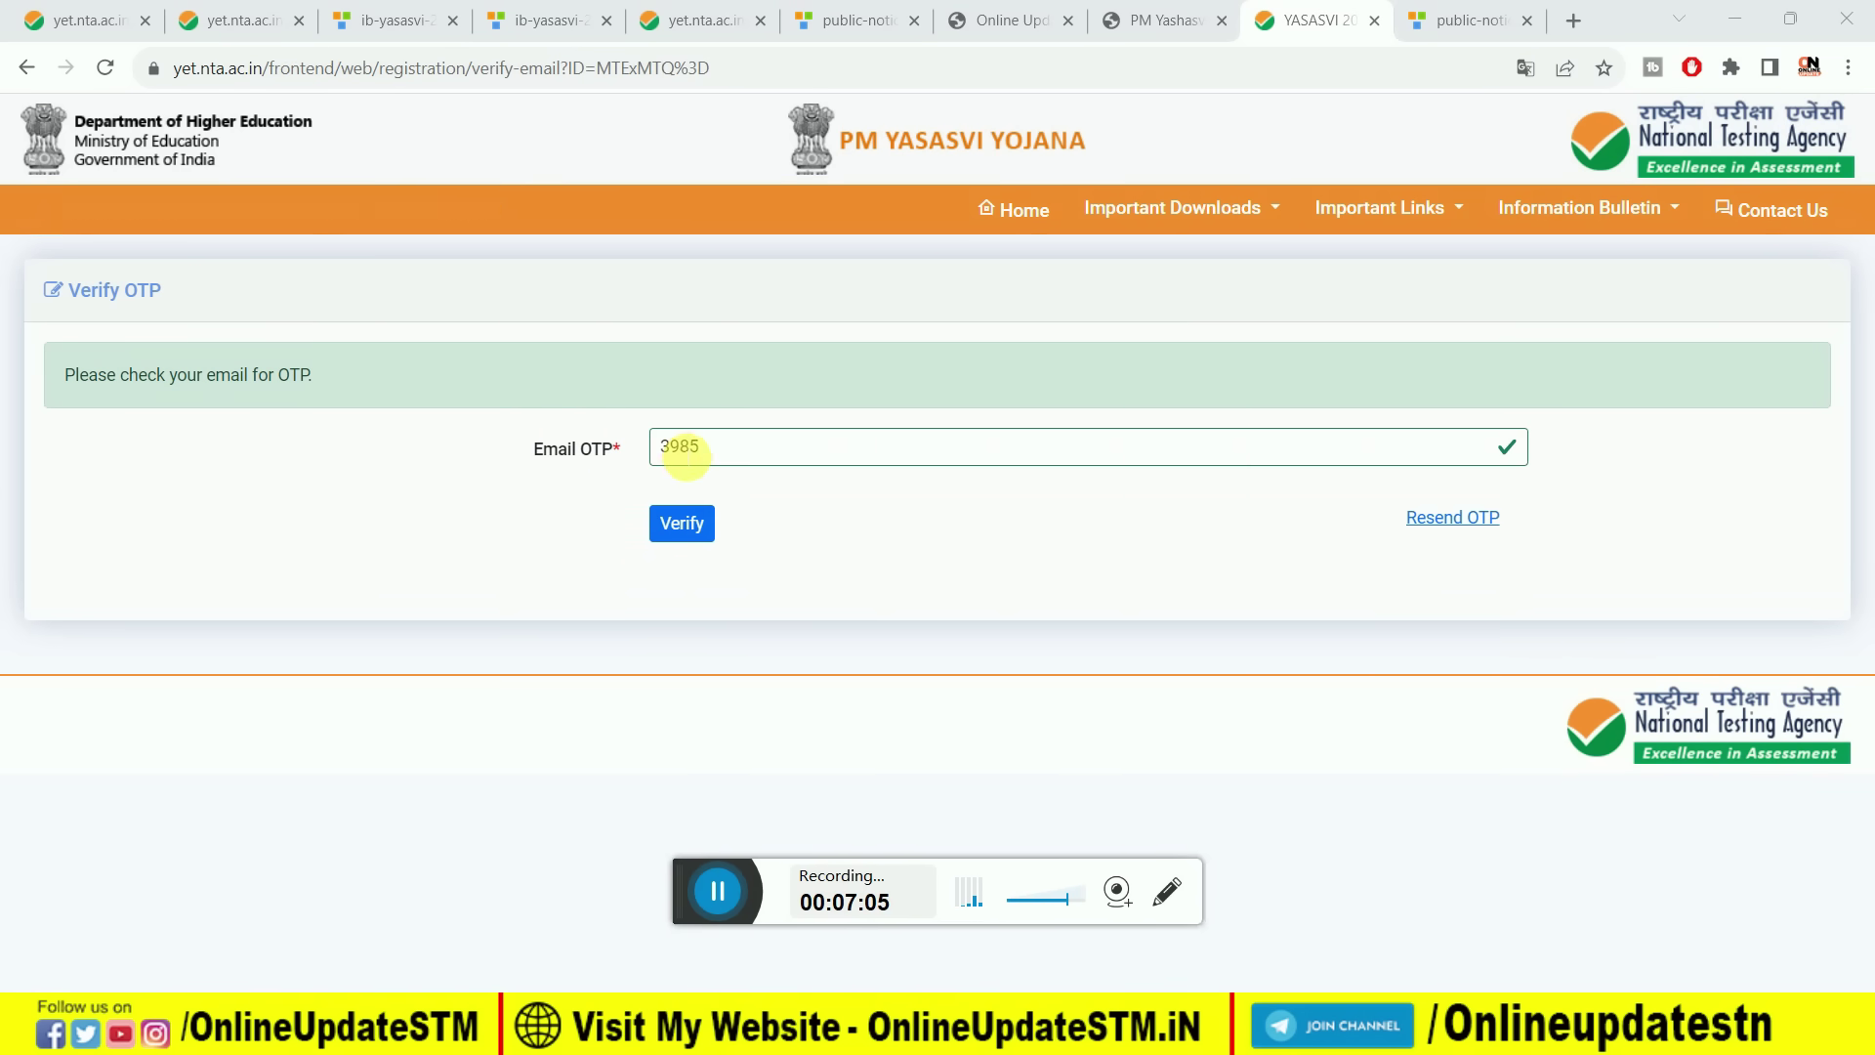
Submit the email OTP for verification and acknowledge the account verification message.
left_click(690, 534)
left_click(689, 534)
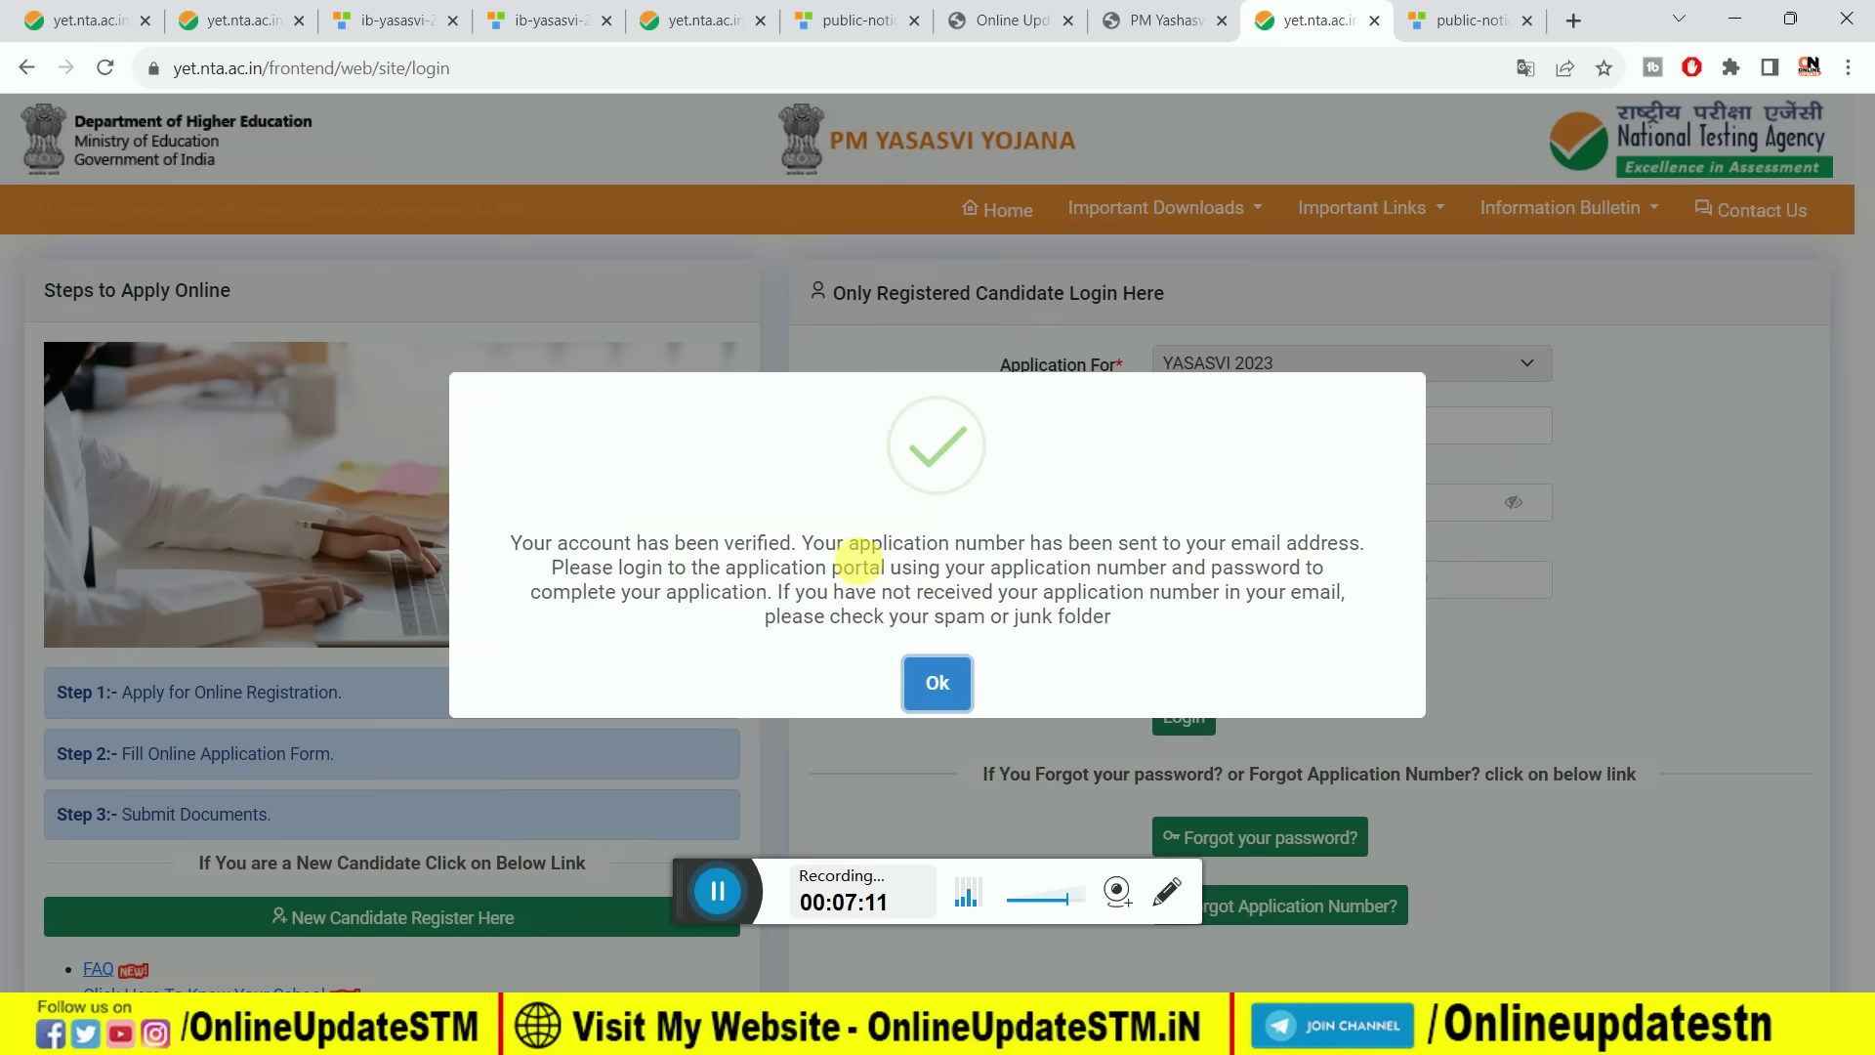
left_click(955, 689)
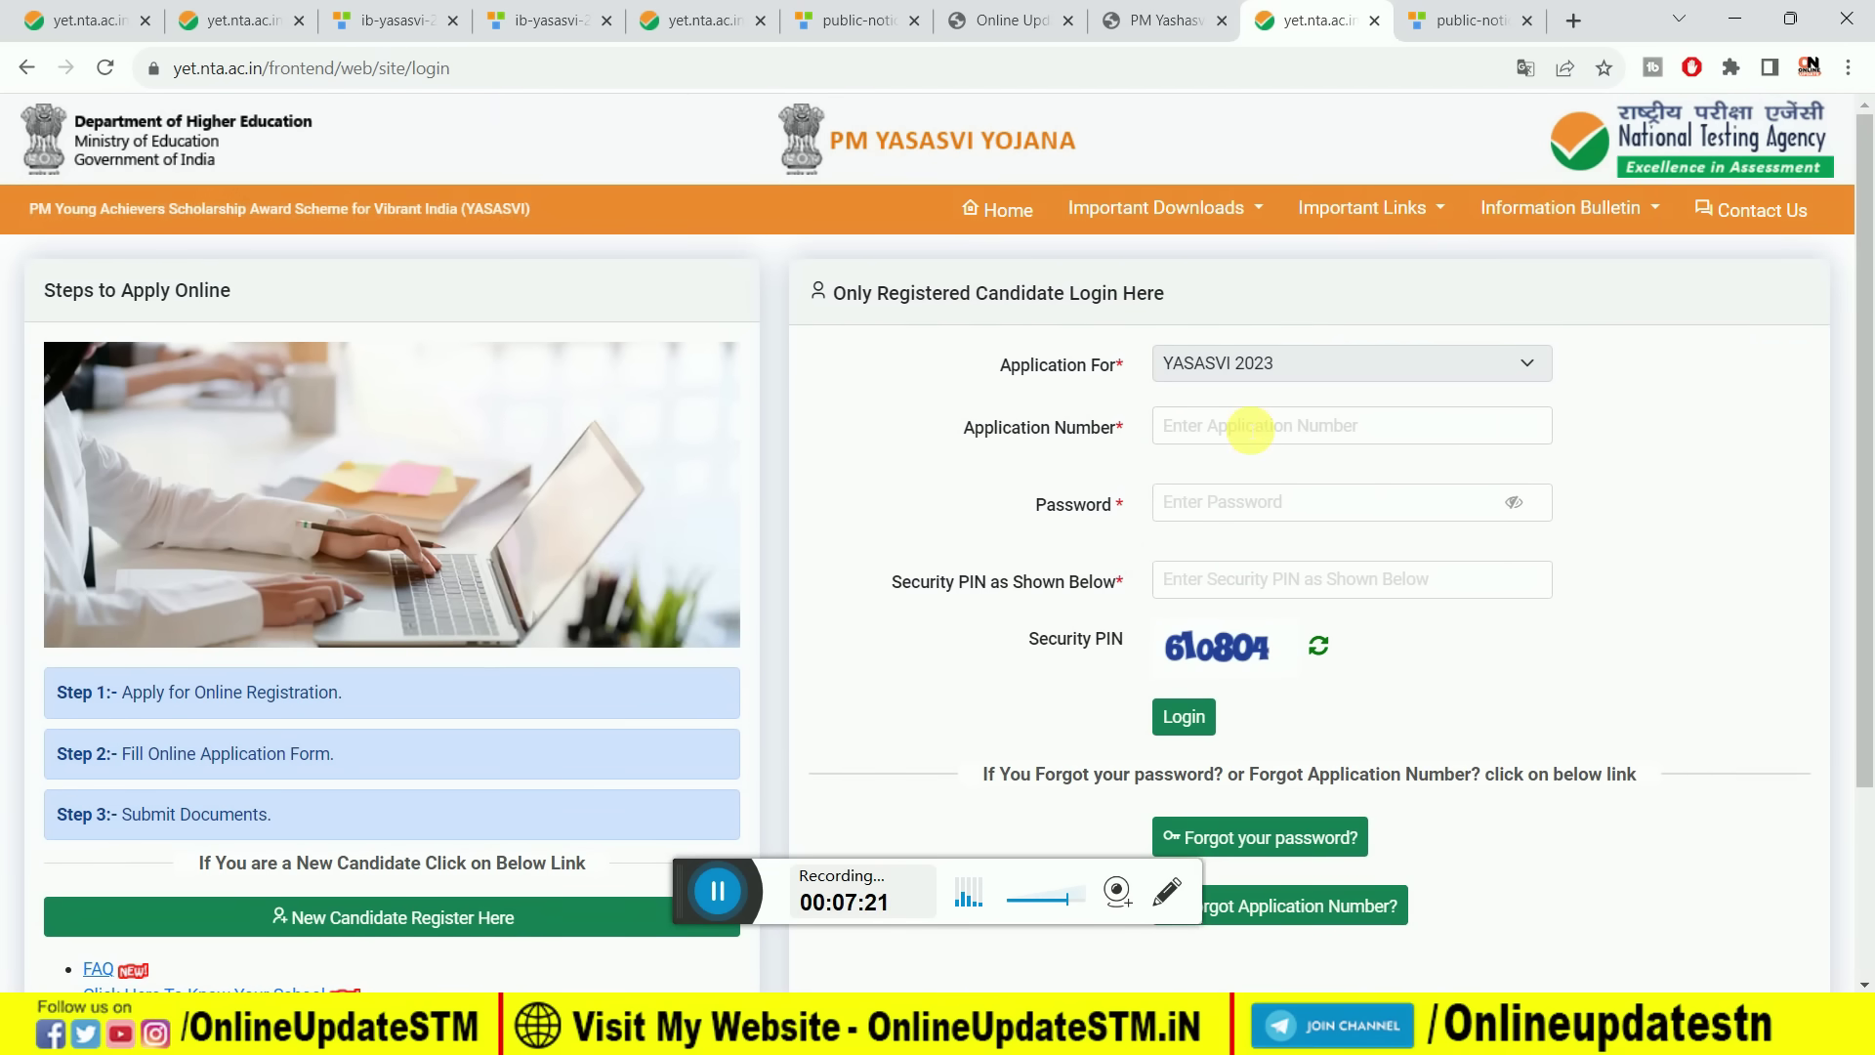
left_click(713, 890)
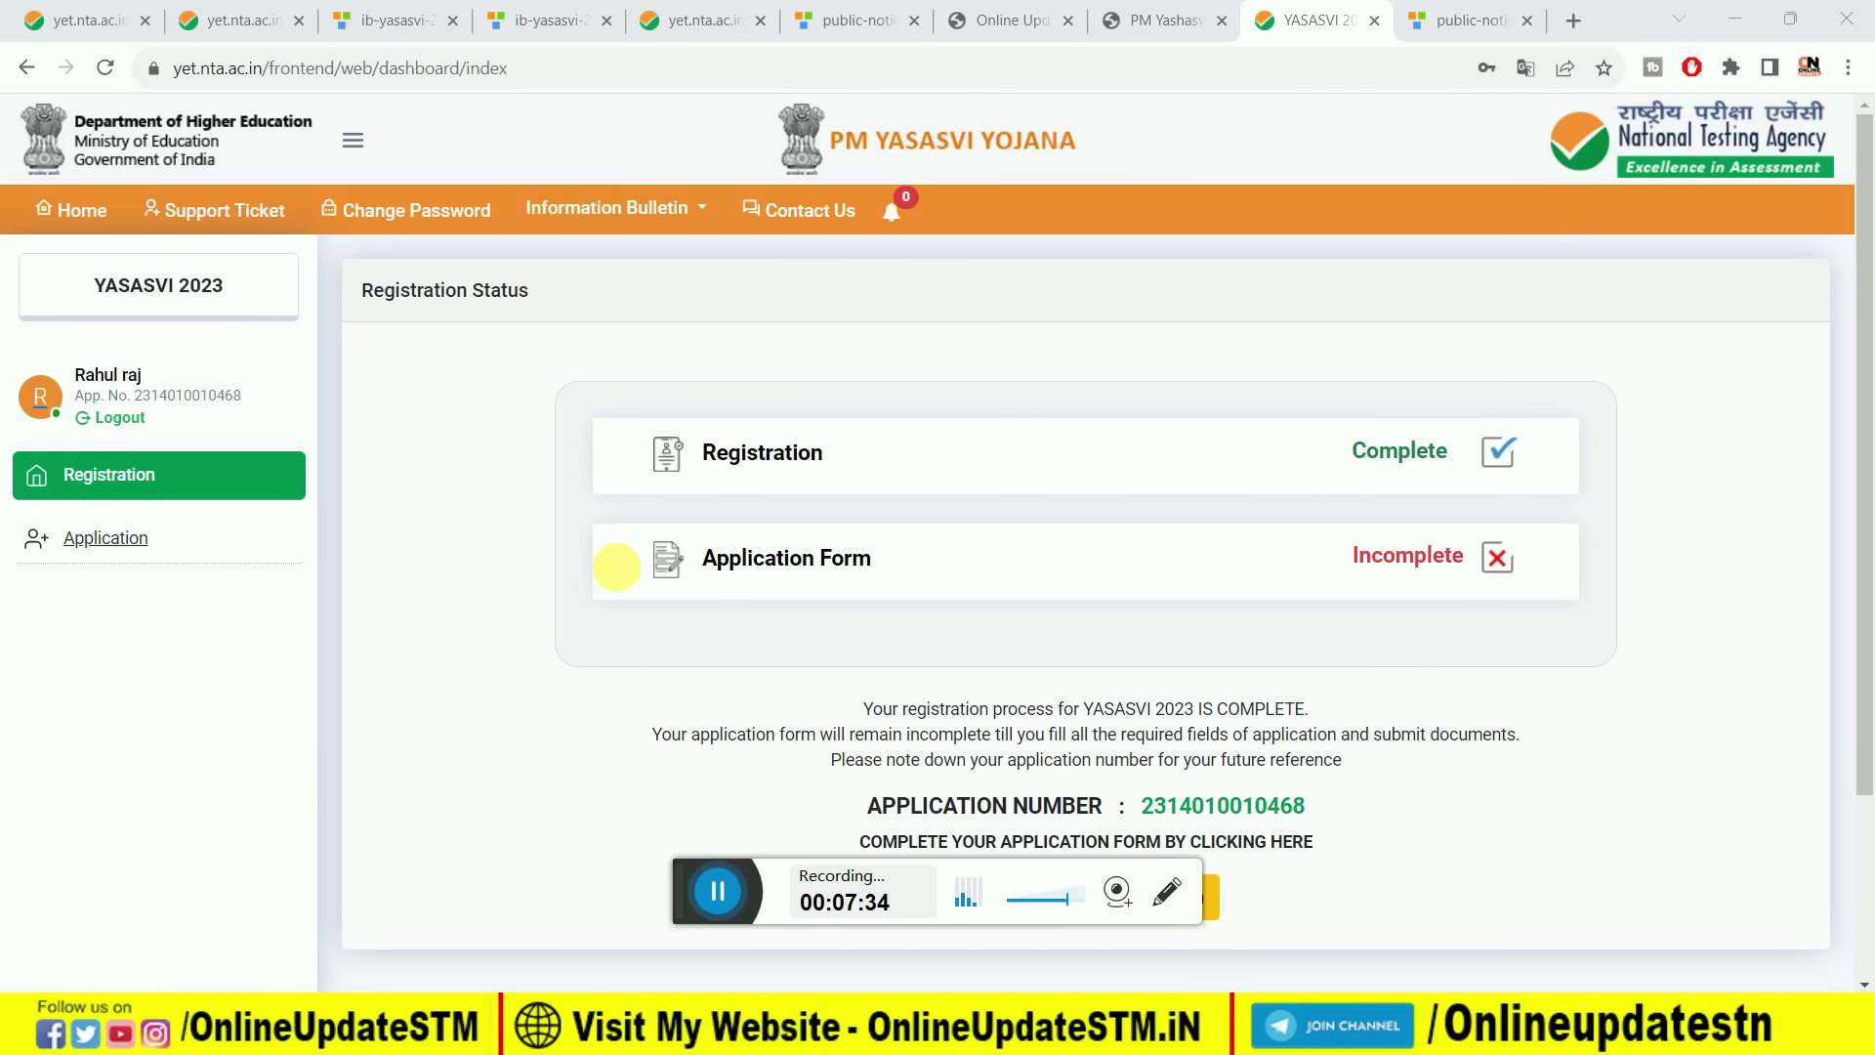
Open the Application section, review its status list and go to the Personal Details form.
left_click(105, 545)
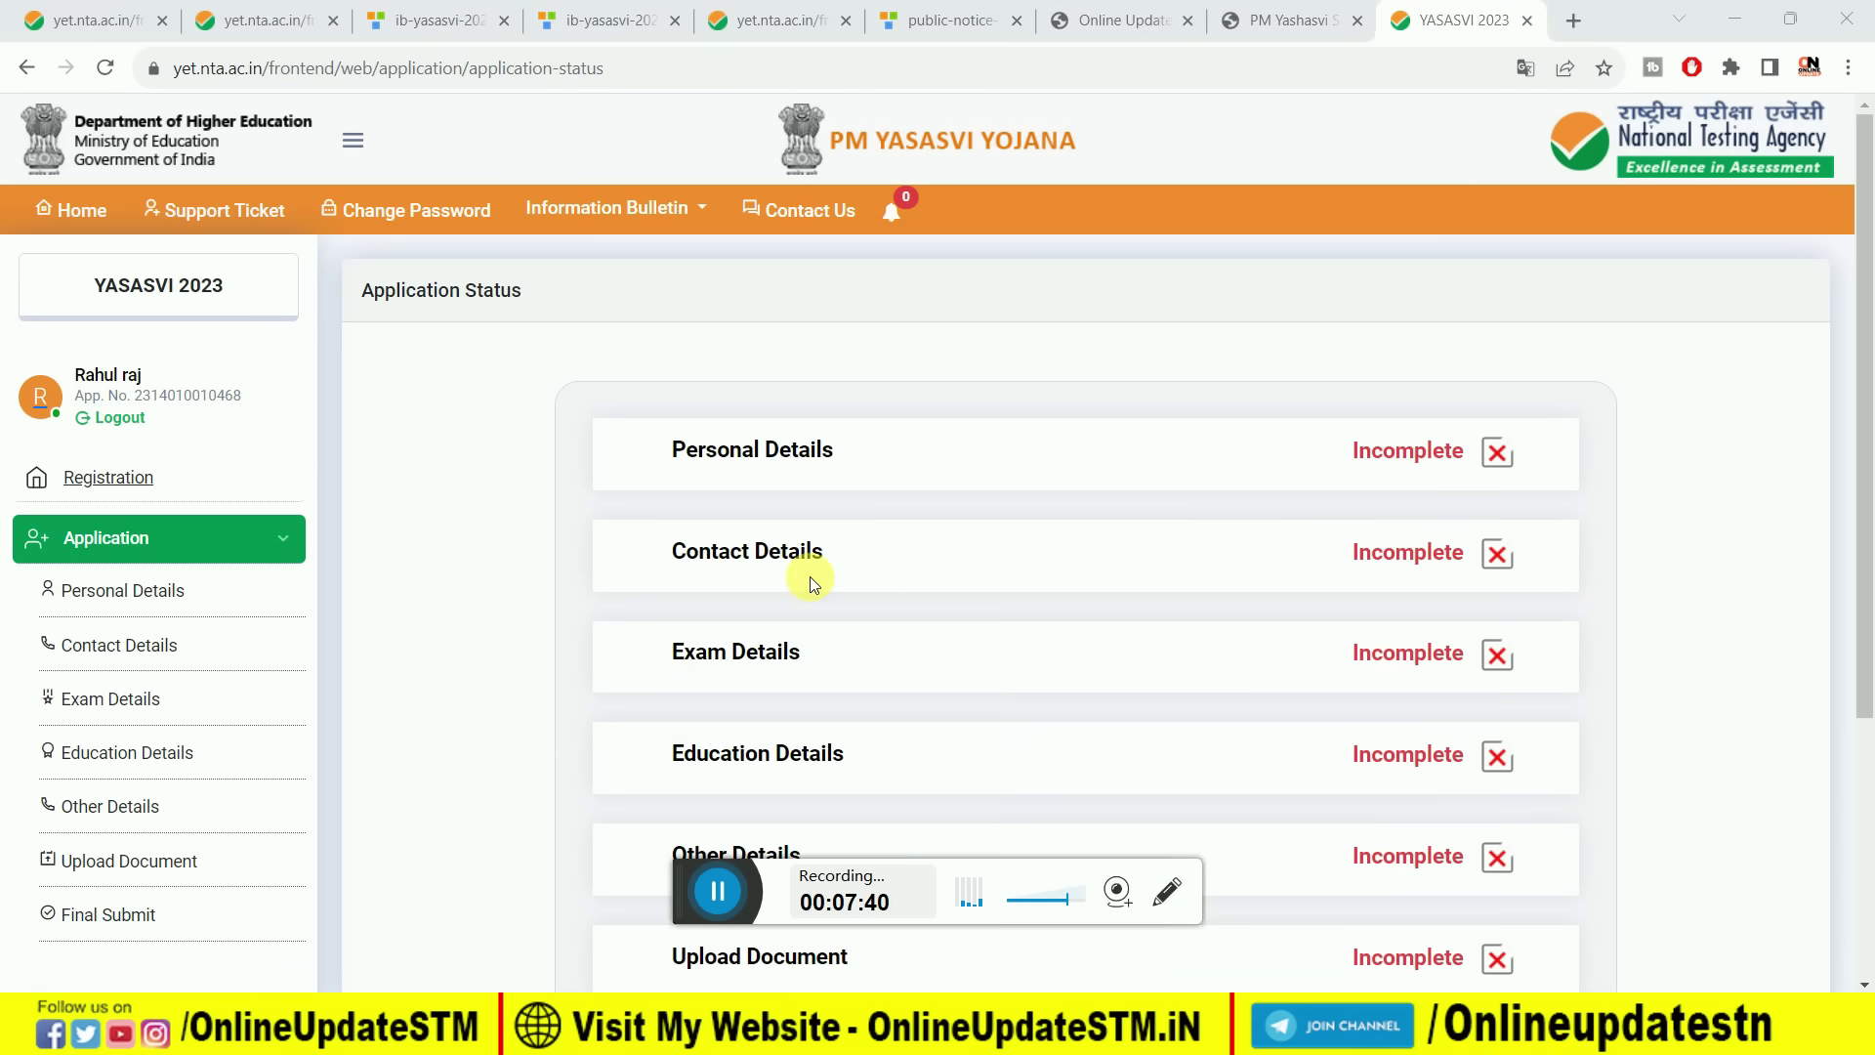
scroll(811, 578, "down", 2)
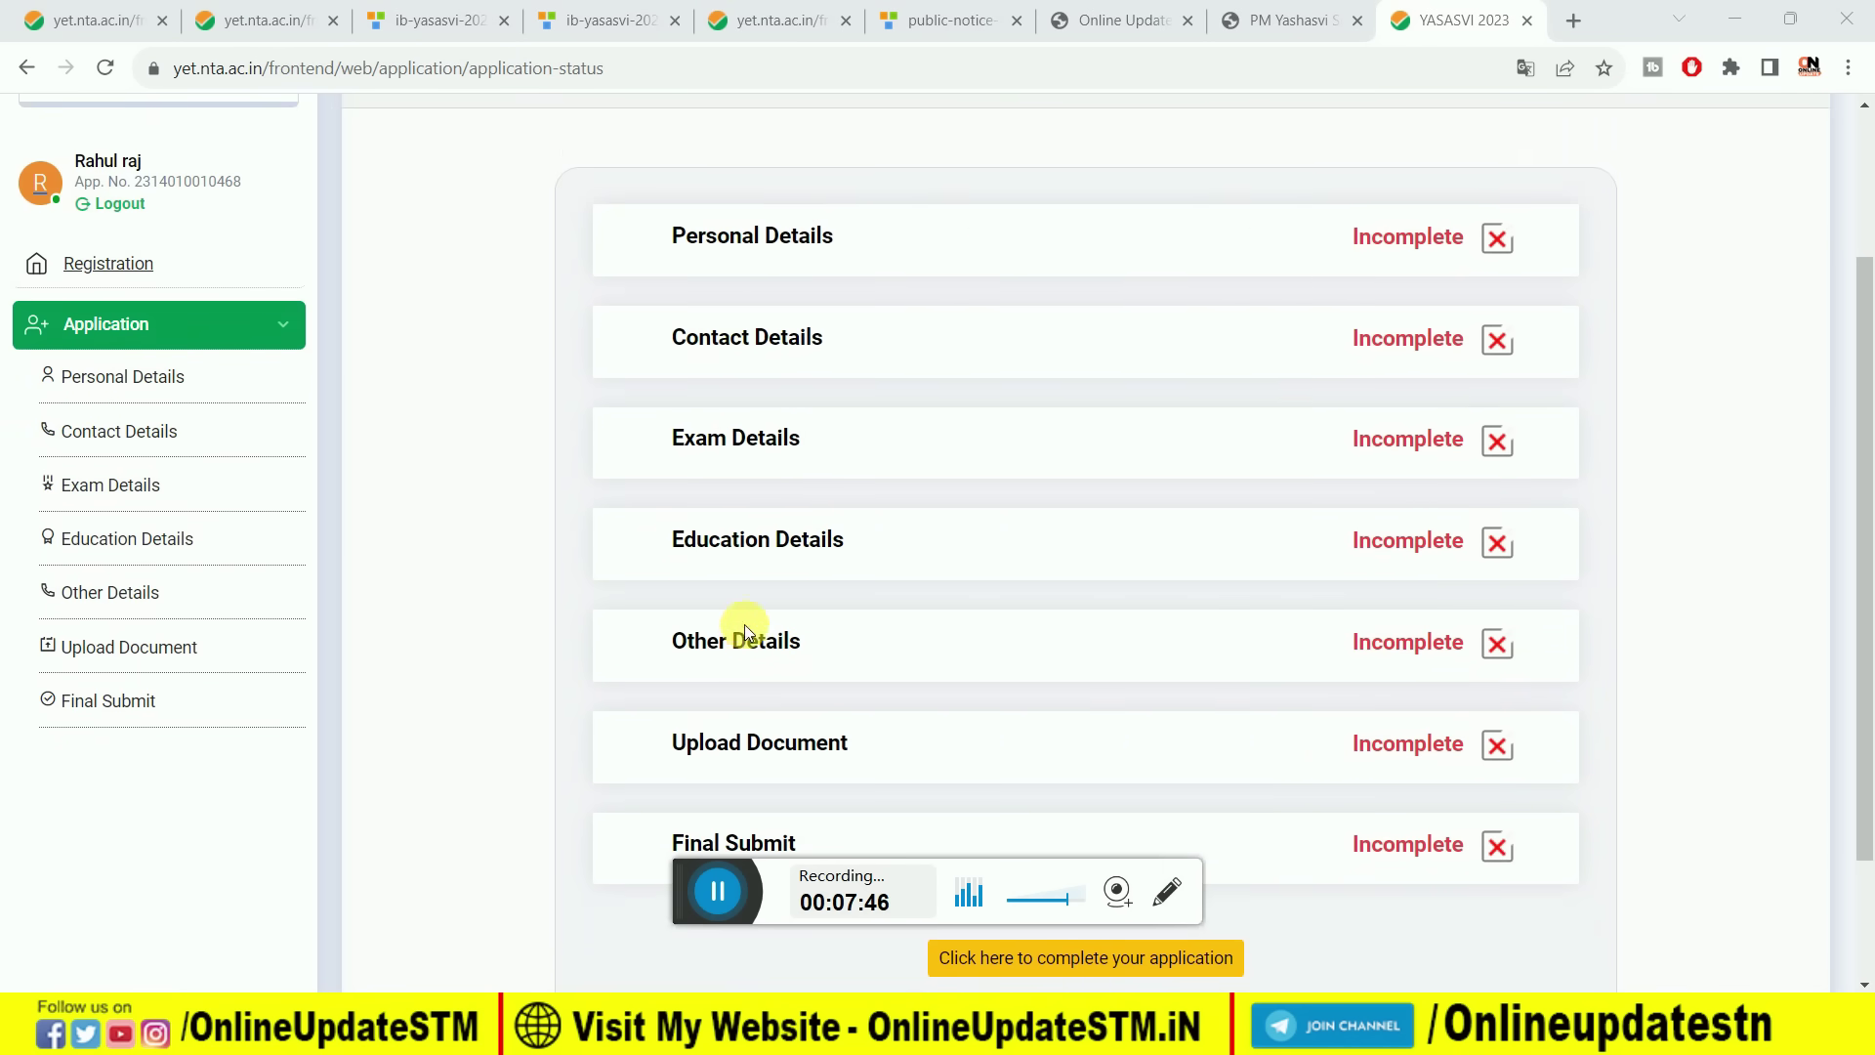
scroll(782, 727, "down", 1)
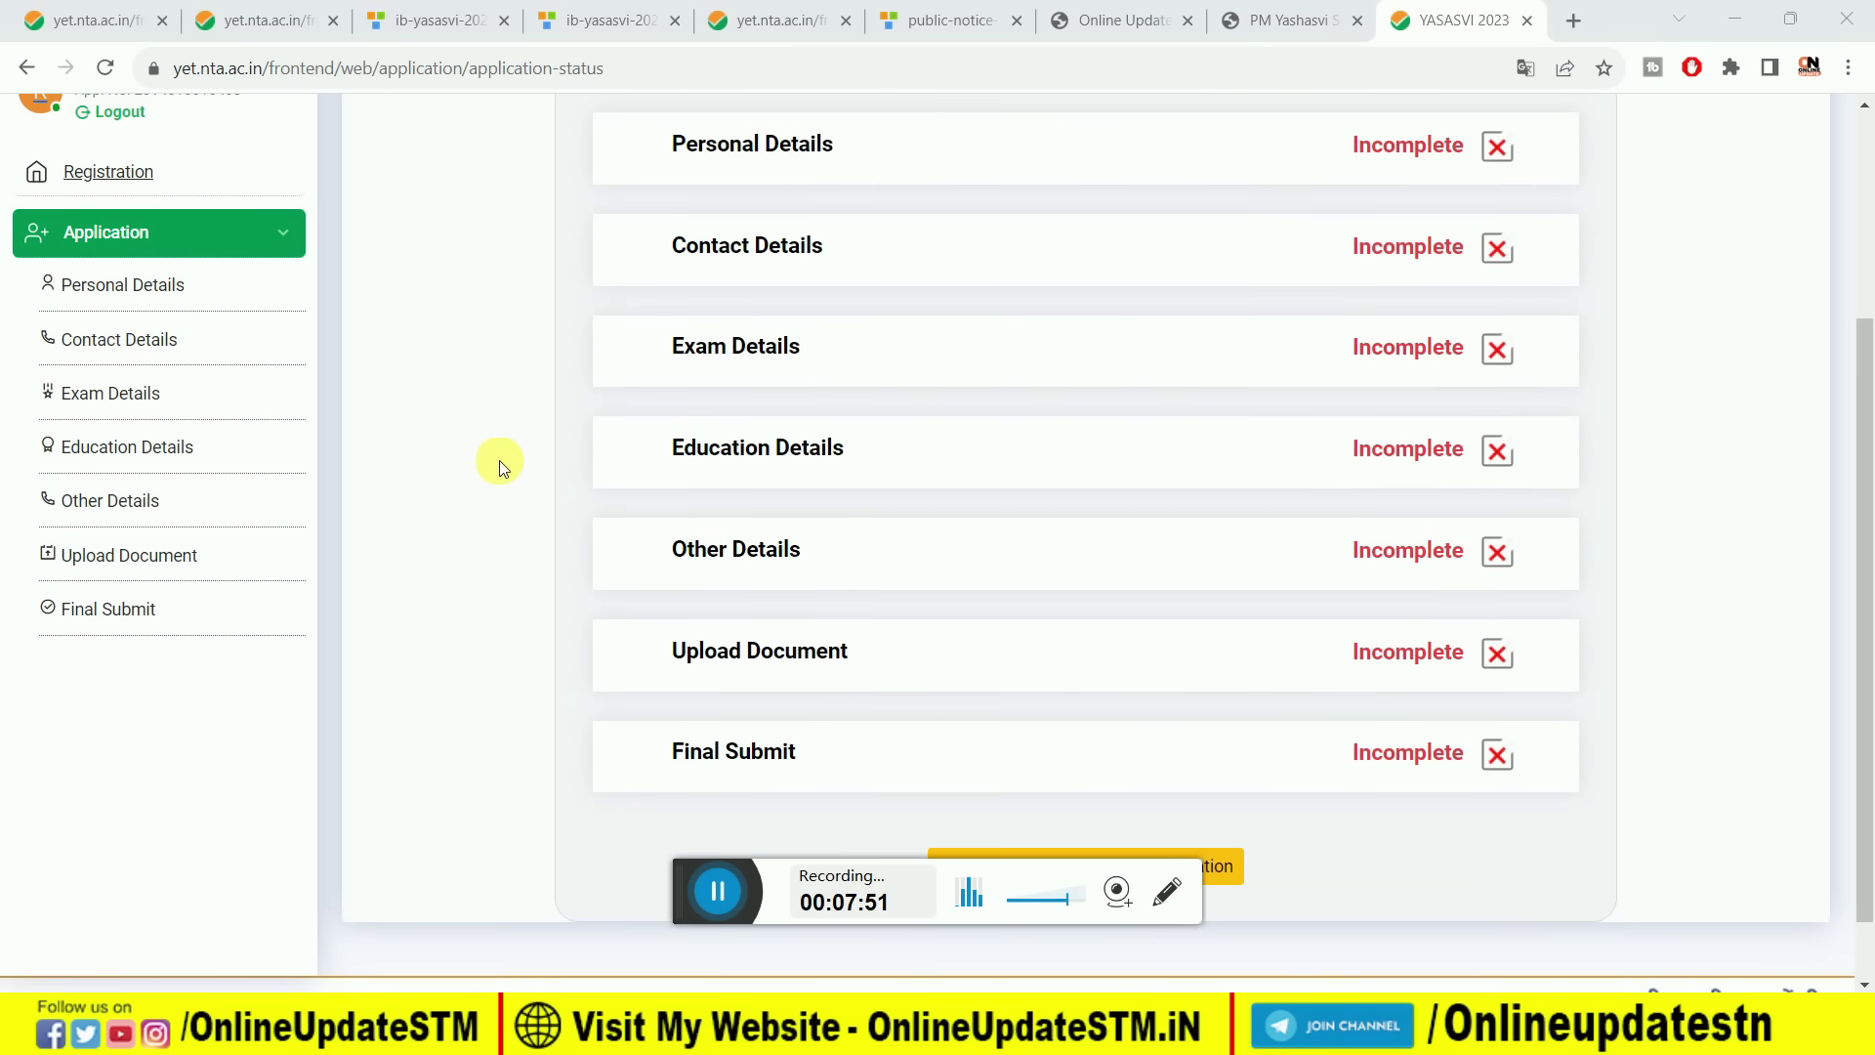
left_click(130, 290)
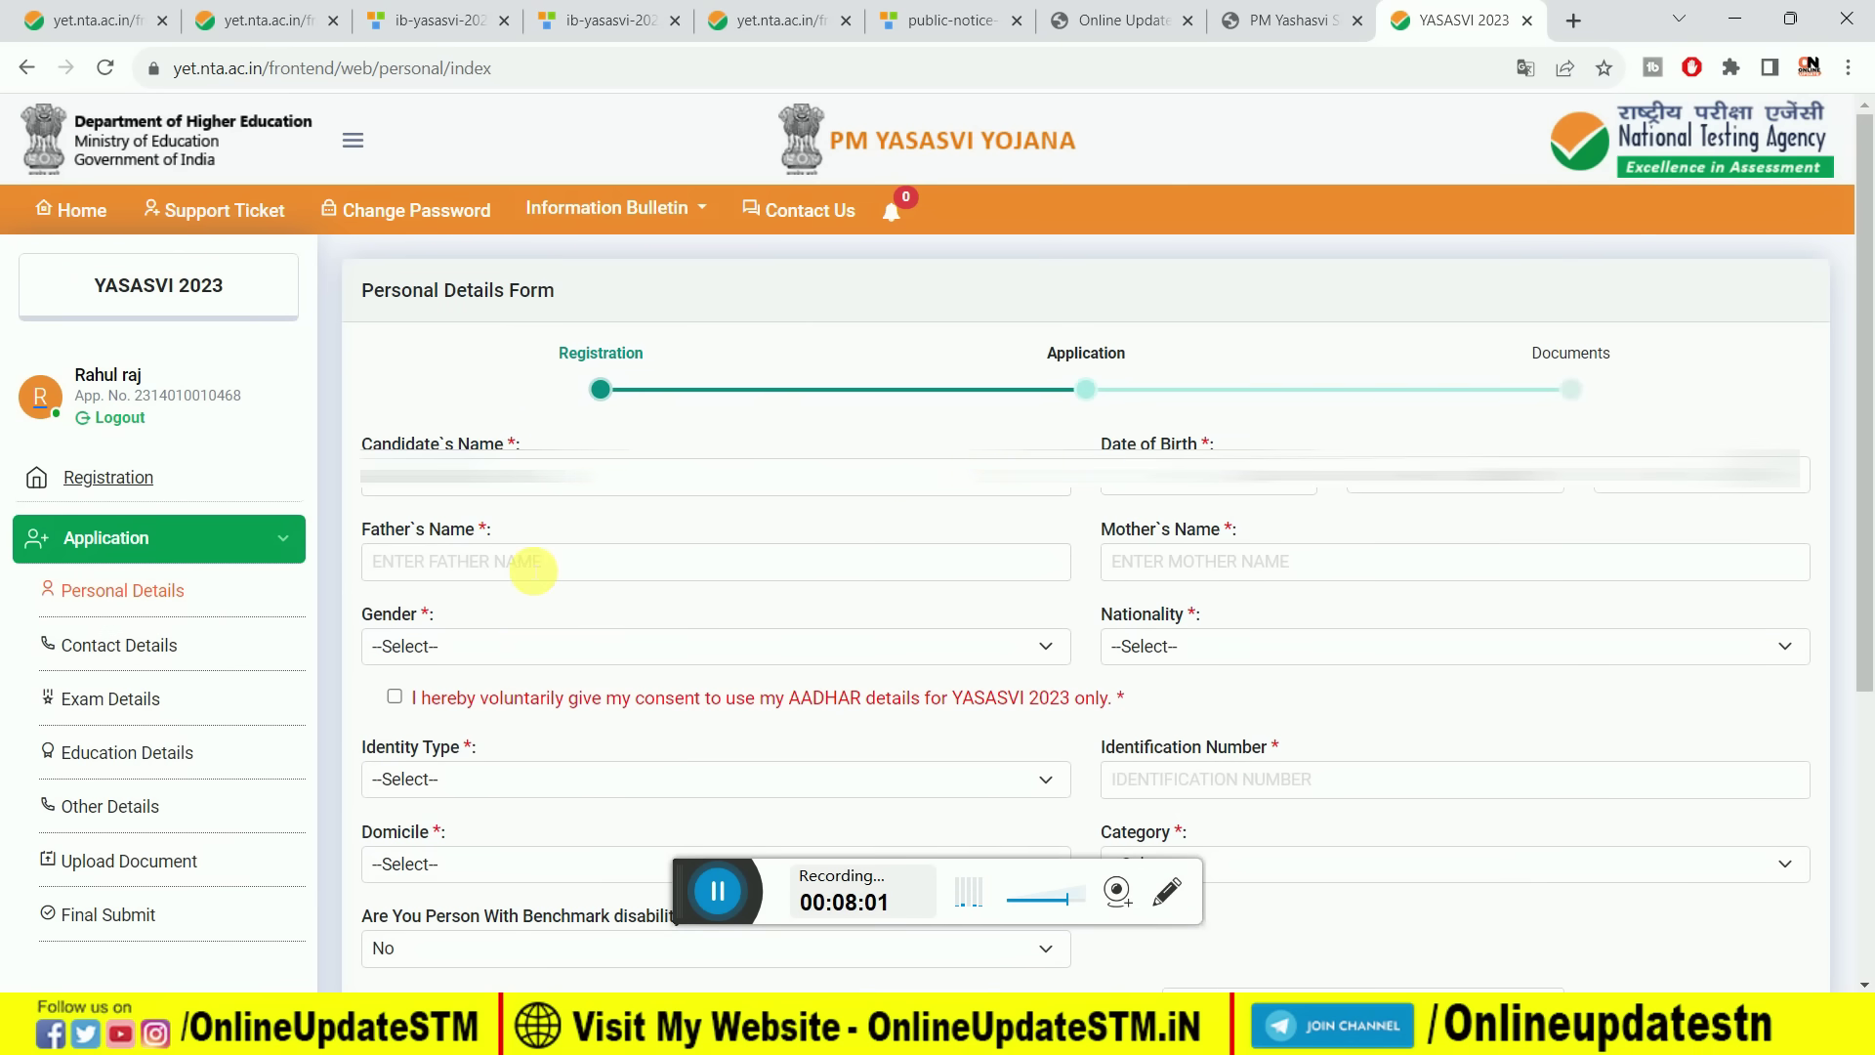
Set the candidate's gender to Male and nationality to Indian in the Personal Details form.
left_click(682, 647)
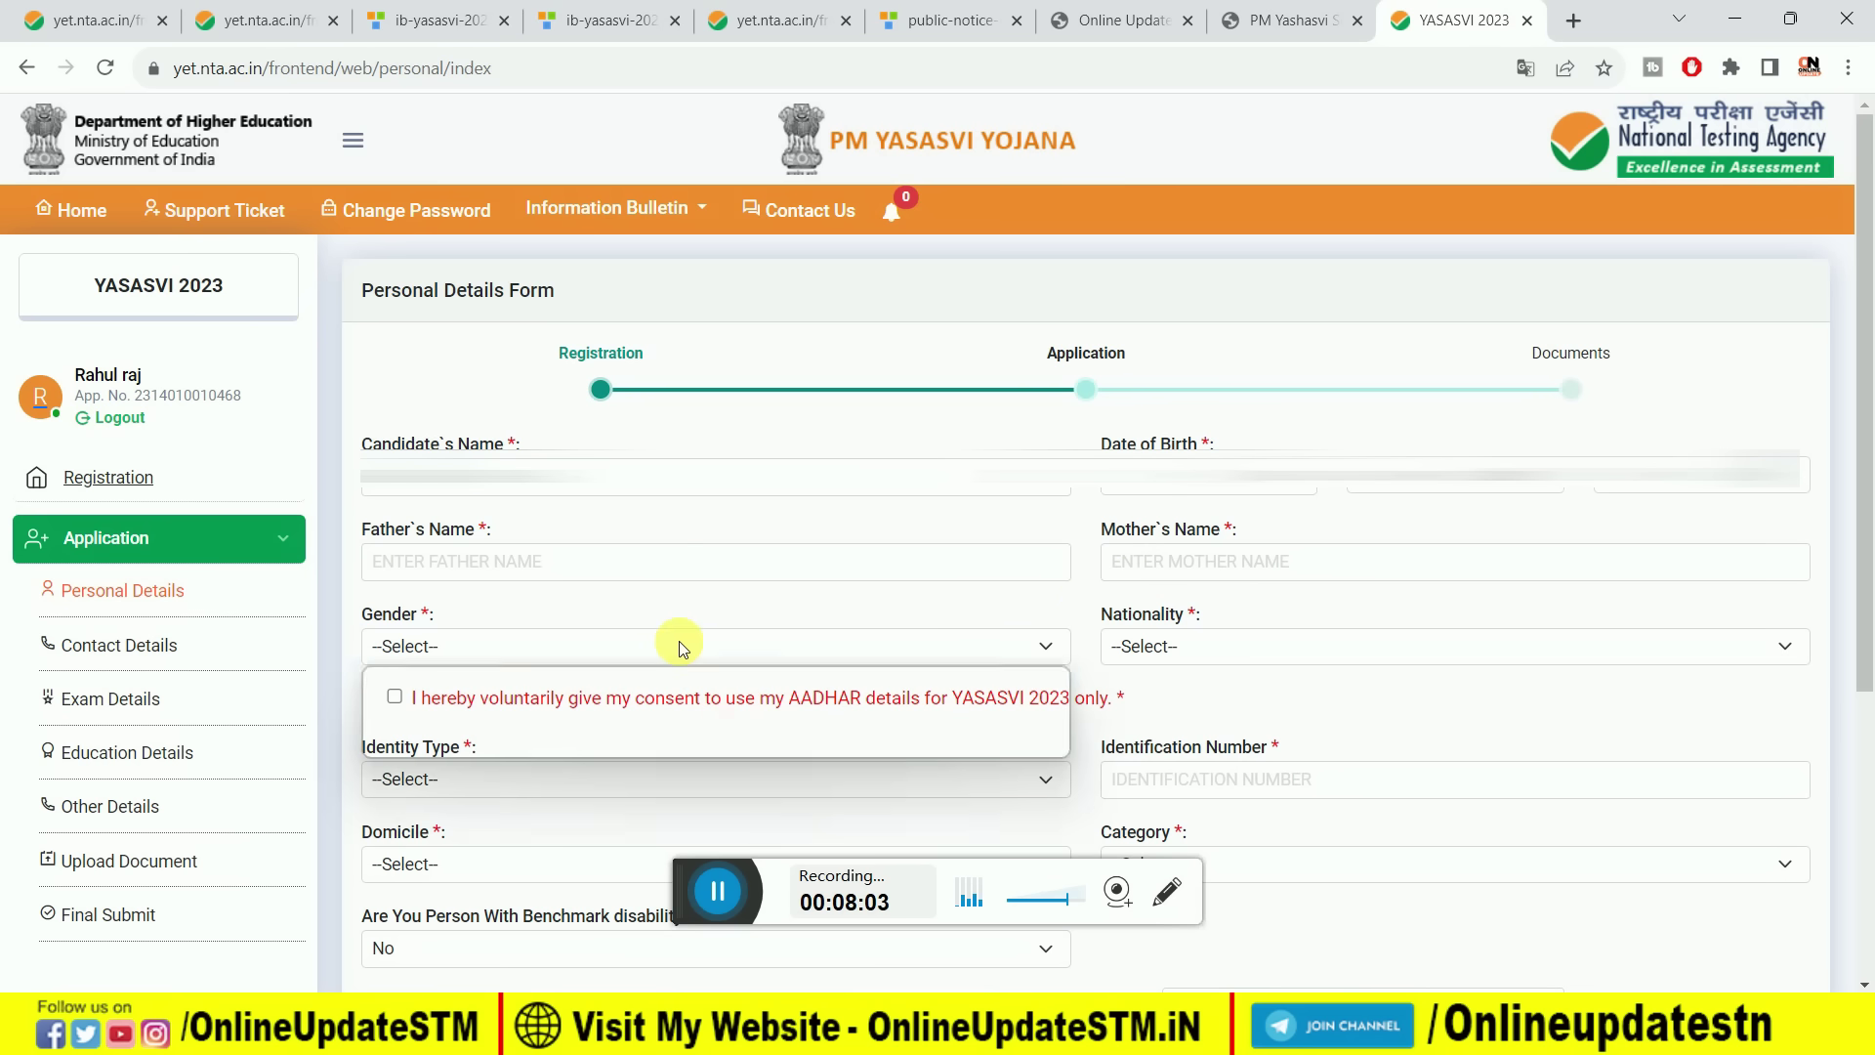
left_click(652, 699)
left_click(1138, 646)
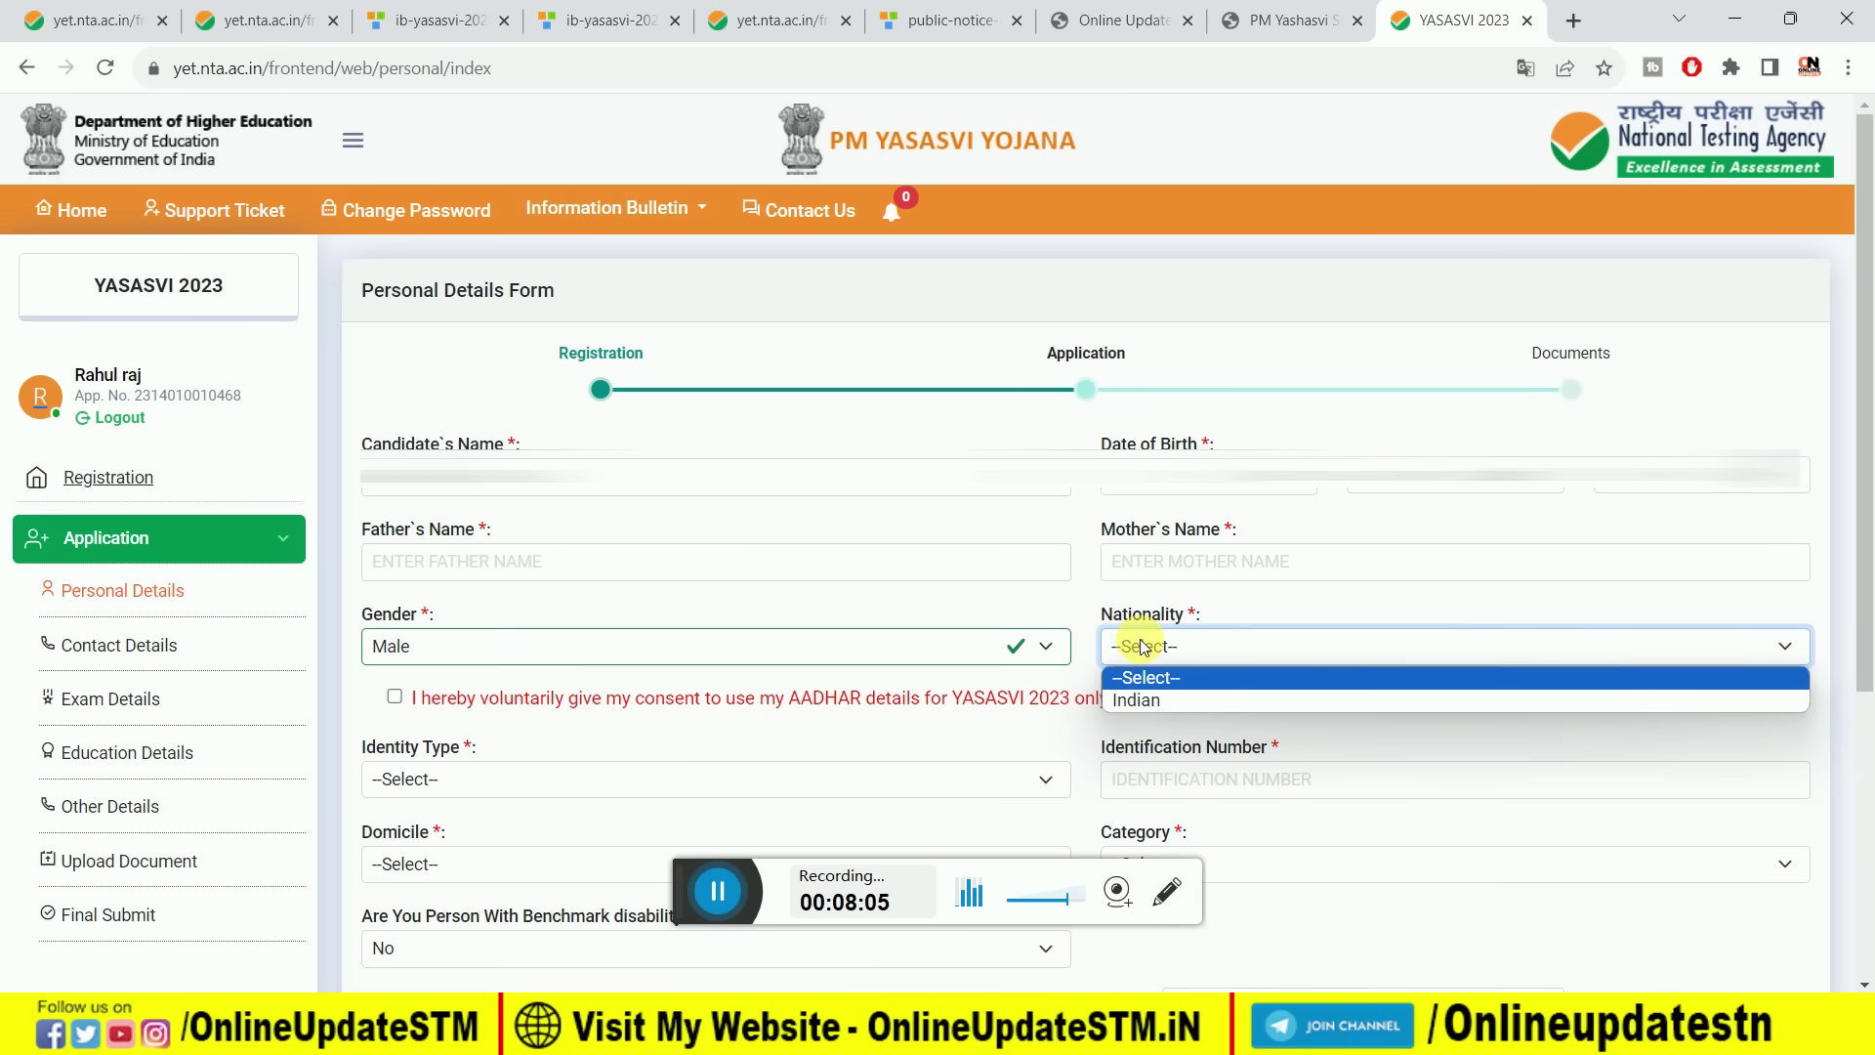
left_click(1138, 700)
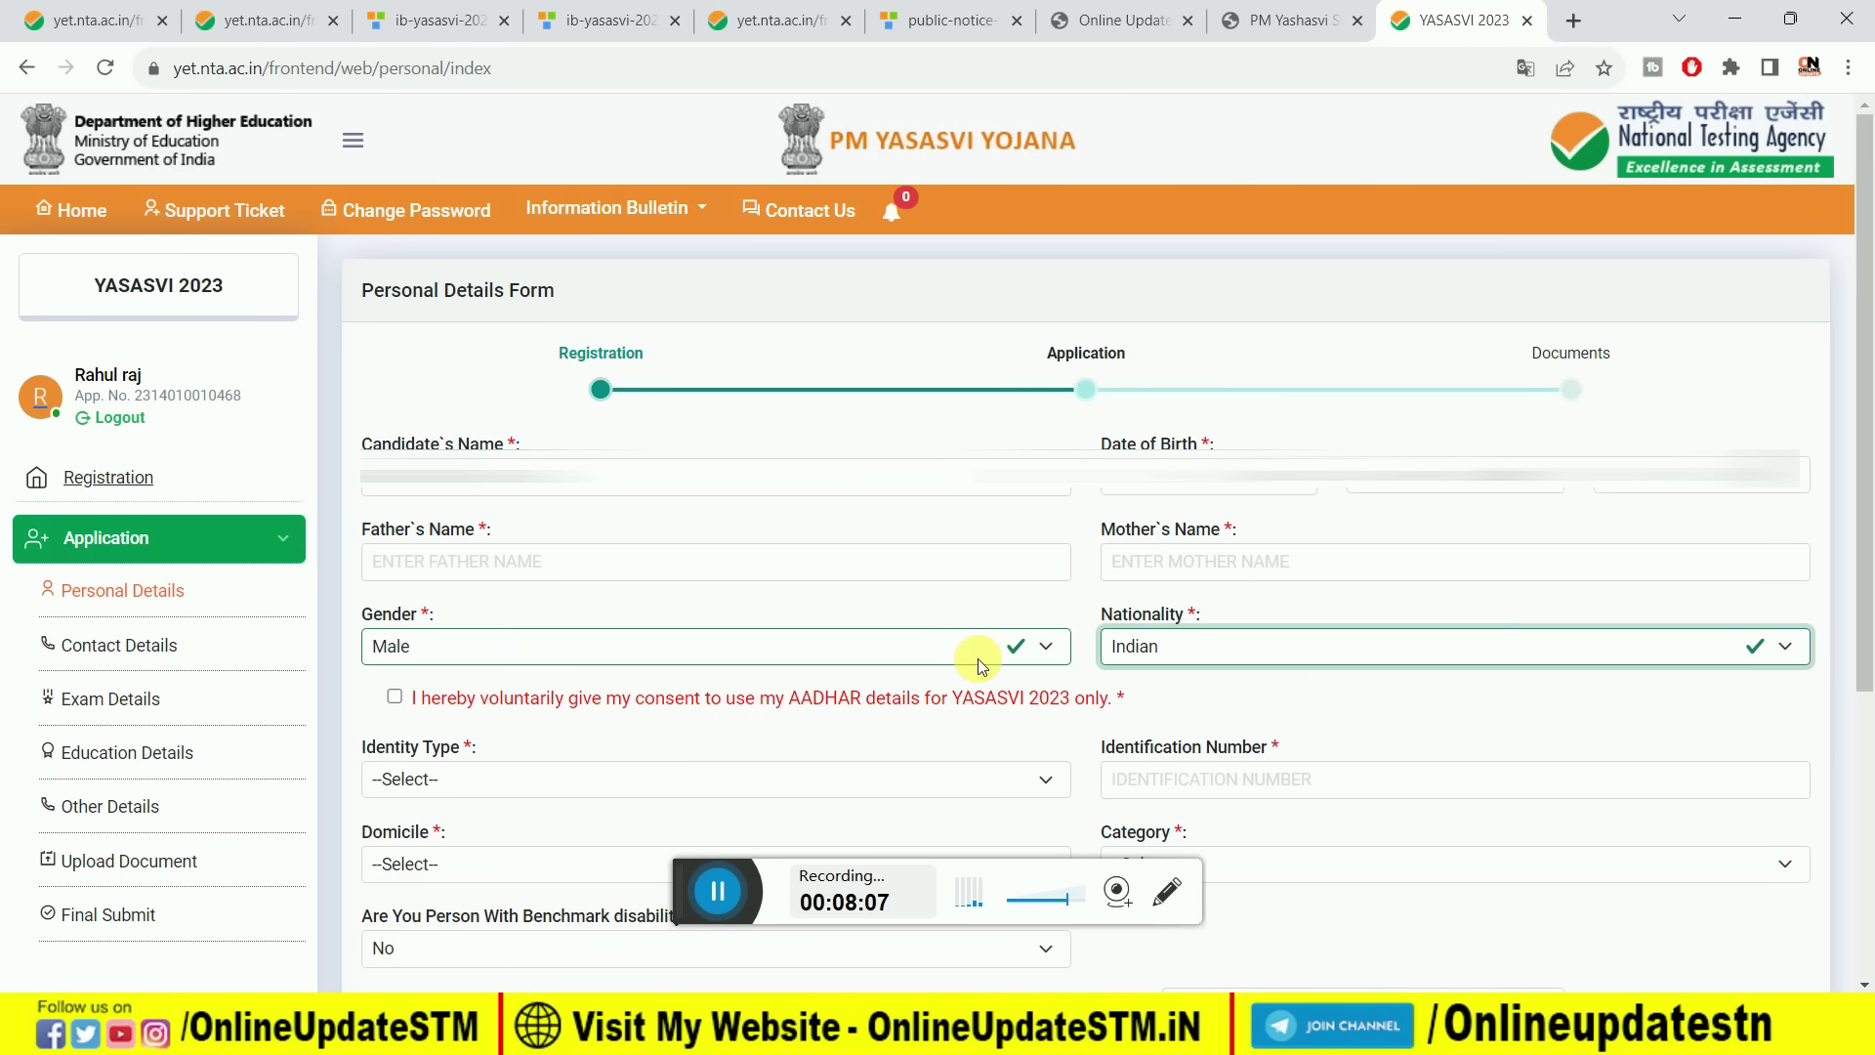
left_click(727, 923)
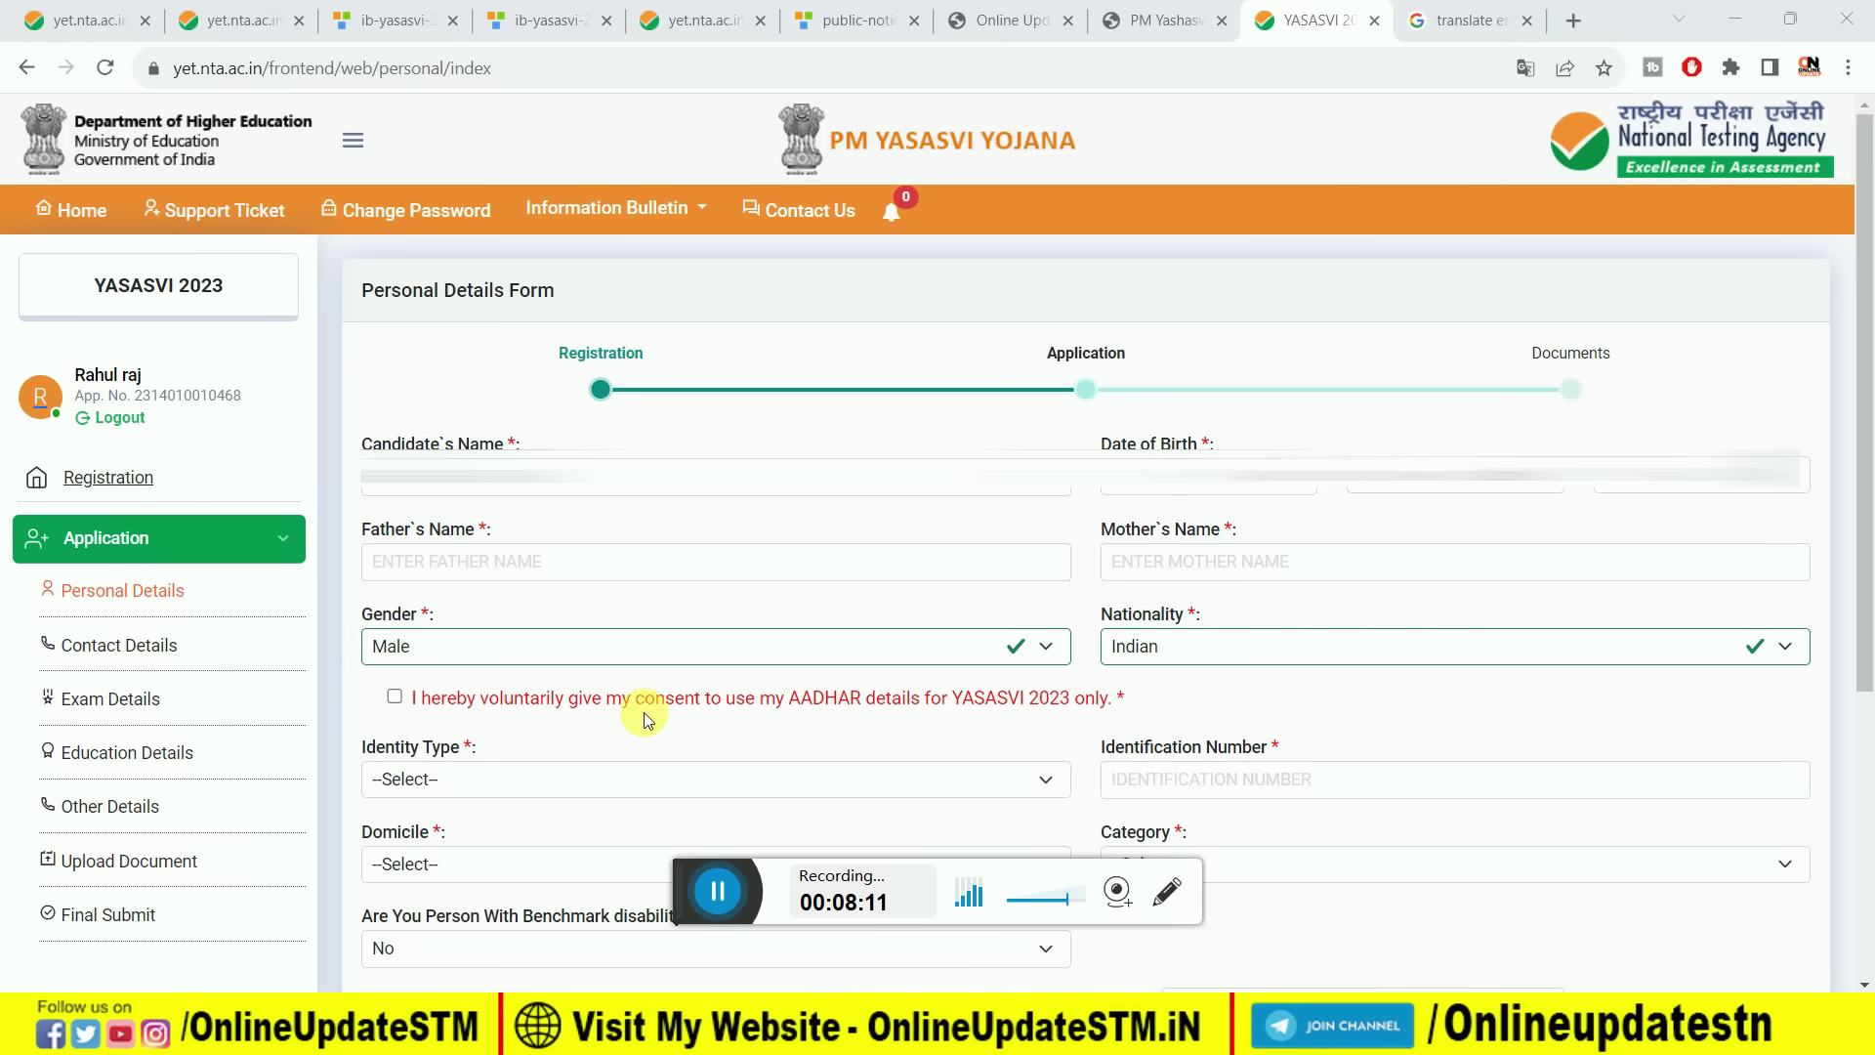
Give consent to use the Aadhaar details and set the identity type to AADHAAR / Enrollment ID.
left_click(395, 696)
scroll(501, 742, "down", 5)
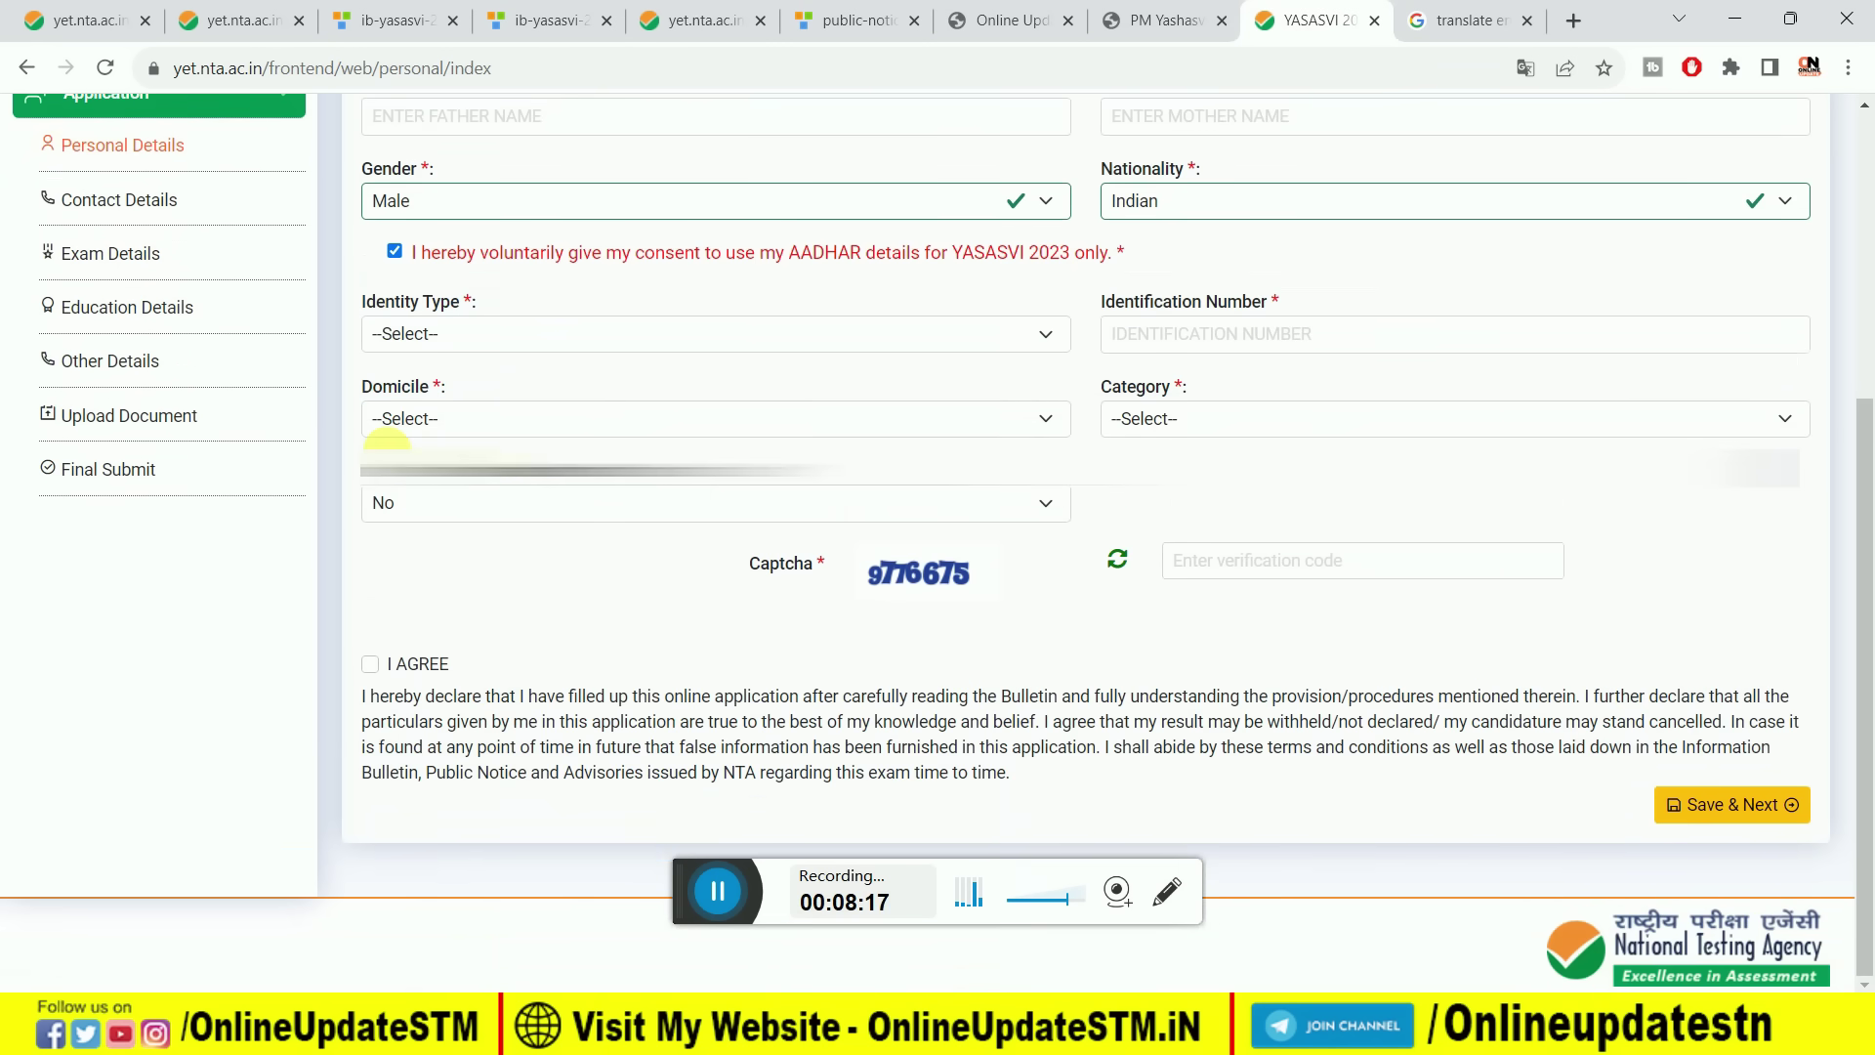
left_click(478, 337)
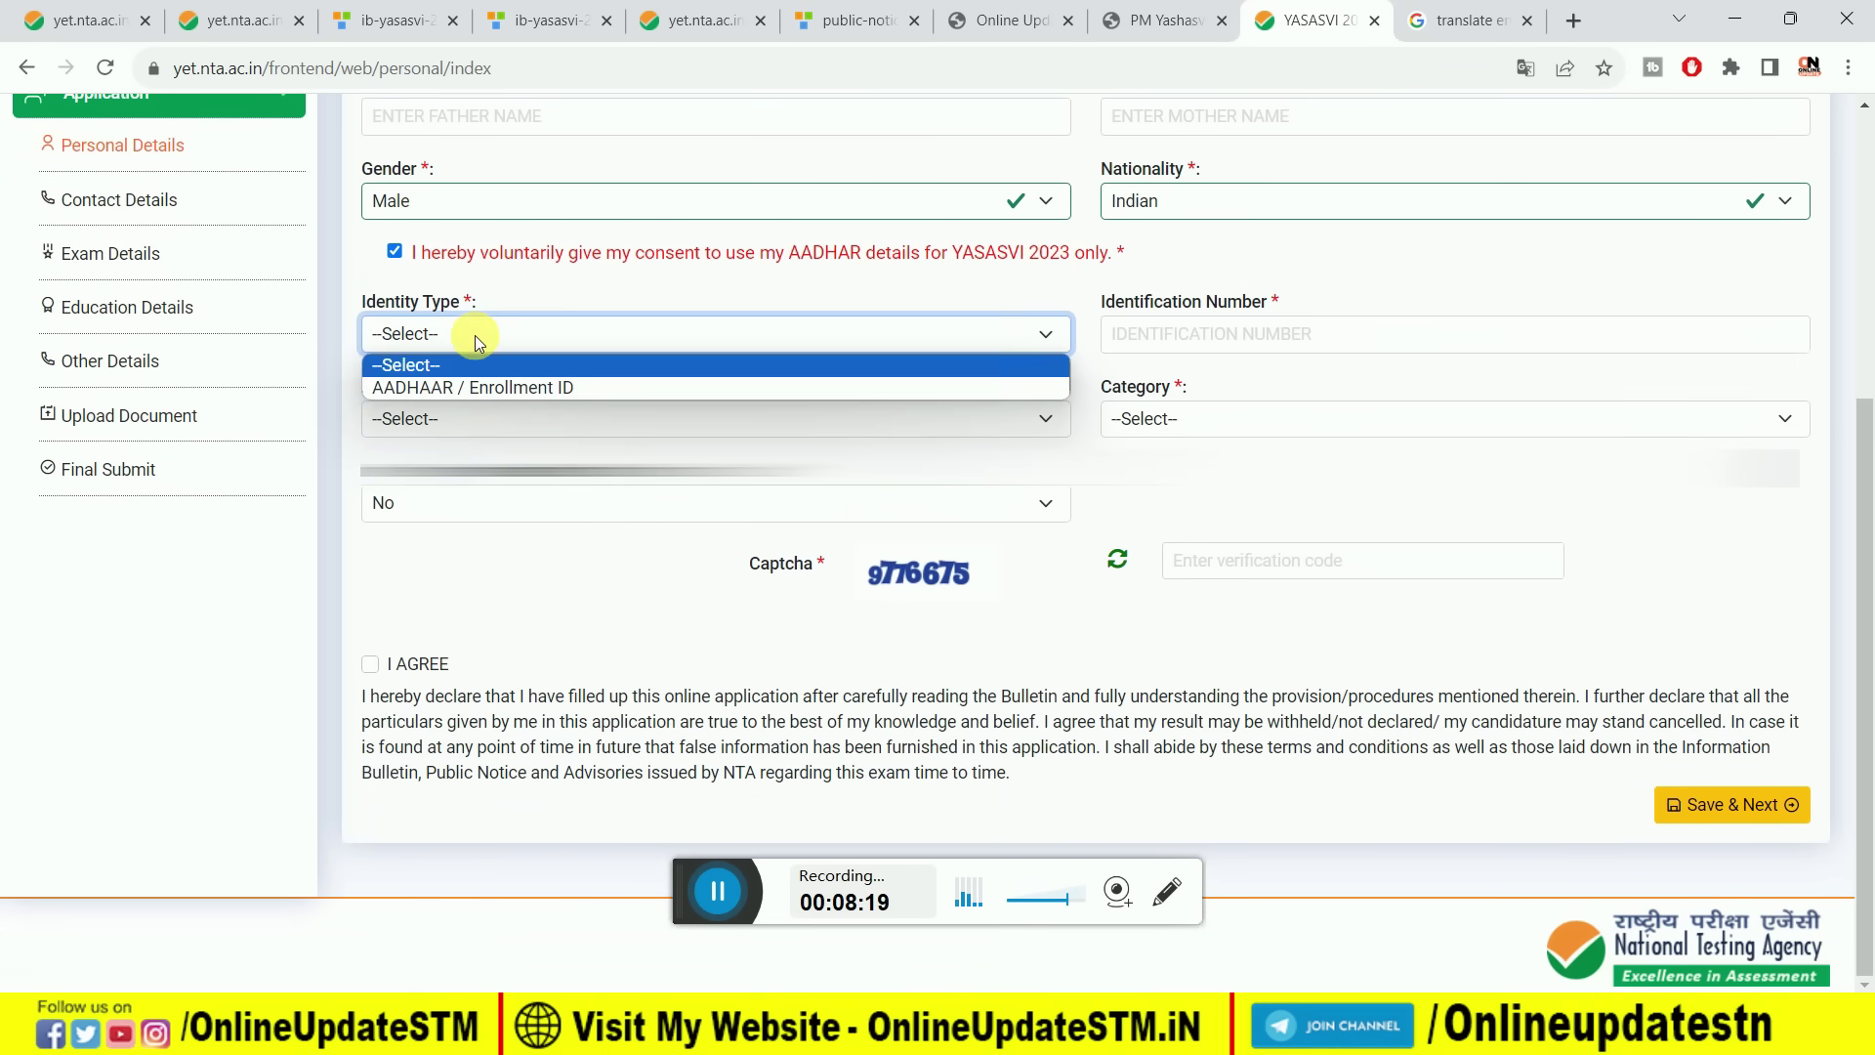
left_click(457, 389)
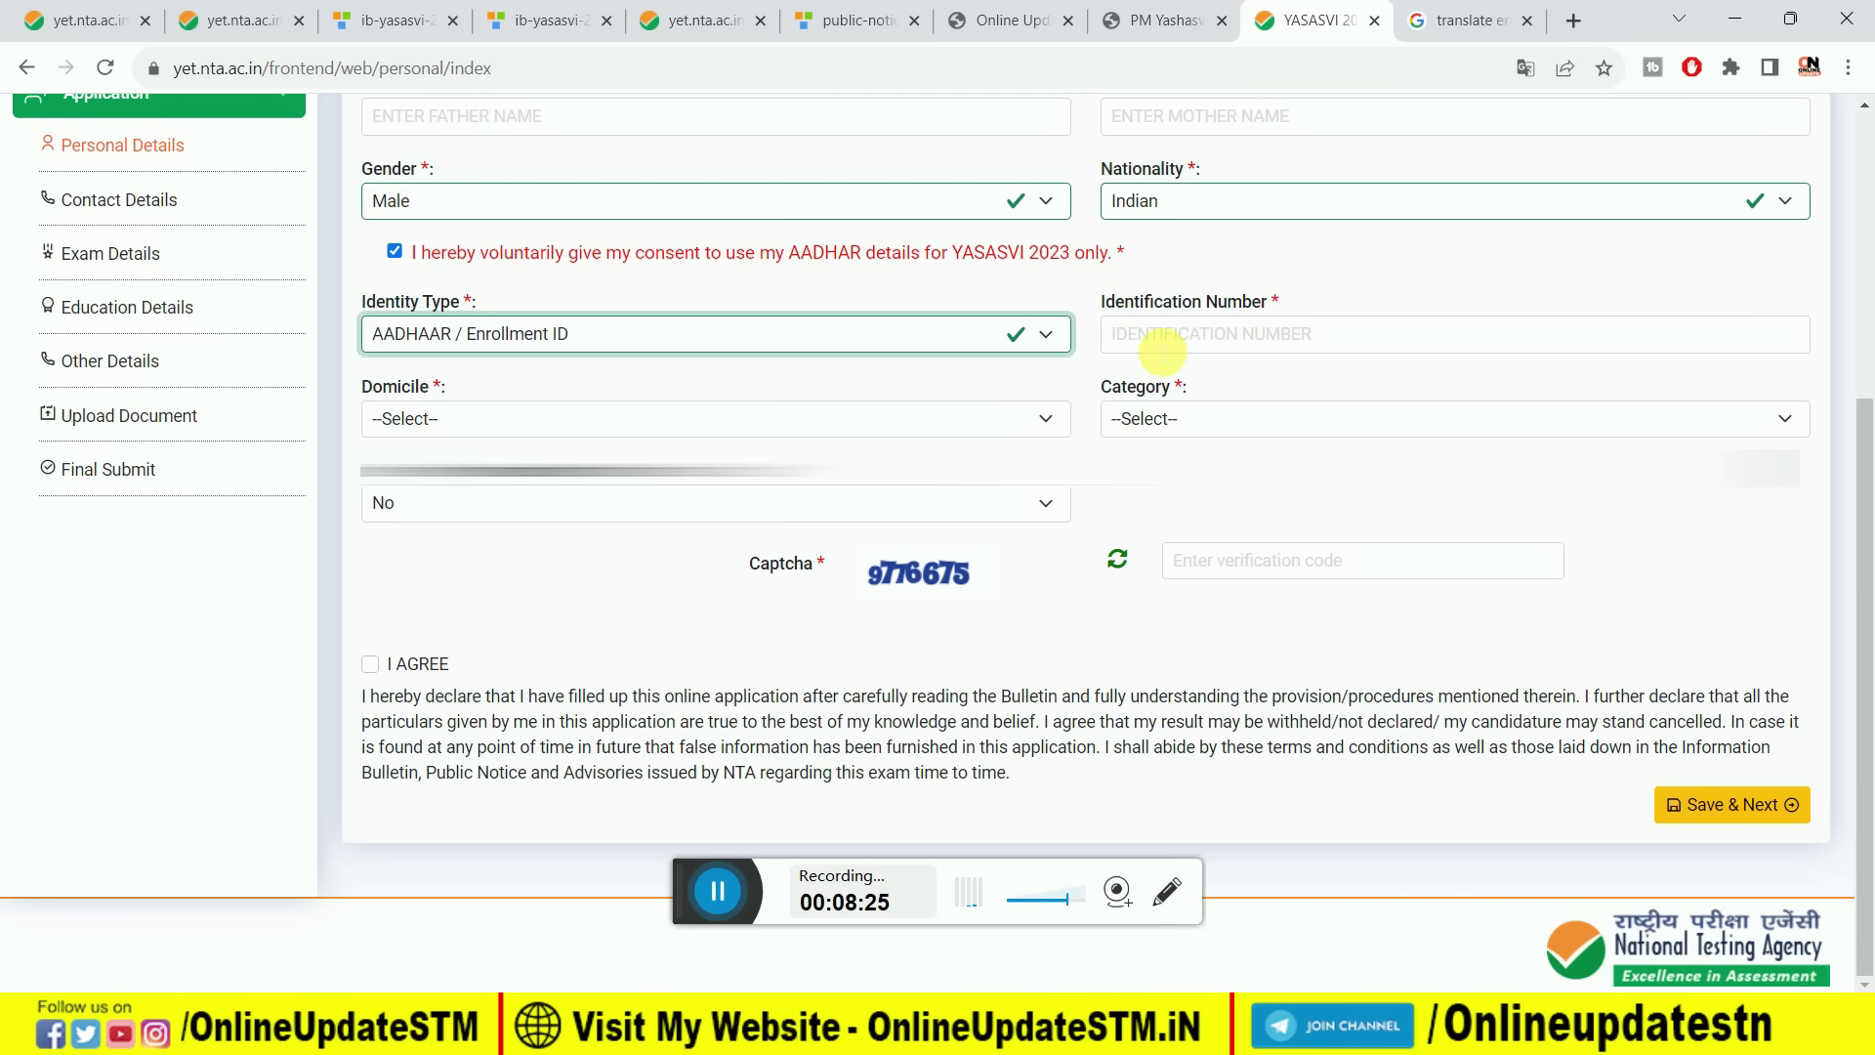
Withdraw the Aadhaar consent in the Personal Details form and grant it again.
left_click(396, 252)
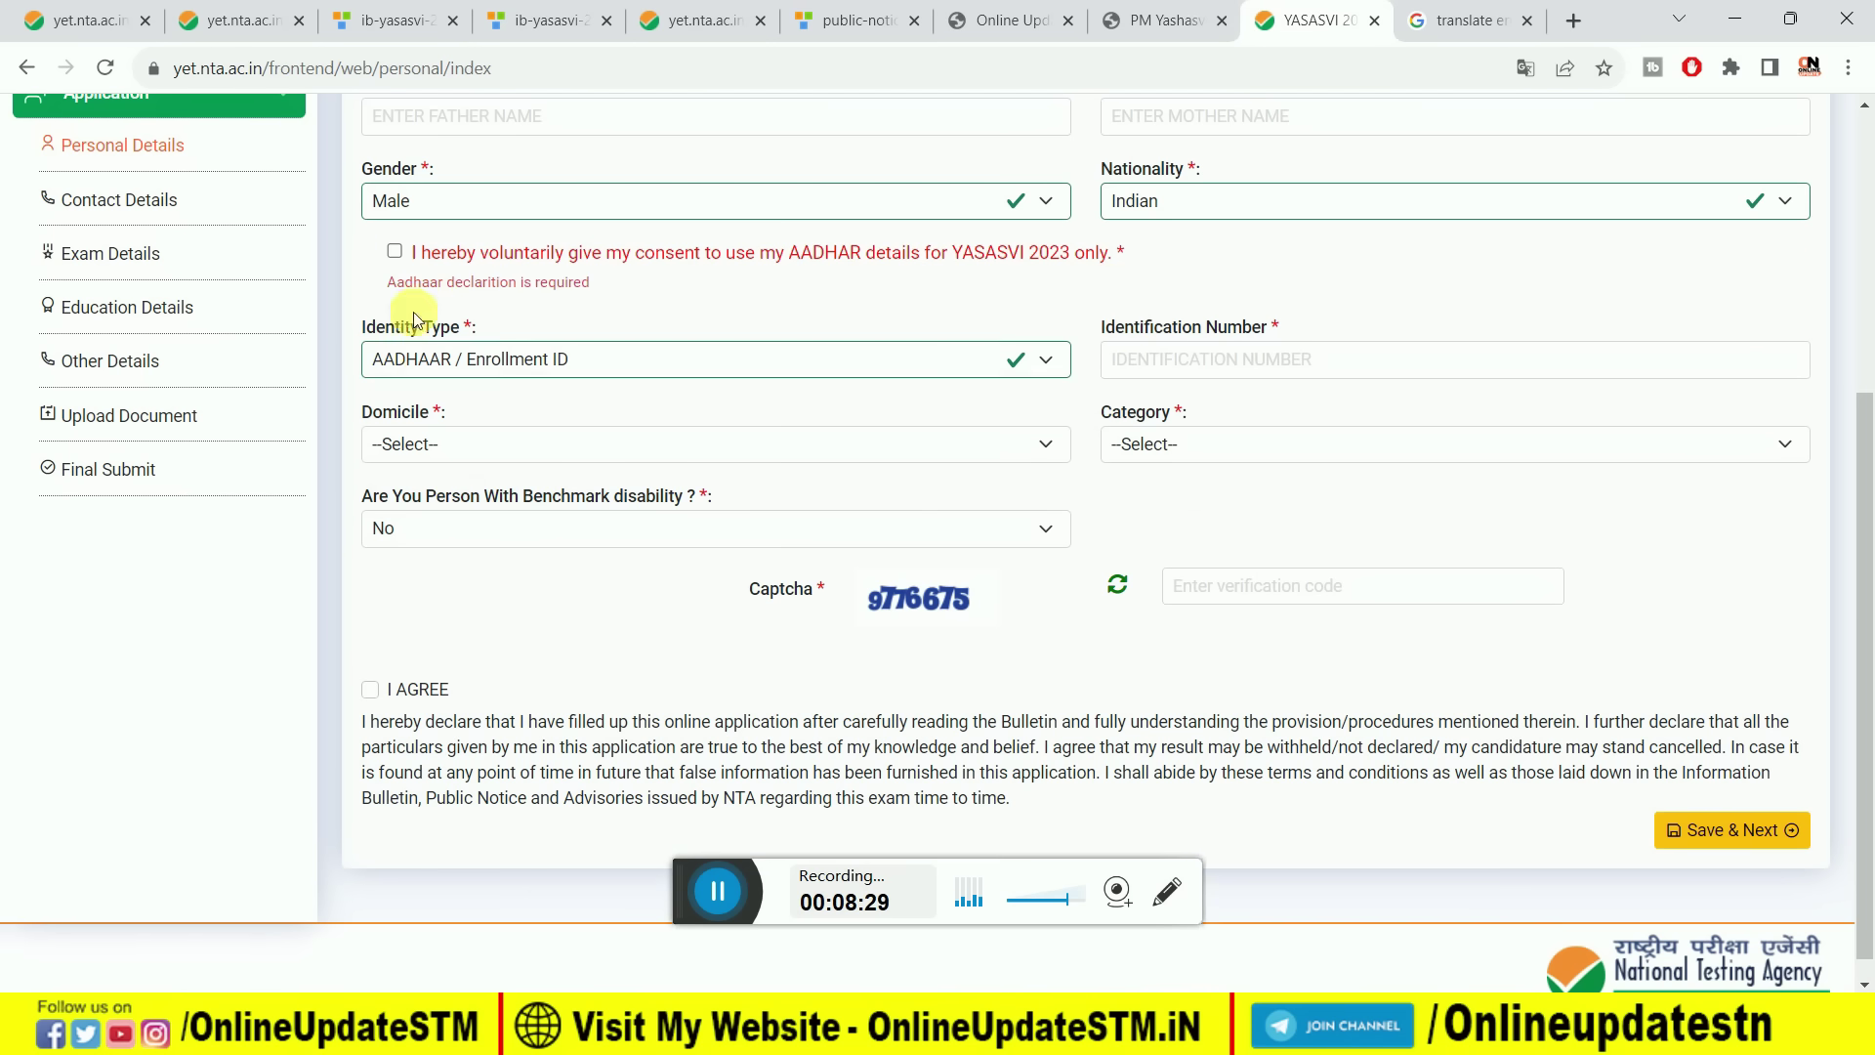
left_click(426, 367)
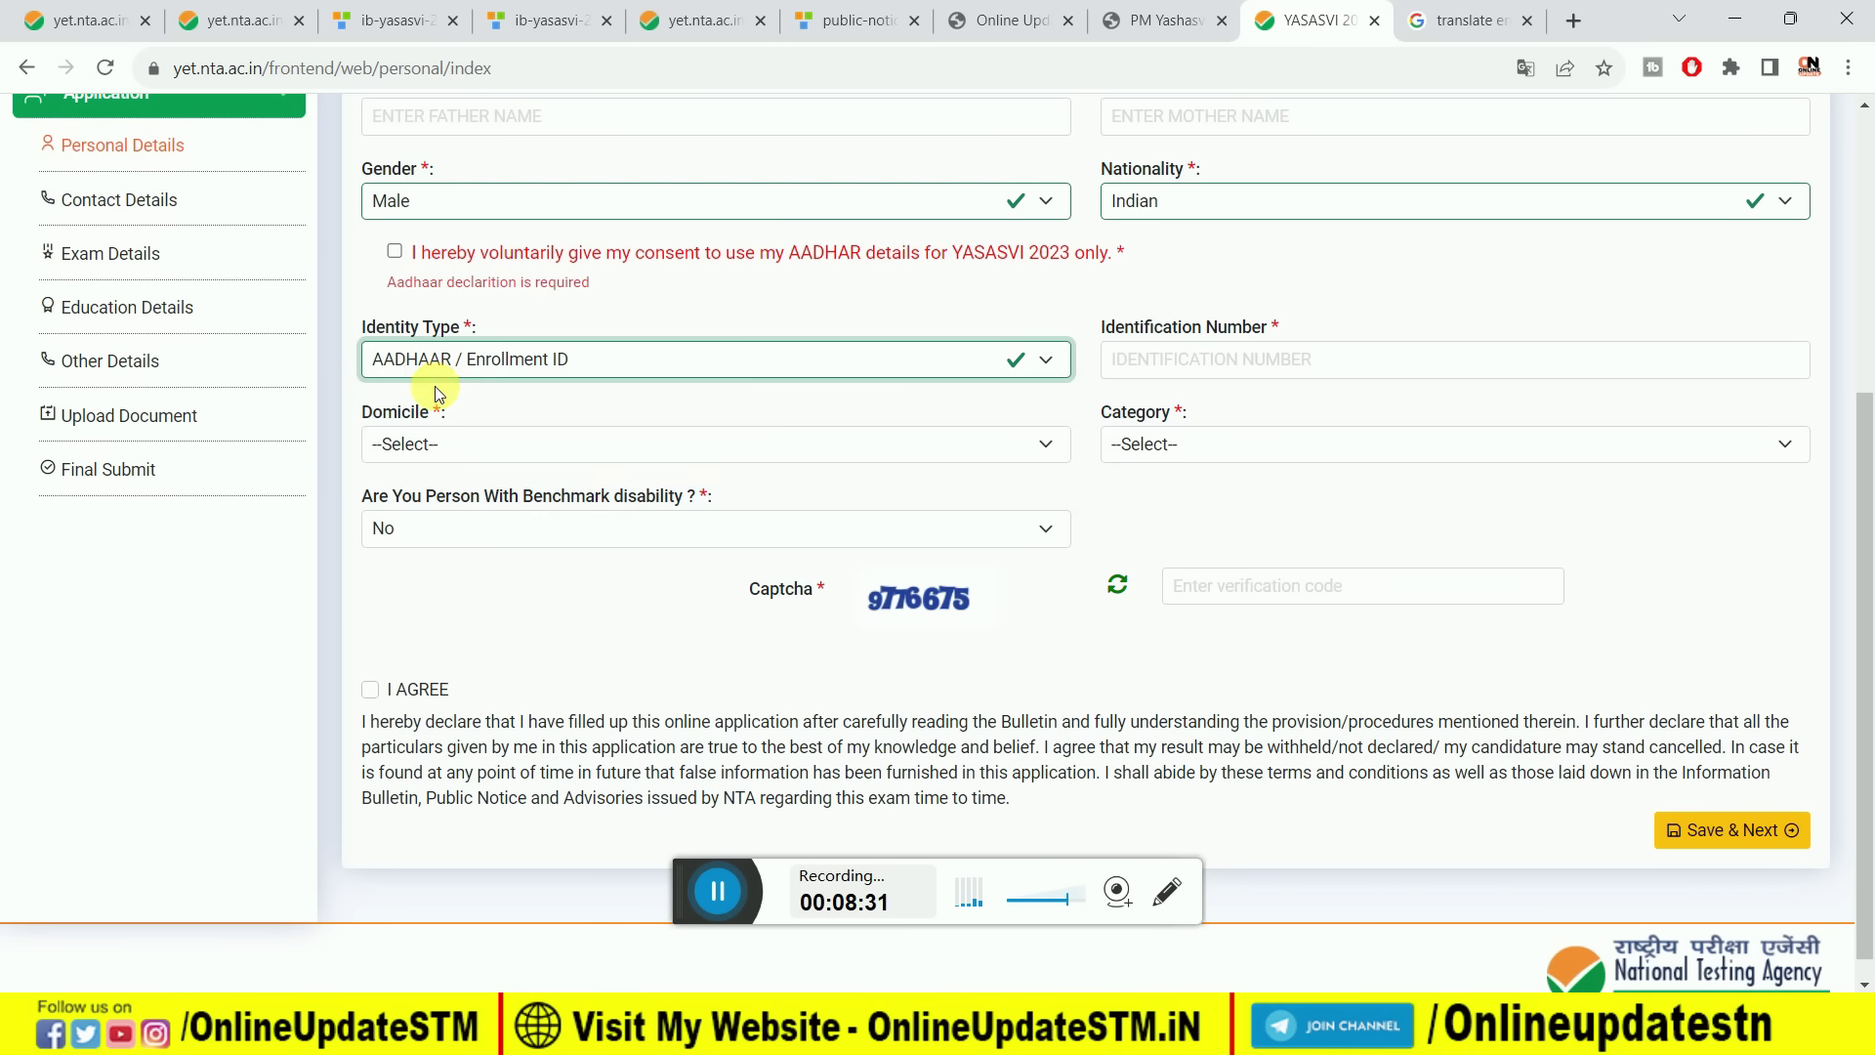
left_click(394, 251)
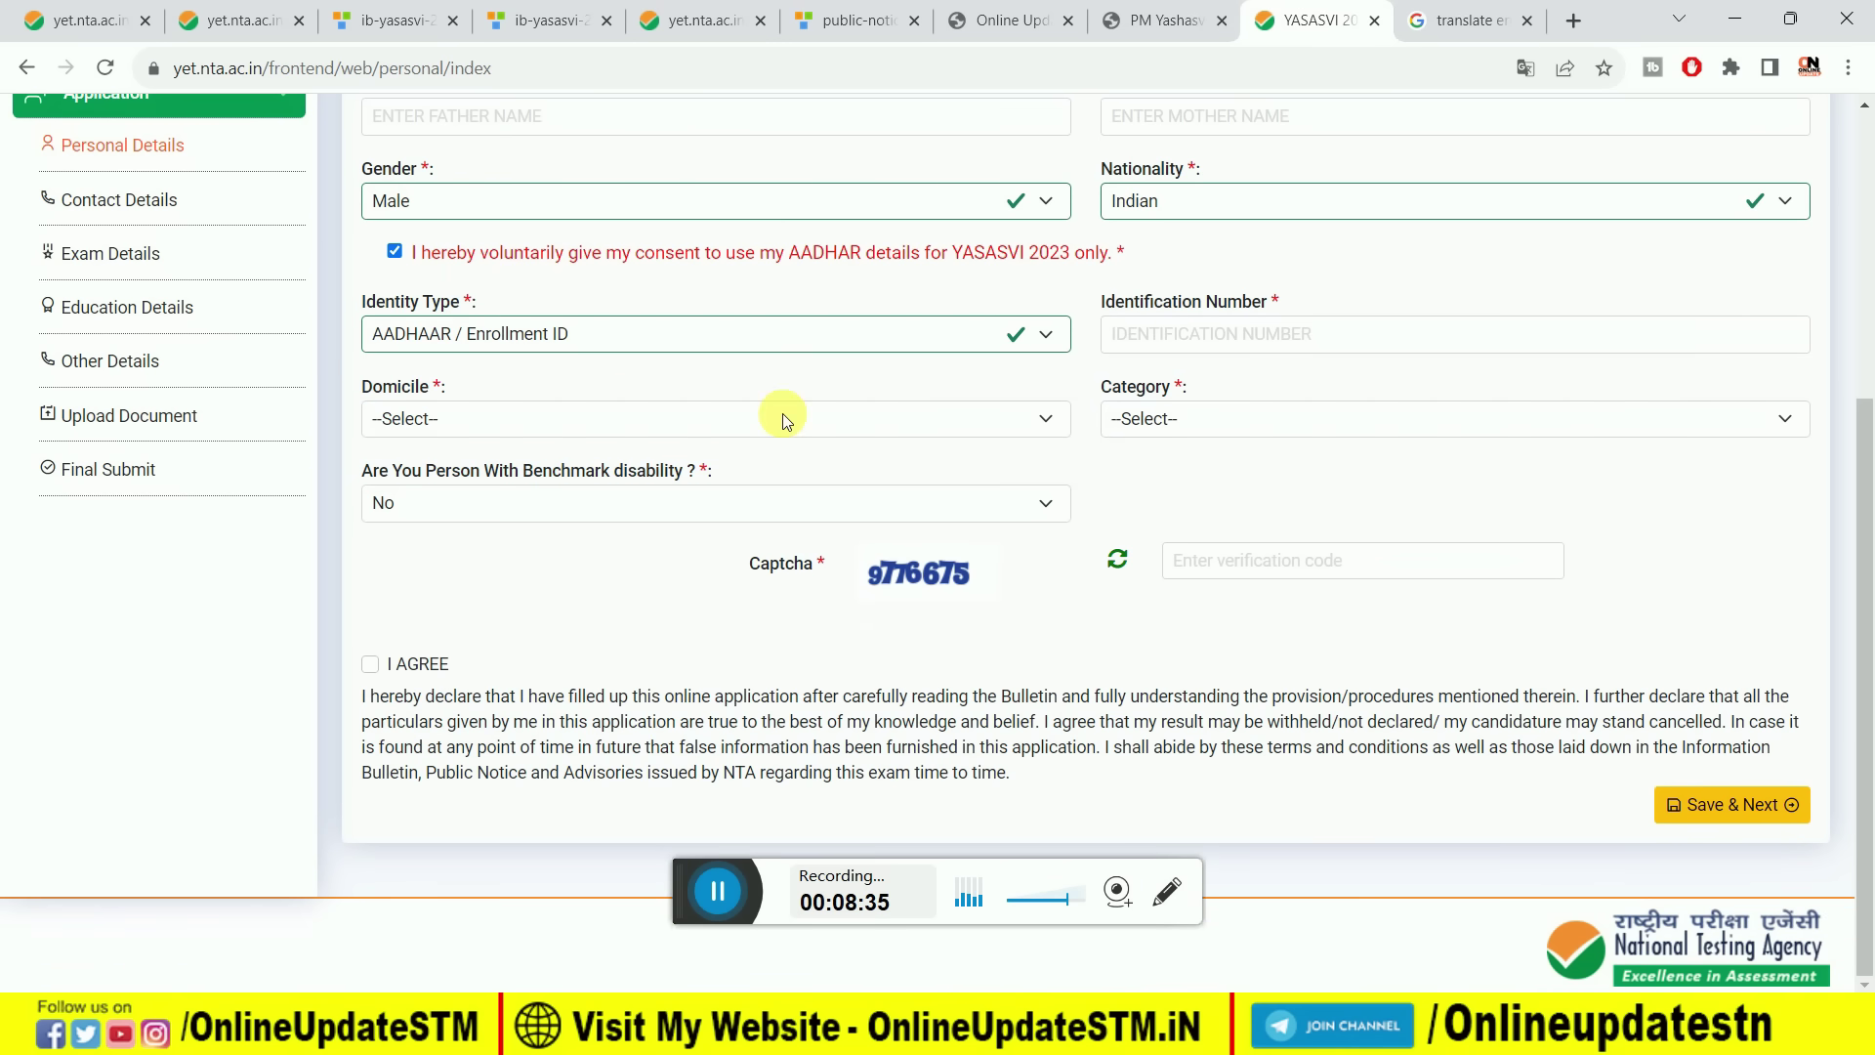
Set the candidate's domicile to Bihar and the category to OTHER BACKWARD CLASS(OBC).
left_click(694, 424)
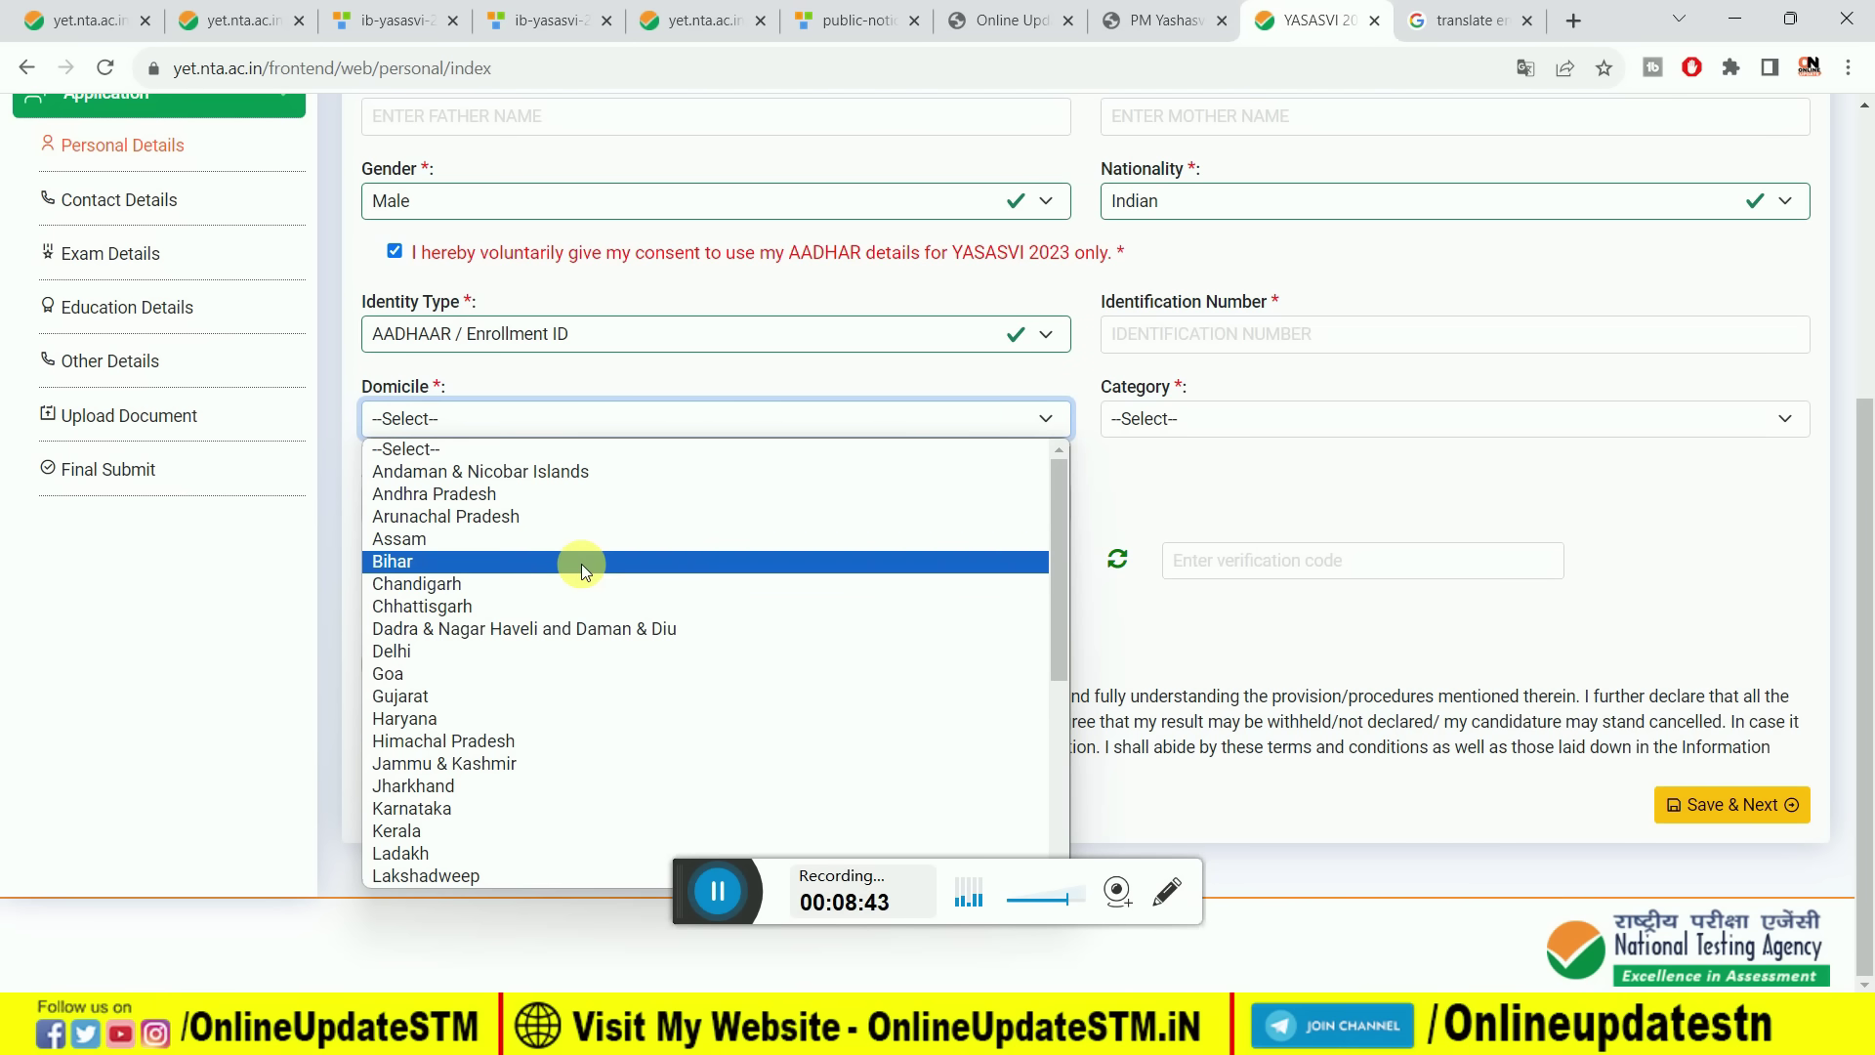
left_click(582, 564)
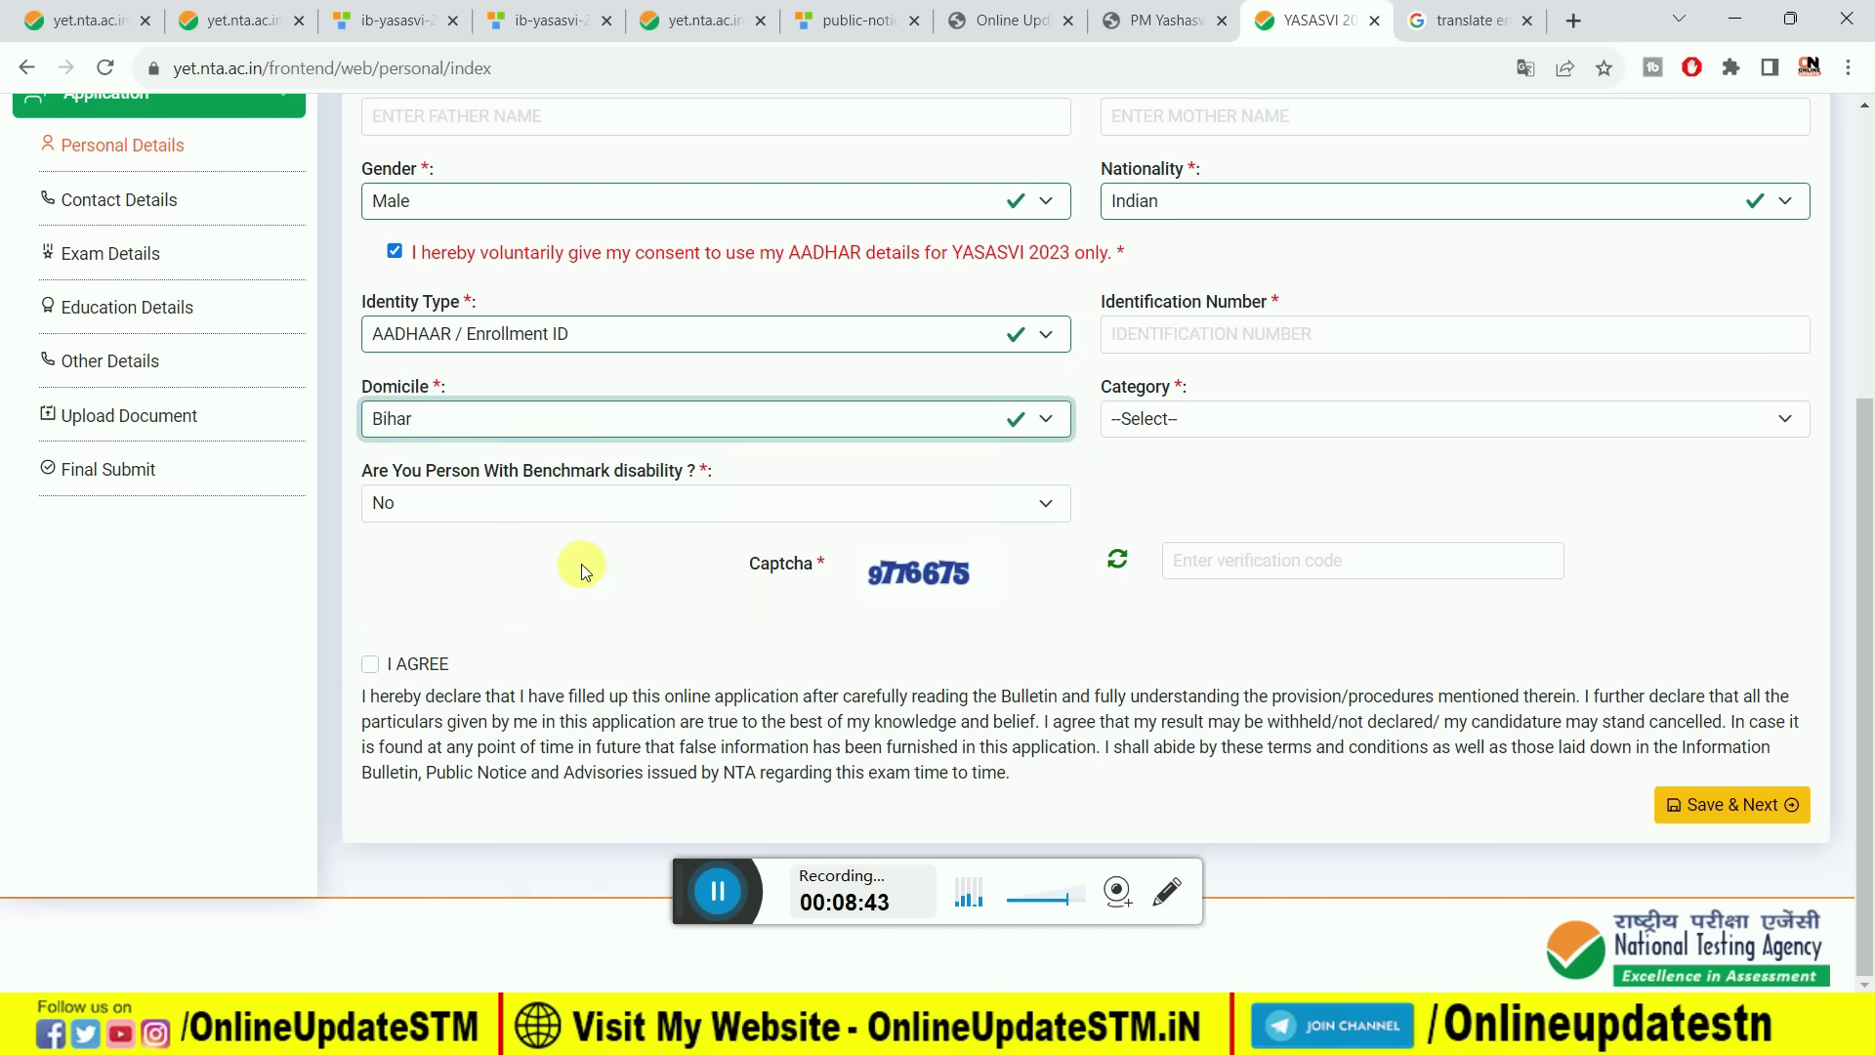
left_click(1141, 418)
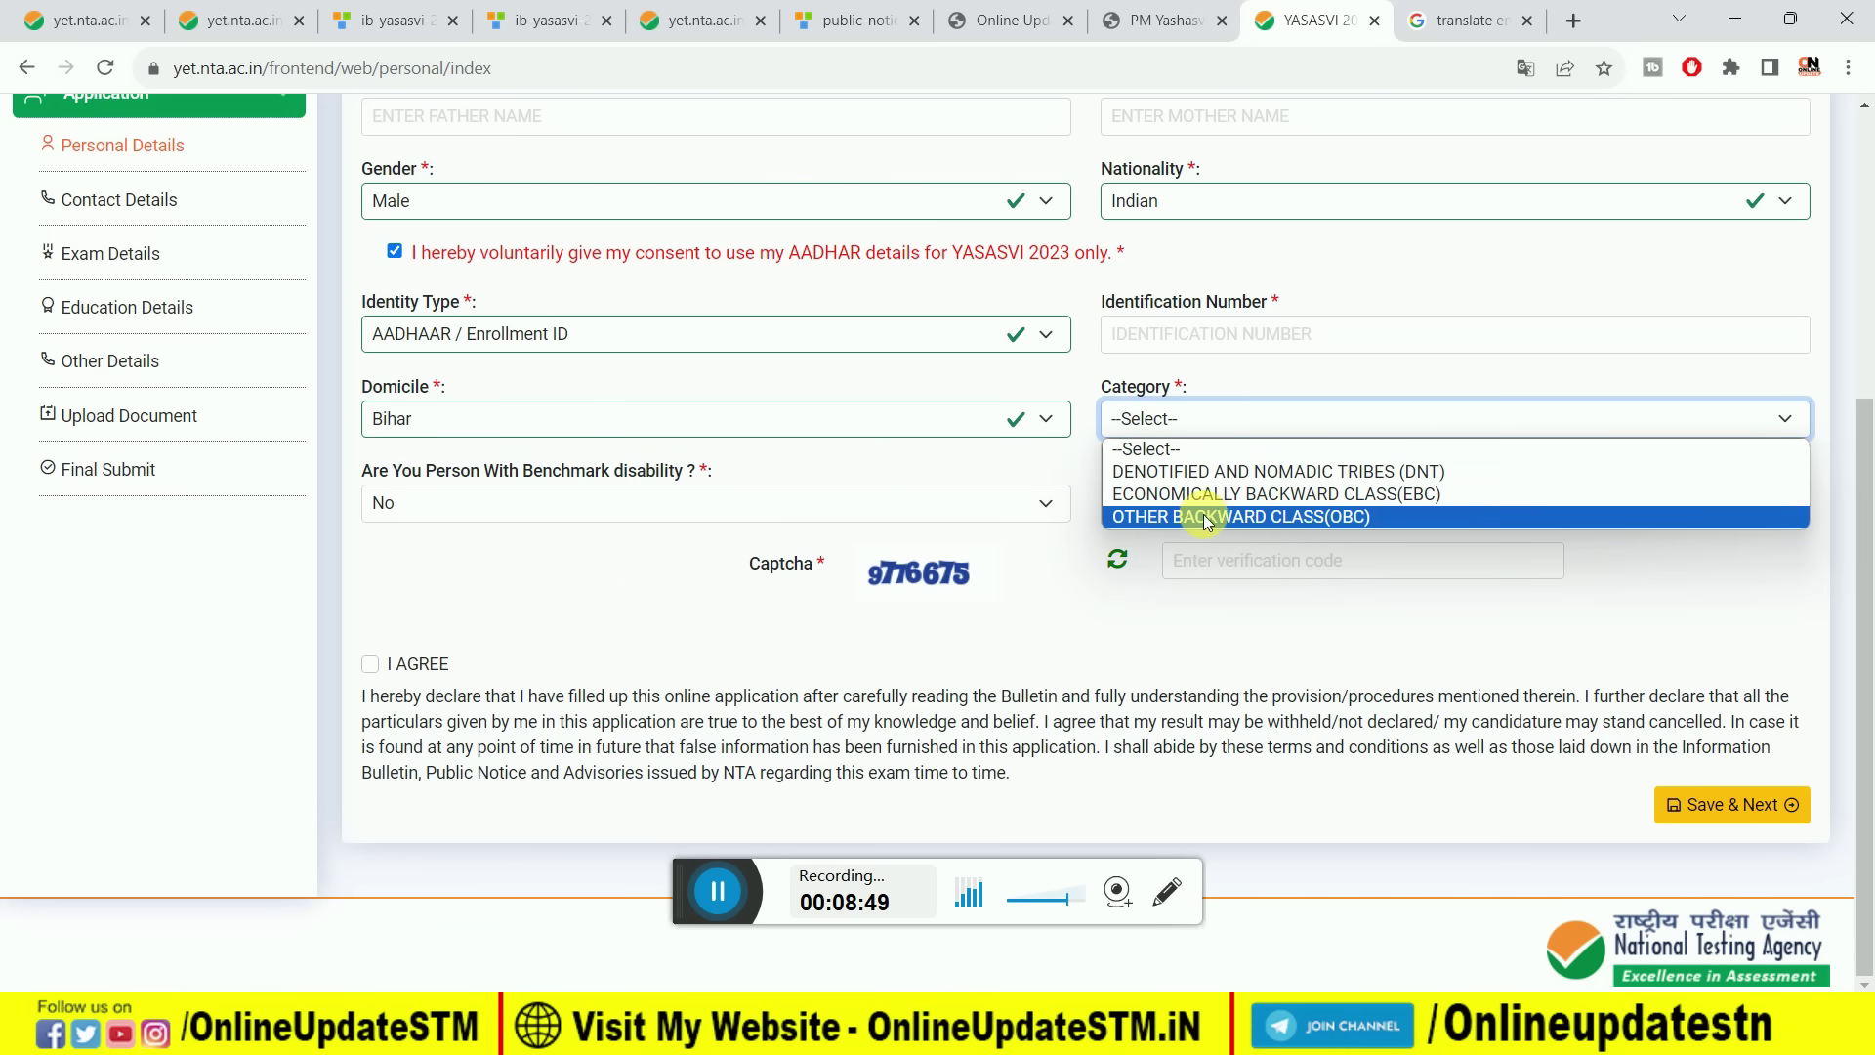
left_click(1269, 520)
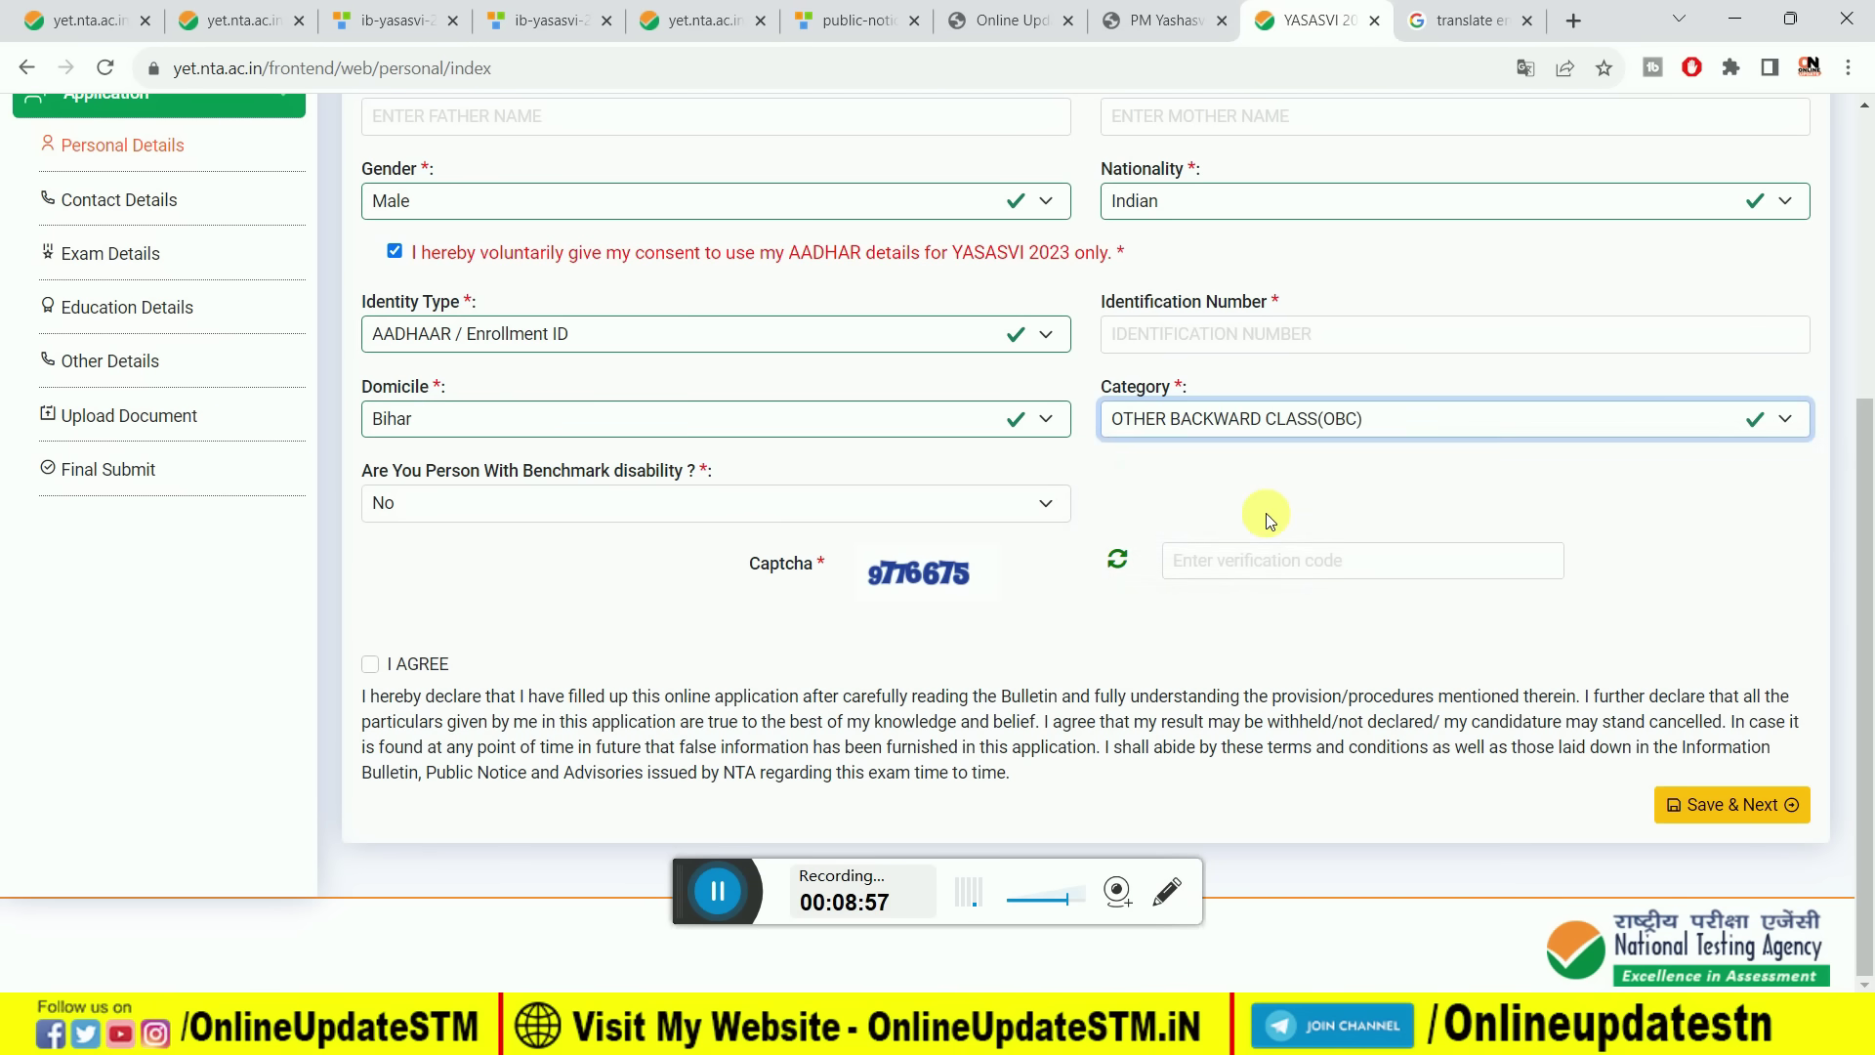
Answer Yes to benchmark disability to examine the scribe and nature-of-disability options, and return the answer to No.
left_click(542, 512)
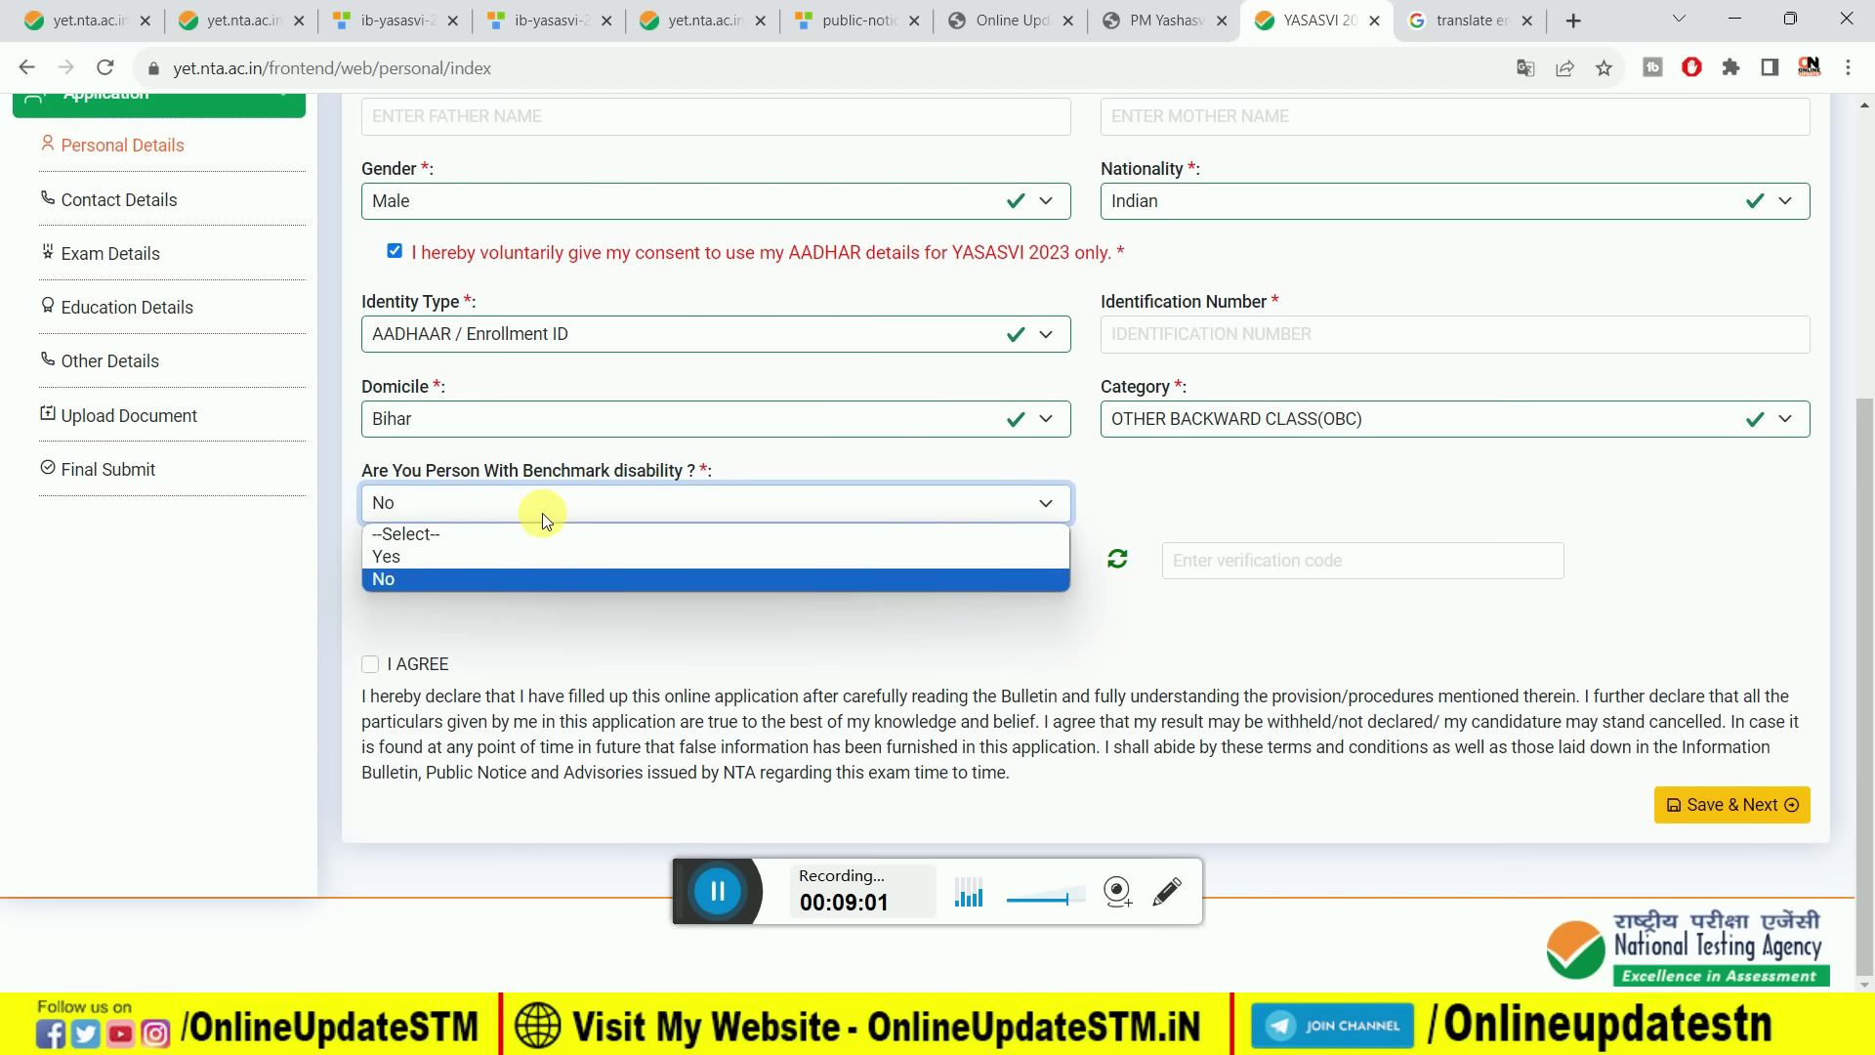
left_click(530, 555)
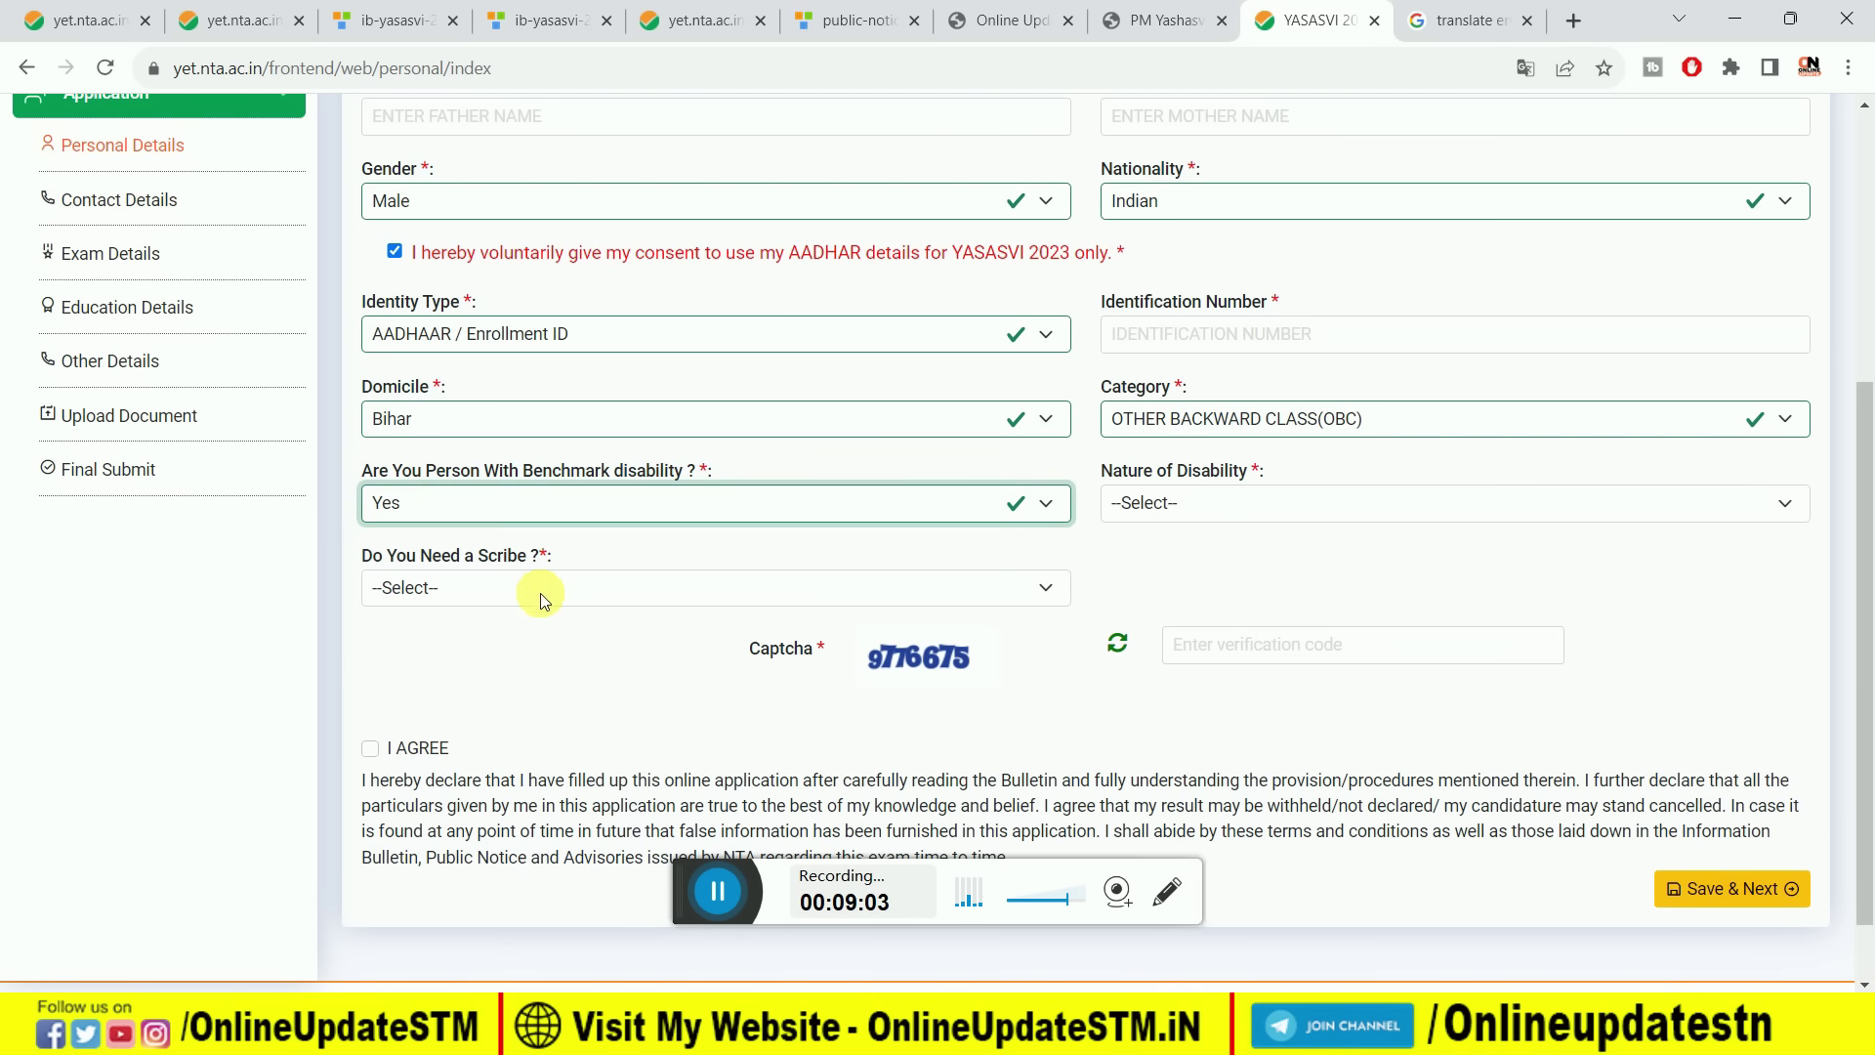
left_click(541, 588)
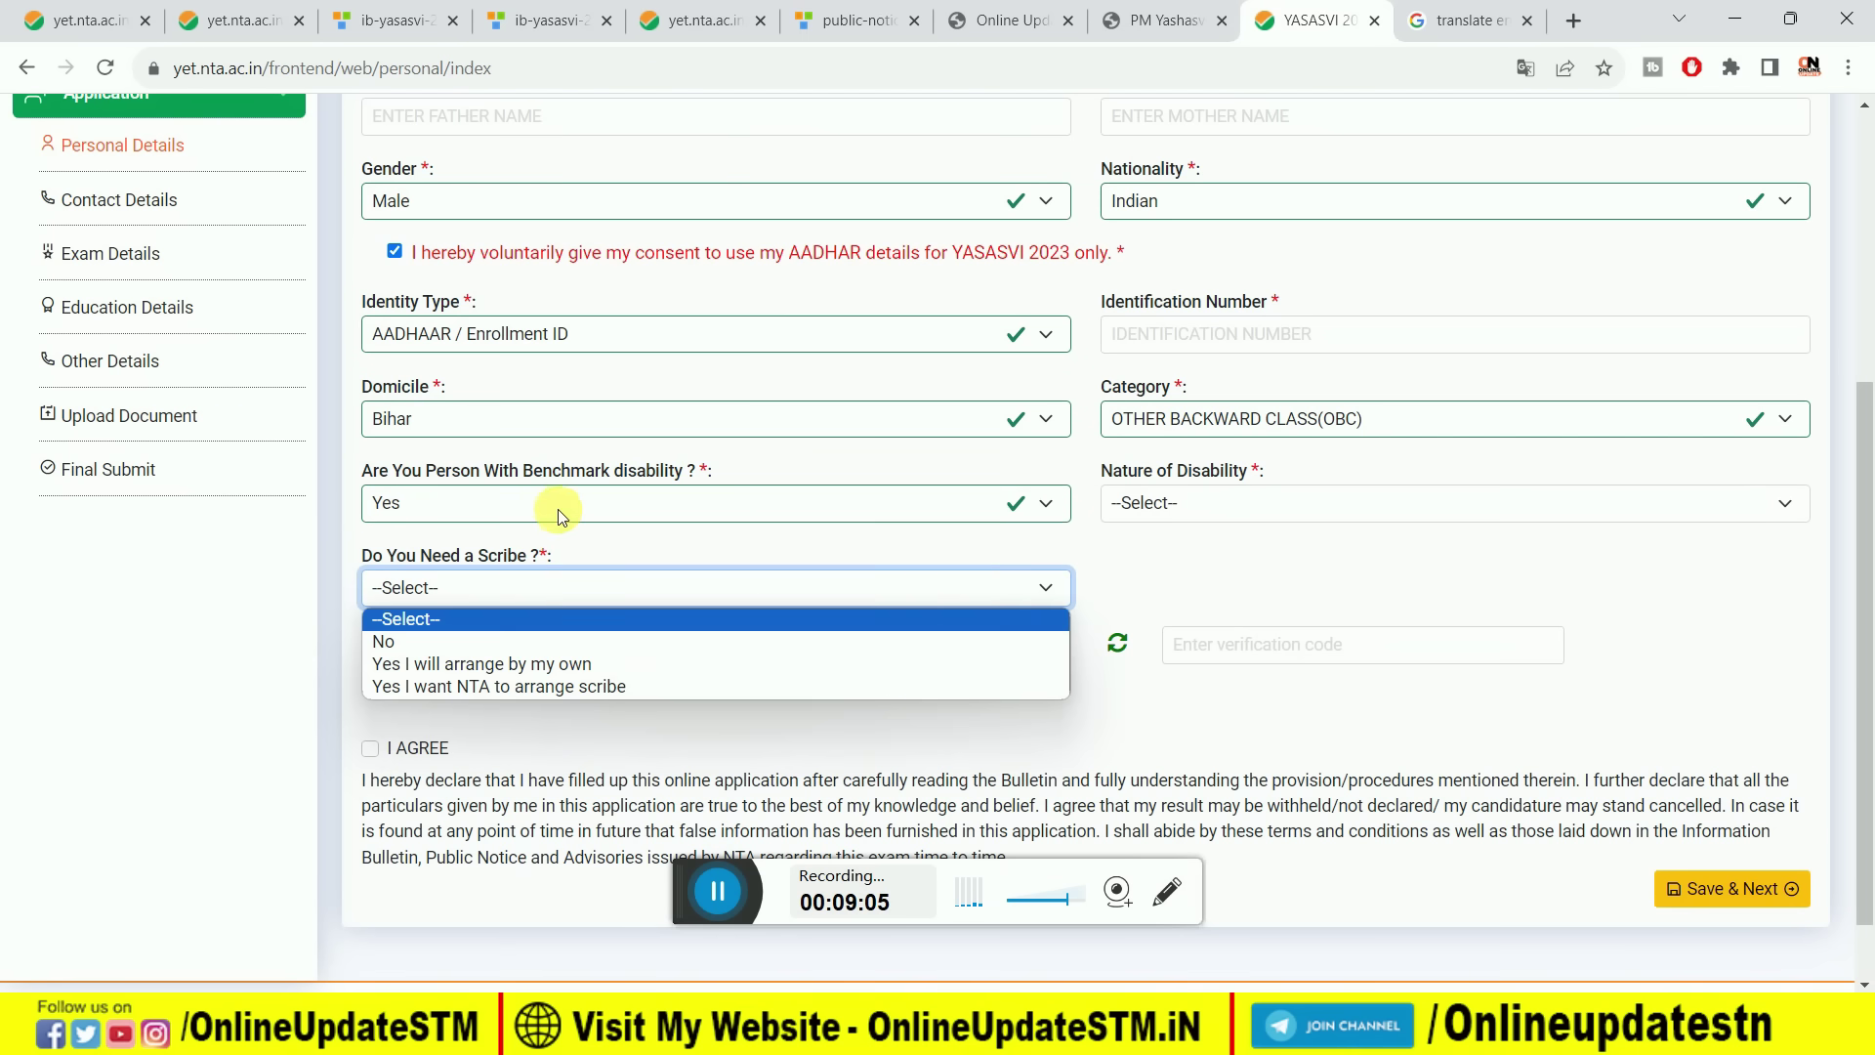
left_click(1193, 503)
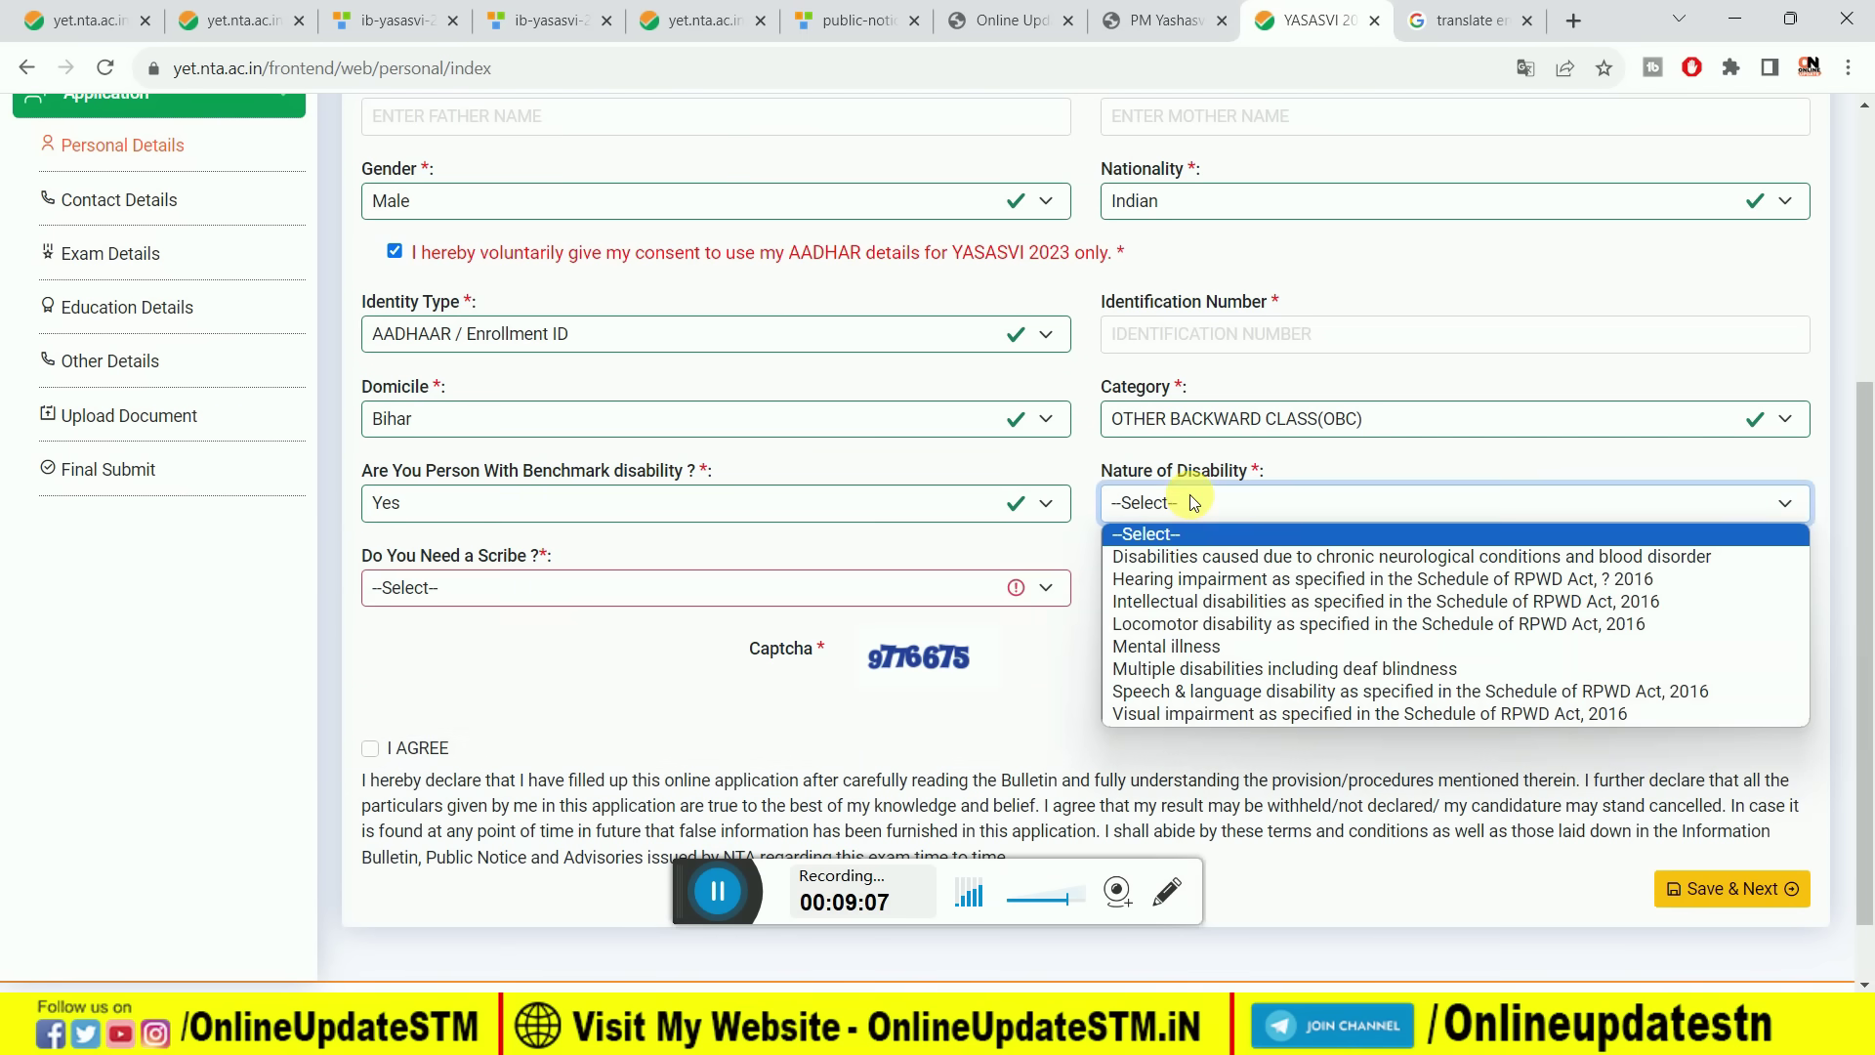
left_click(887, 497)
left_click(879, 502)
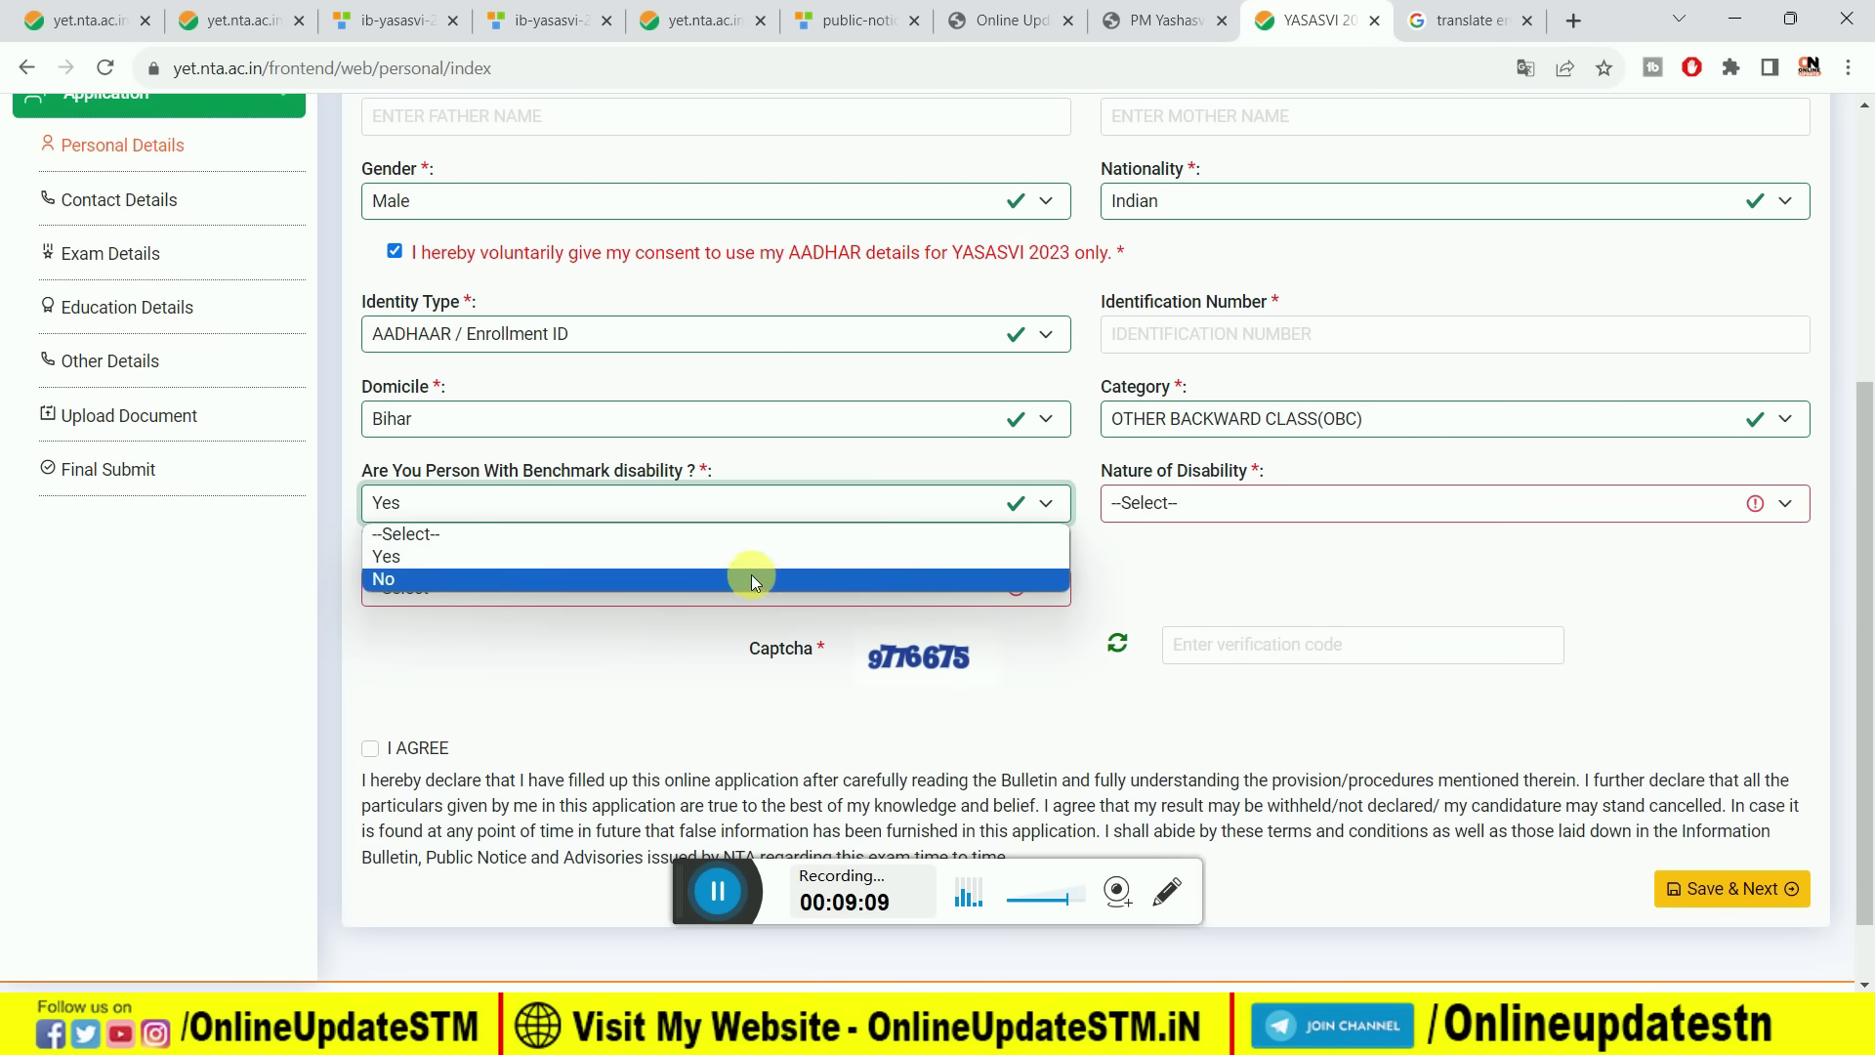
left_click(751, 577)
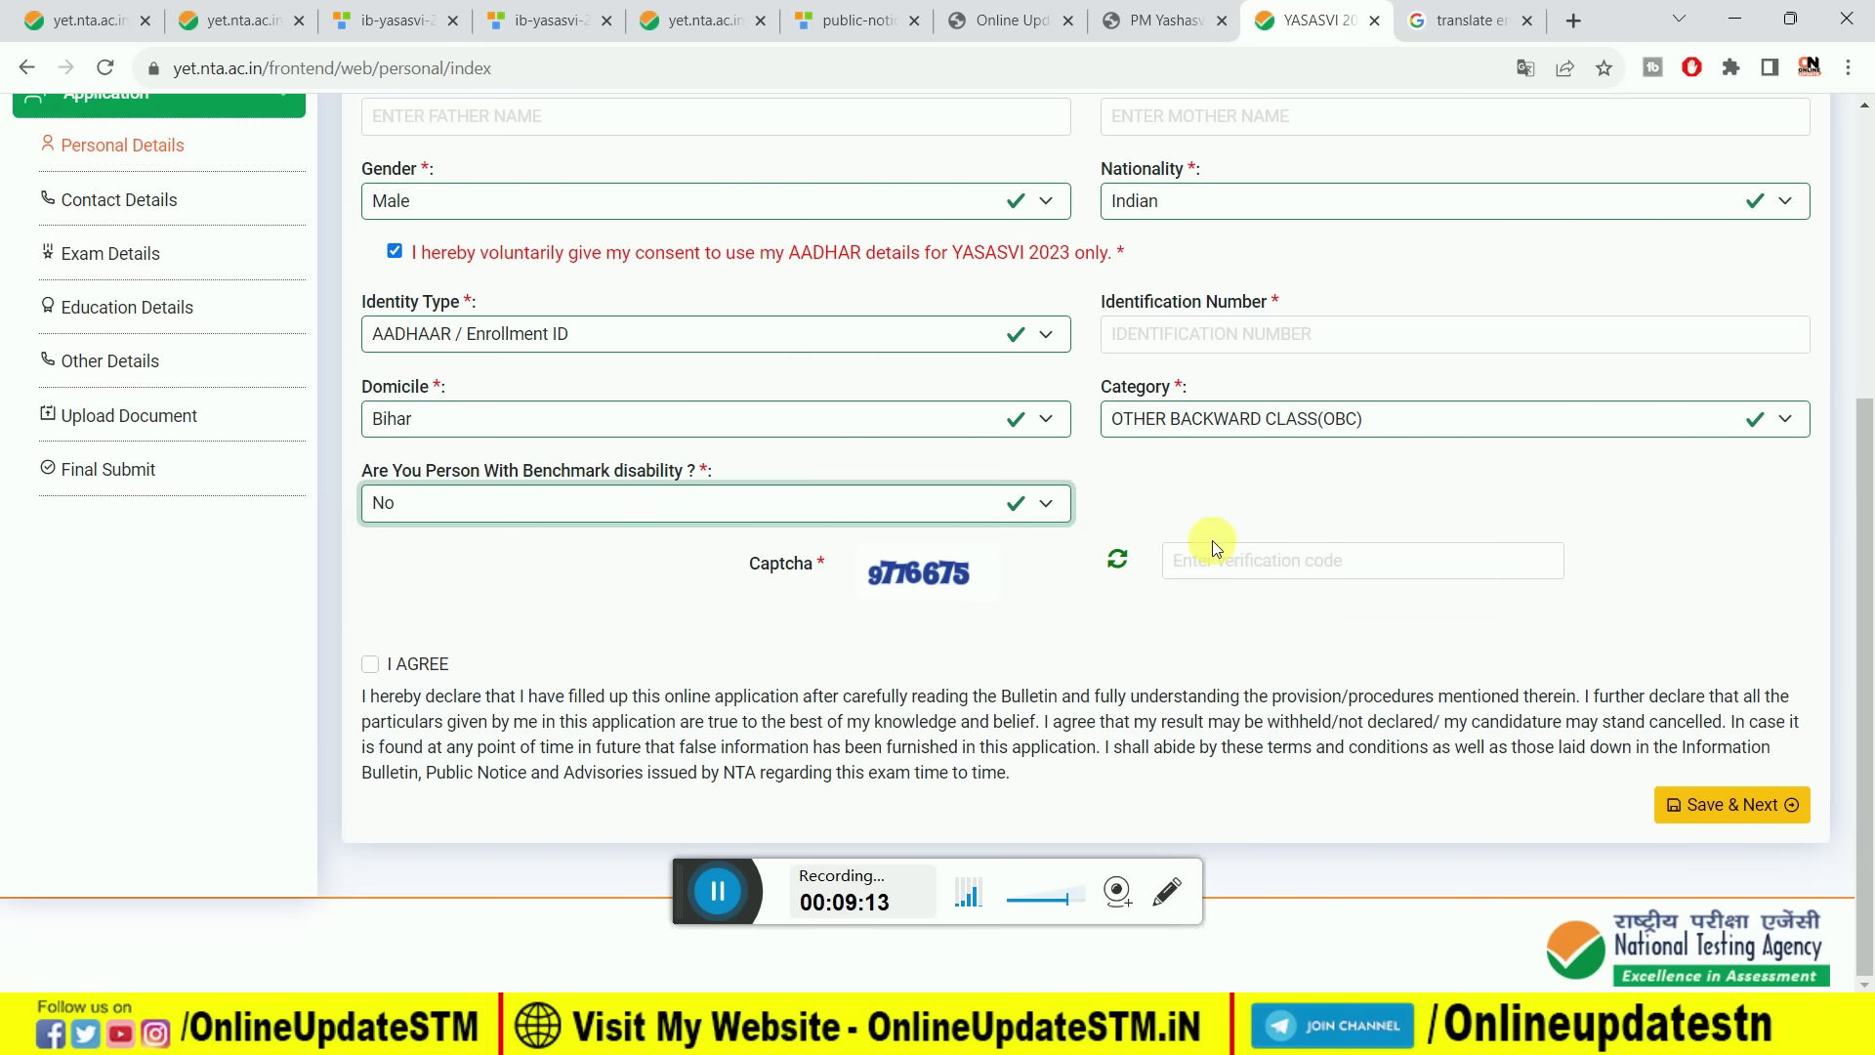
Agree to the declaration, save the personal details and acknowledge the message to continue to the Contact Details form.
left_click(370, 664)
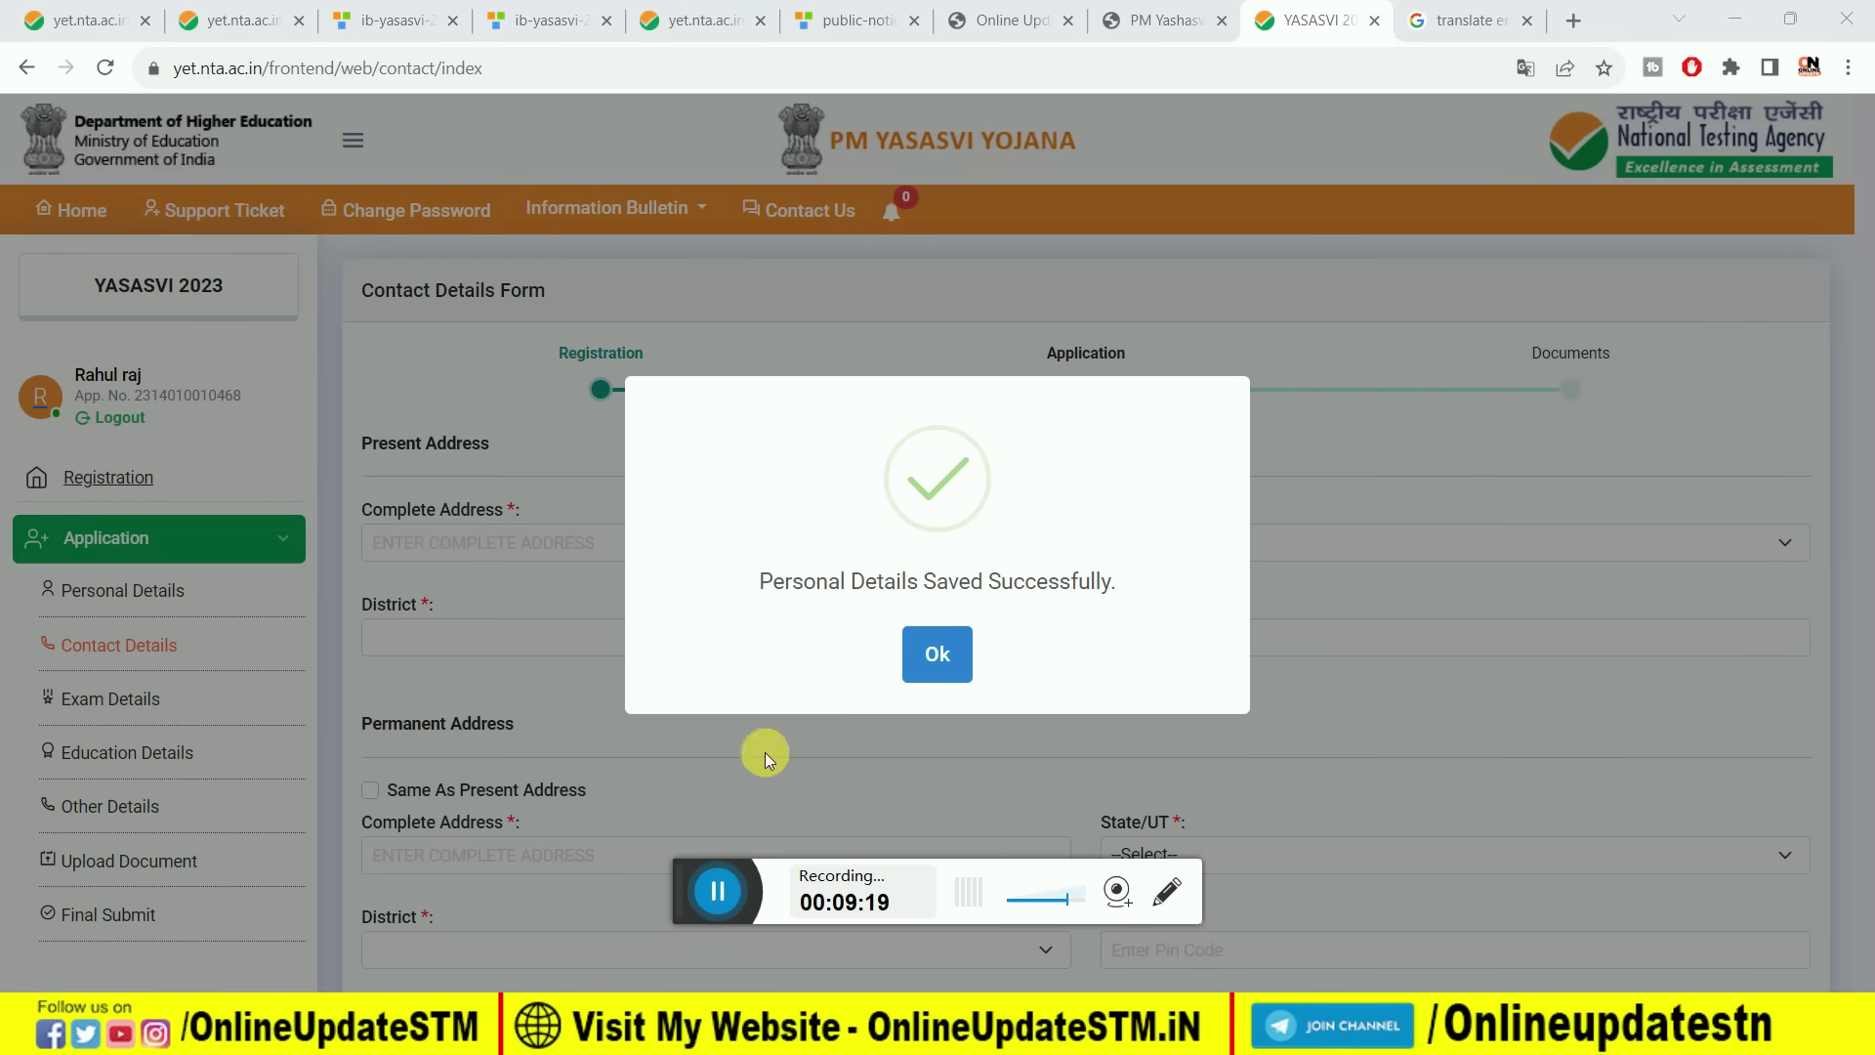
left_click(926, 672)
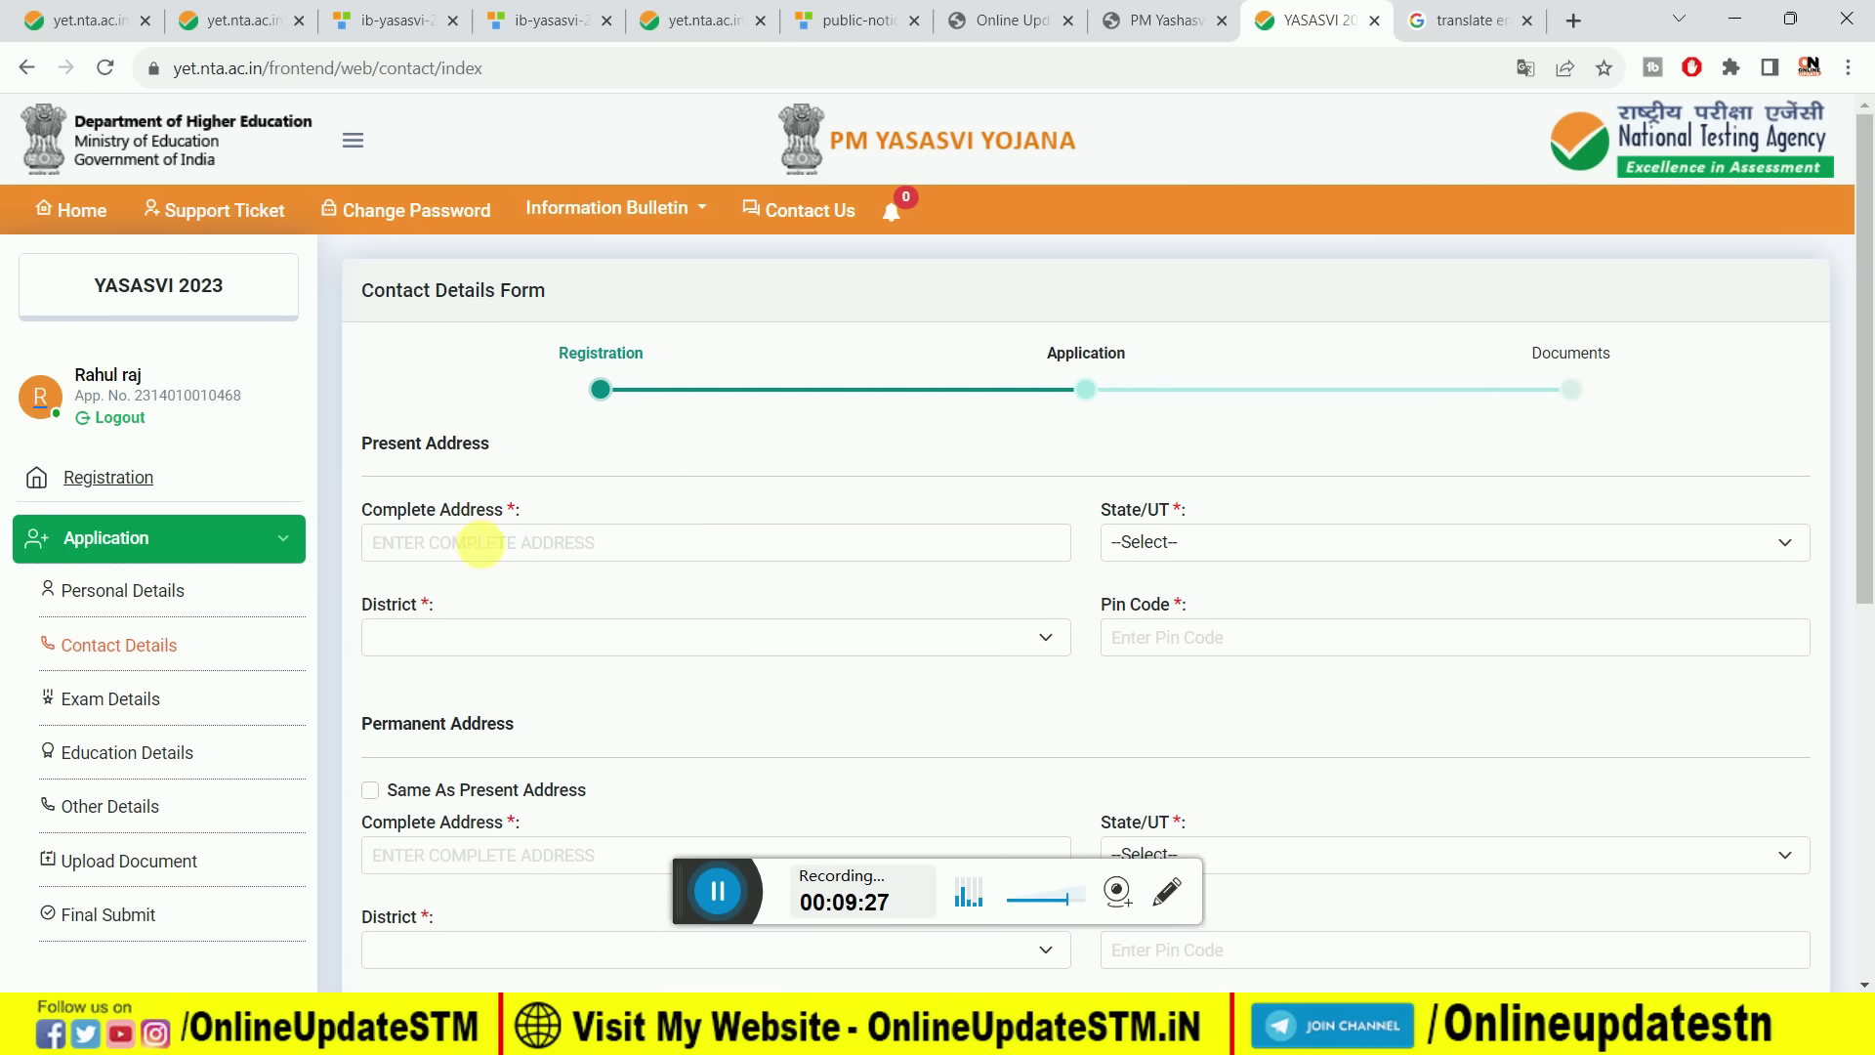
Enter the complete present address with Bihar as the state/UT, and open the present address's district list.
left_click(482, 555)
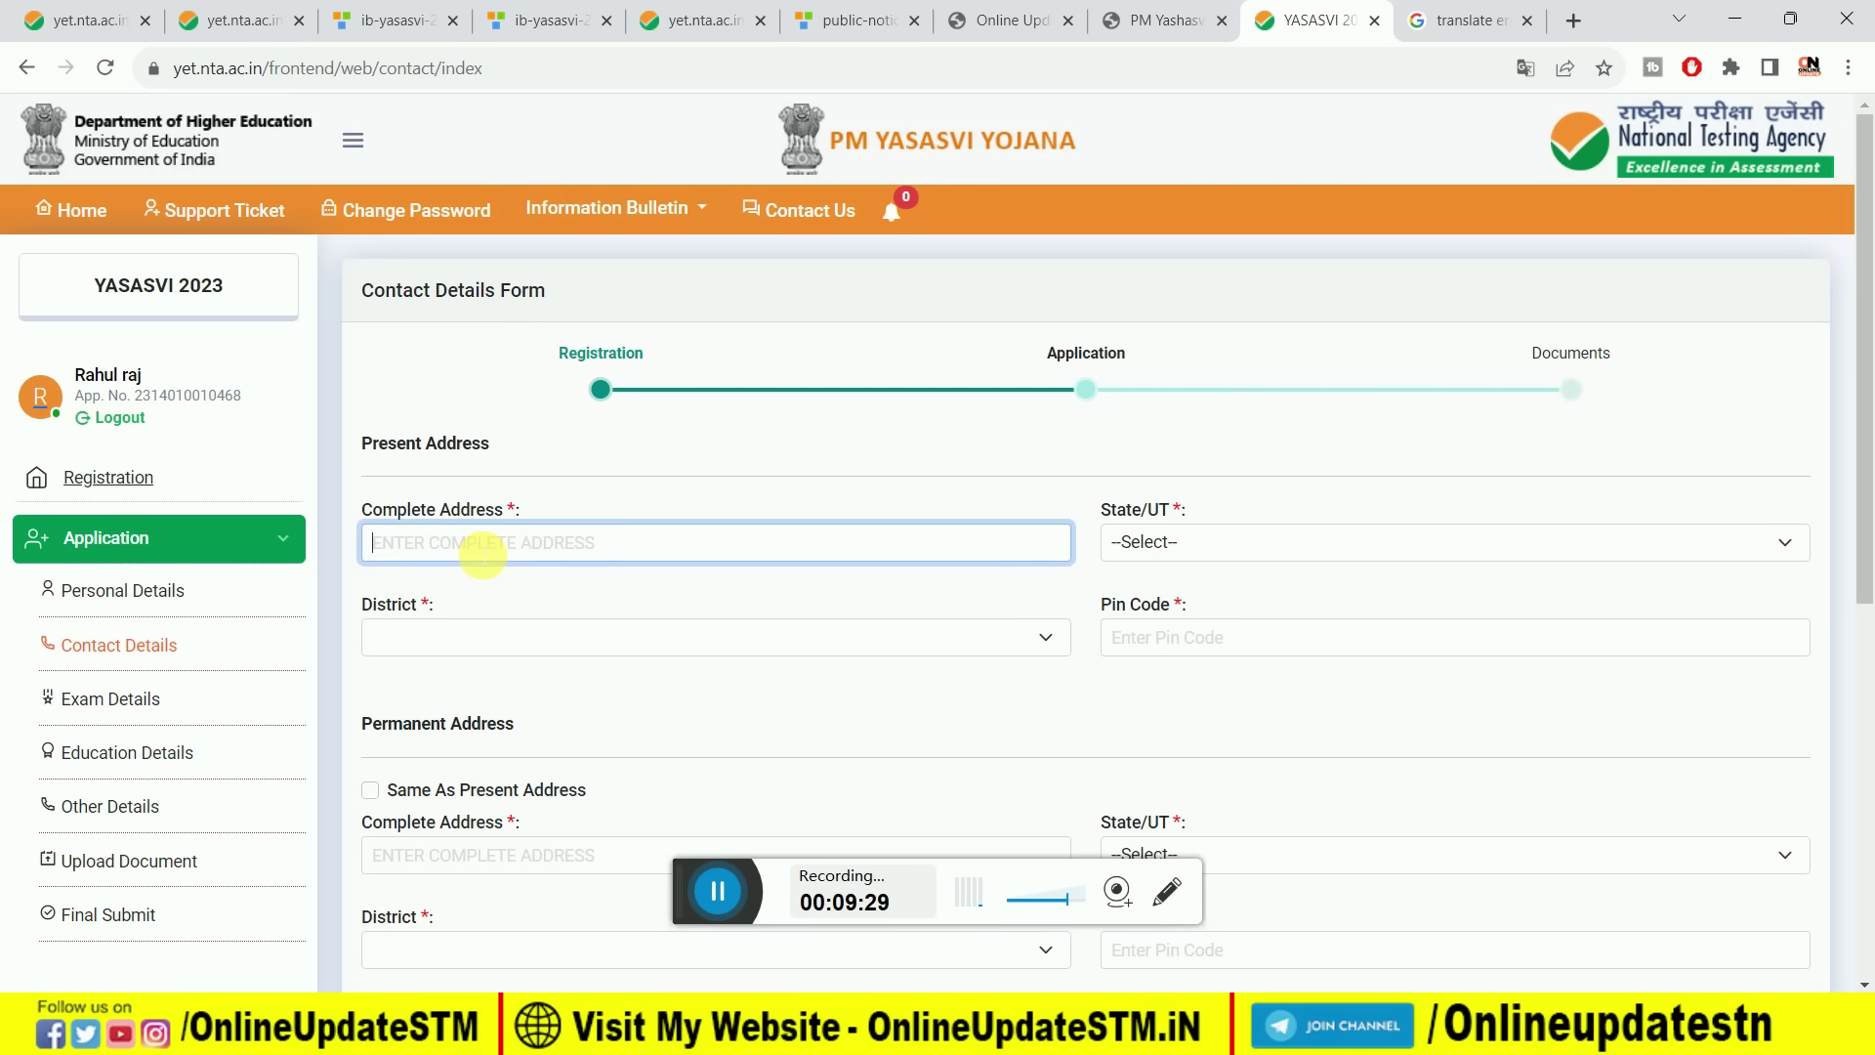
type("VILL,PO,PS")
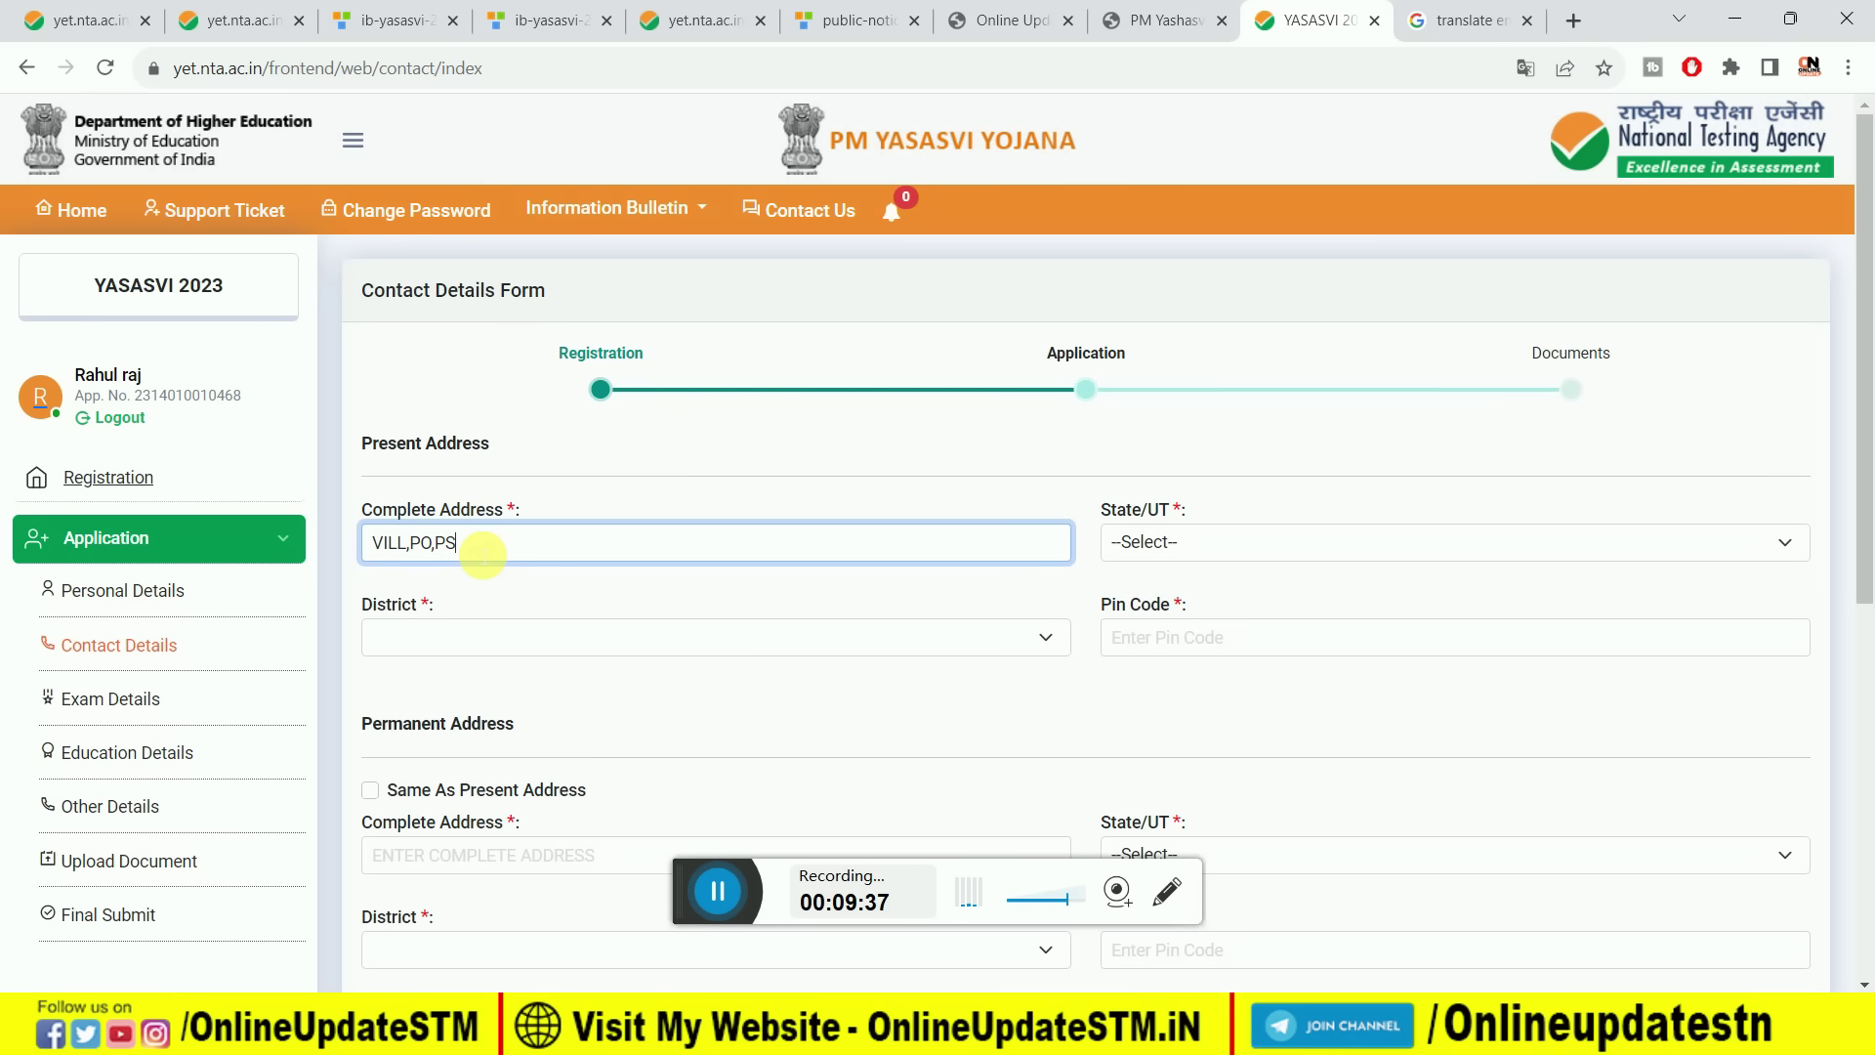
left_click(1232, 547)
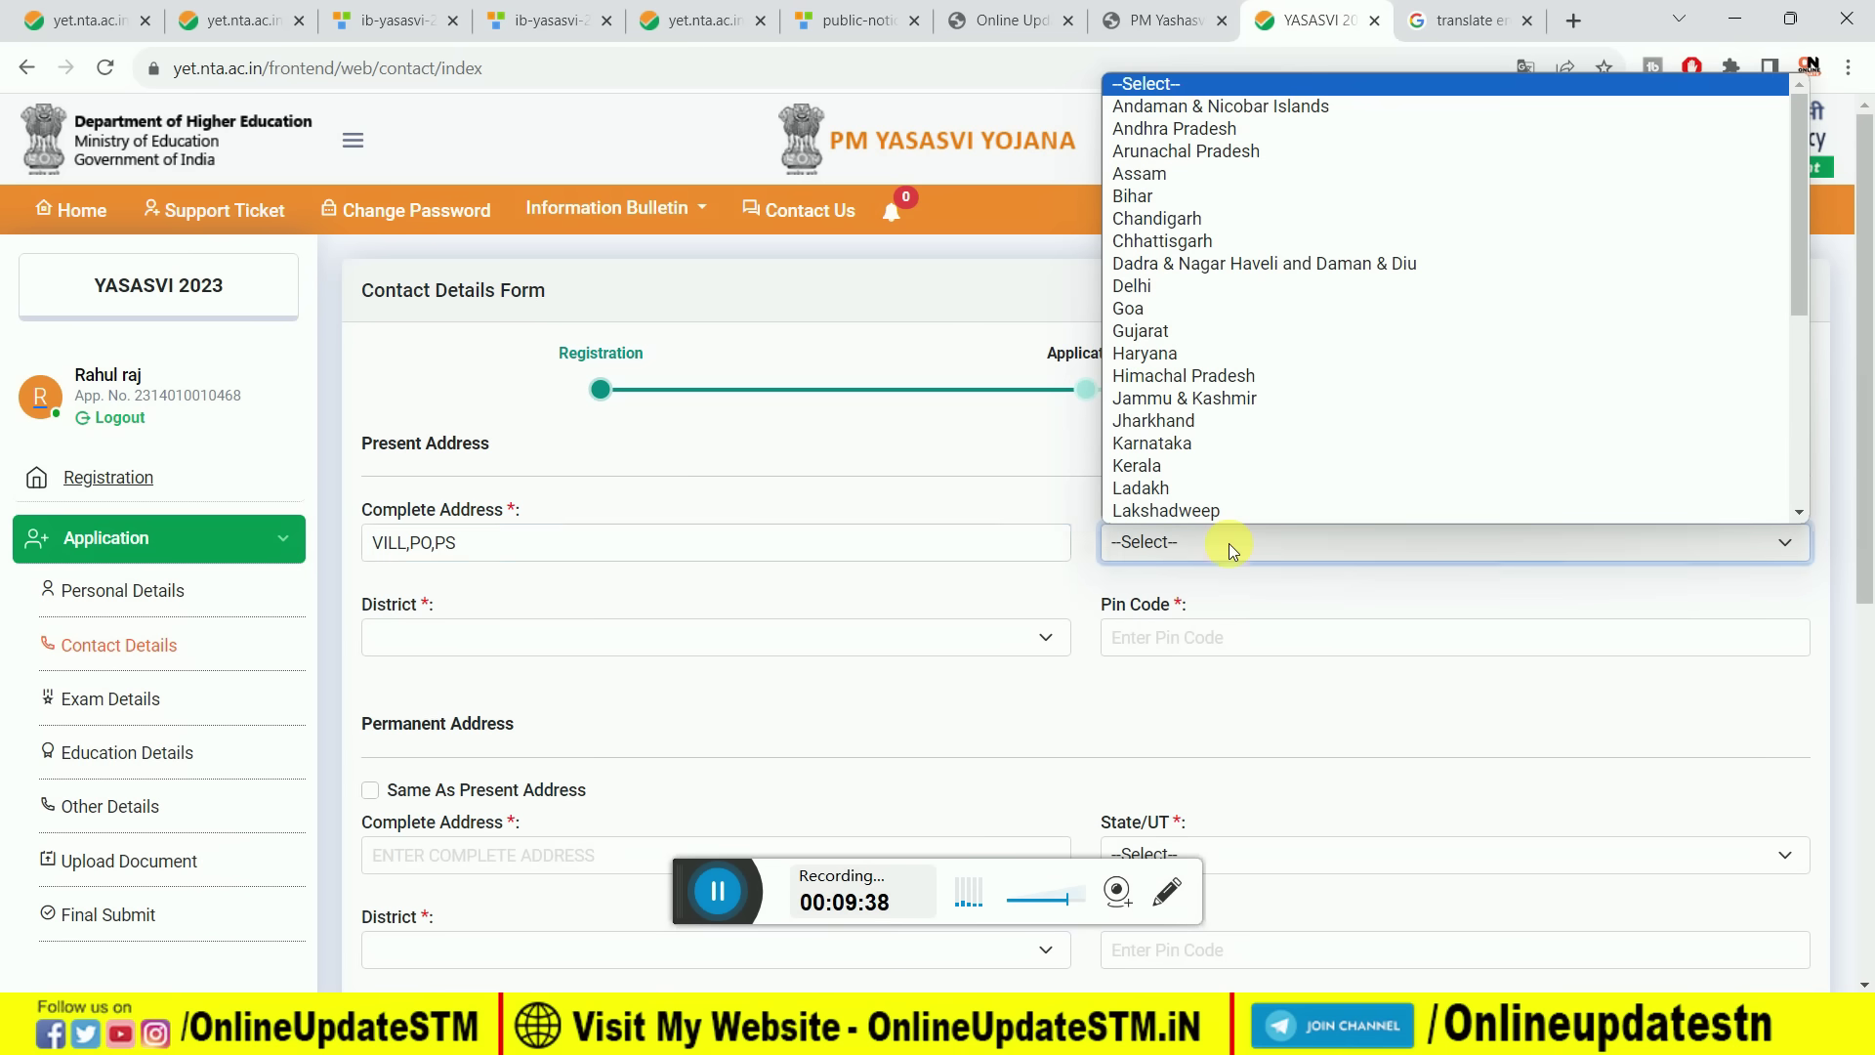
left_click(1168, 195)
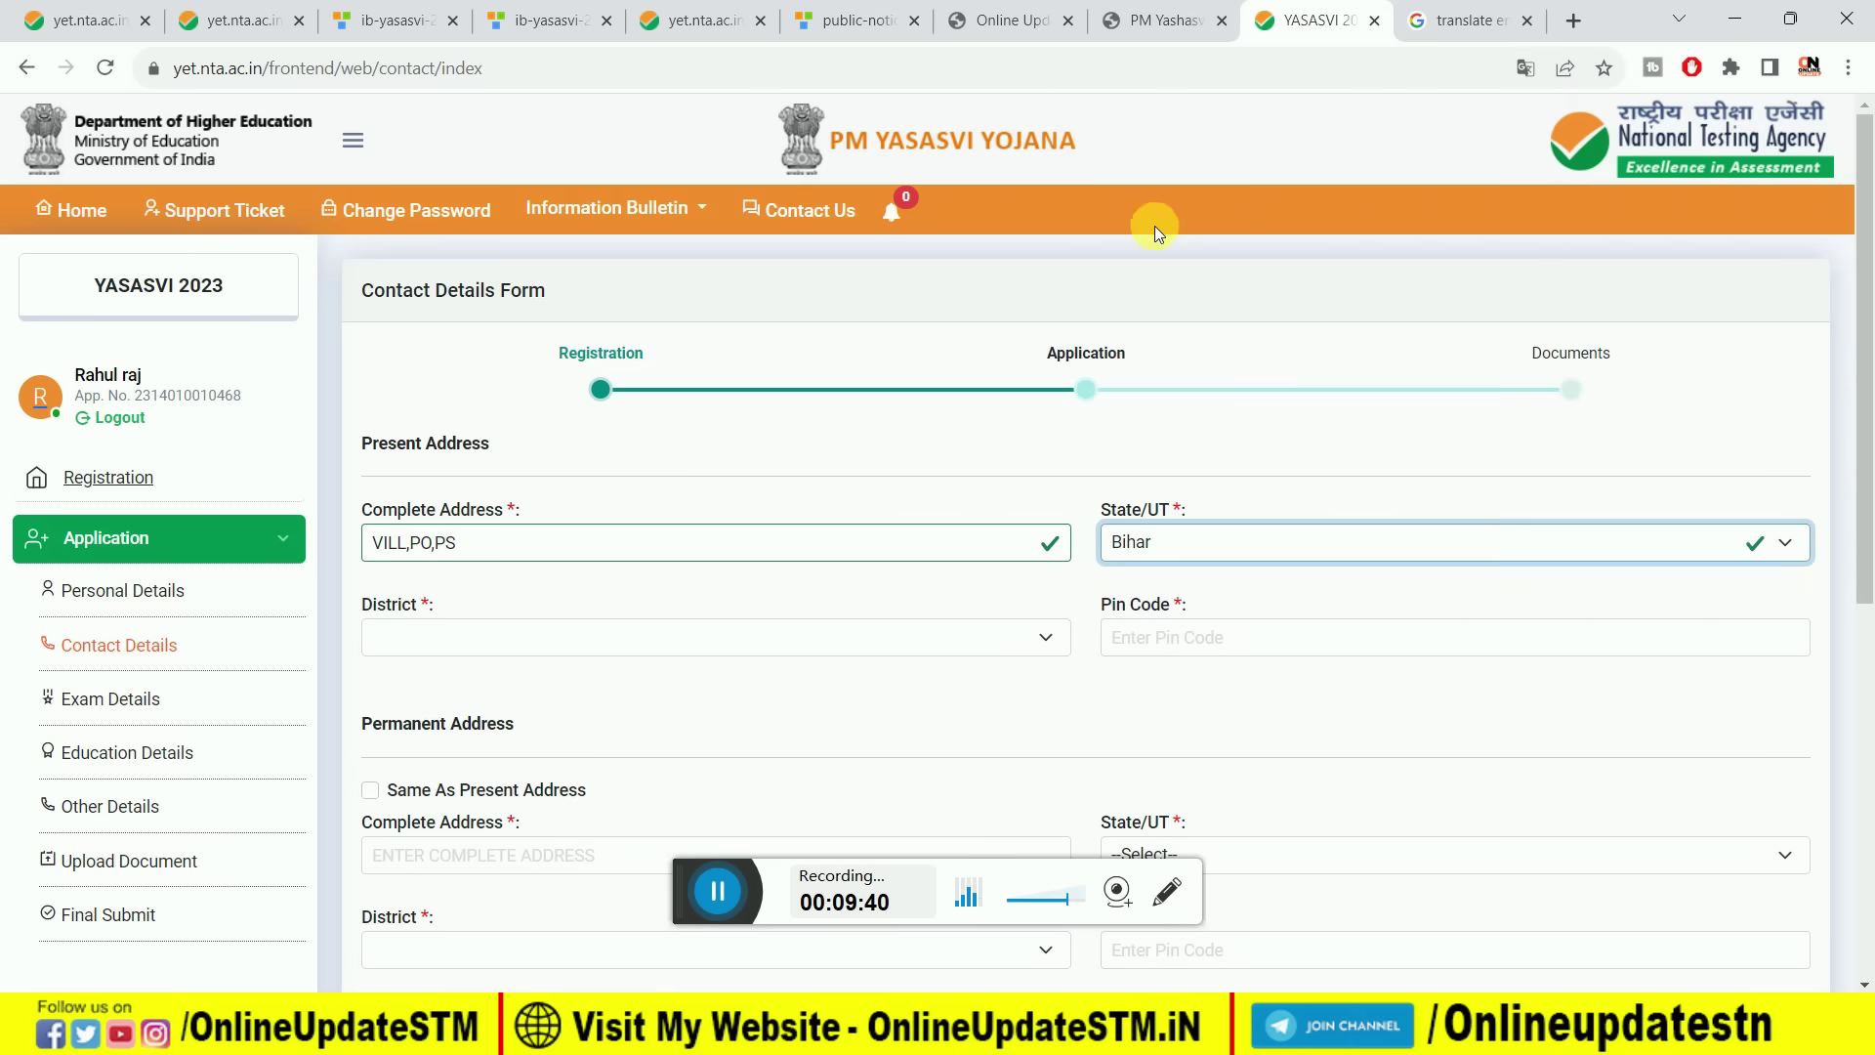
left_click(717, 647)
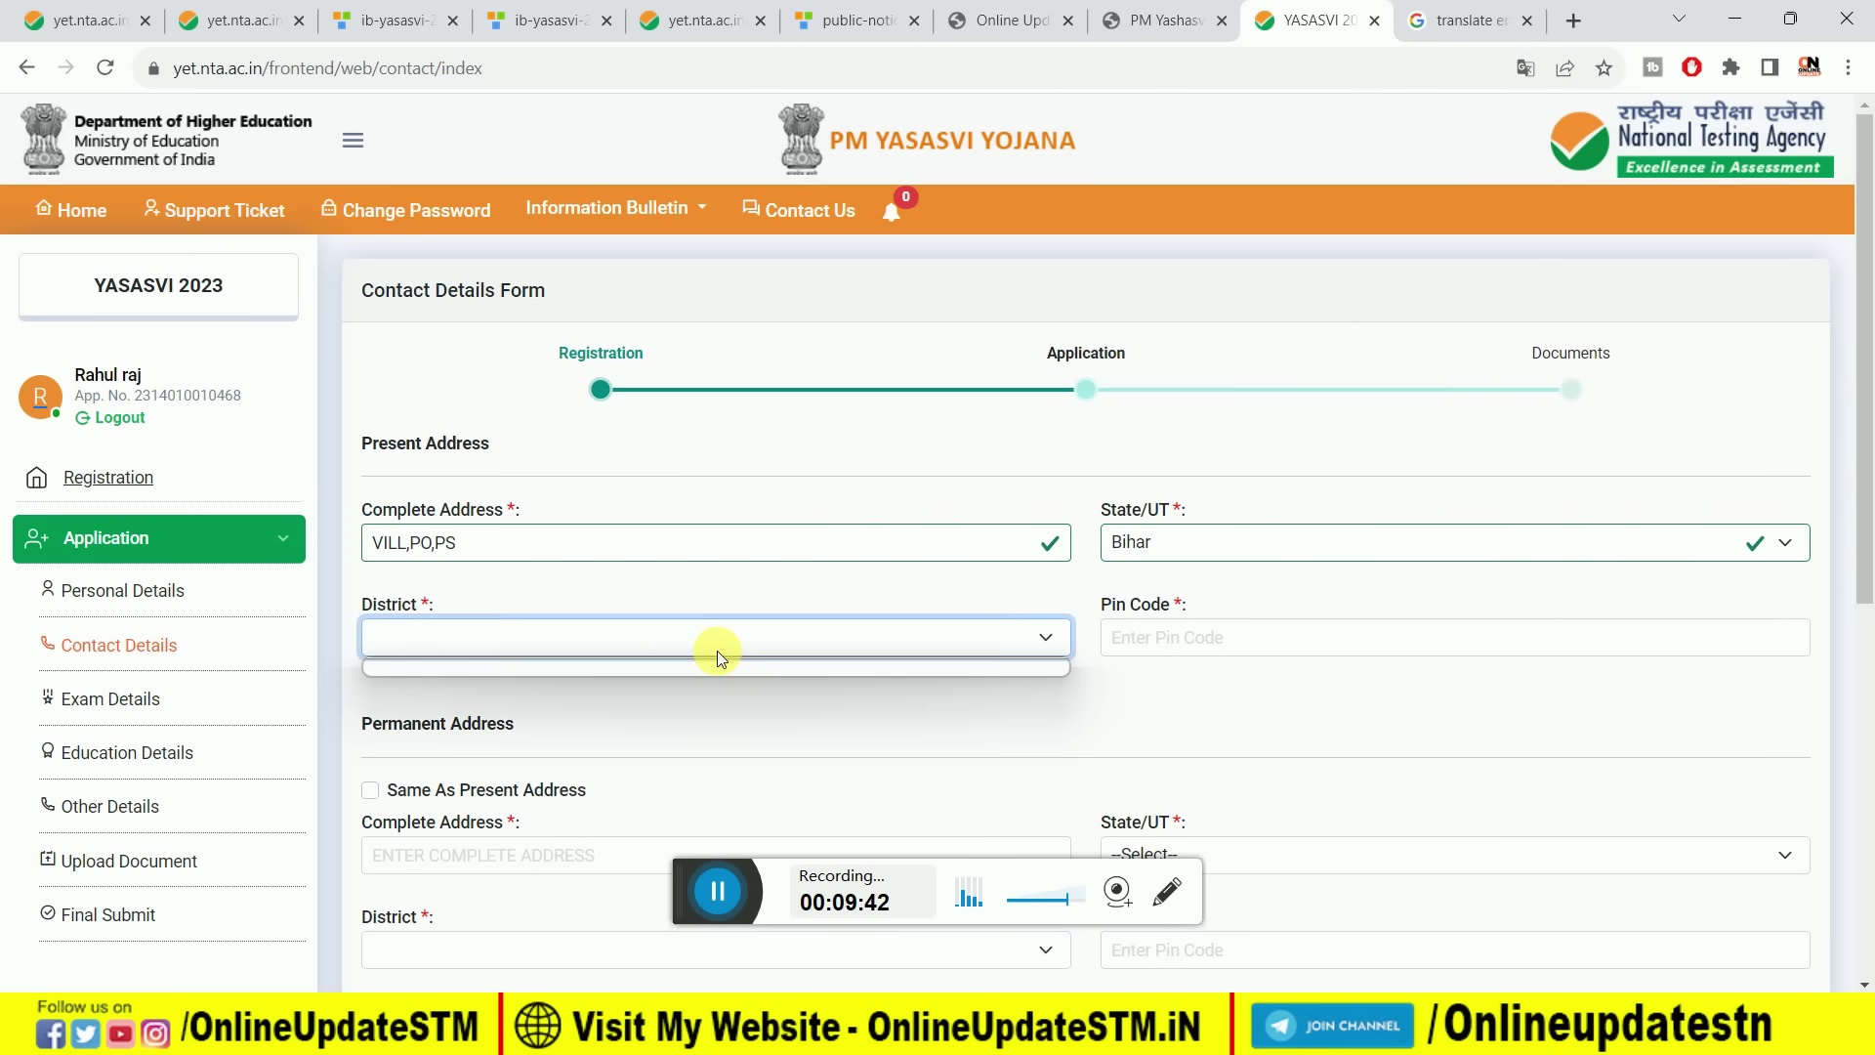
left_click(857, 654)
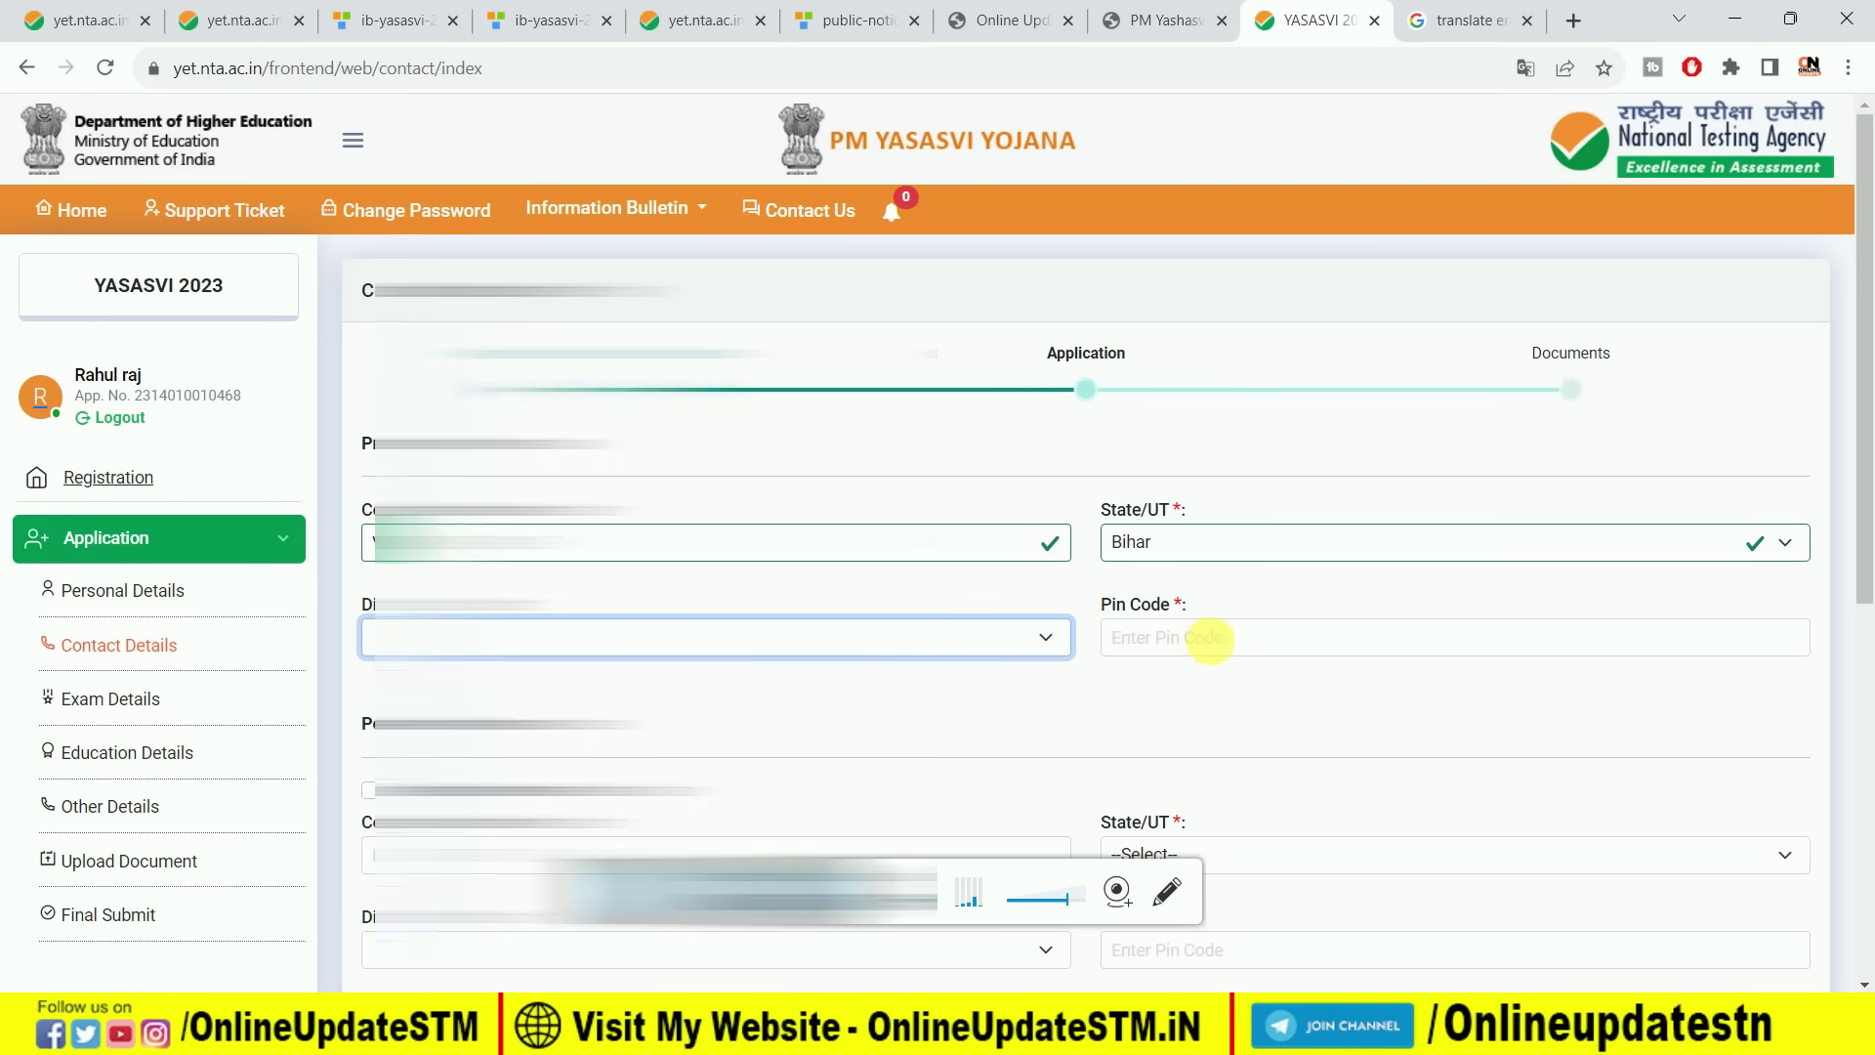
Complete and save the remaining contact details, and acknowledge the message to continue to the Exam Details form.
scroll(1211, 636, "down", 1)
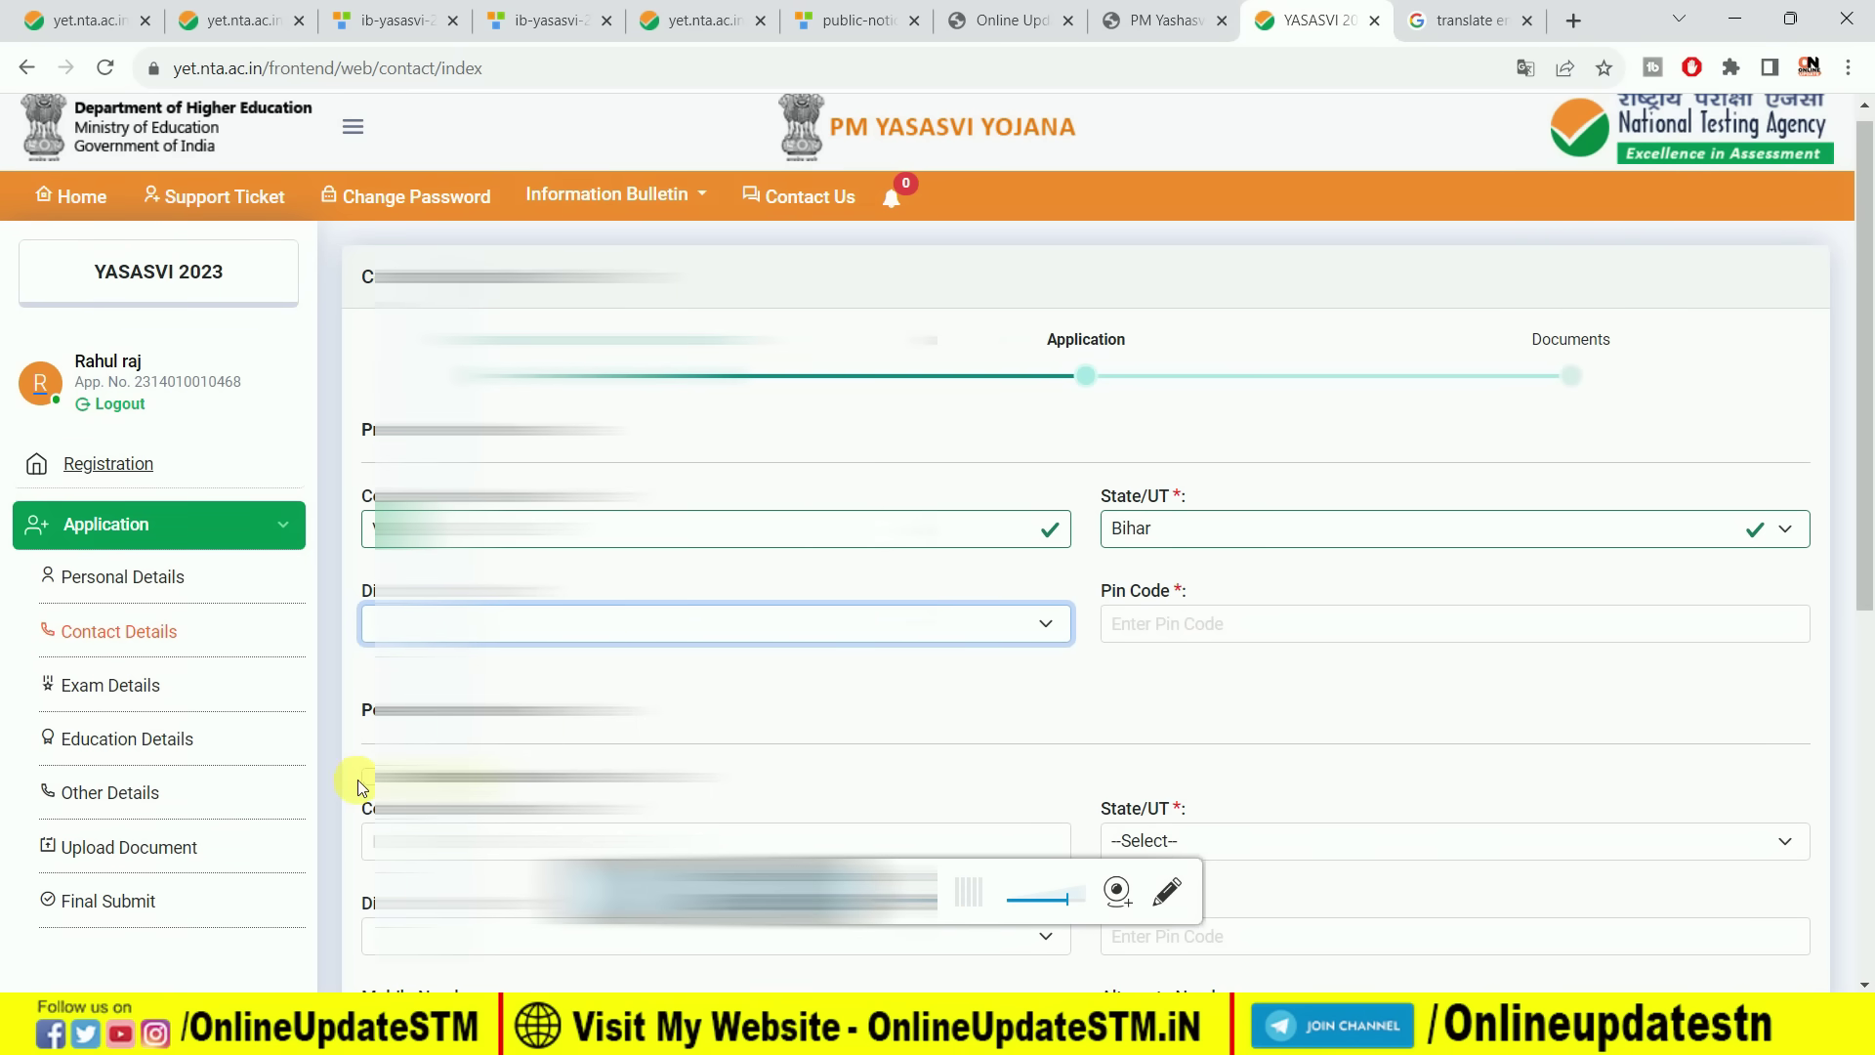
scroll(1086, 543, "down", 3)
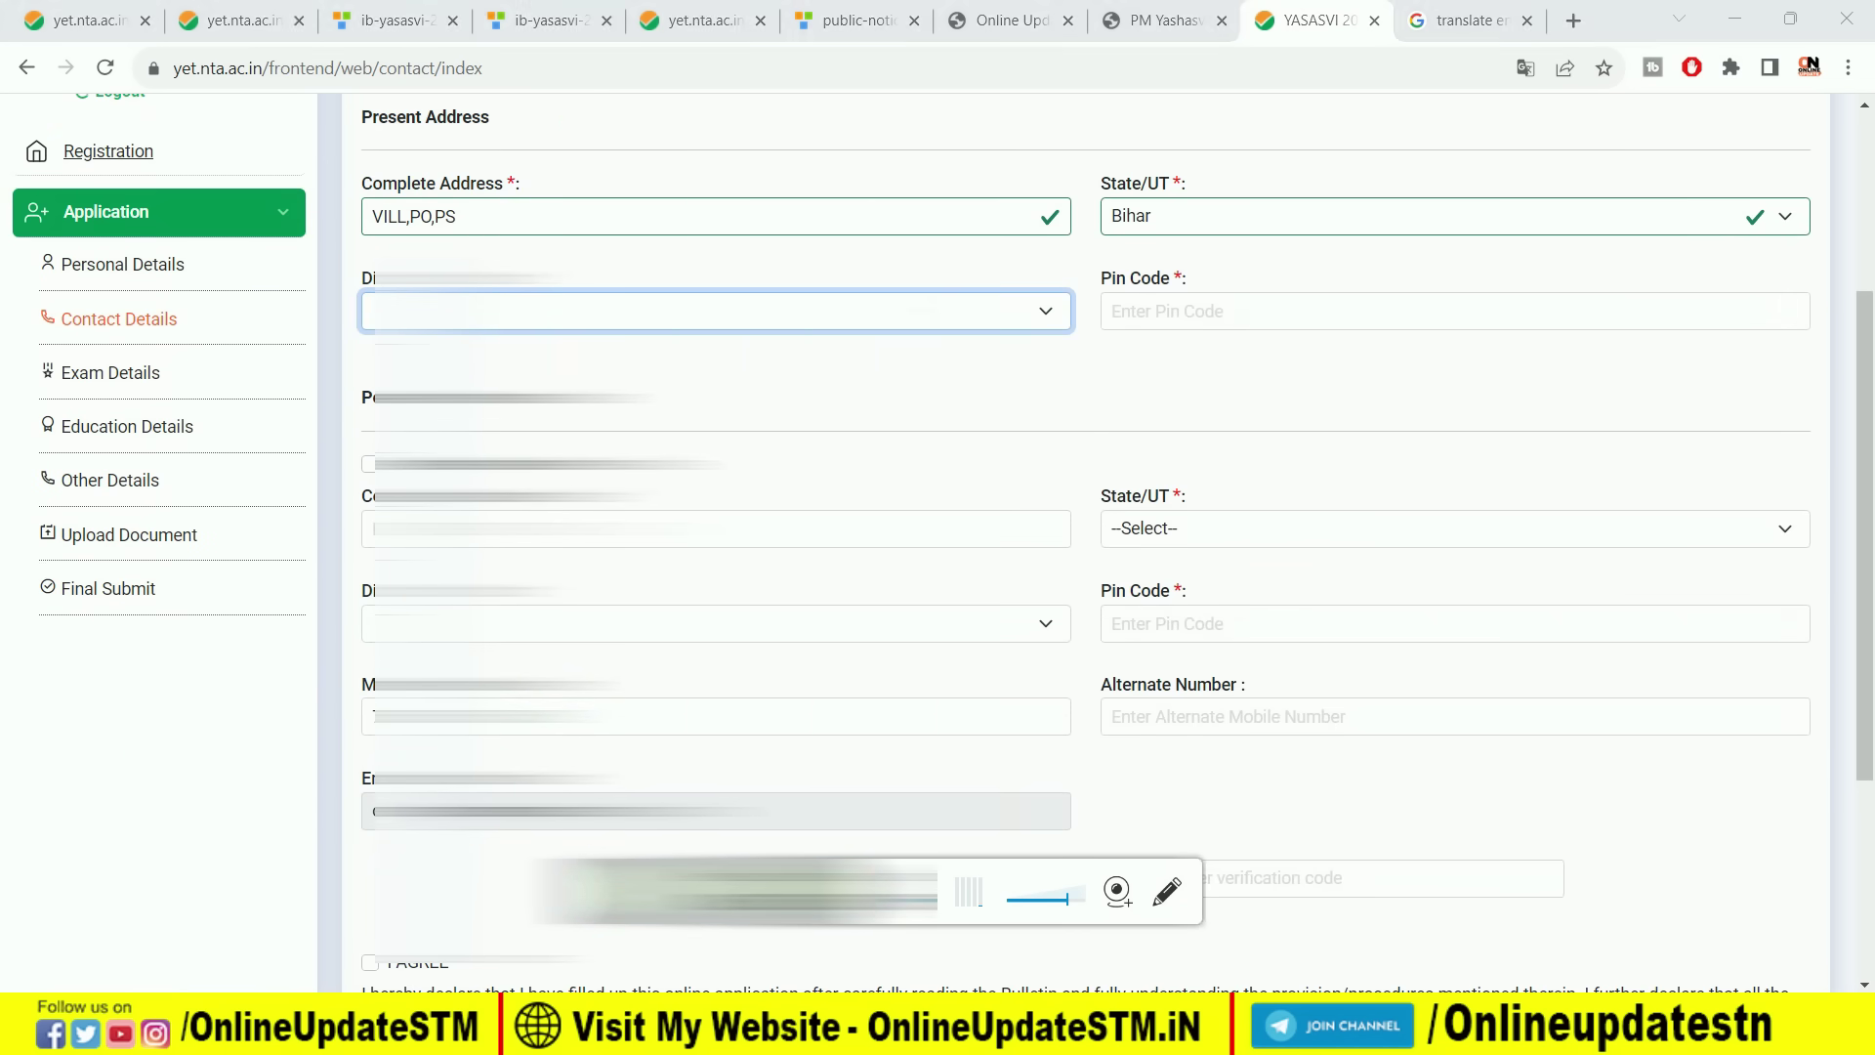
scroll(1064, 566, "down", 3)
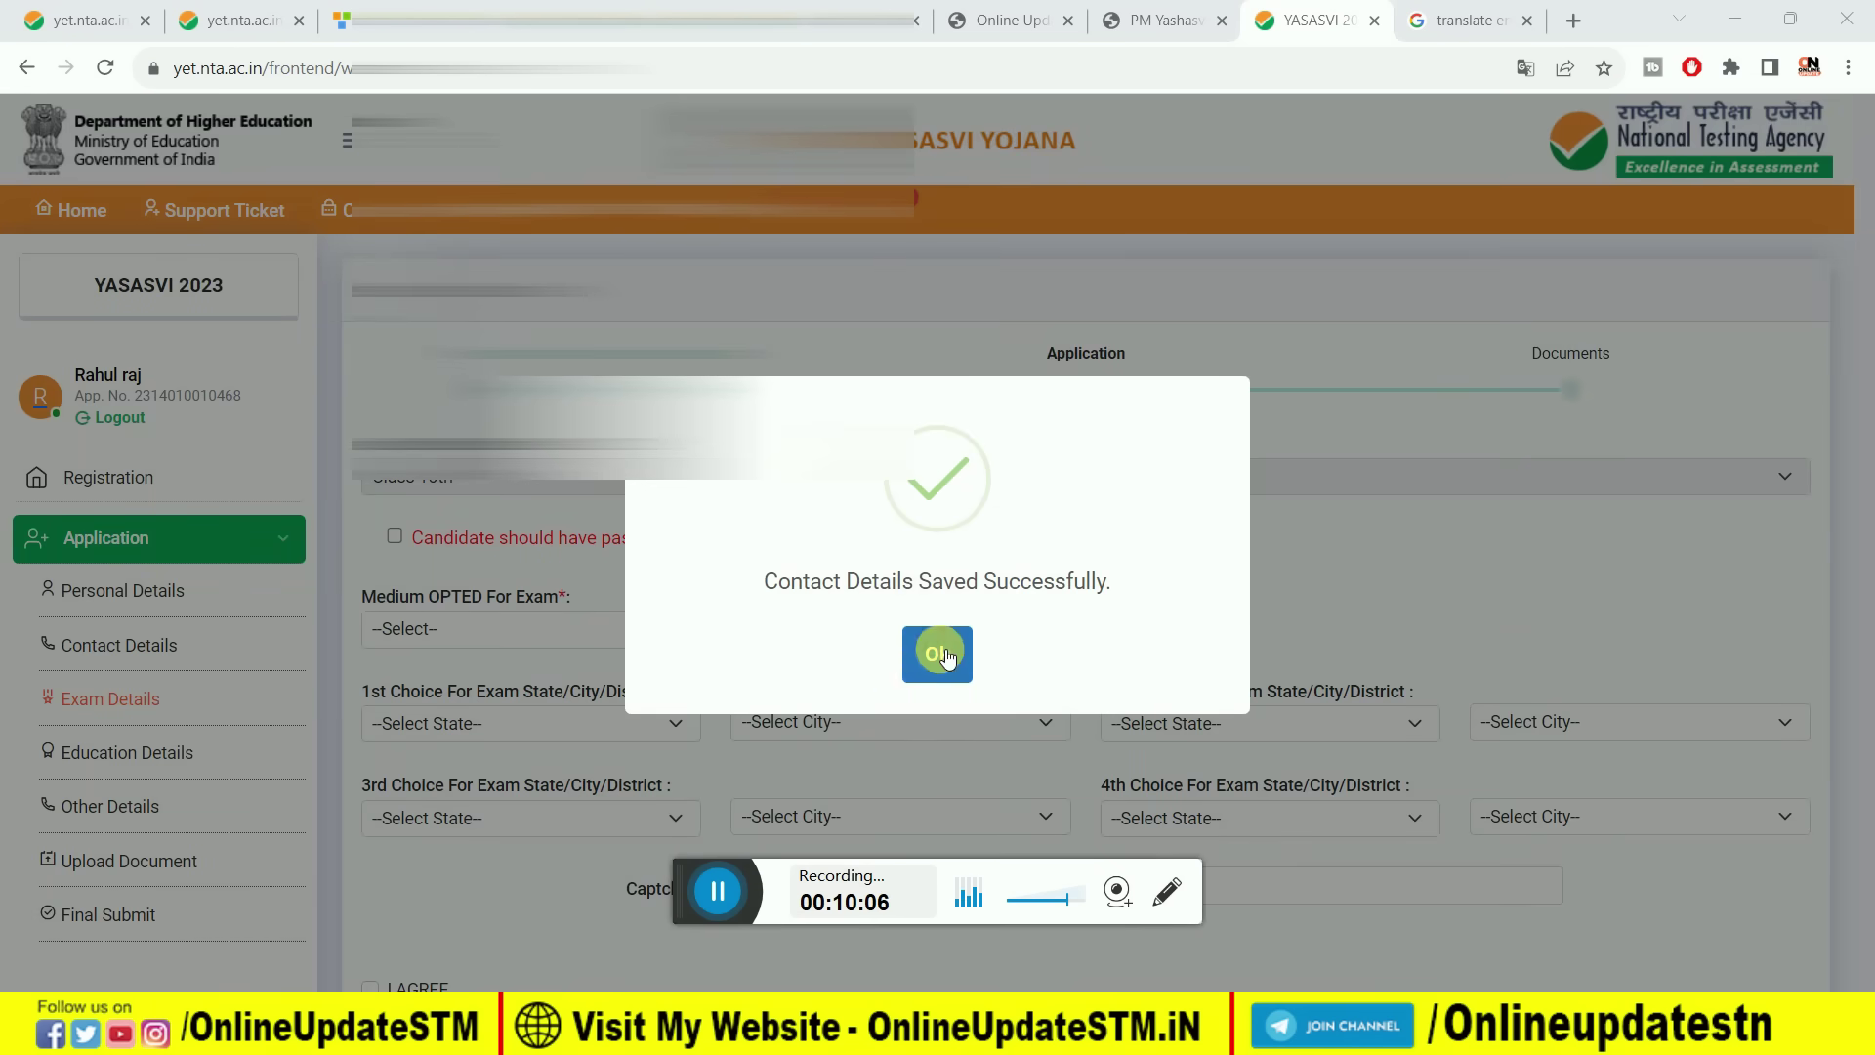
left_click(938, 650)
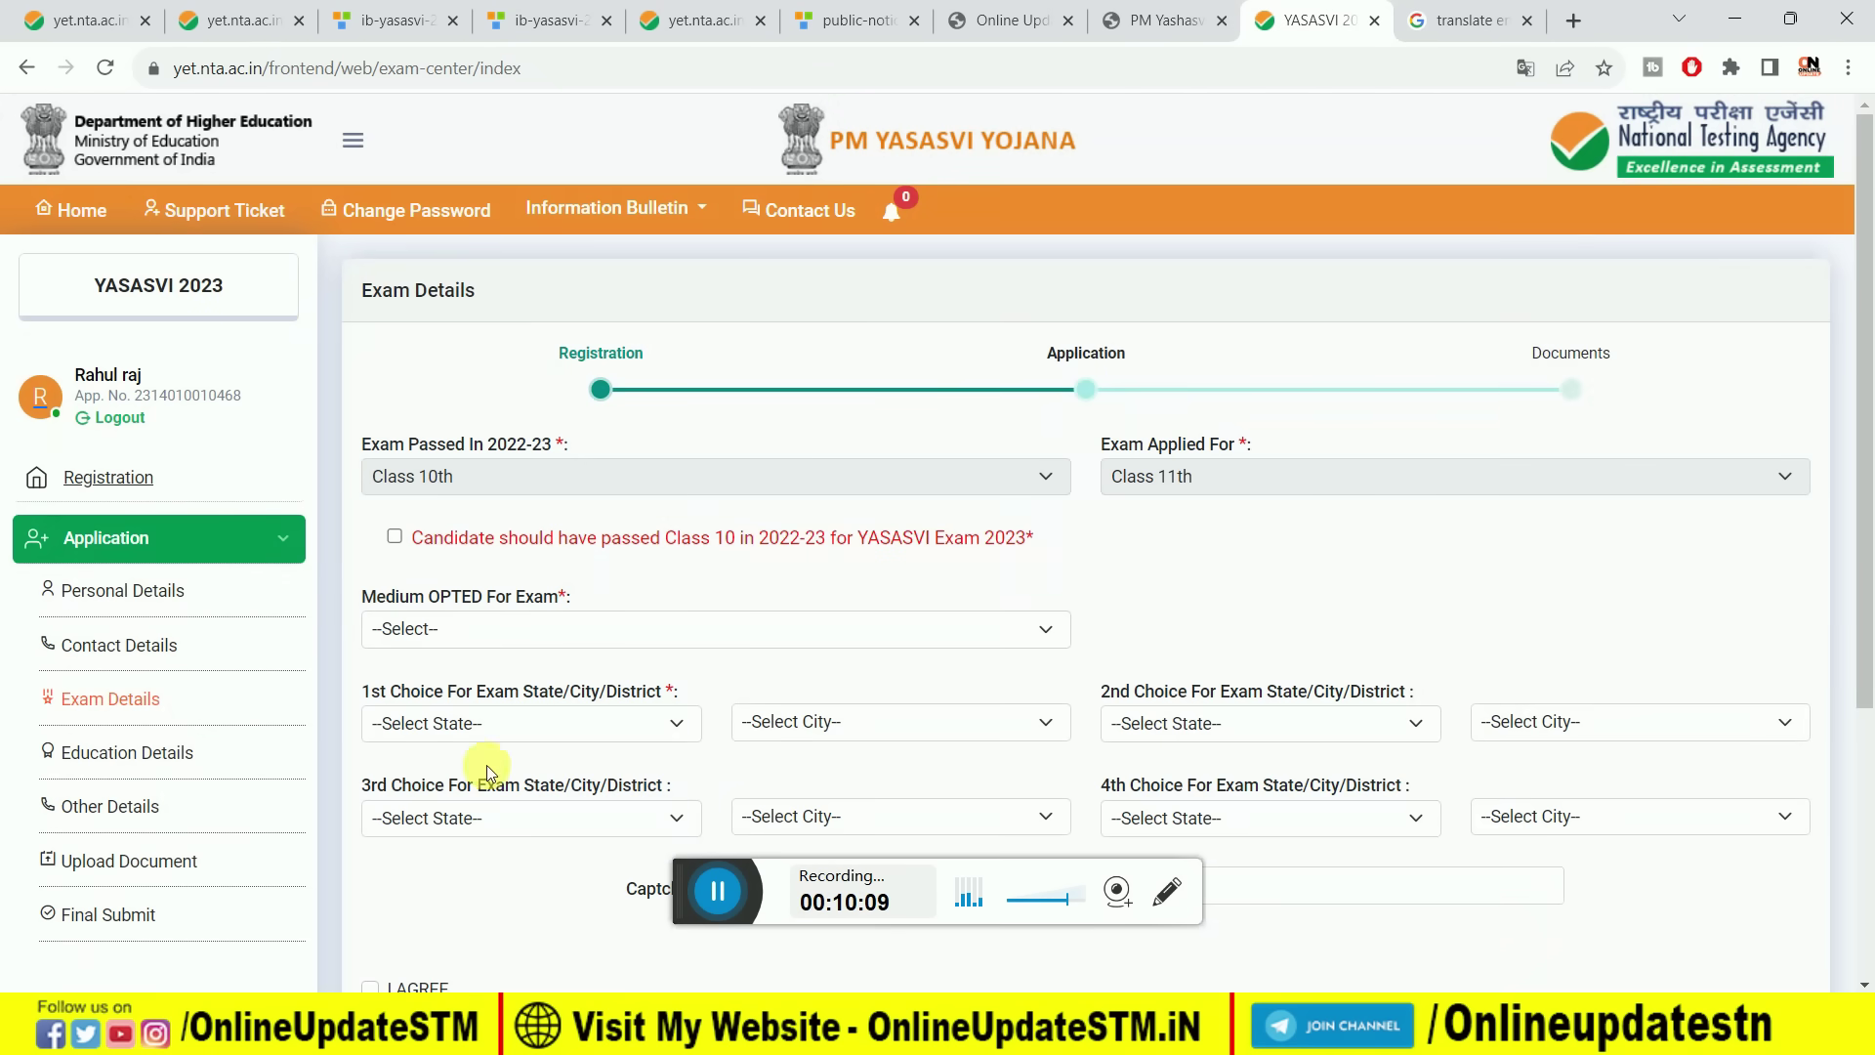
Set the exam medium to English and the first-choice exam state to Bihar.
left_click(526, 630)
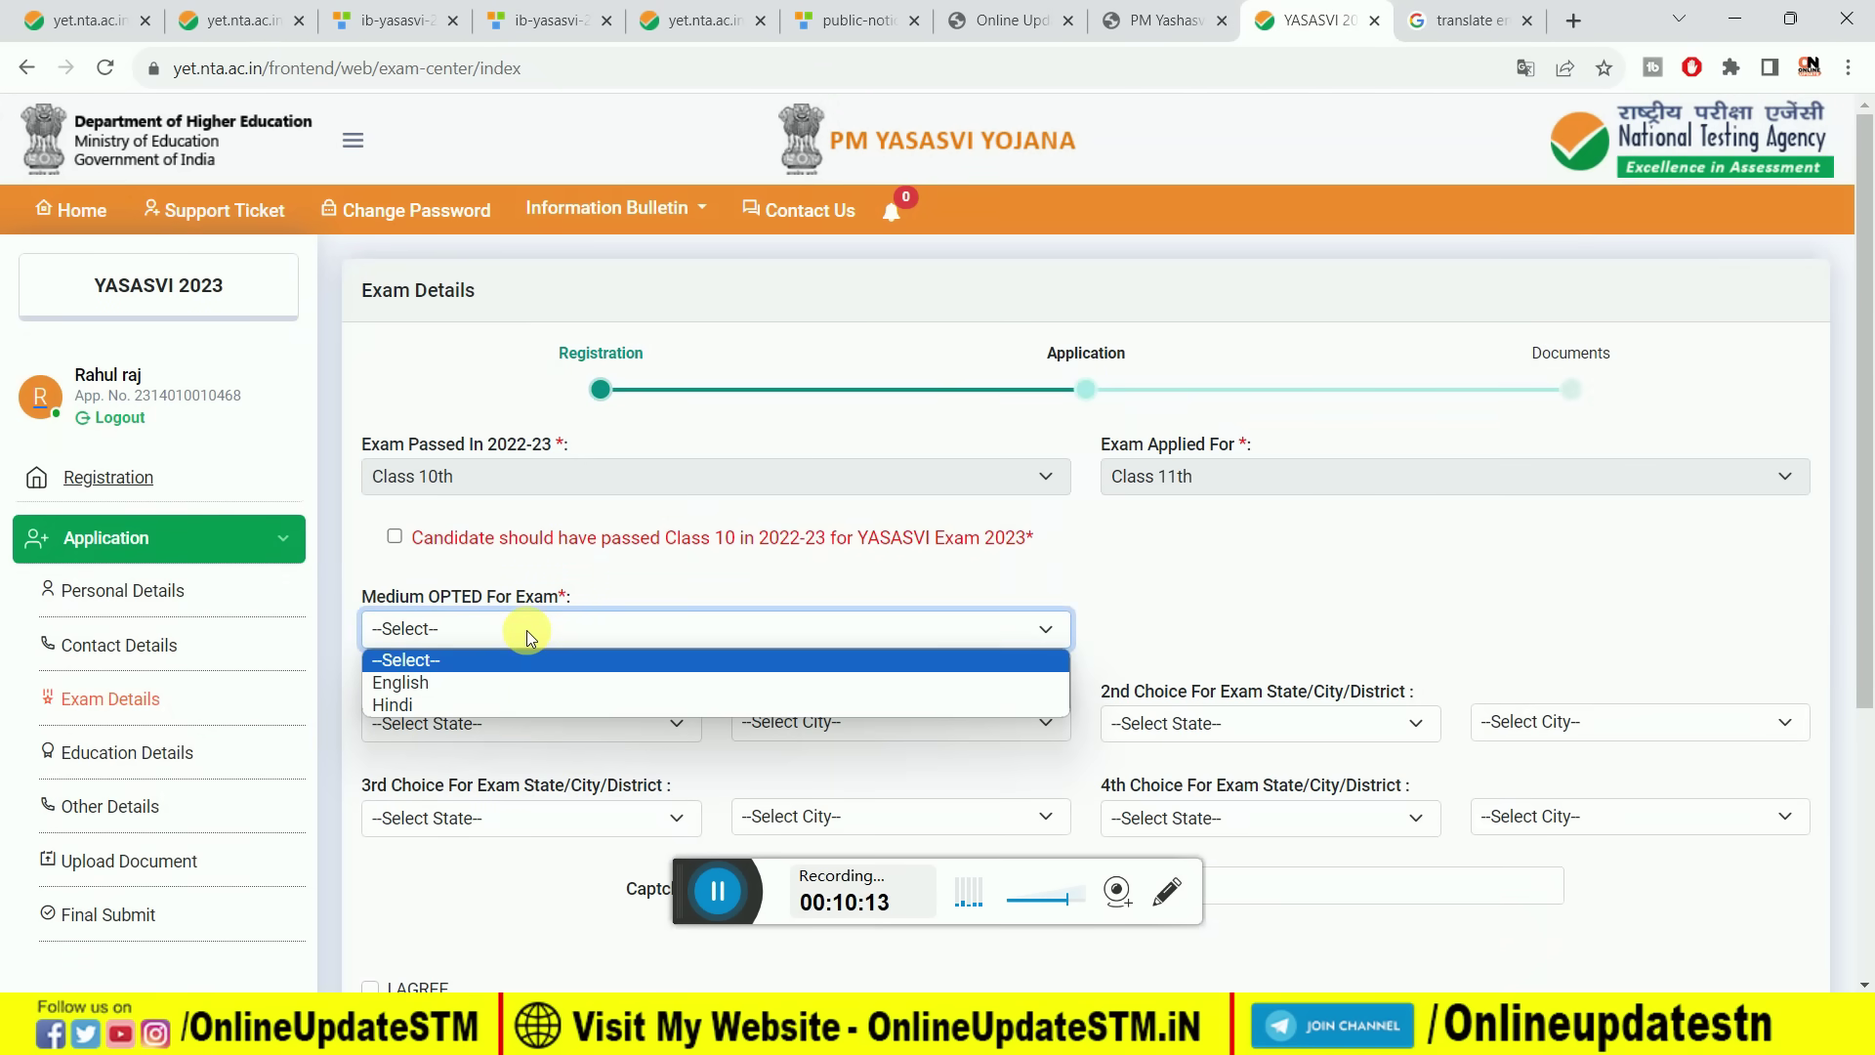
left_click(504, 684)
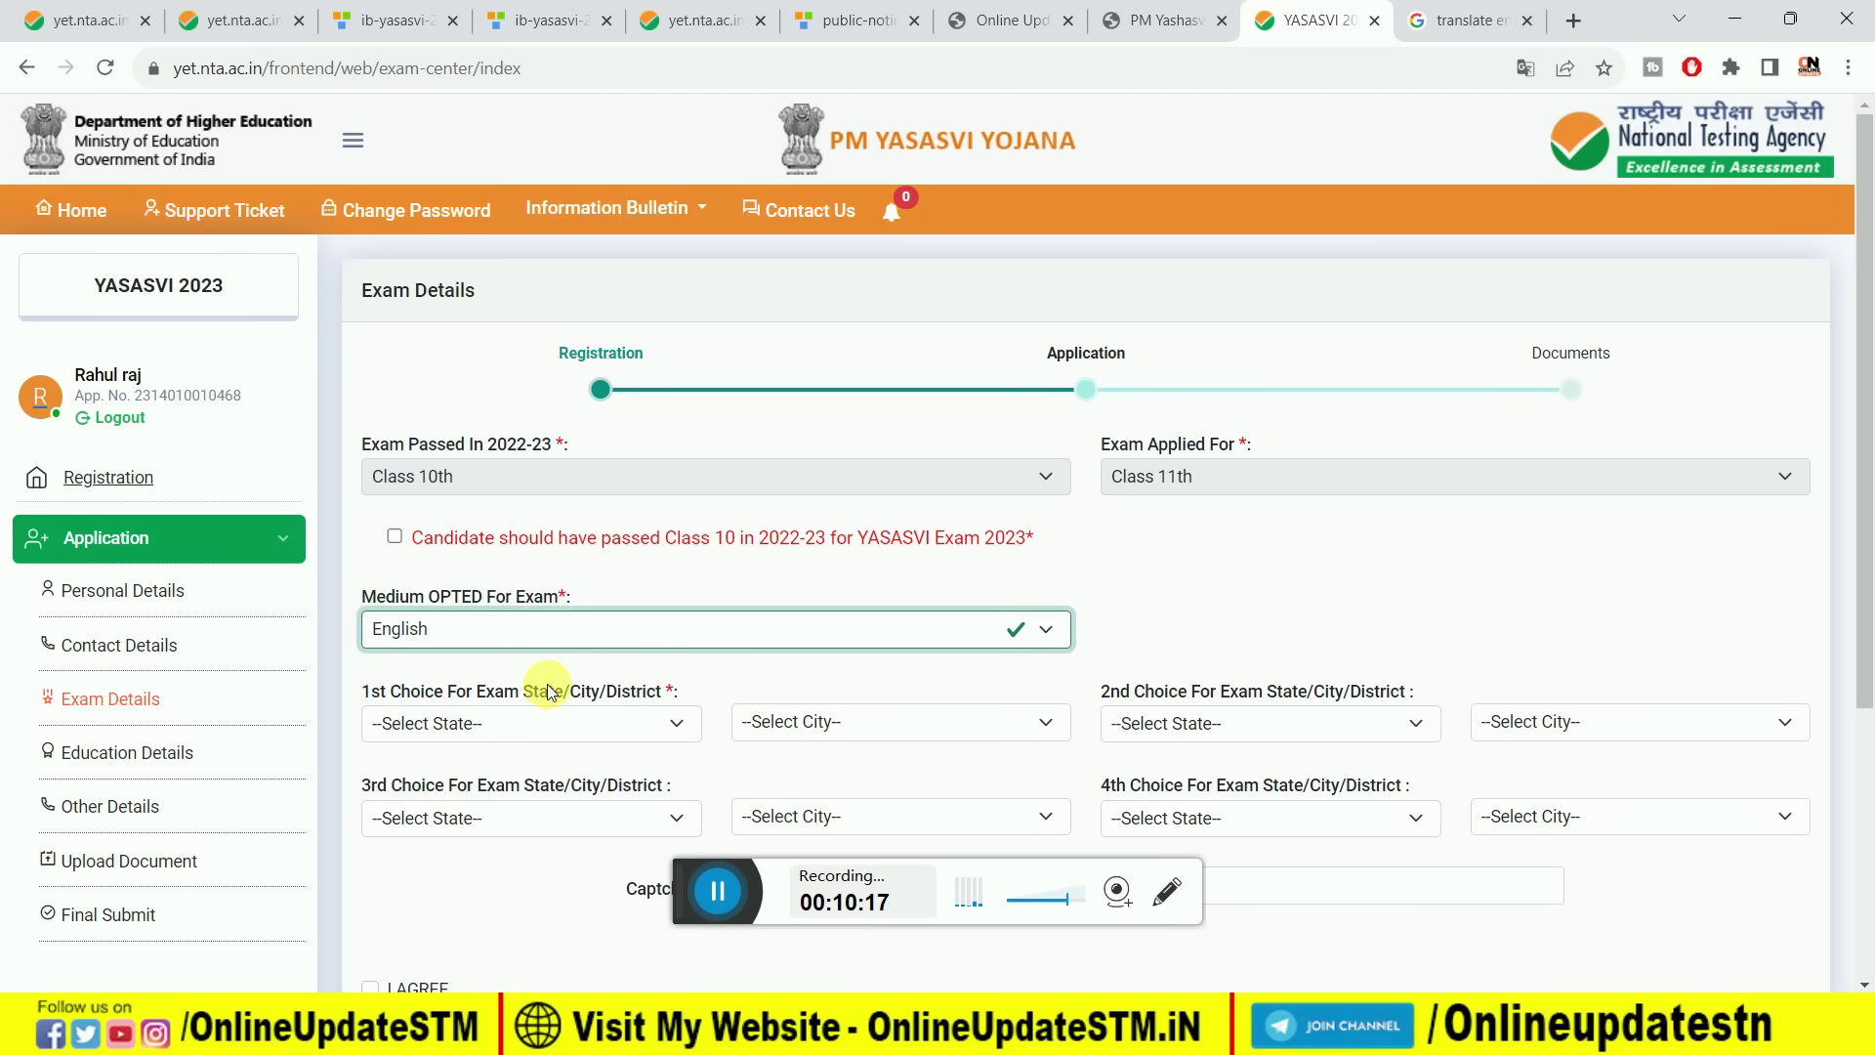
left_click(463, 710)
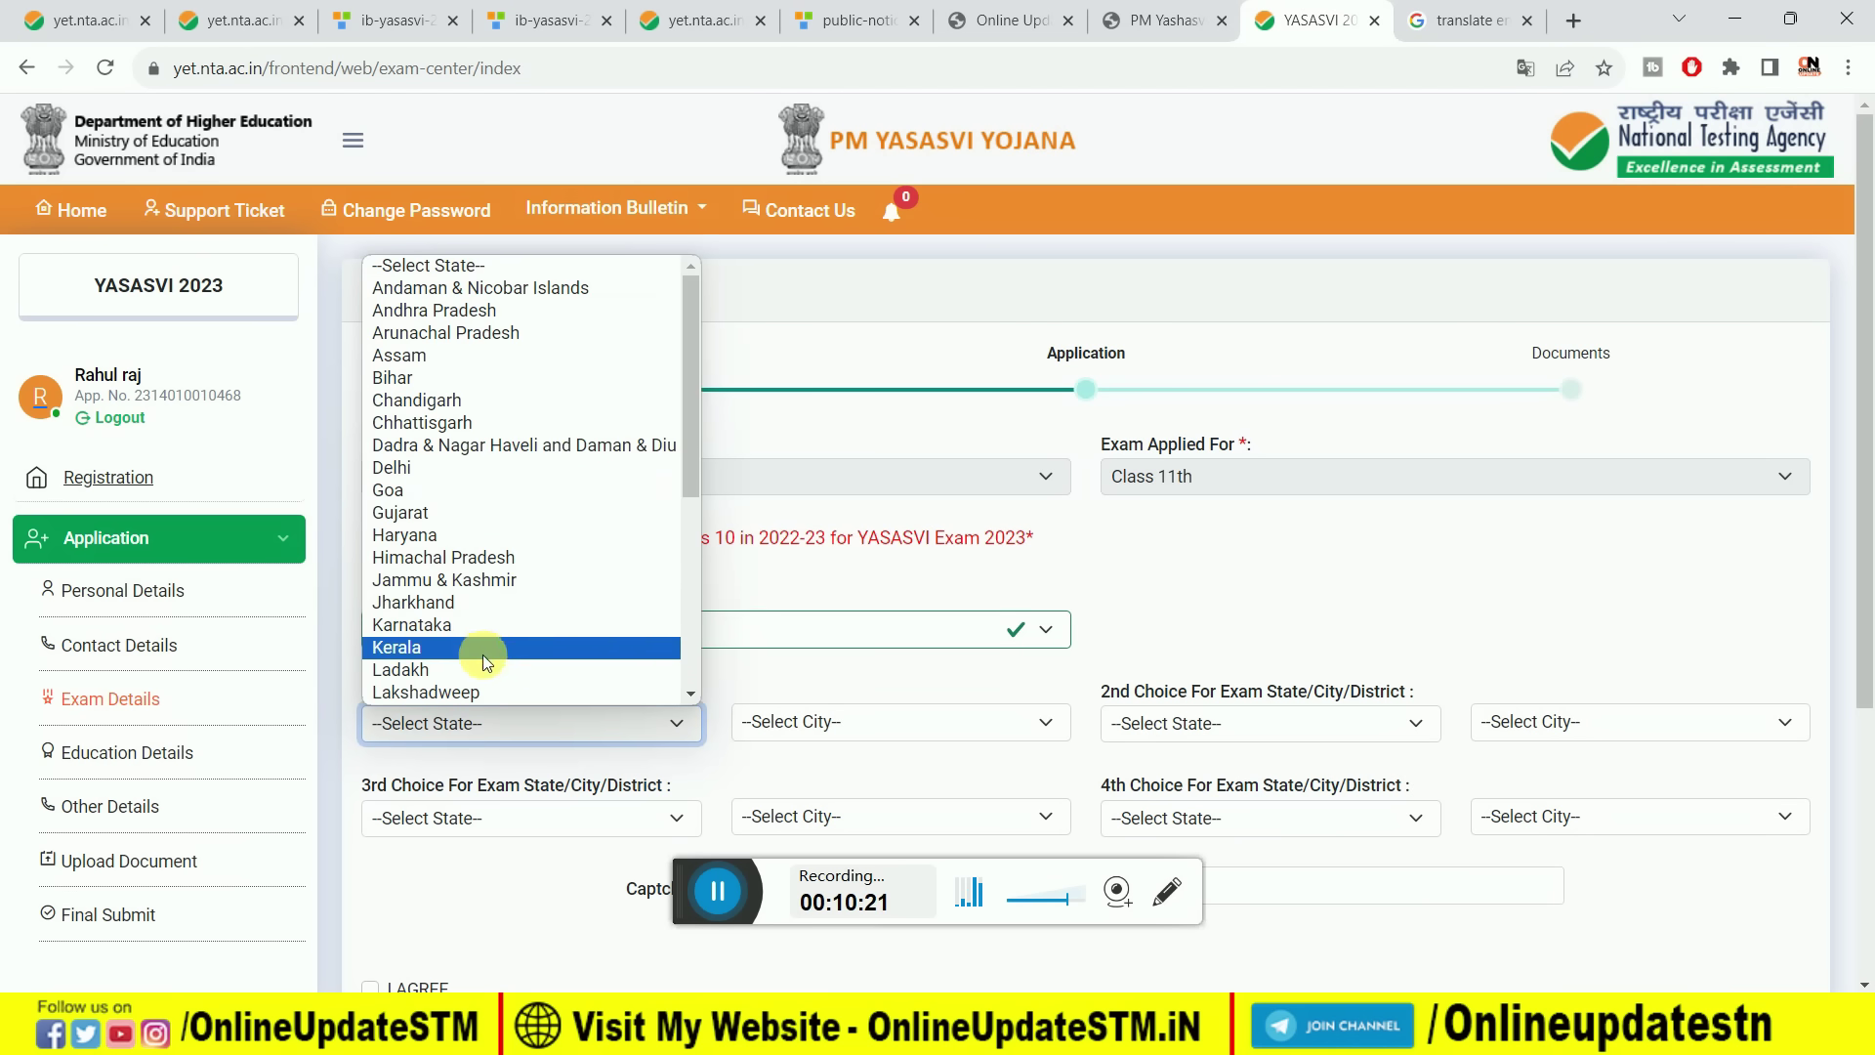
left_click(498, 386)
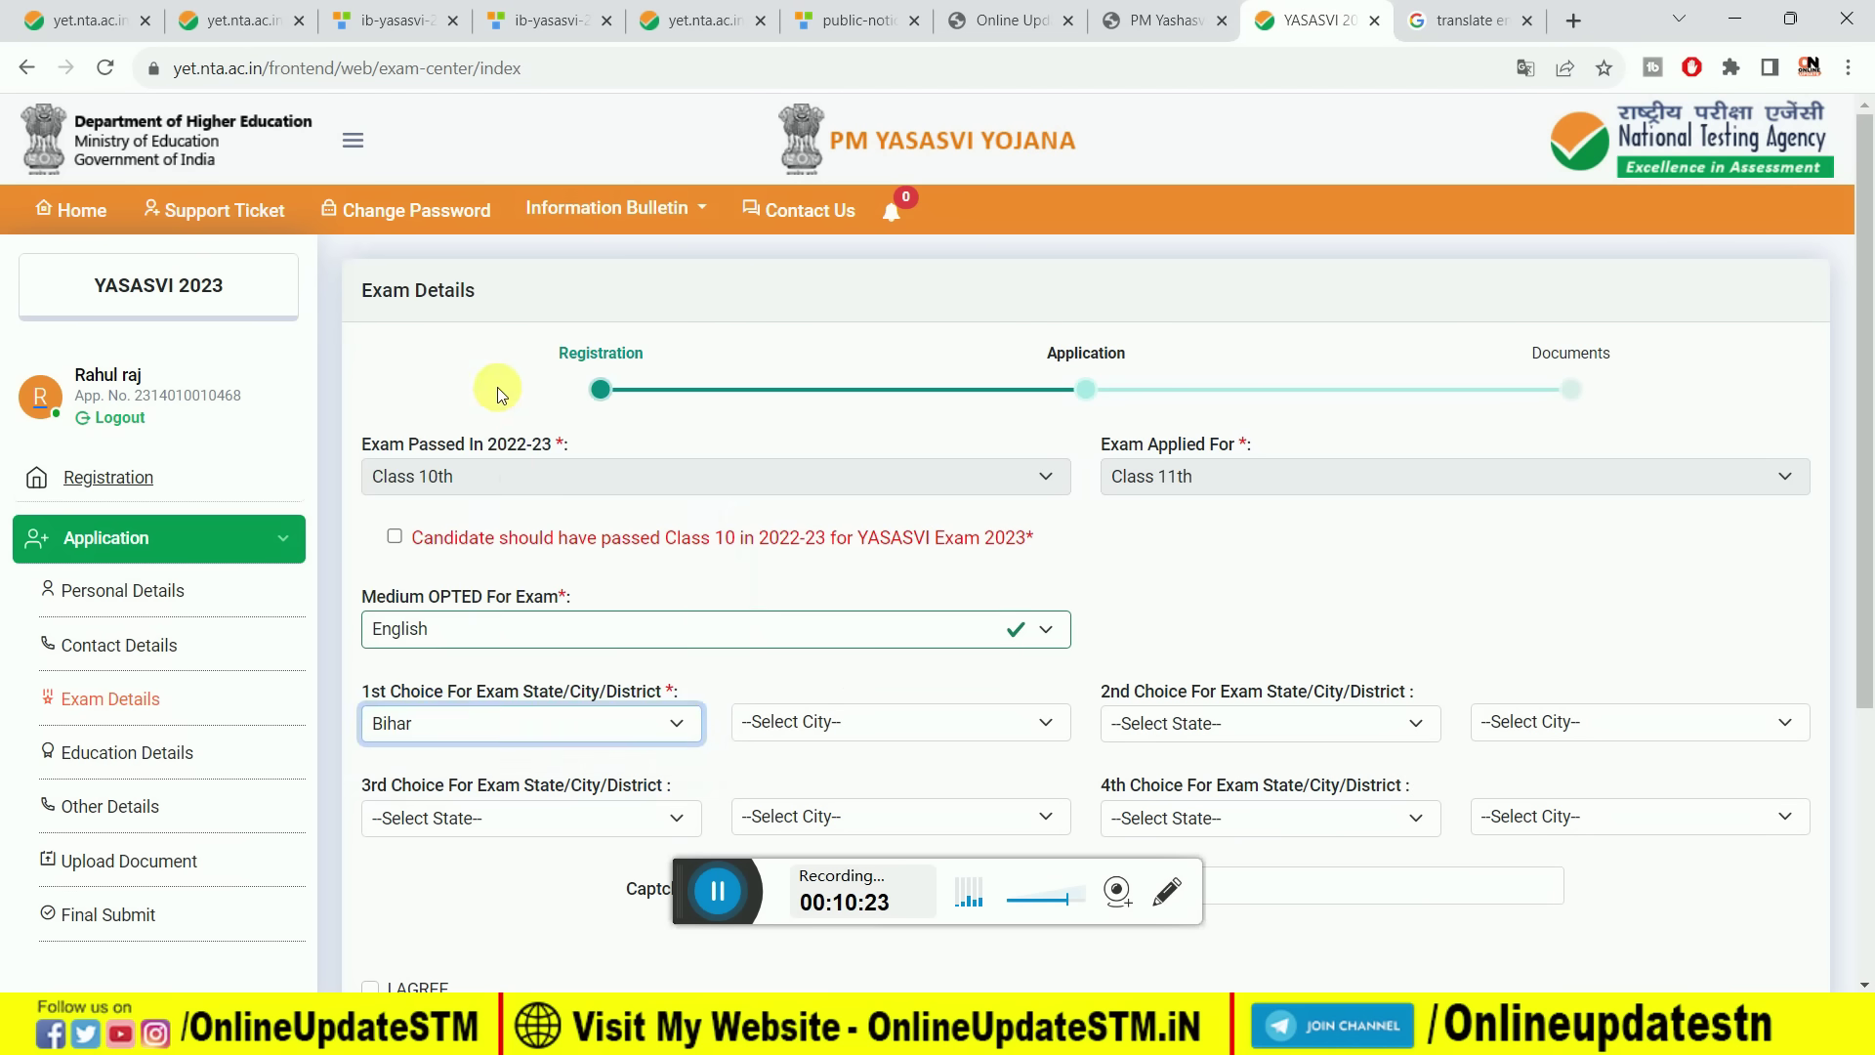
Choose SITAMARHI as the first-choice exam city and reopen the city list.
left_click(877, 736)
left_click(875, 734)
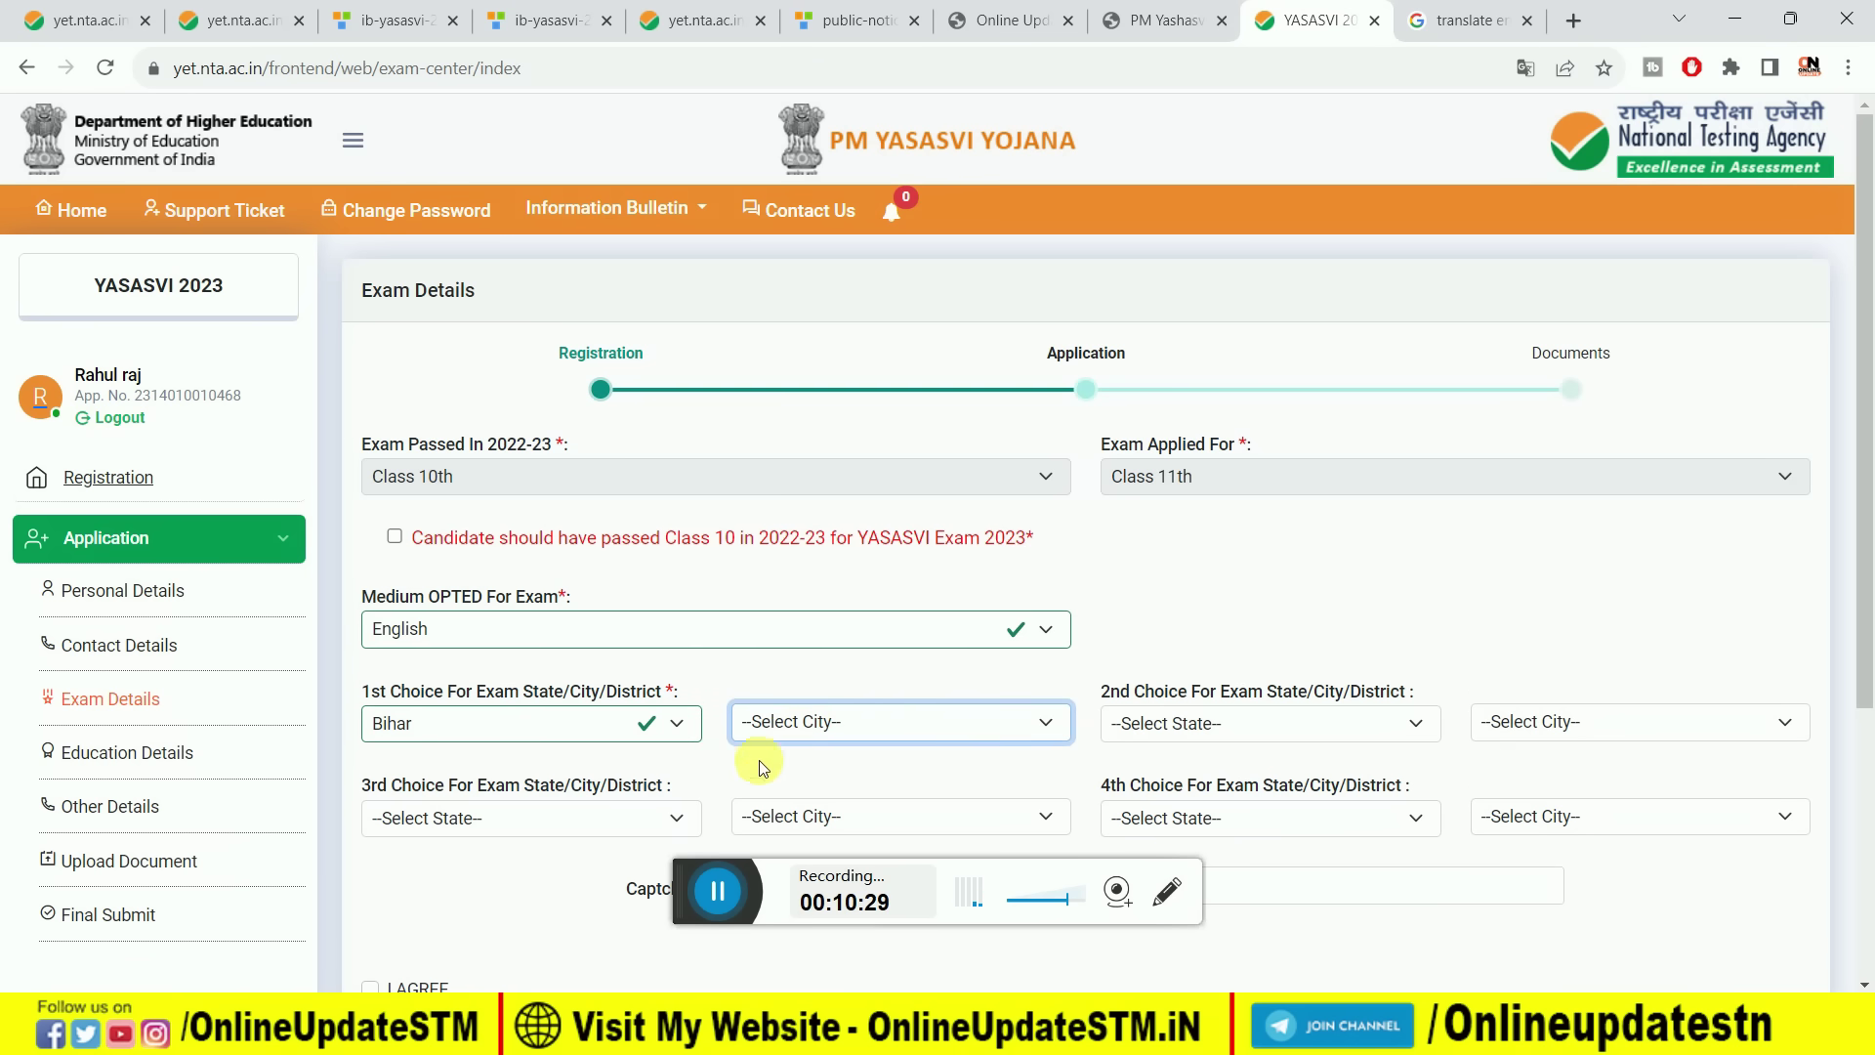
left_click(695, 905)
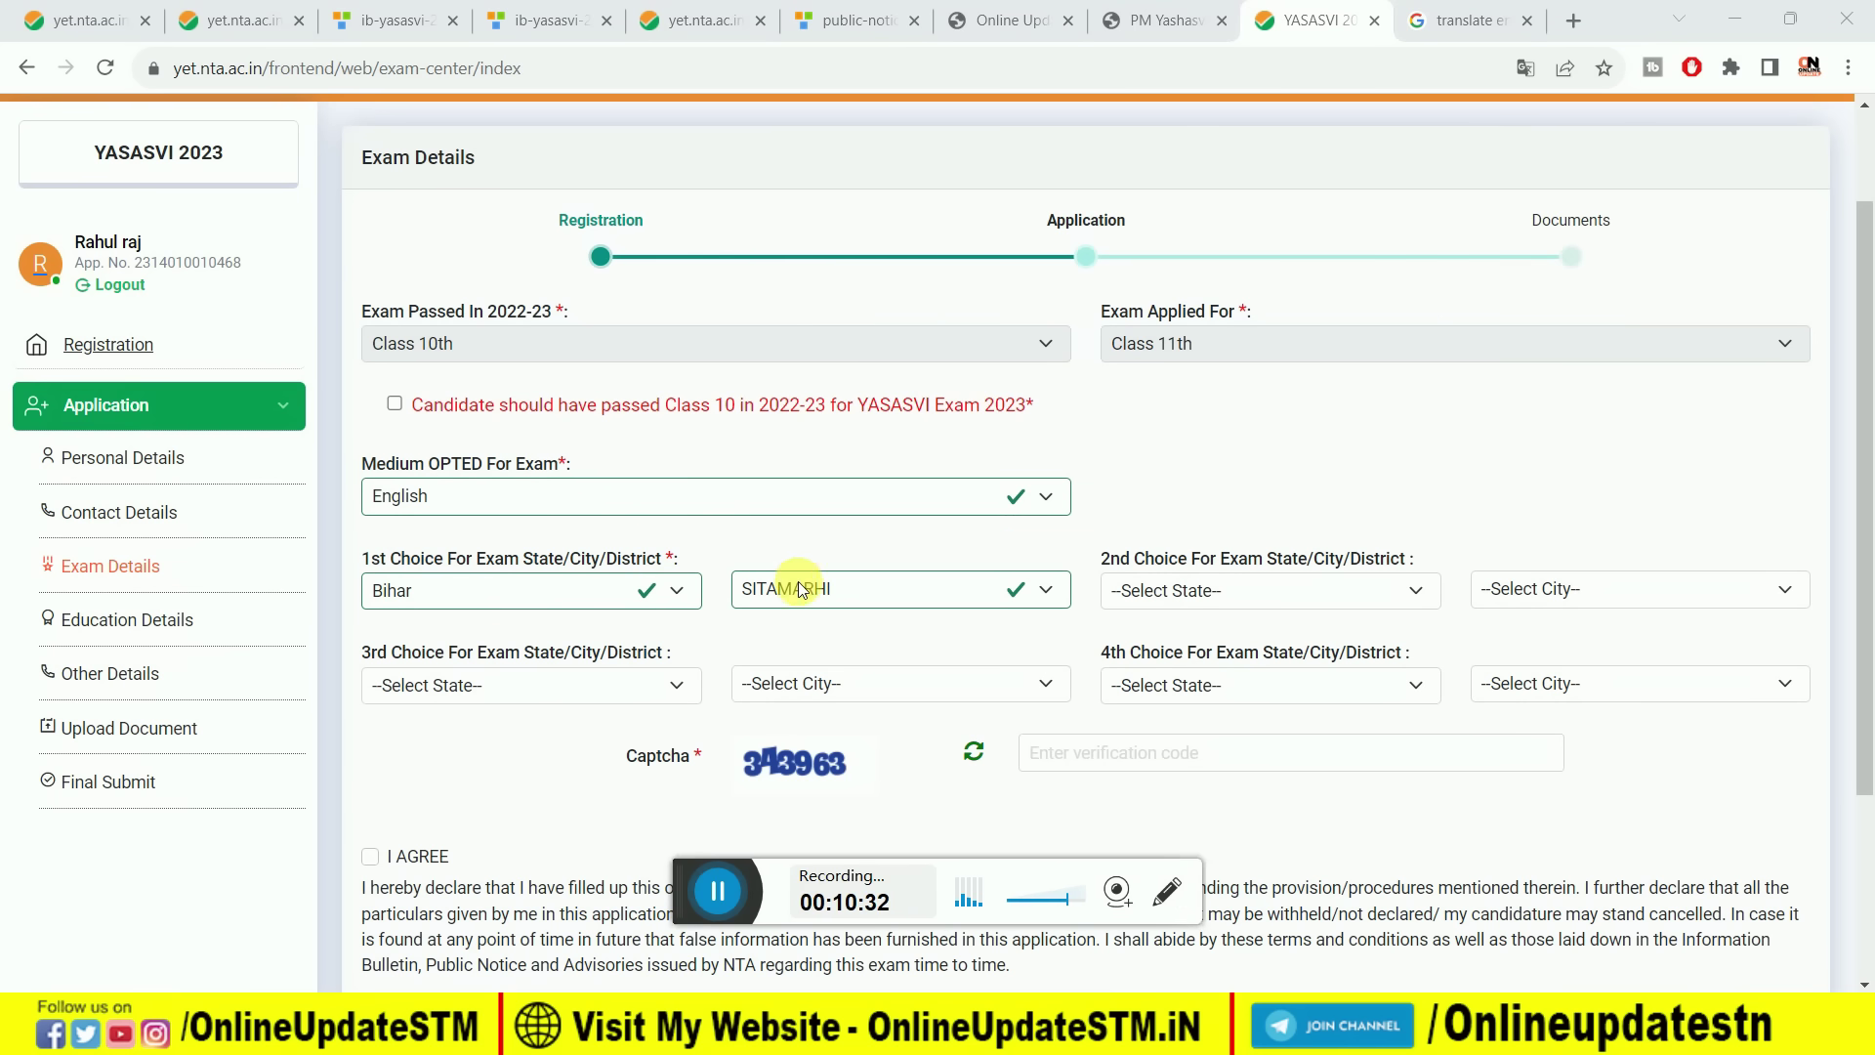
left_click(799, 586)
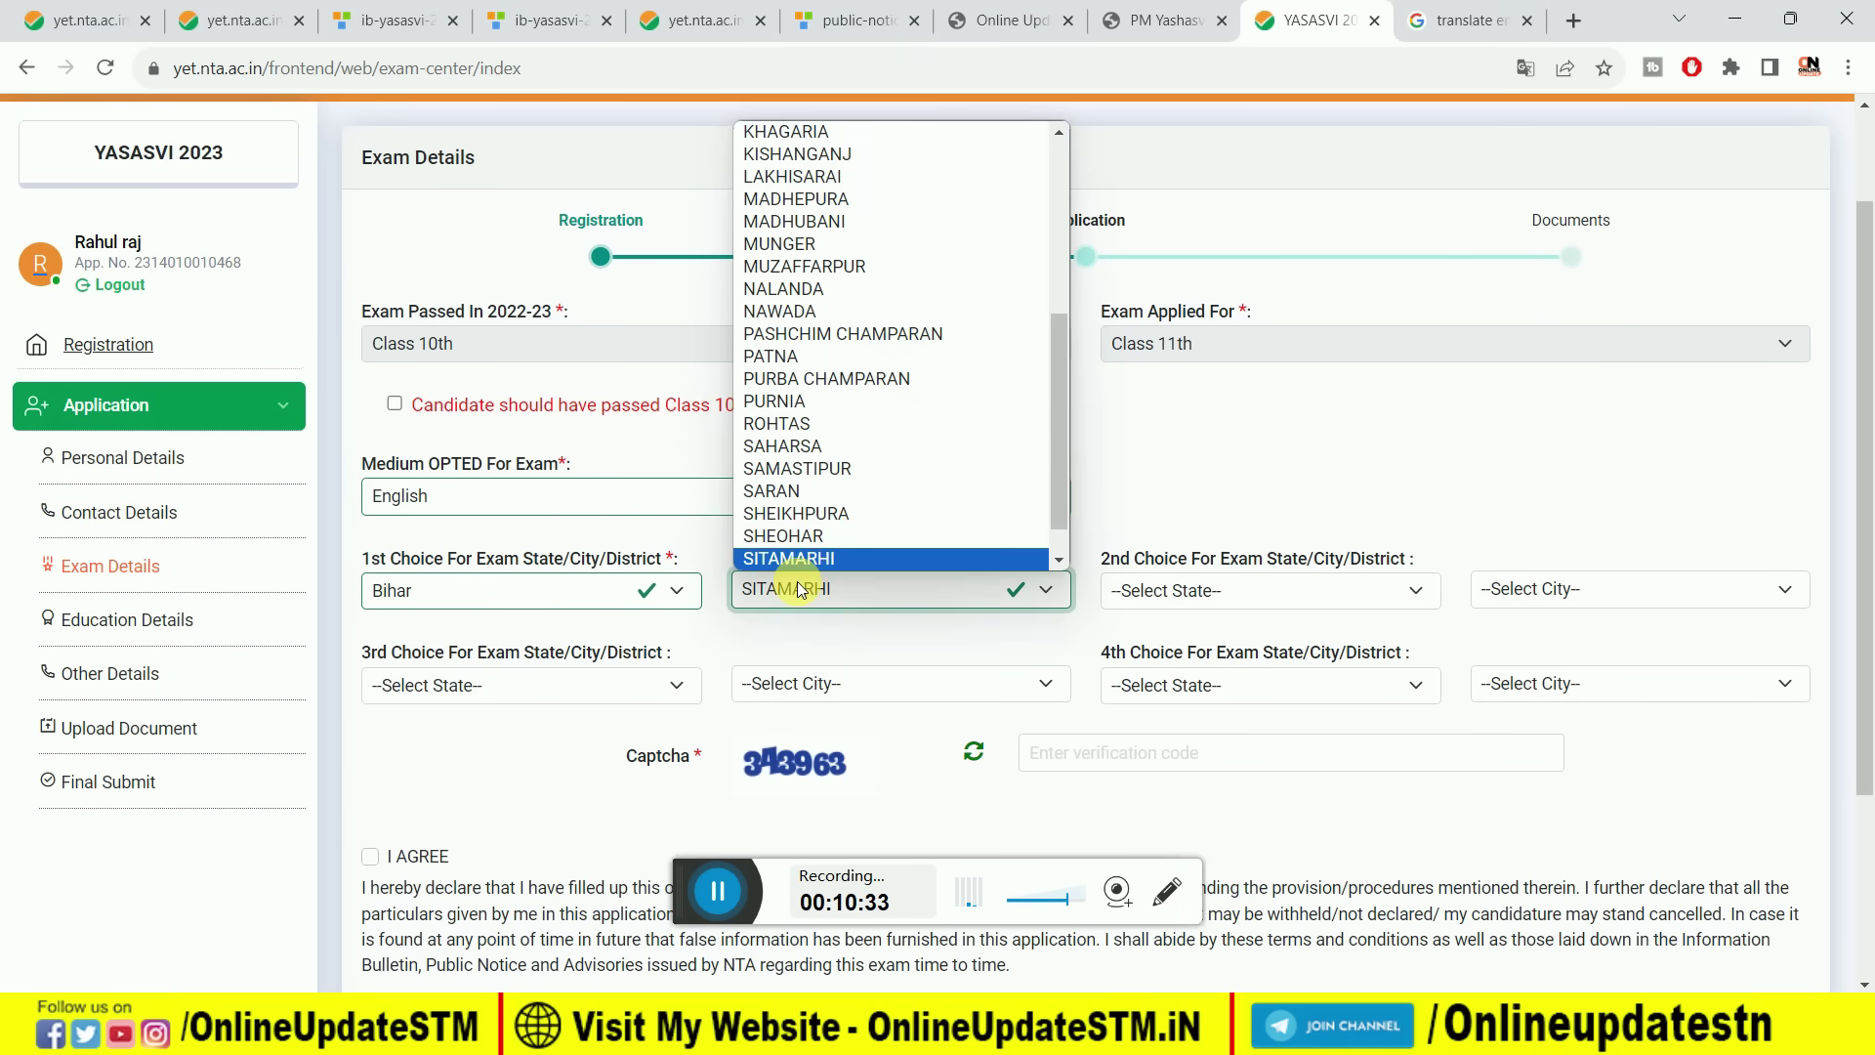
Complete and save the exam details, and acknowledge the message to continue to the Education Details form.
left_click(694, 532)
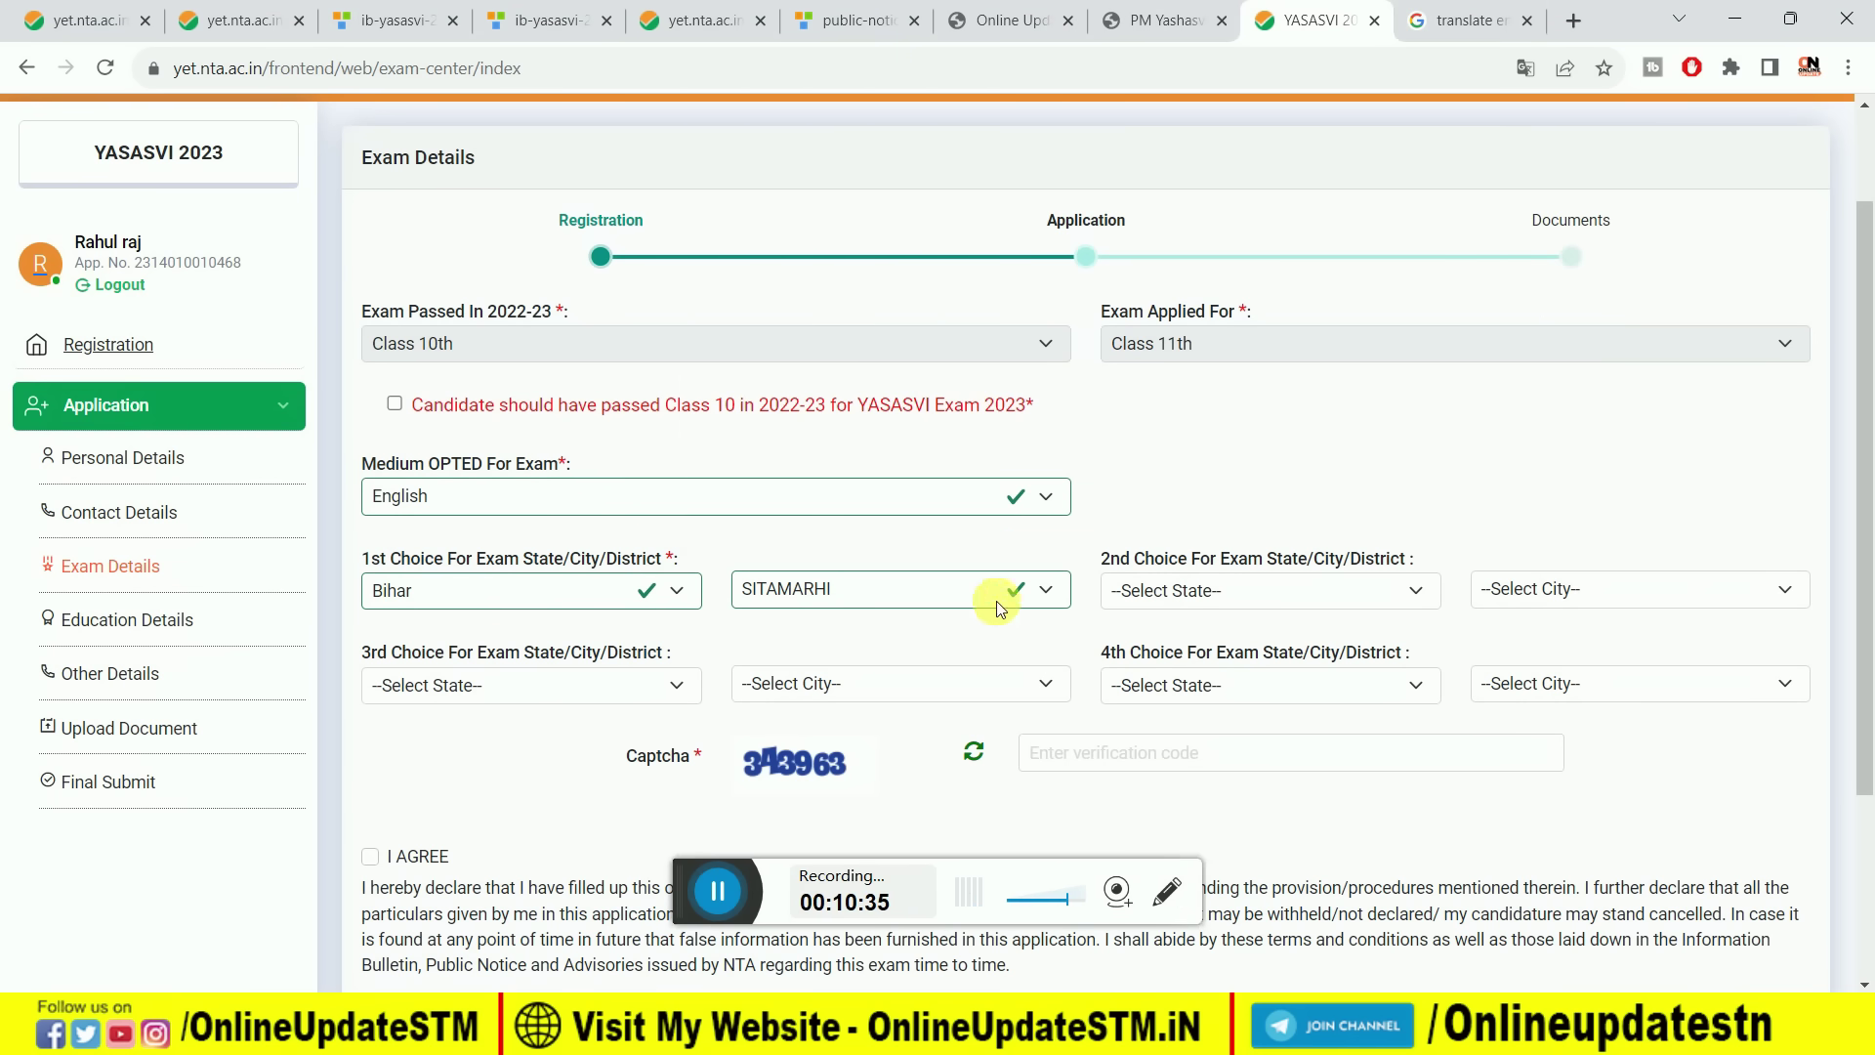
scroll(1197, 606, "down", 1)
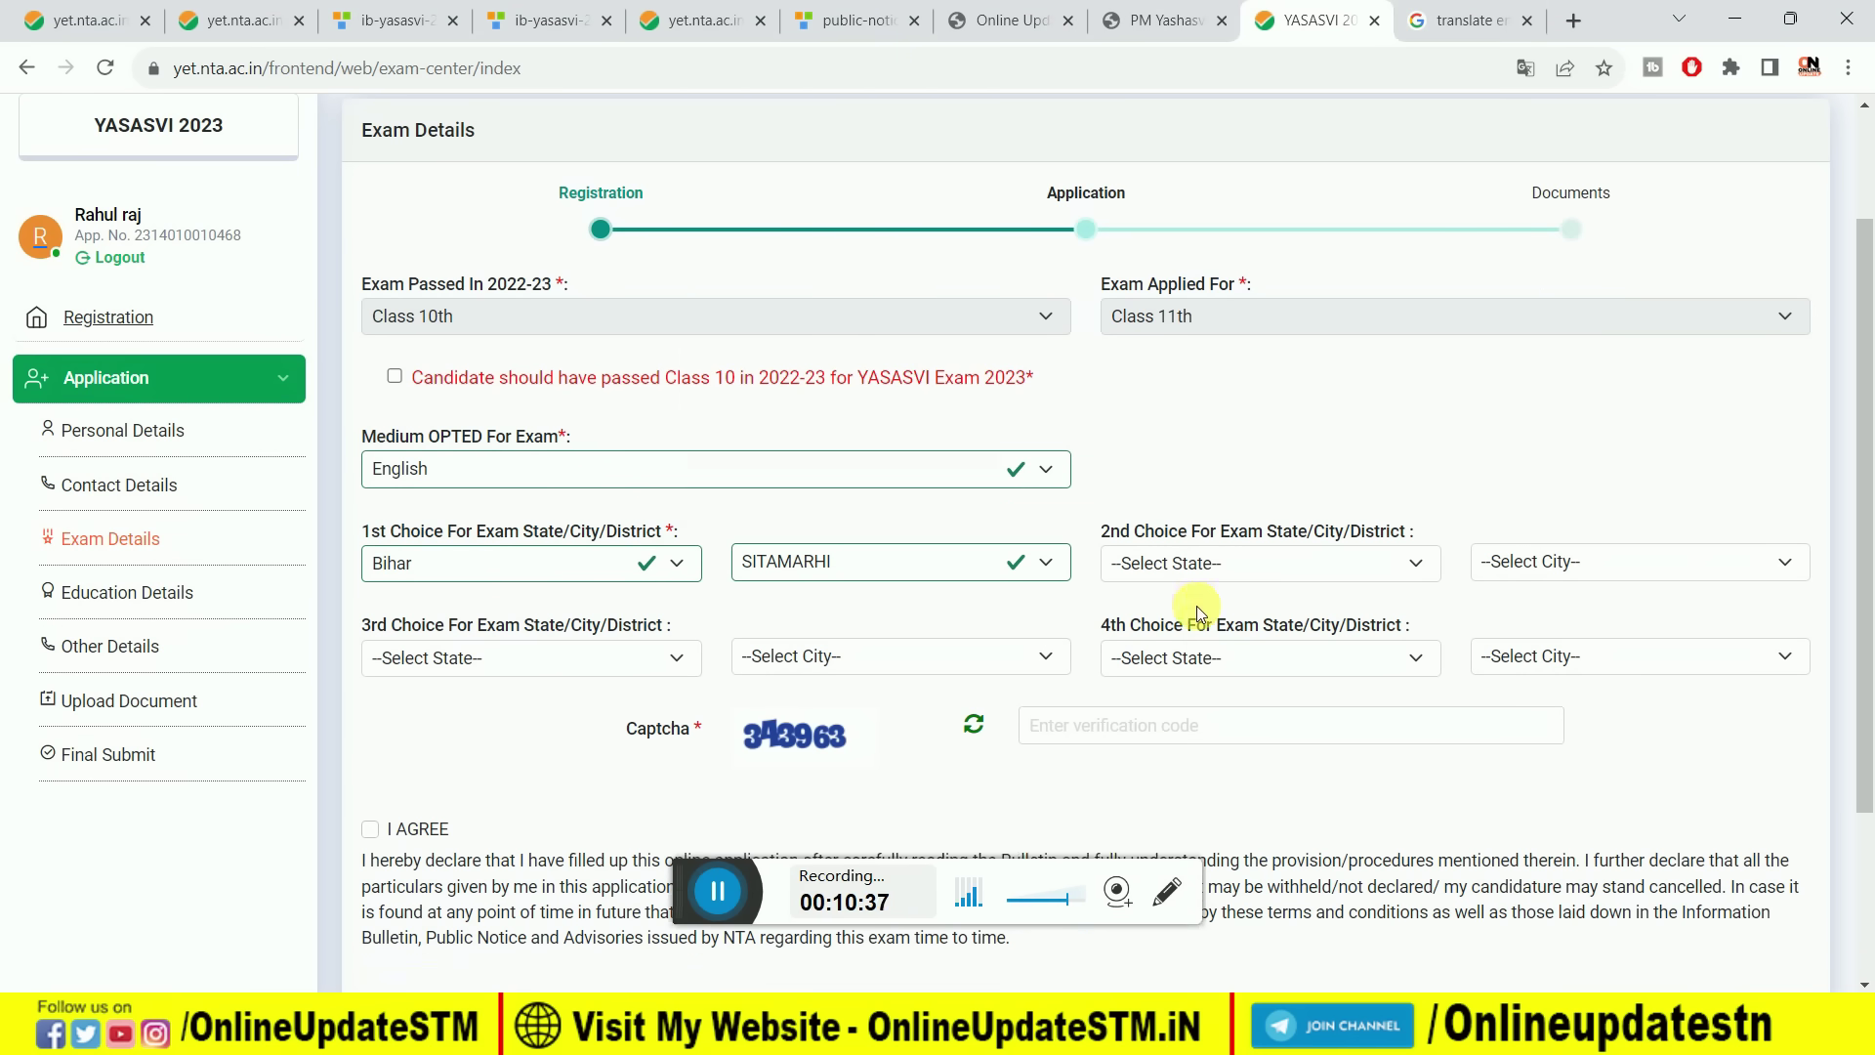
scroll(1197, 605, "down", 2)
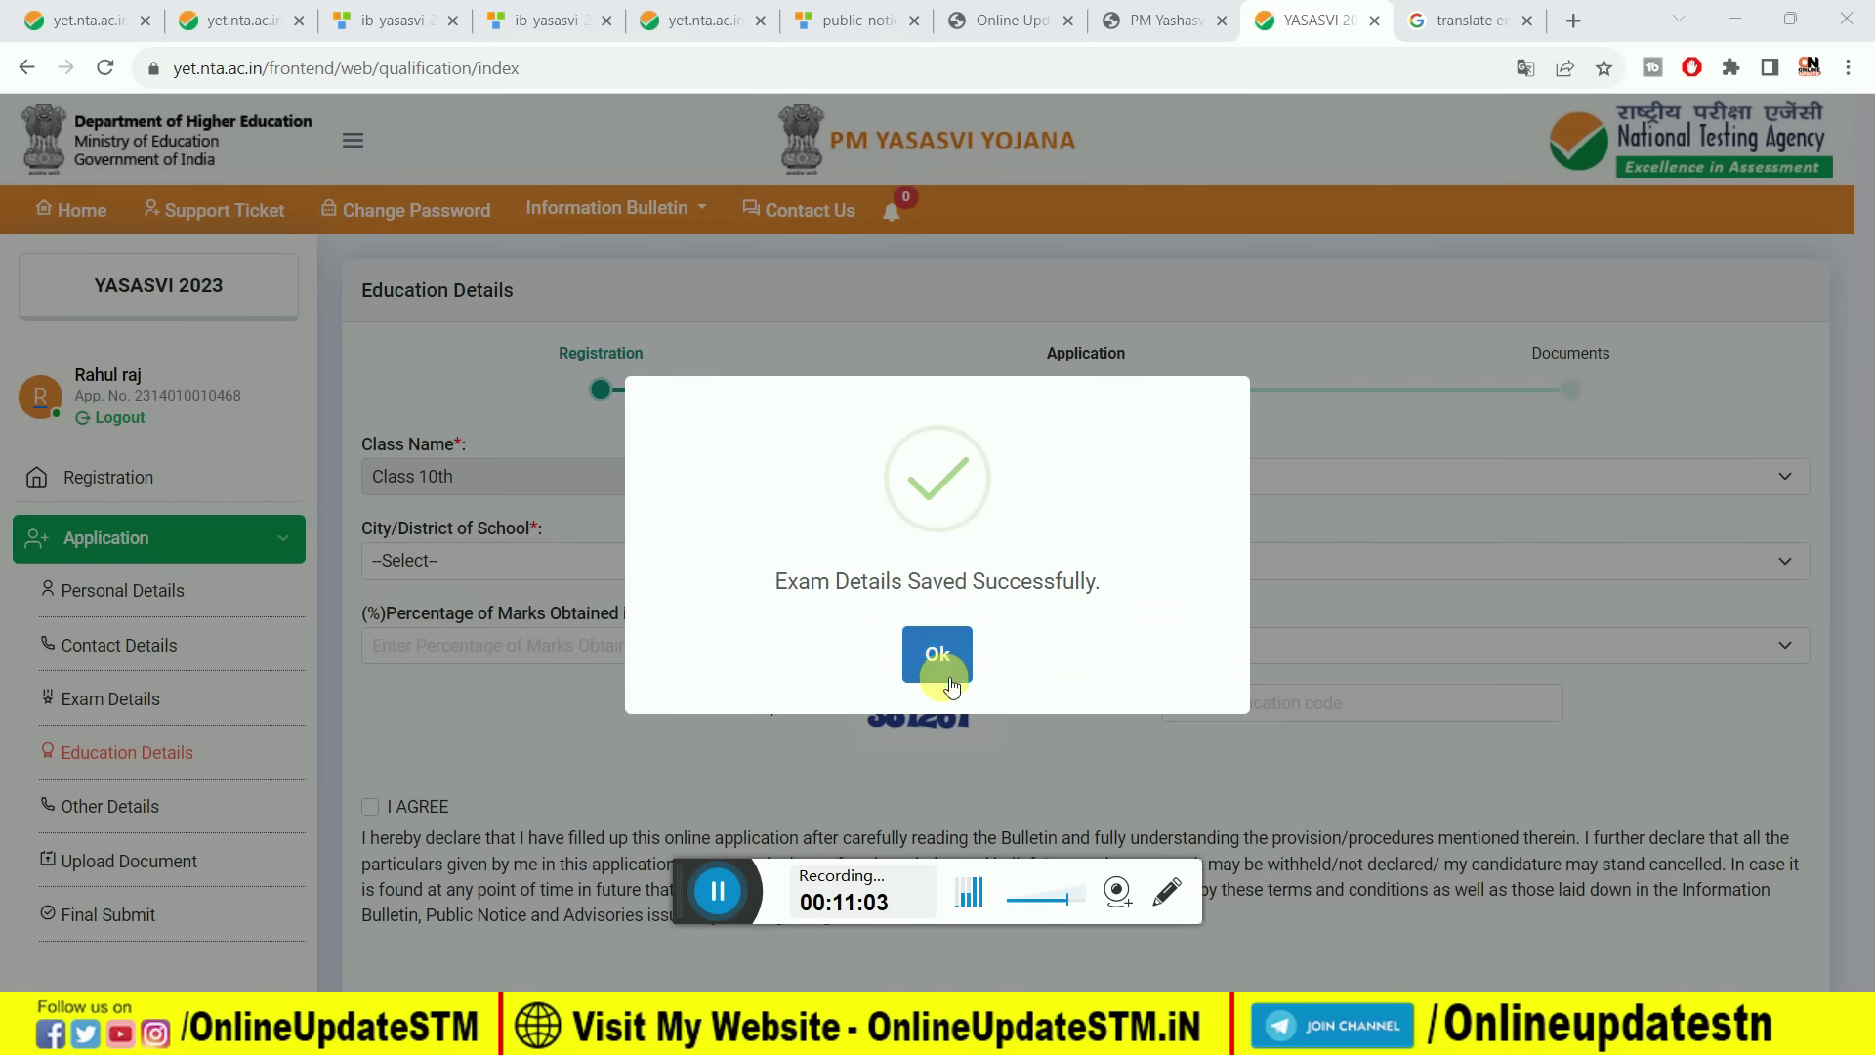
left_click(947, 657)
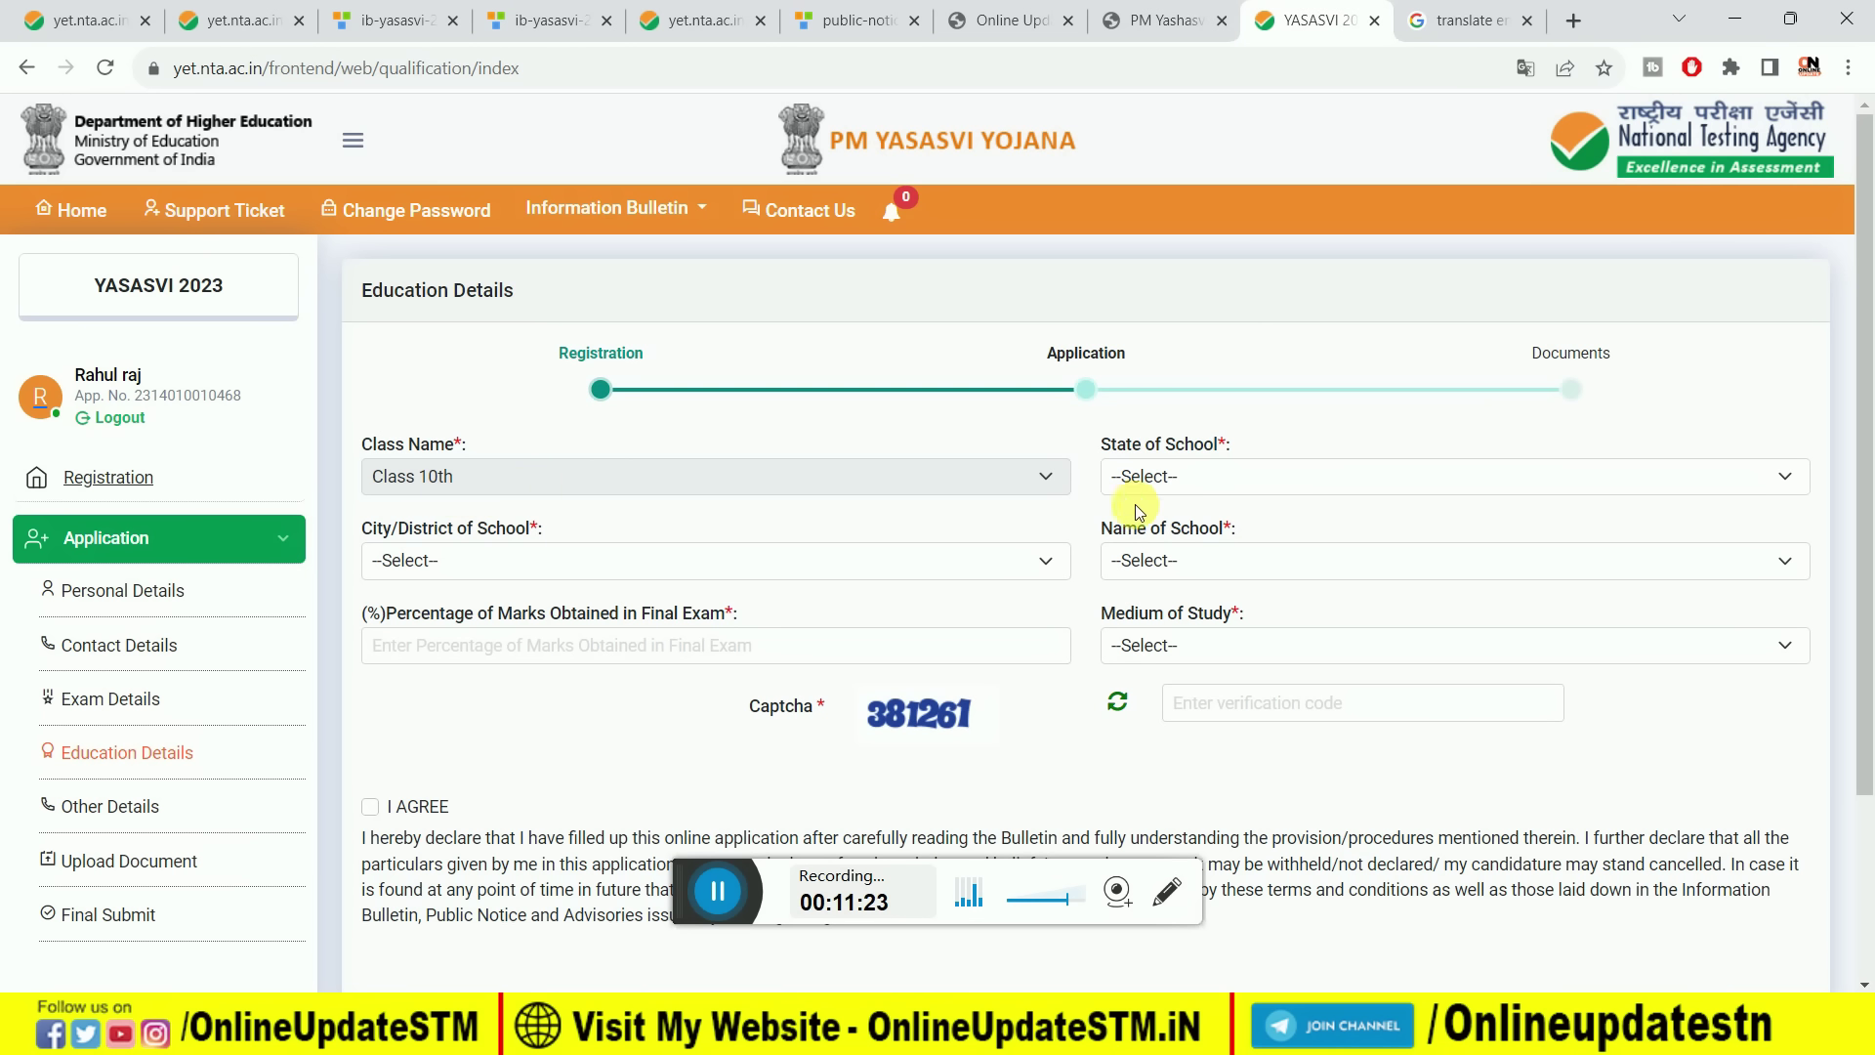
Set the school's state to Bihar and its city/district to SITAMARHI.
left_click(1209, 485)
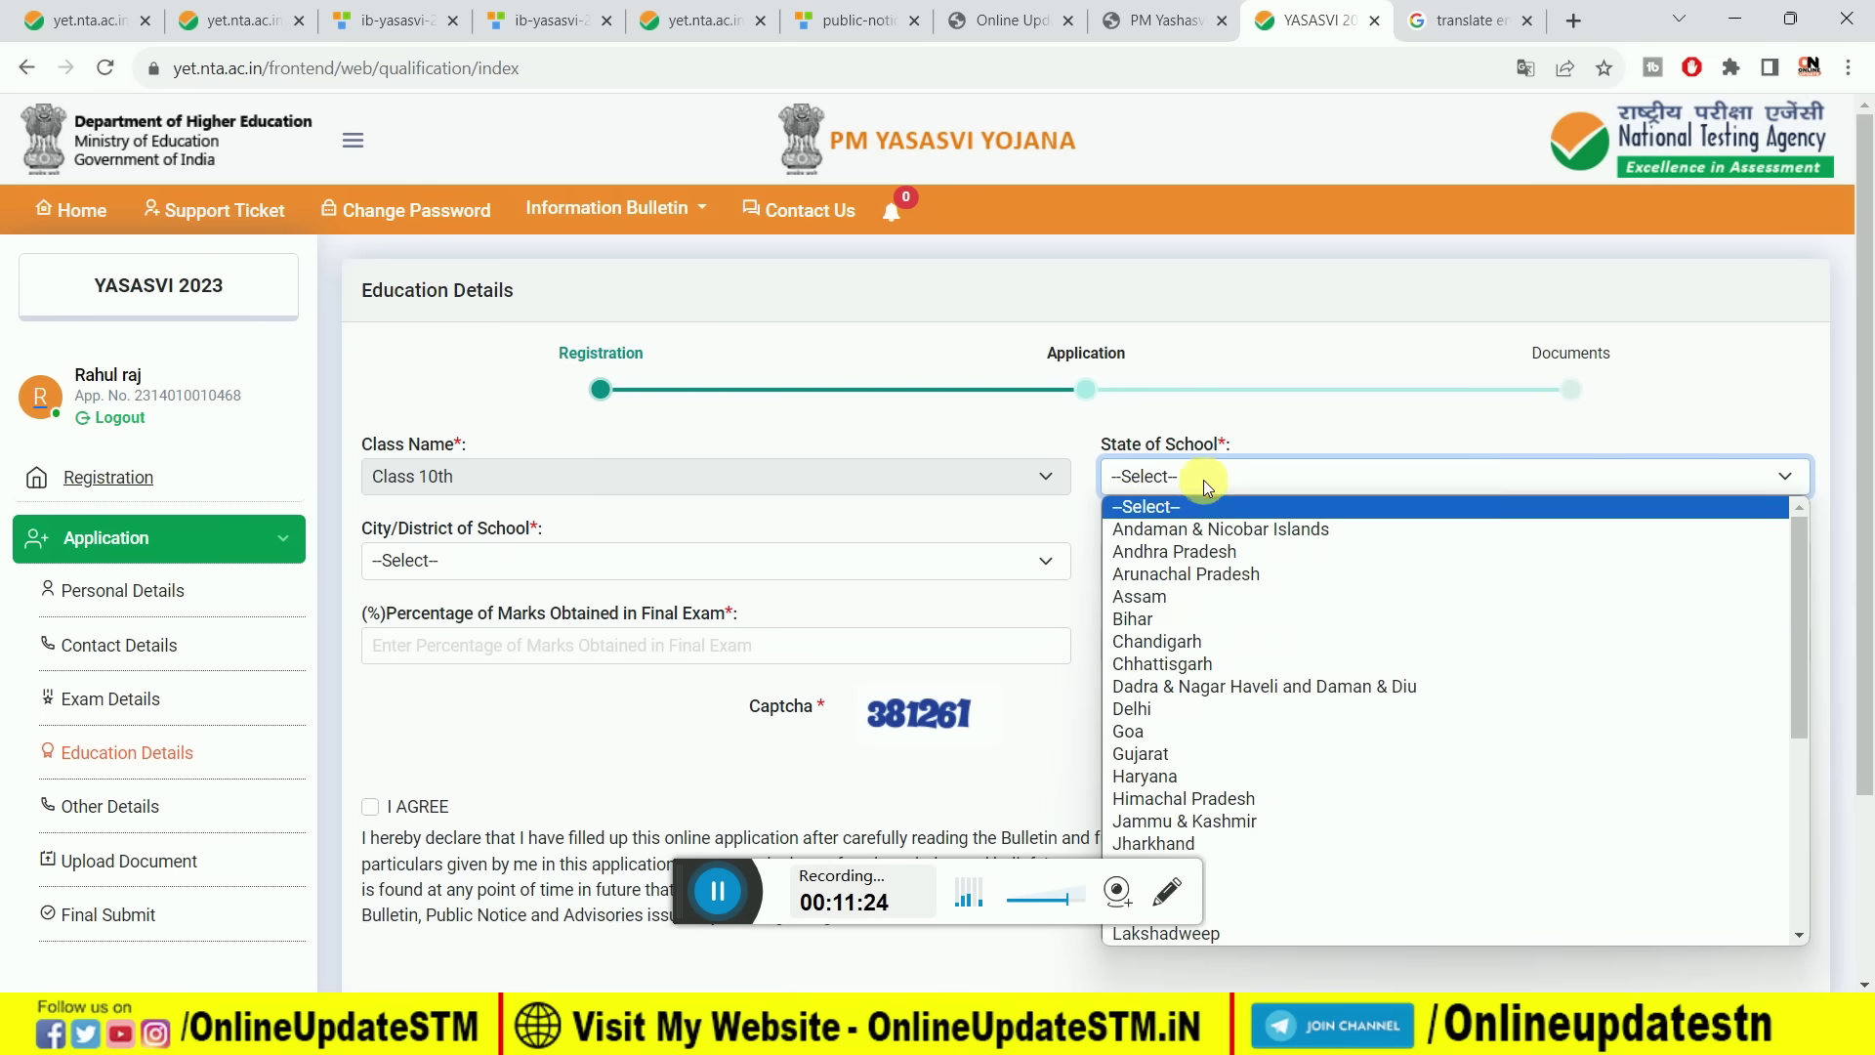
left_click(1189, 625)
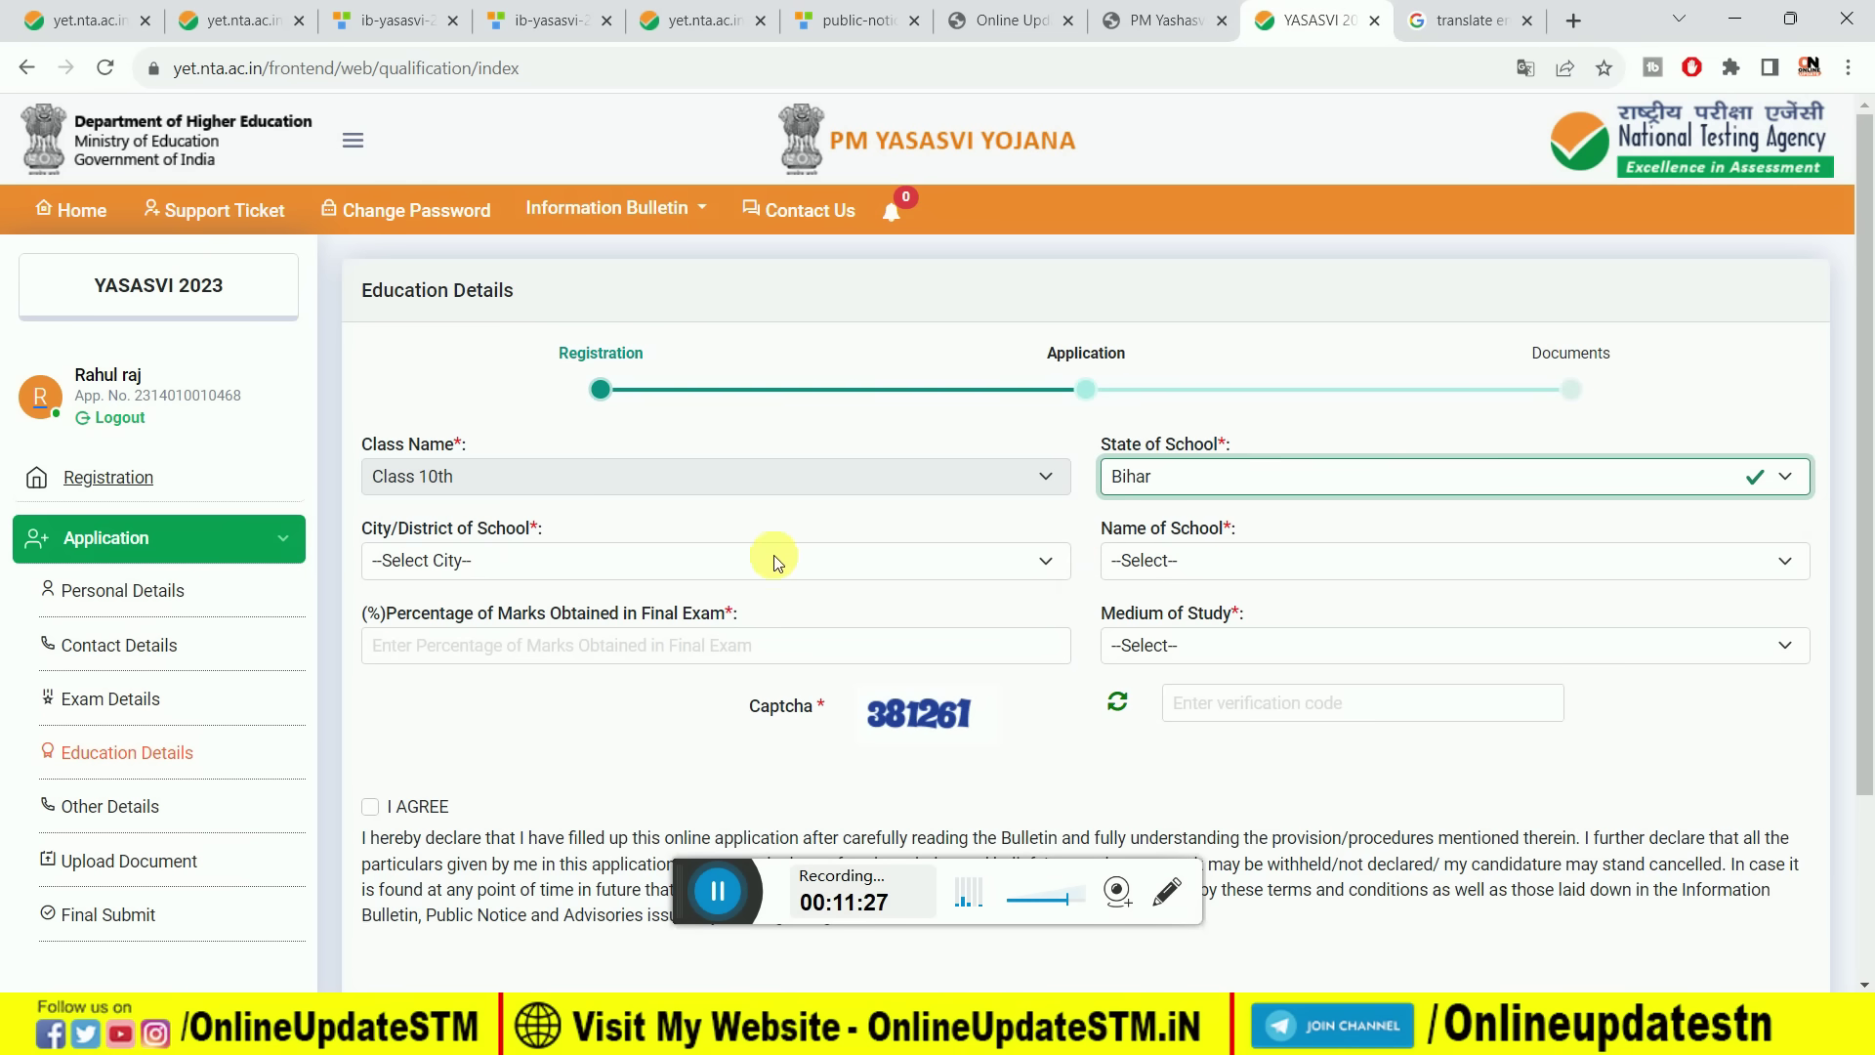
left_click(742, 563)
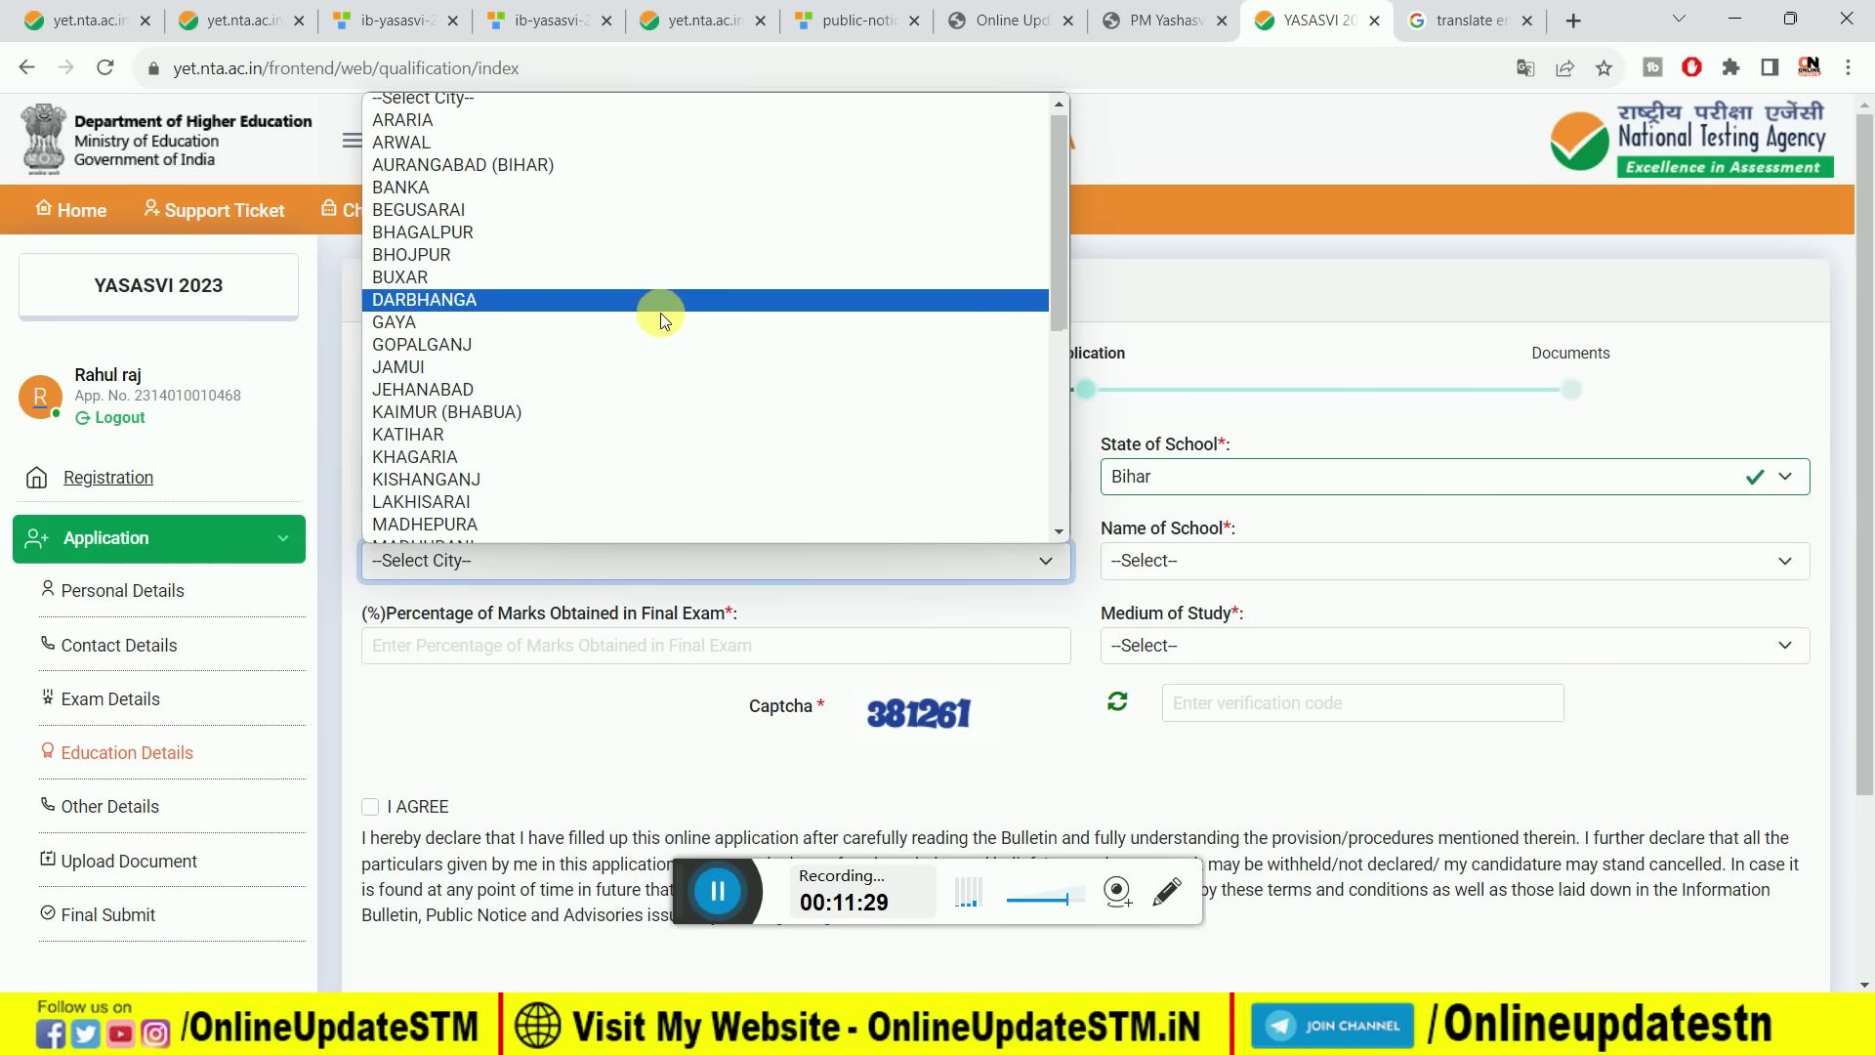
scroll(660, 313, "down", 4)
left_click(593, 497)
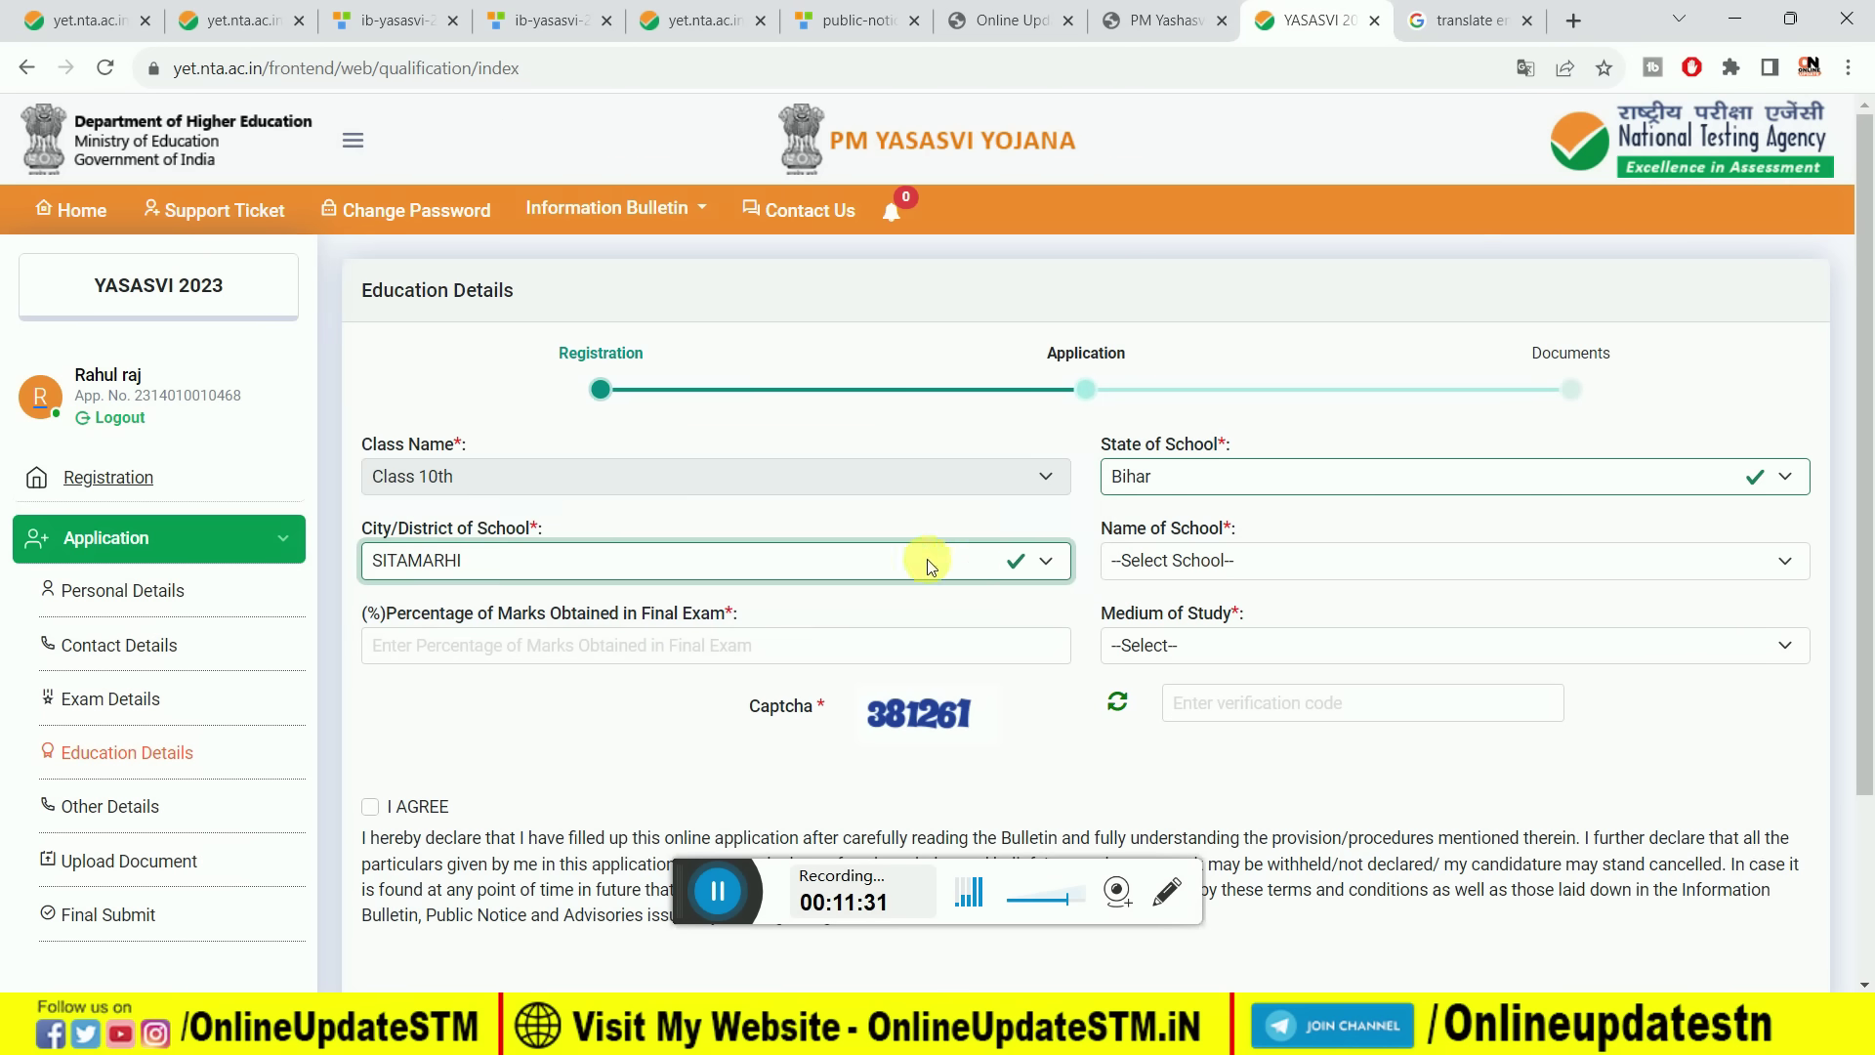
Choose BRILLIANT PUBLIC SCHOOL as the school, consulting the School List entry on the PM Yashasvi article page.
left_click(1220, 560)
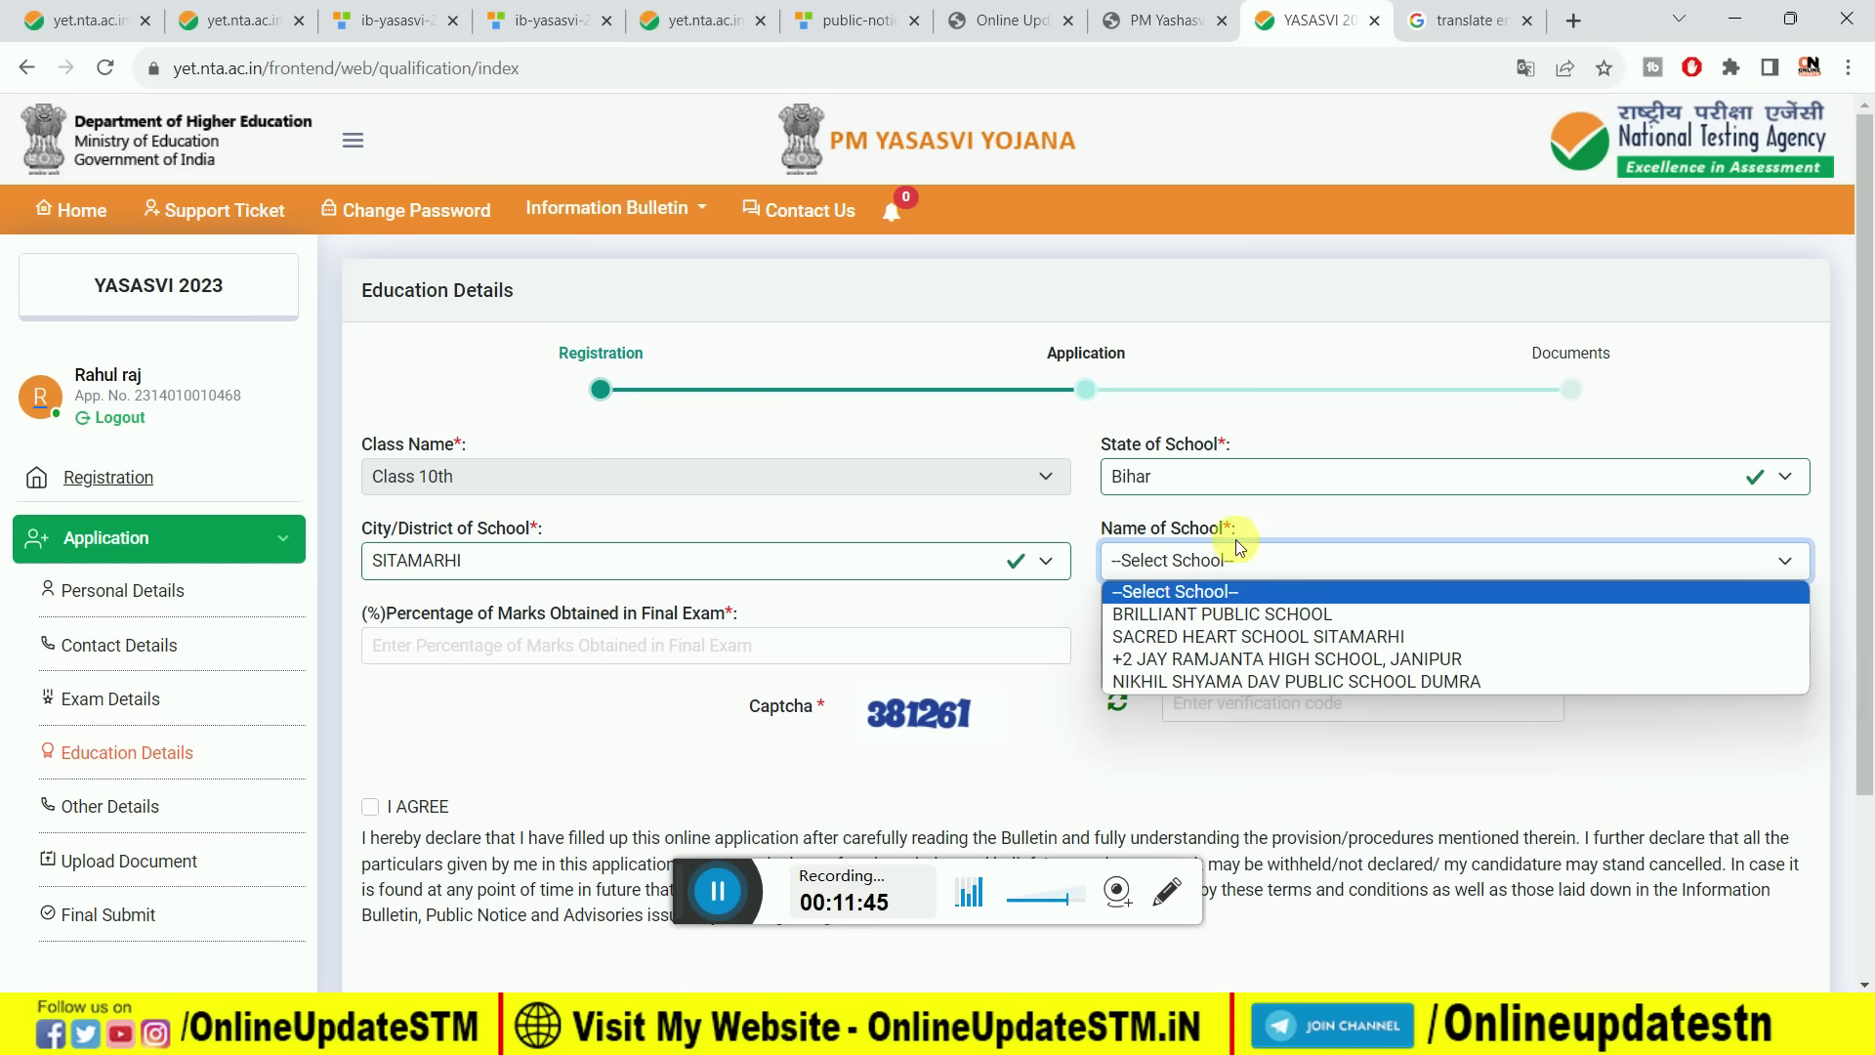
left_click(1232, 613)
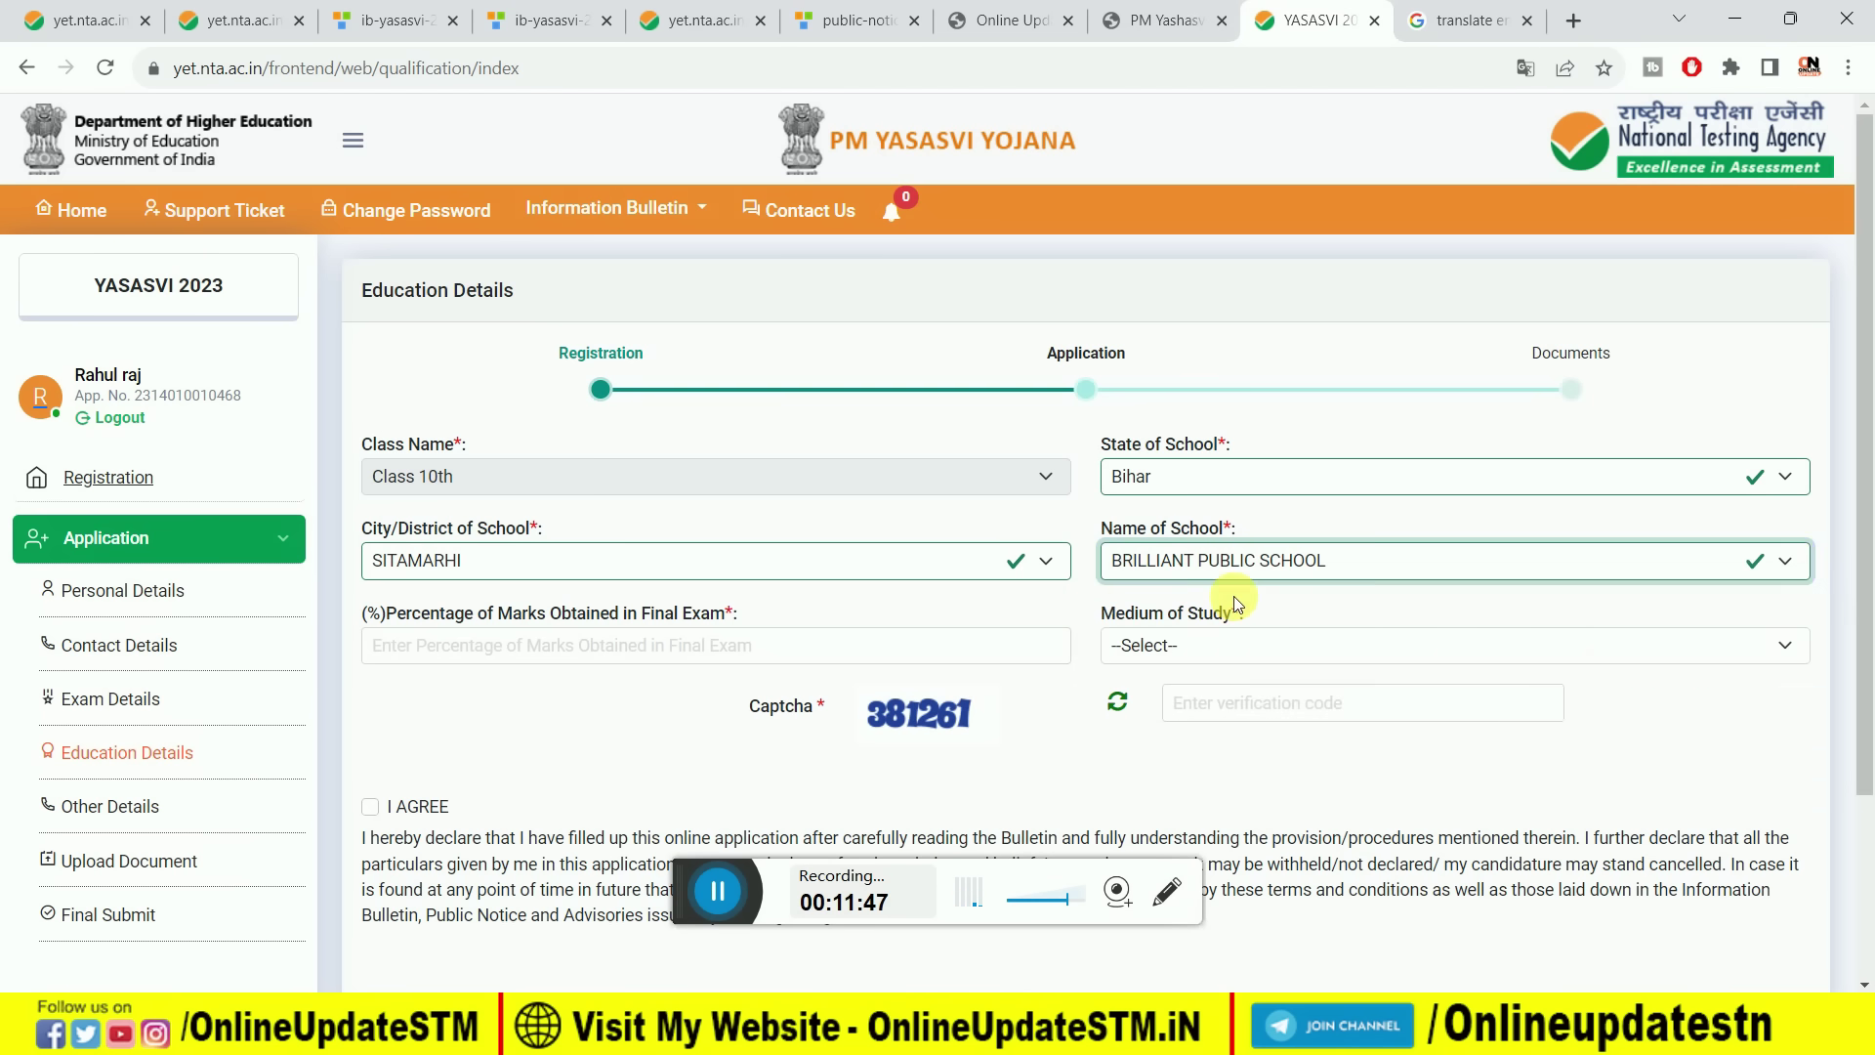
left_click(1177, 8)
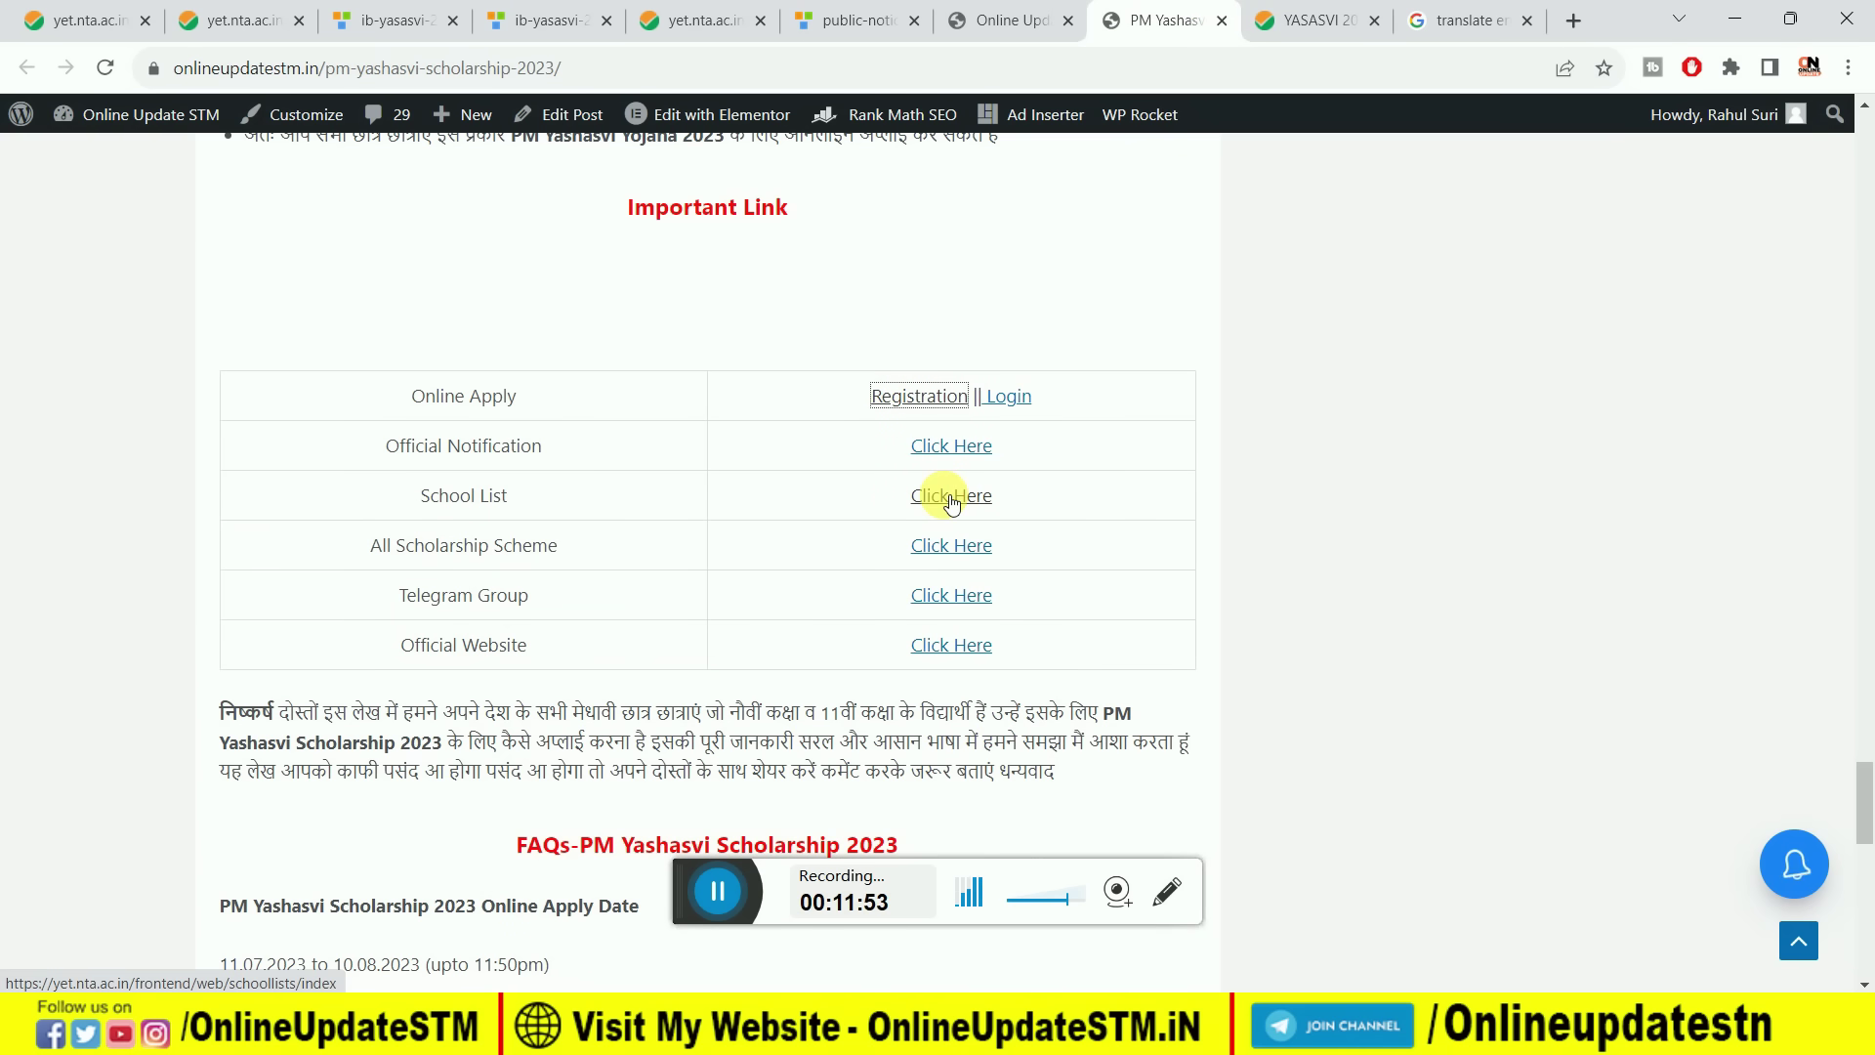
left_click(1313, 19)
left_click(1229, 555)
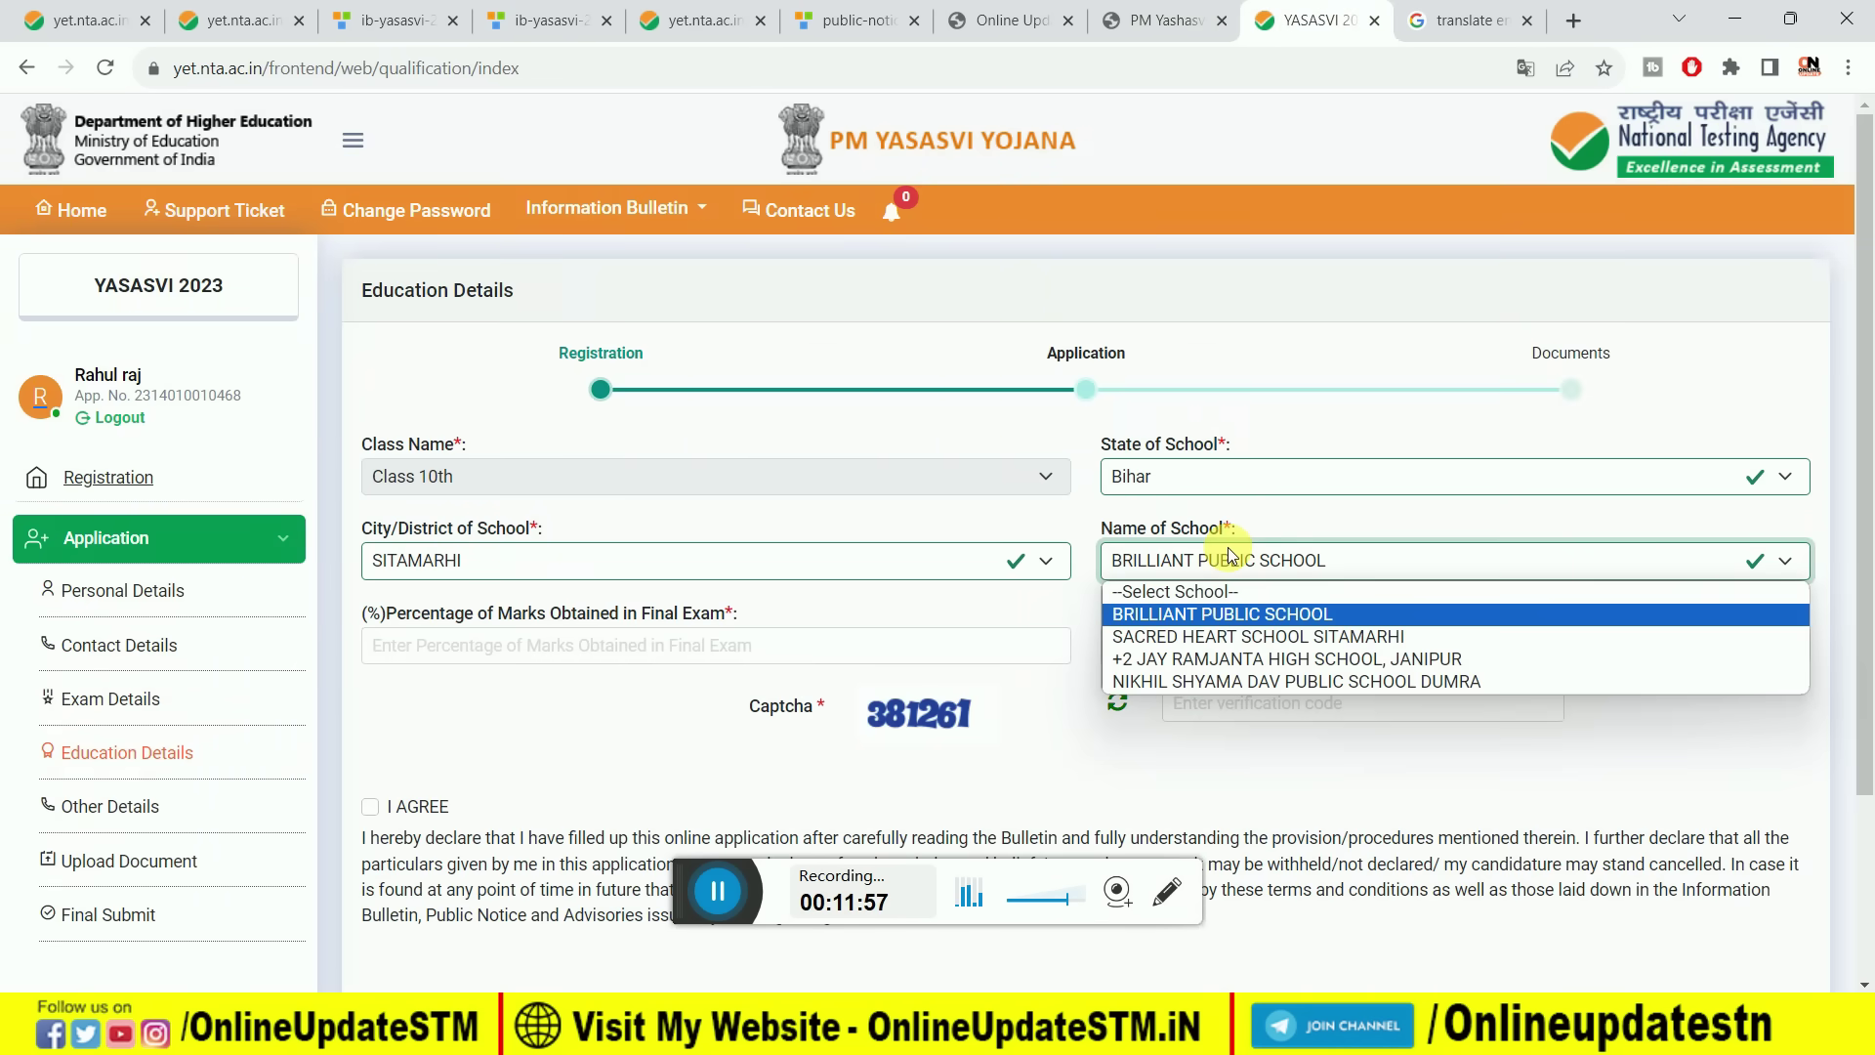
left_click(1162, 615)
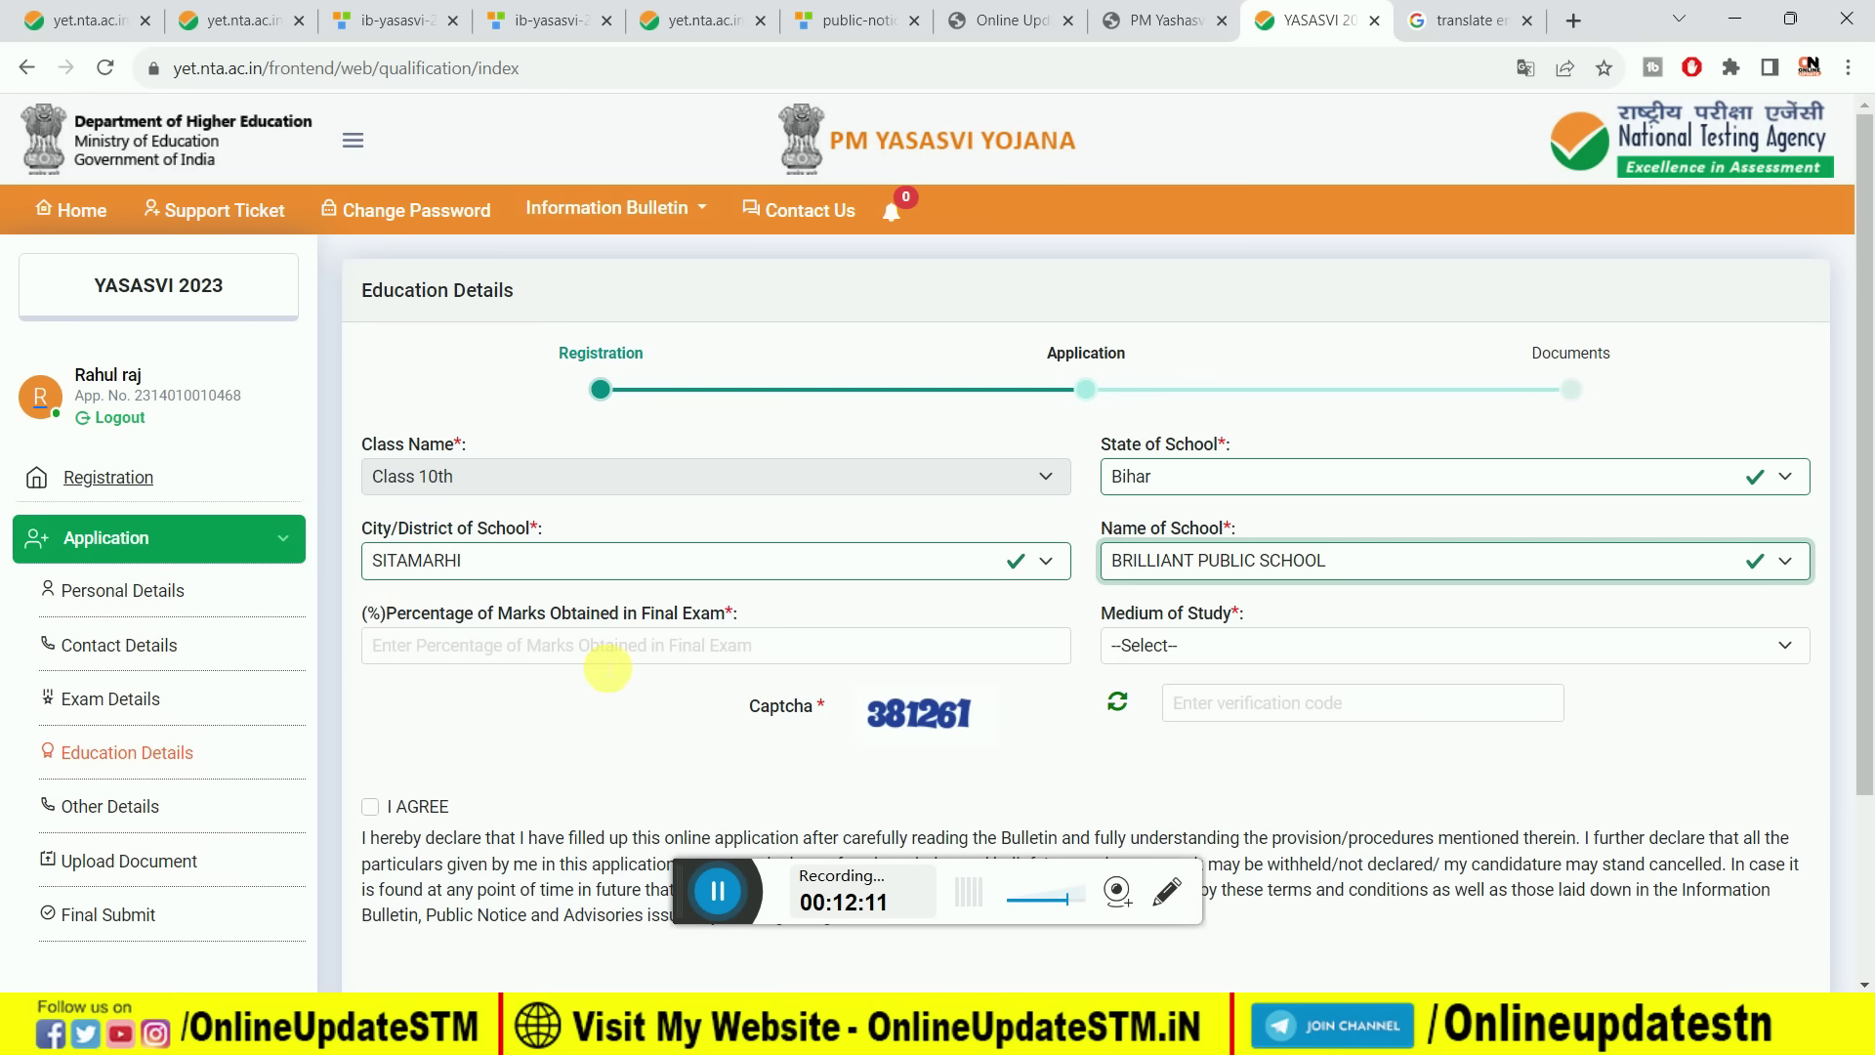
Set the medium of study to Hindi in the Education Details form.
left_click(601, 664)
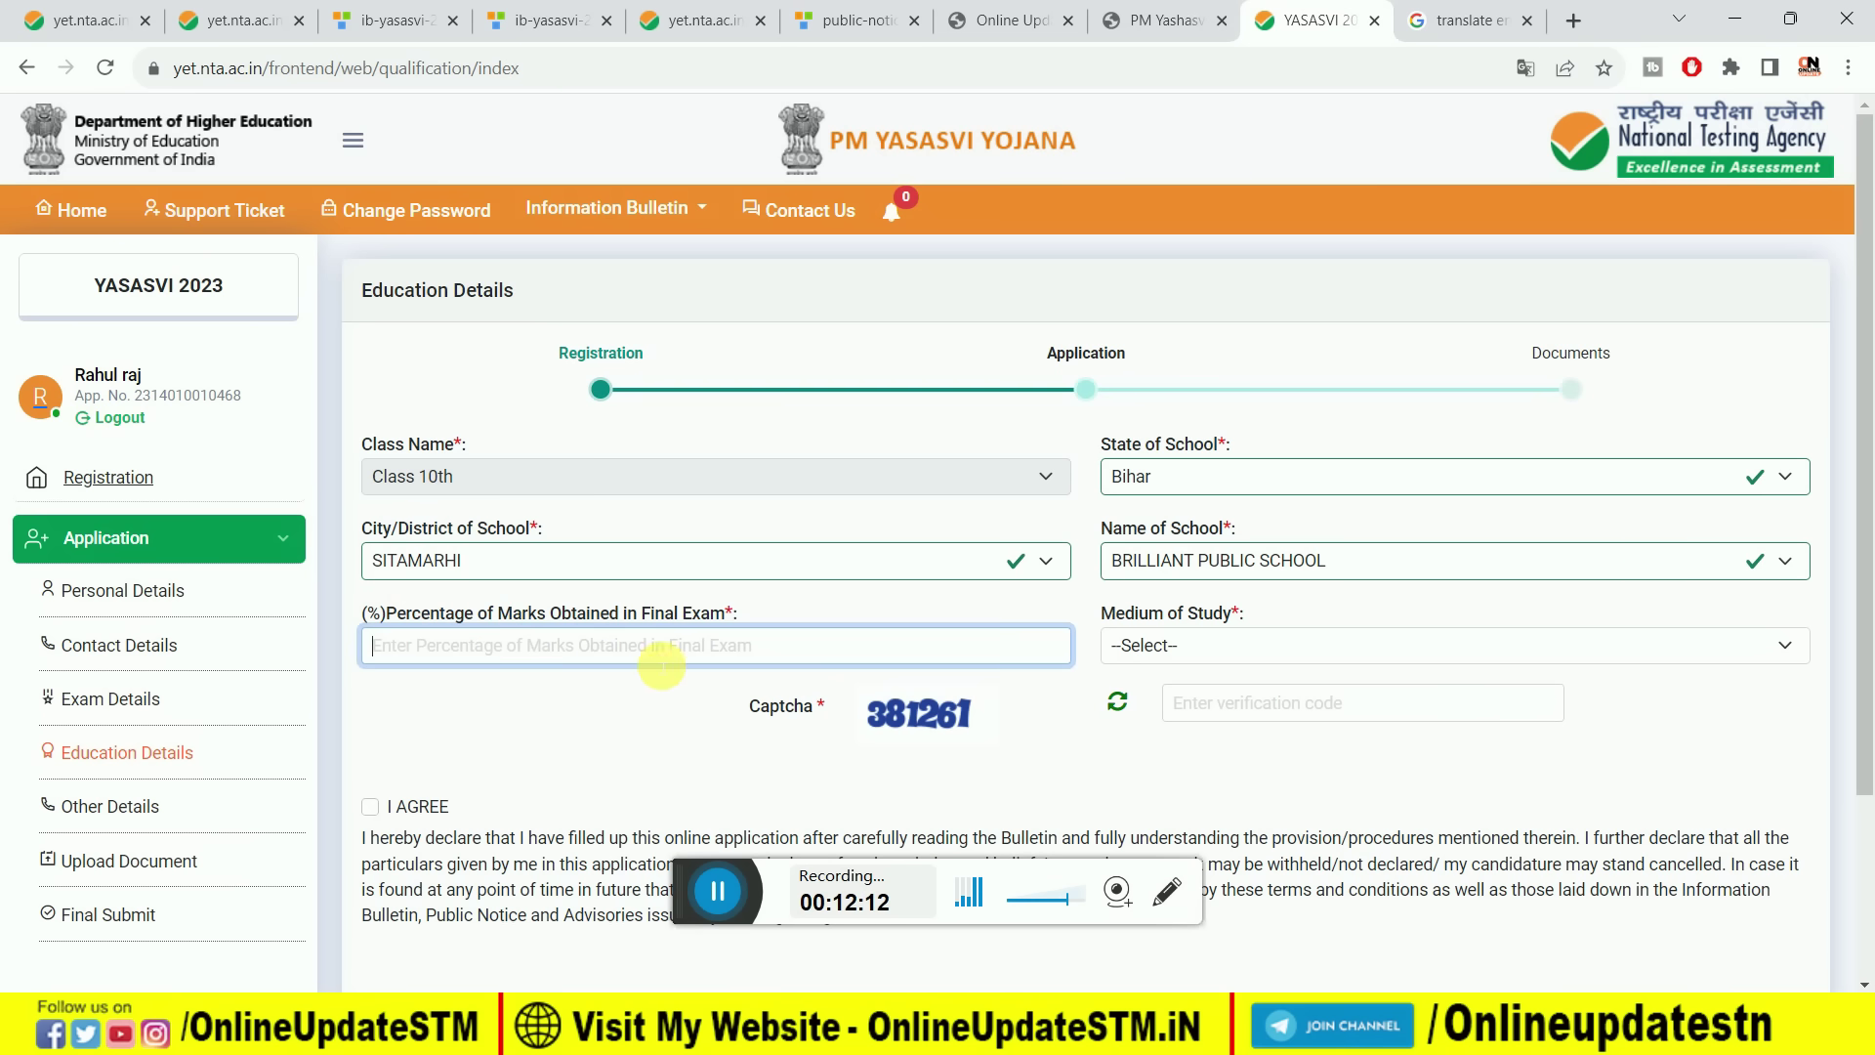
left_click(1205, 658)
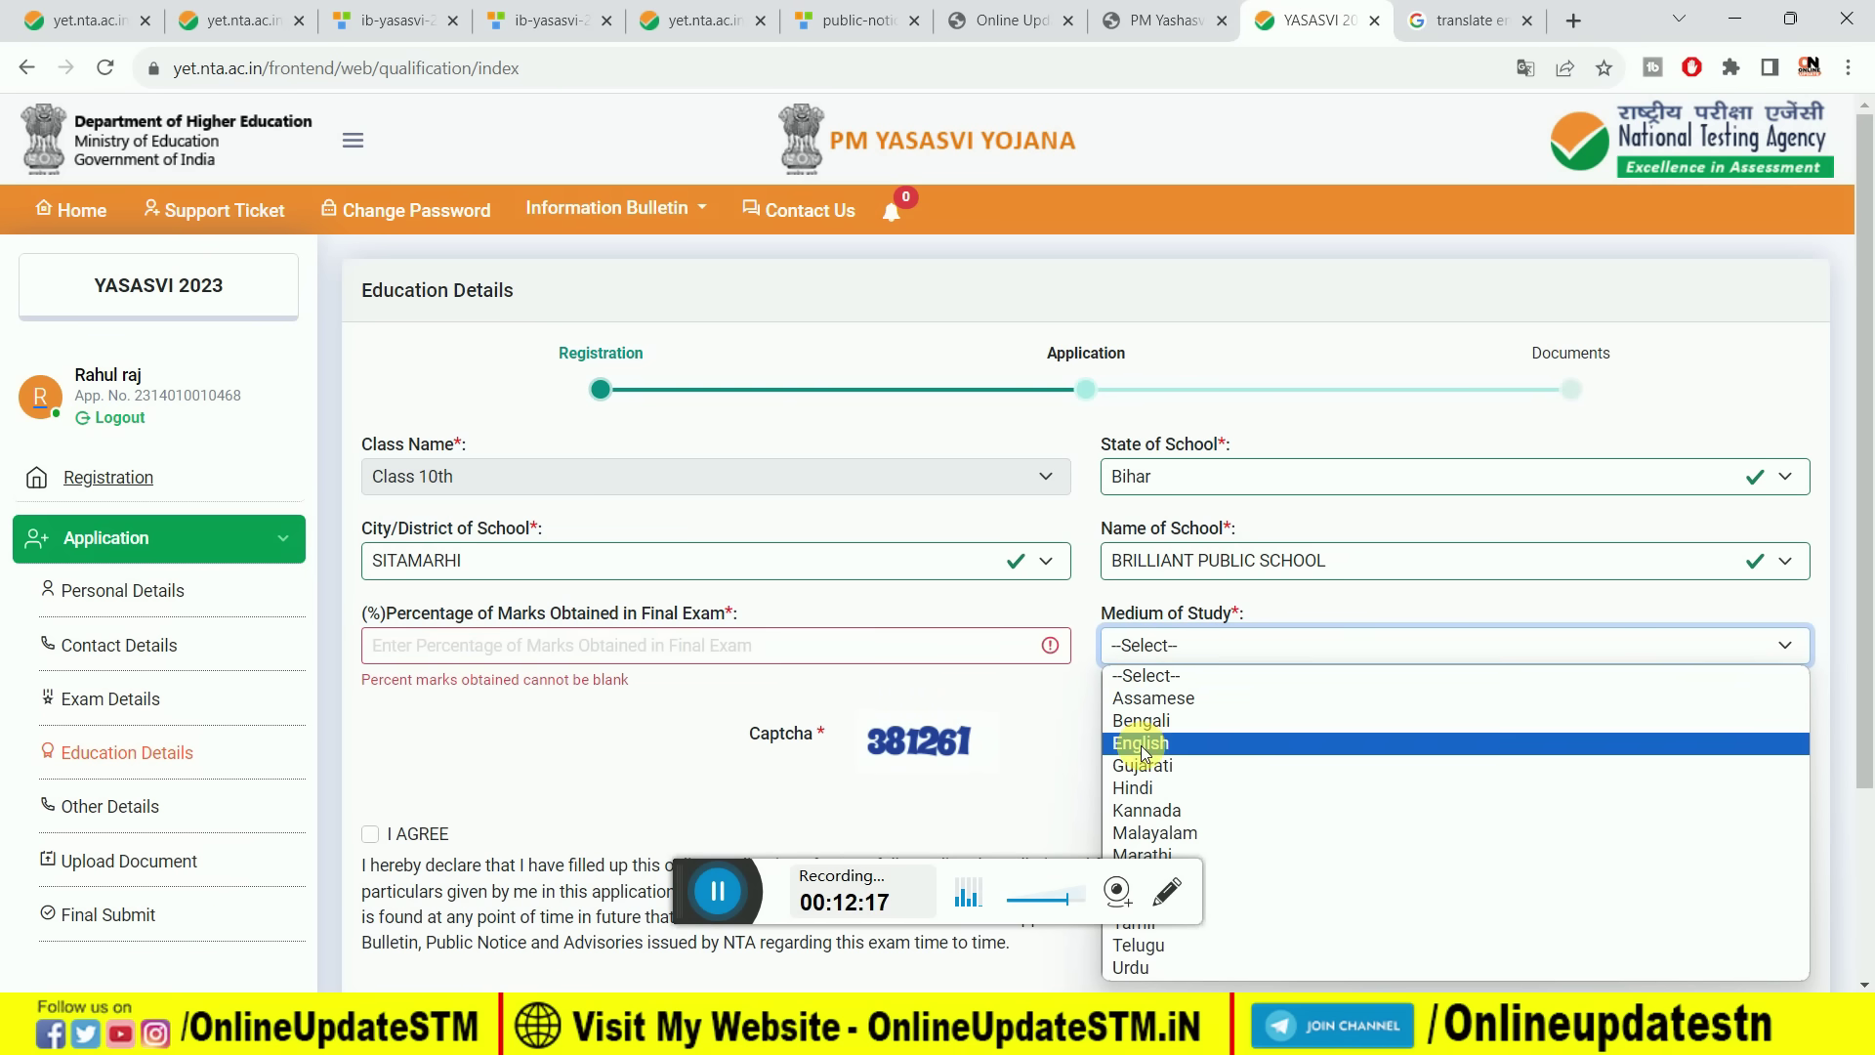
left_click(1187, 784)
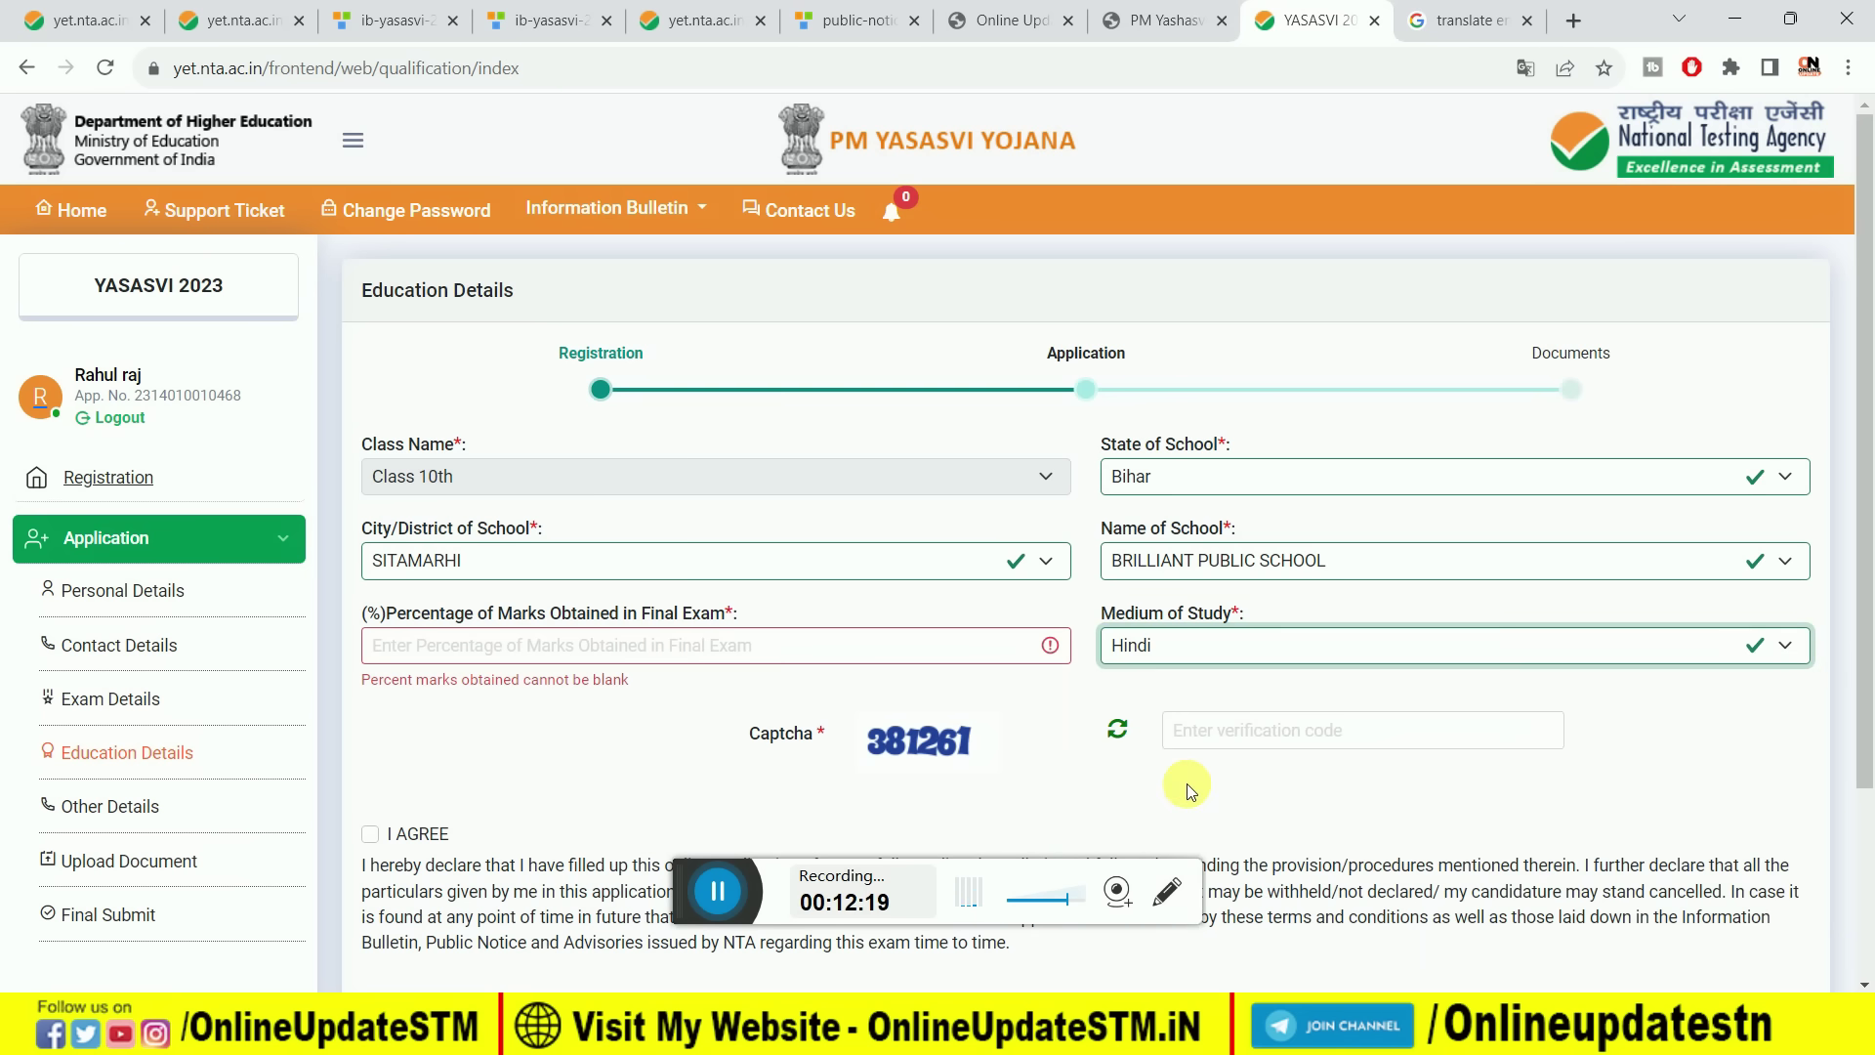
Accept the declaration, save the education details, and acknowledge the message to continue to the Others Details form.
scroll(590, 804, "down", 1)
scroll(590, 808, "down", 2)
left_click(368, 584)
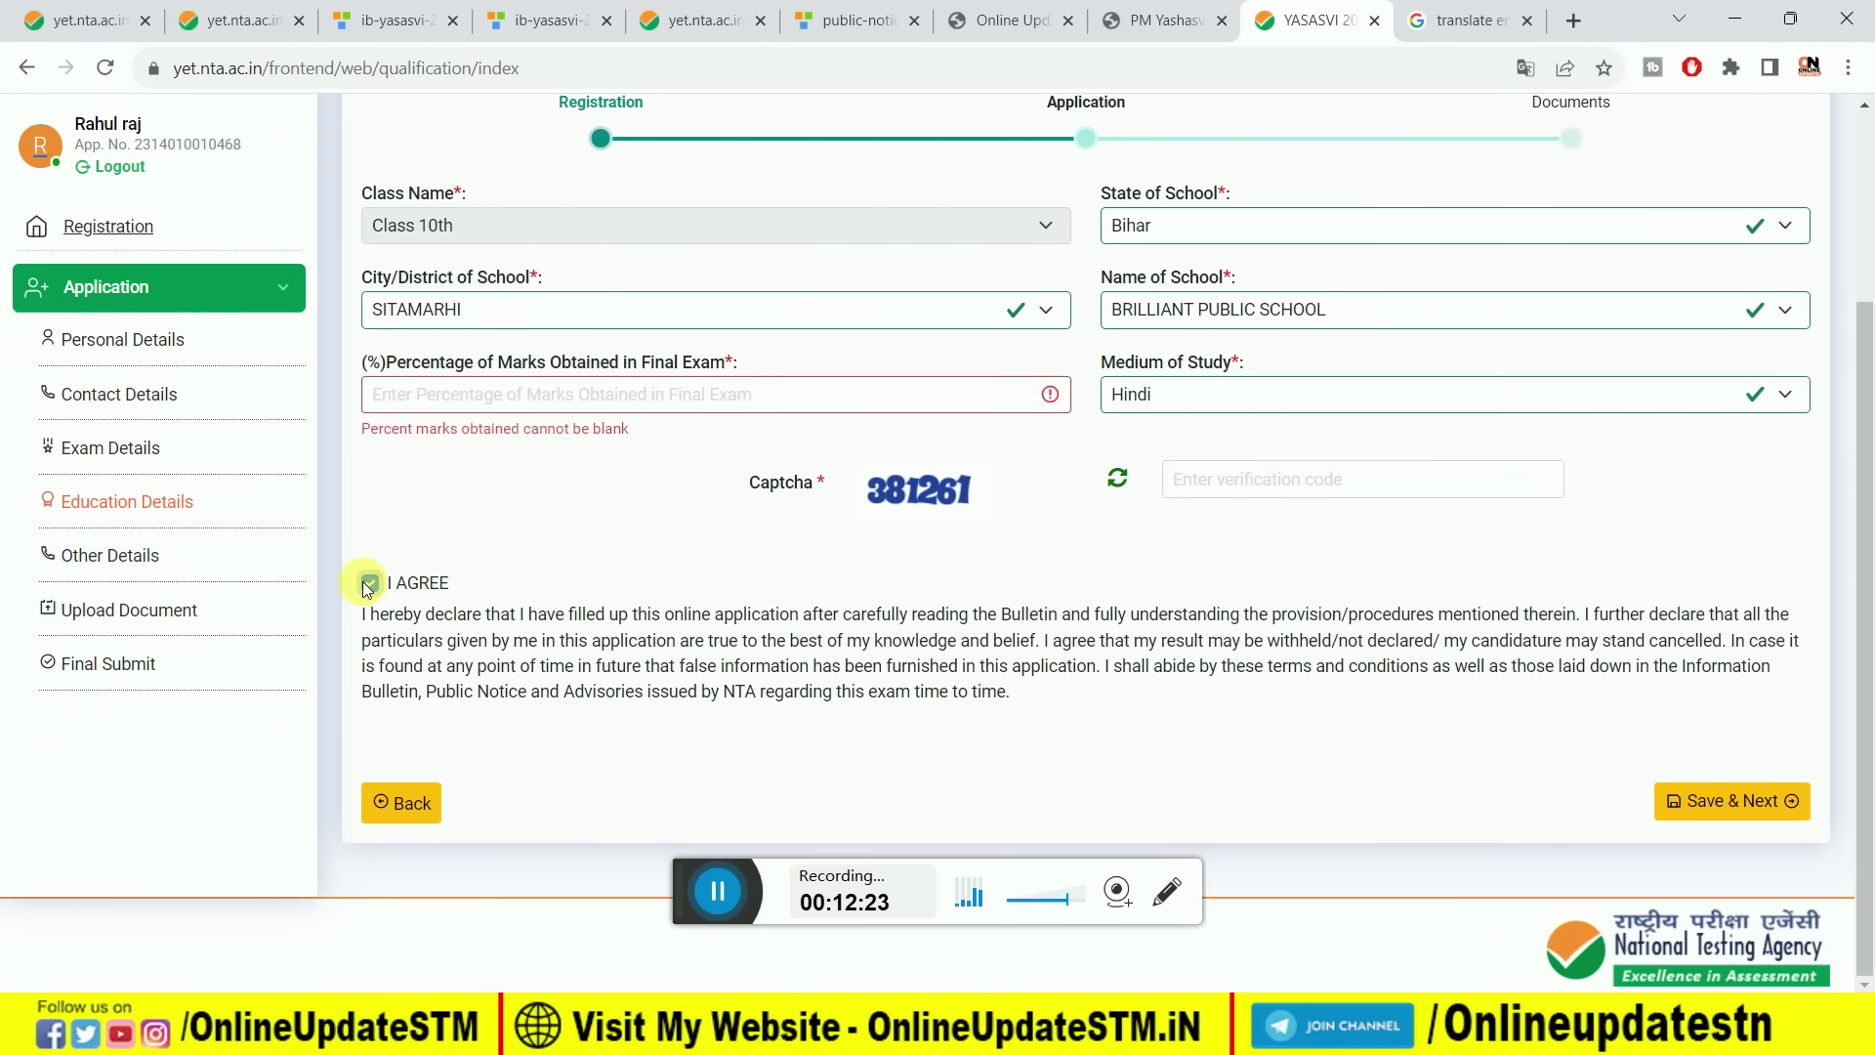
left_click(1719, 816)
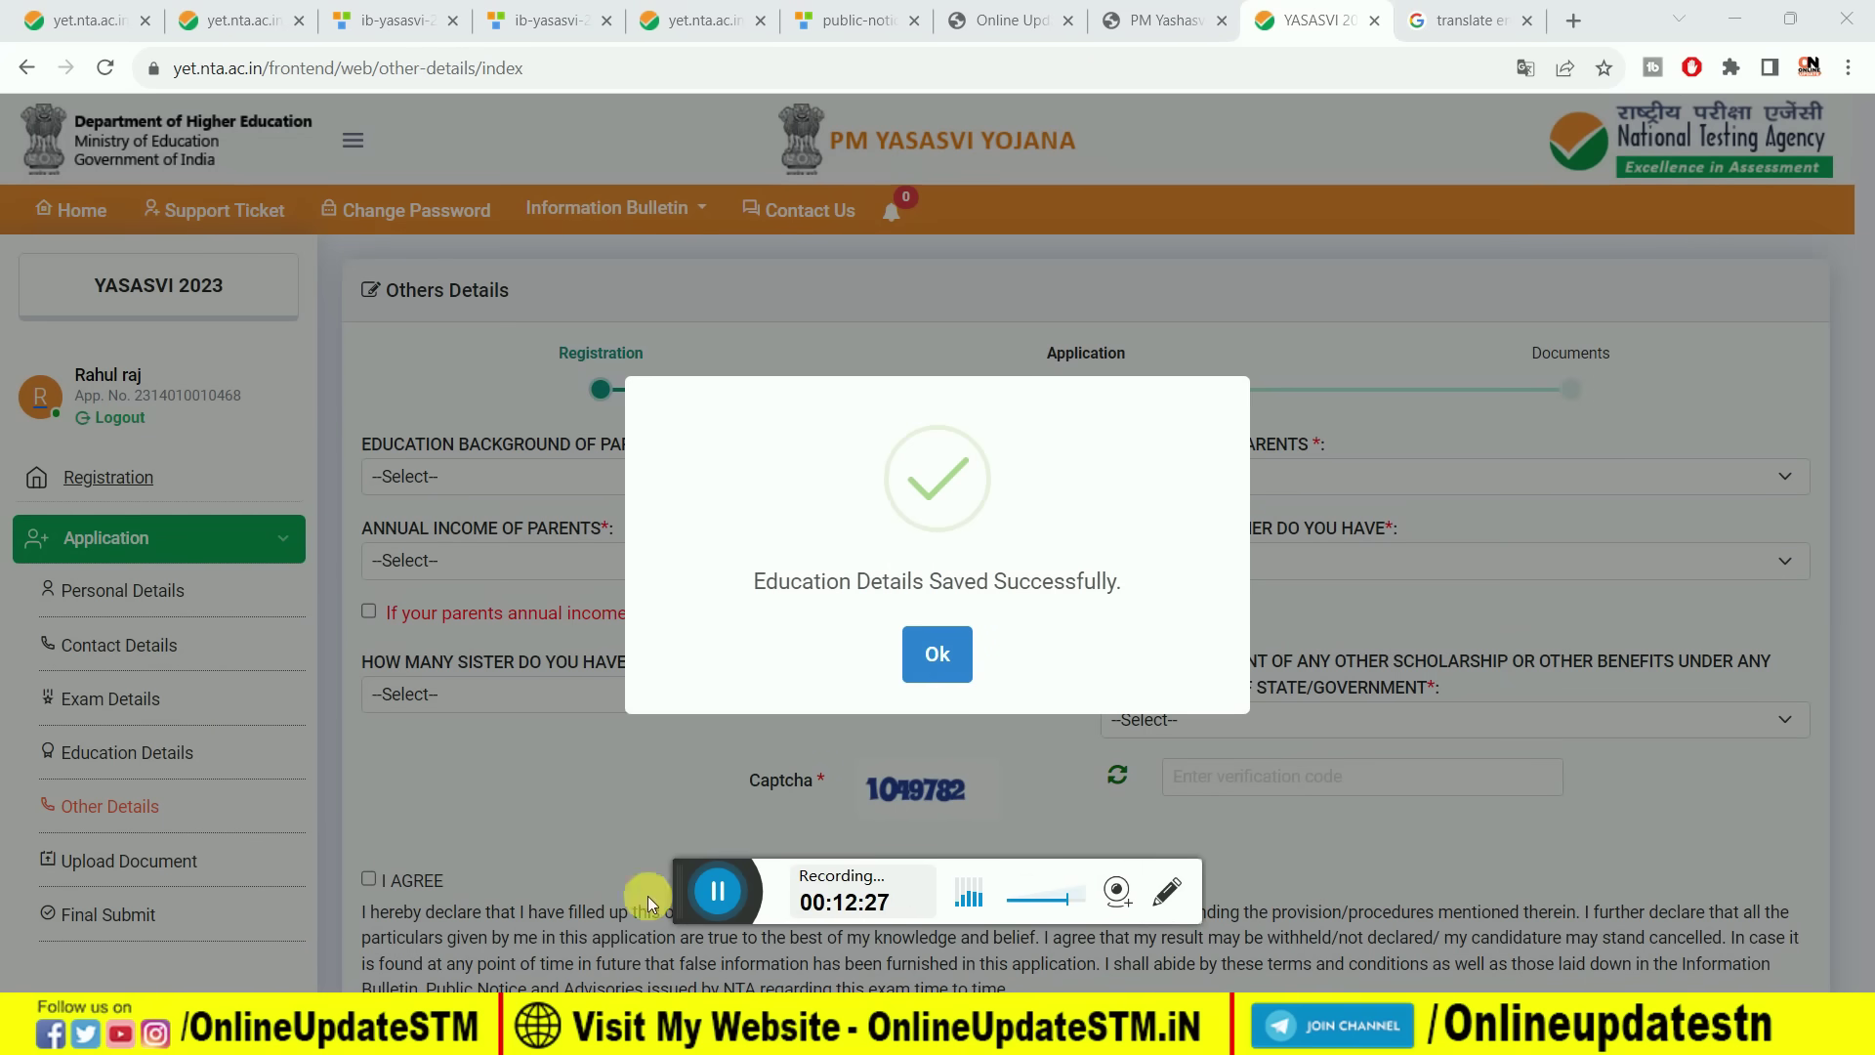
left_click(929, 647)
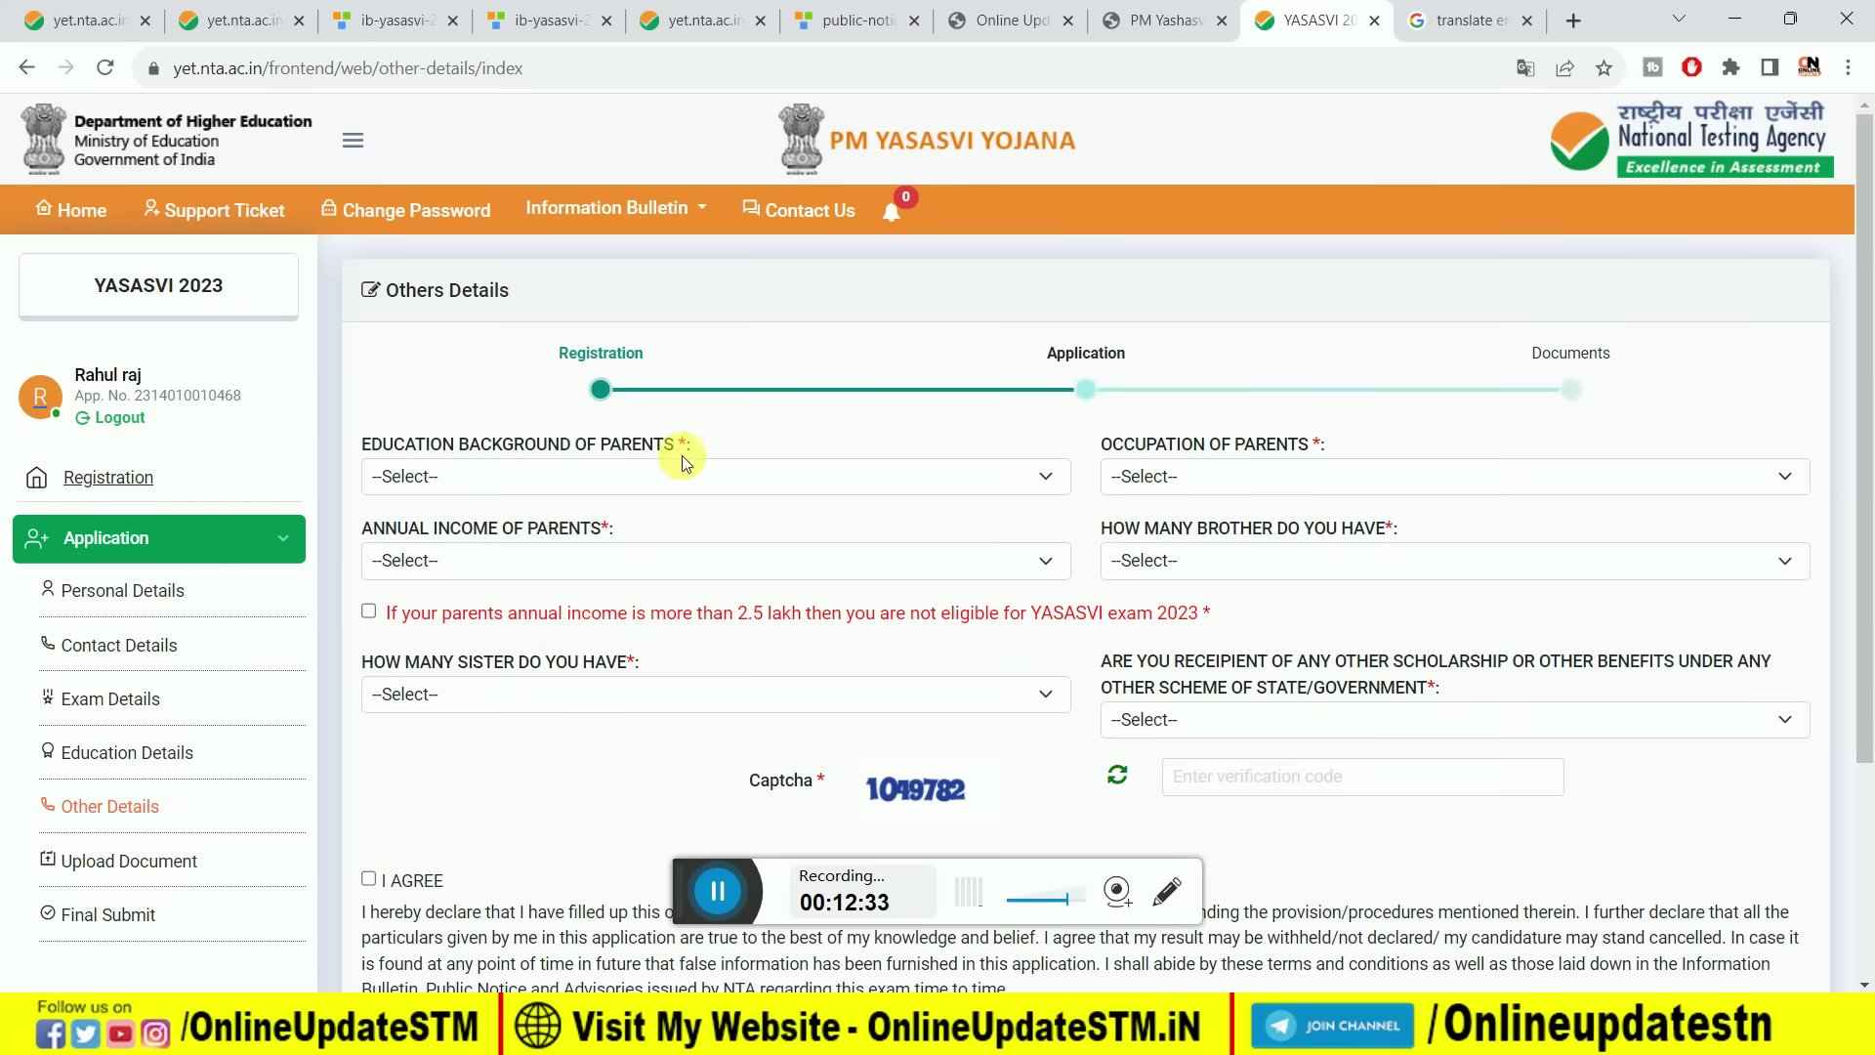
Set the parents' education background to GRADUATE and their occupation to AGRICULTURE.
left_click(717, 889)
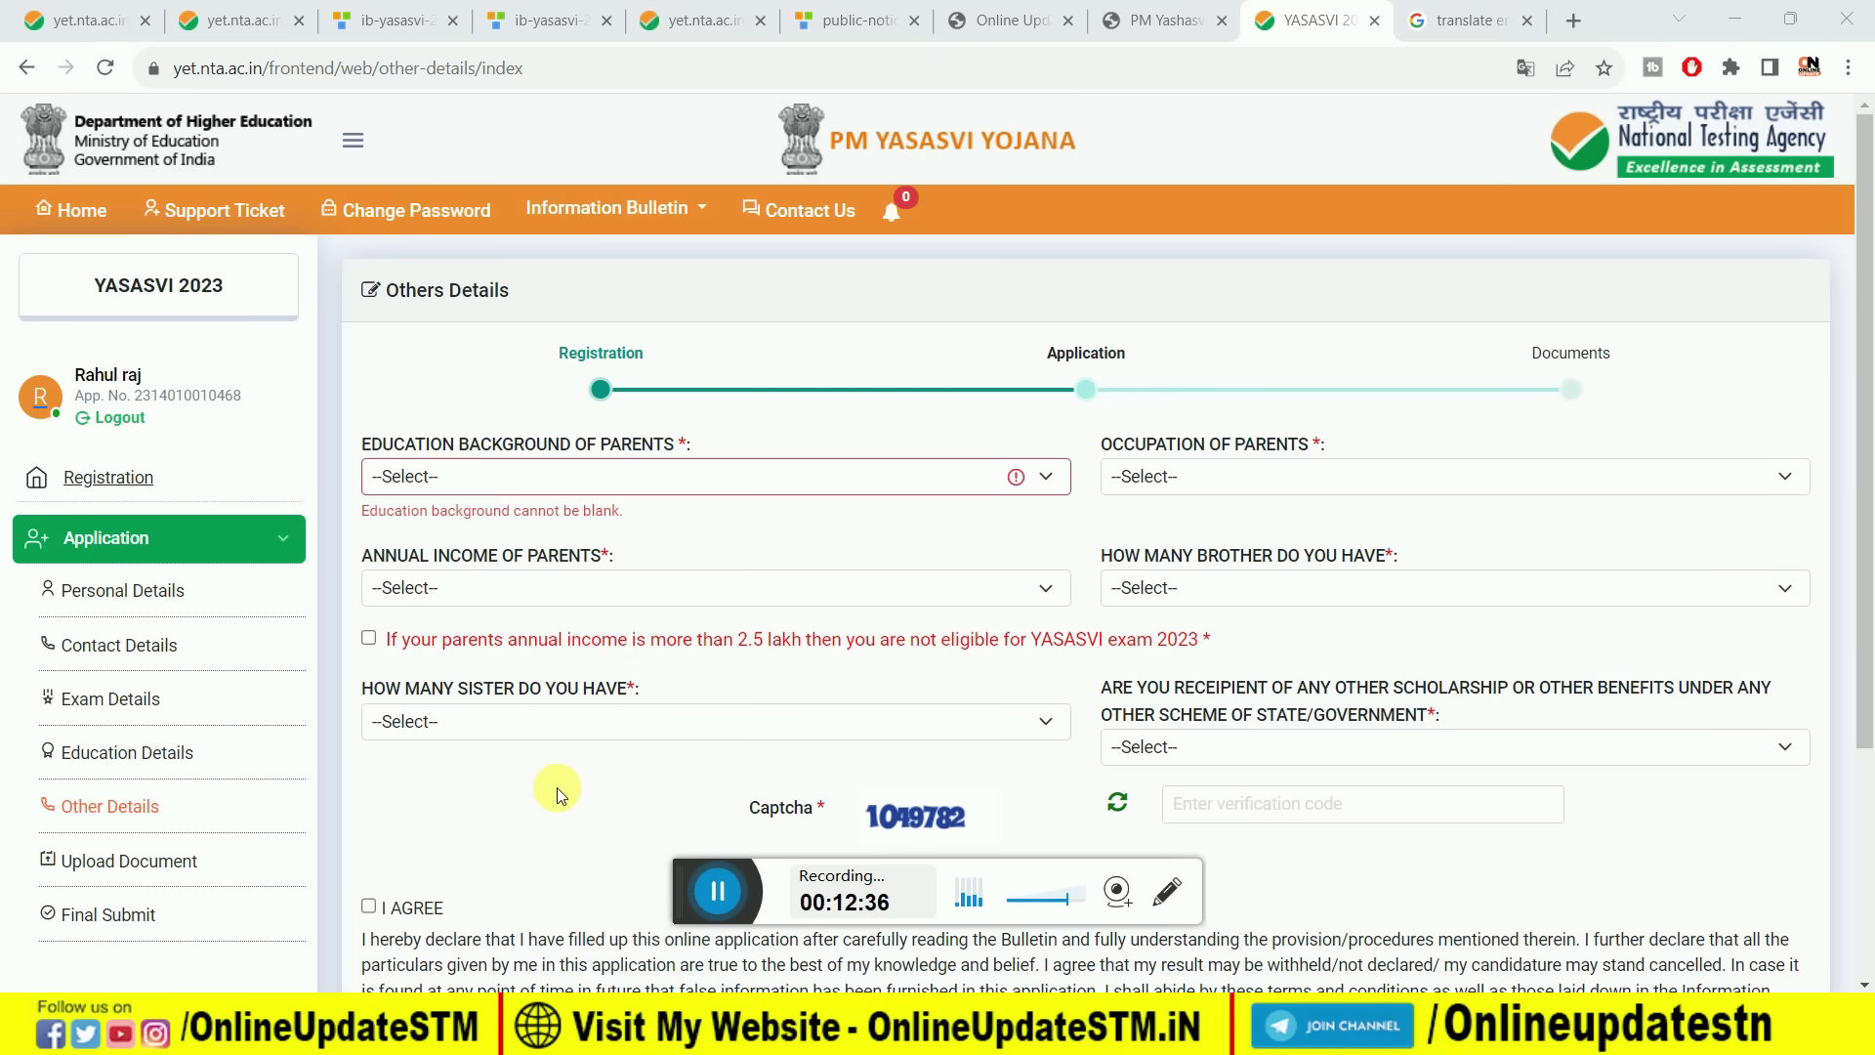
left_click(560, 478)
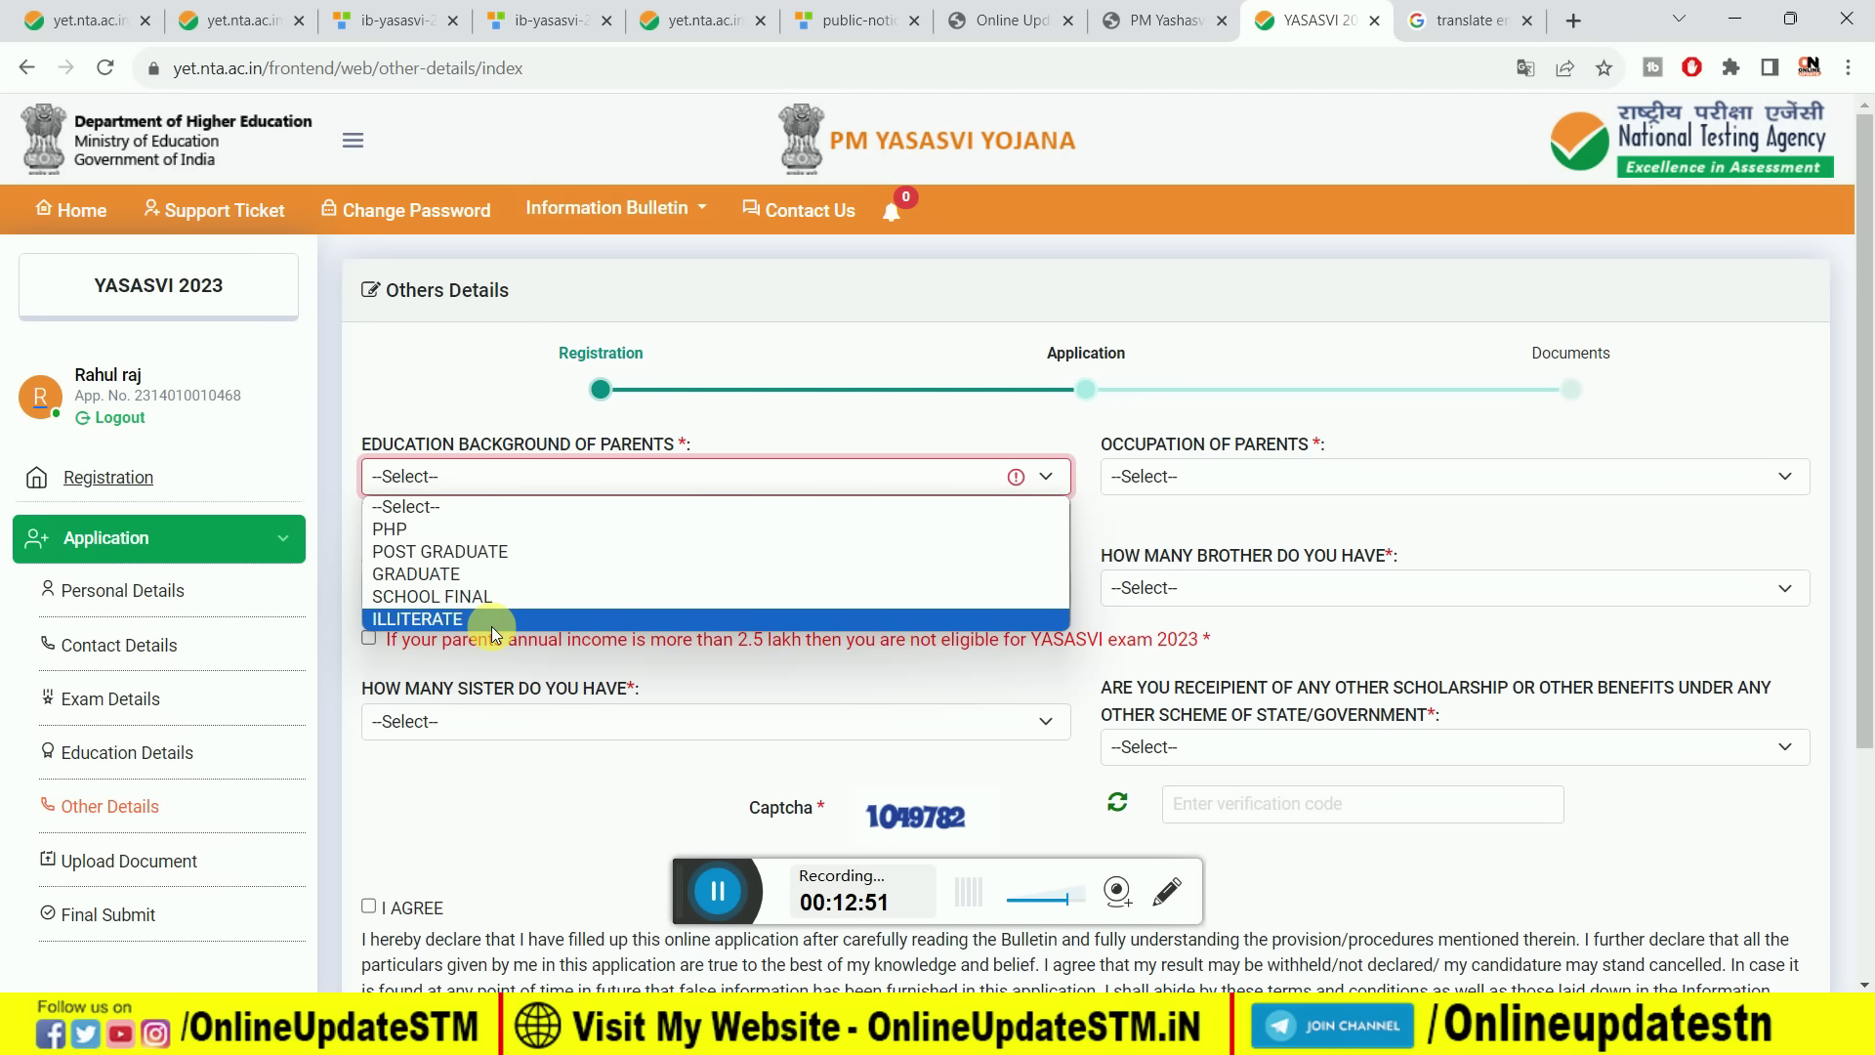
left_click(484, 574)
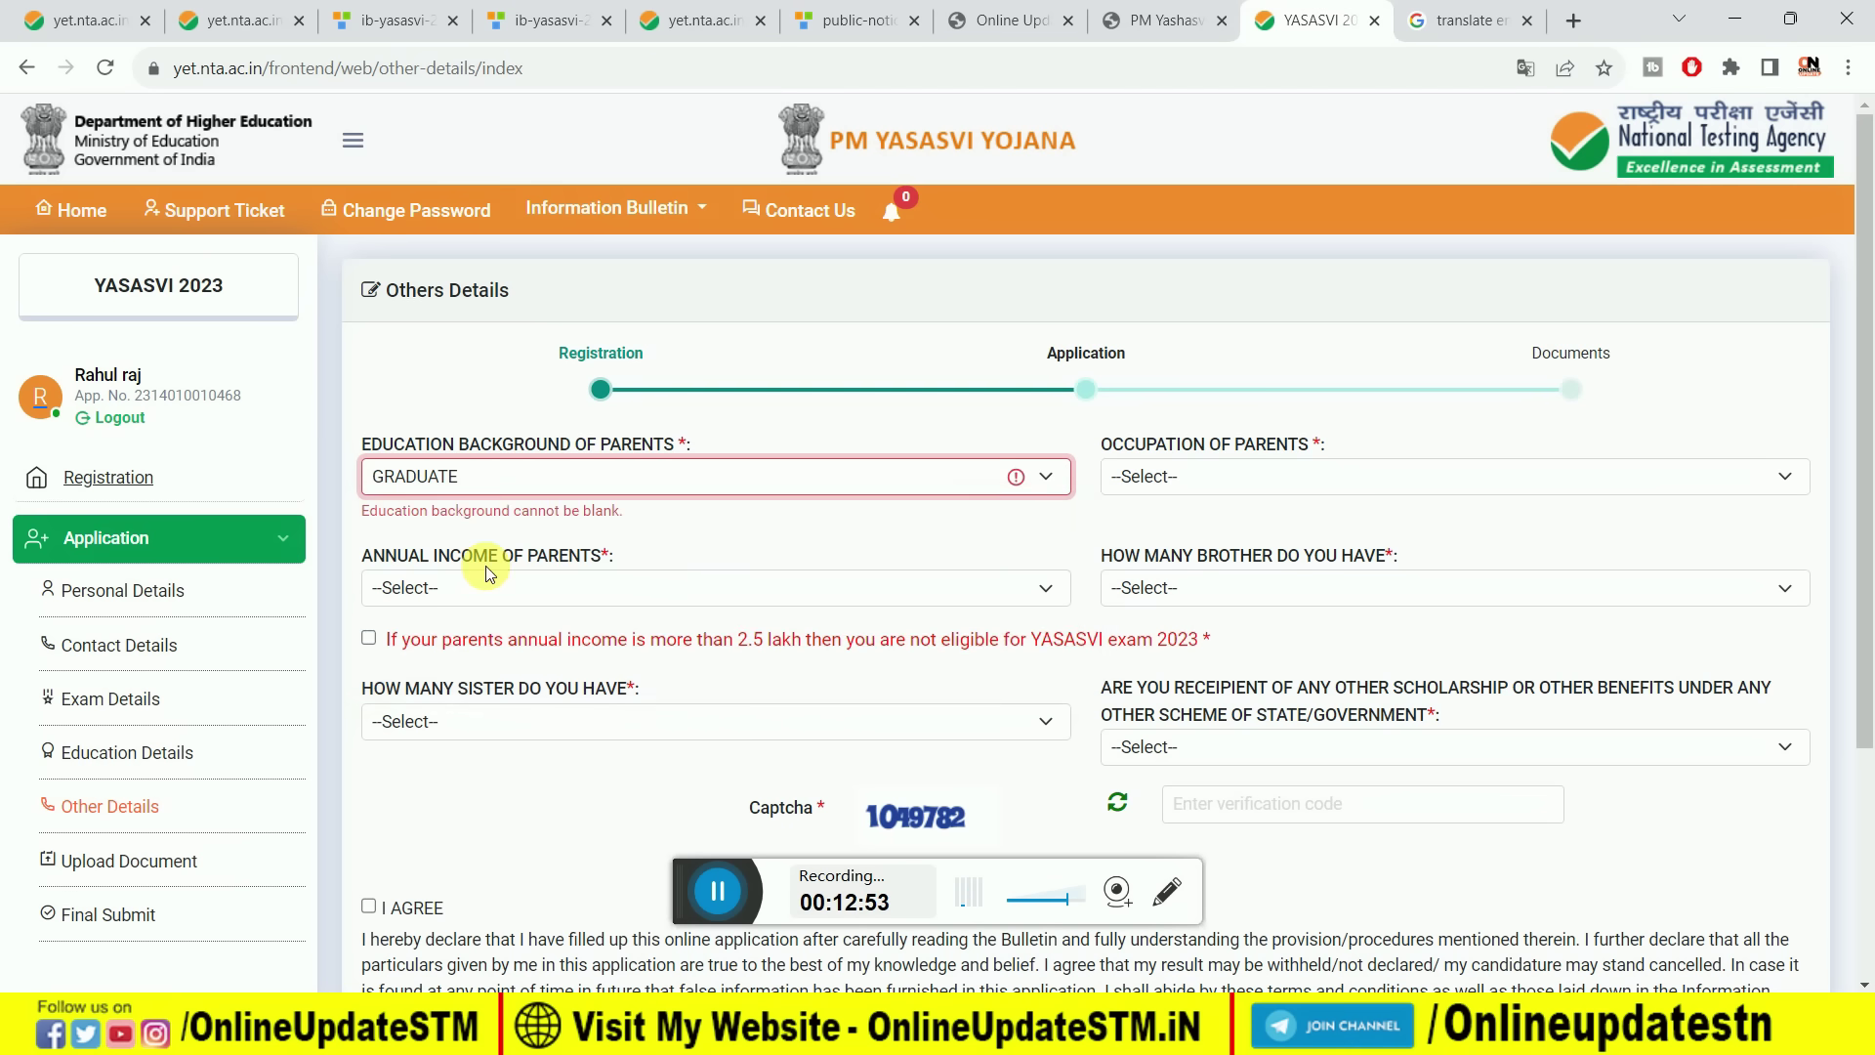
left_click(1221, 478)
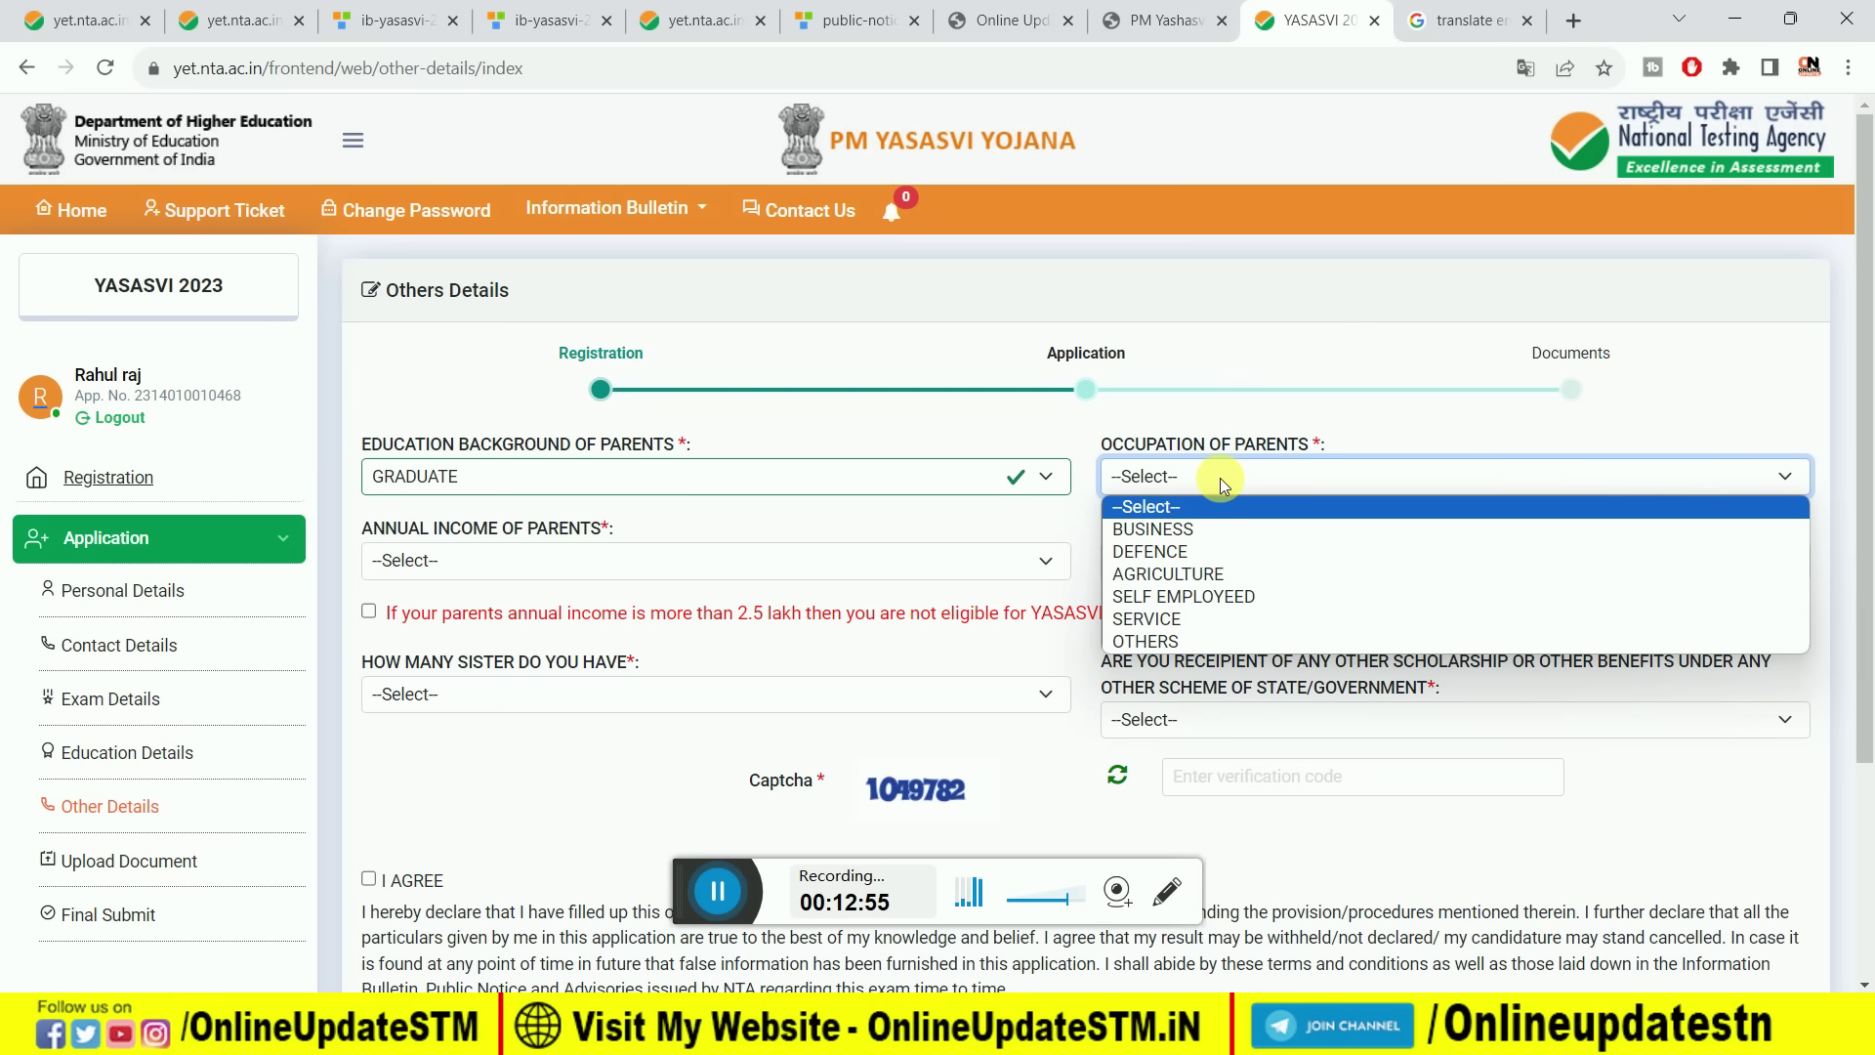
left_click(1186, 573)
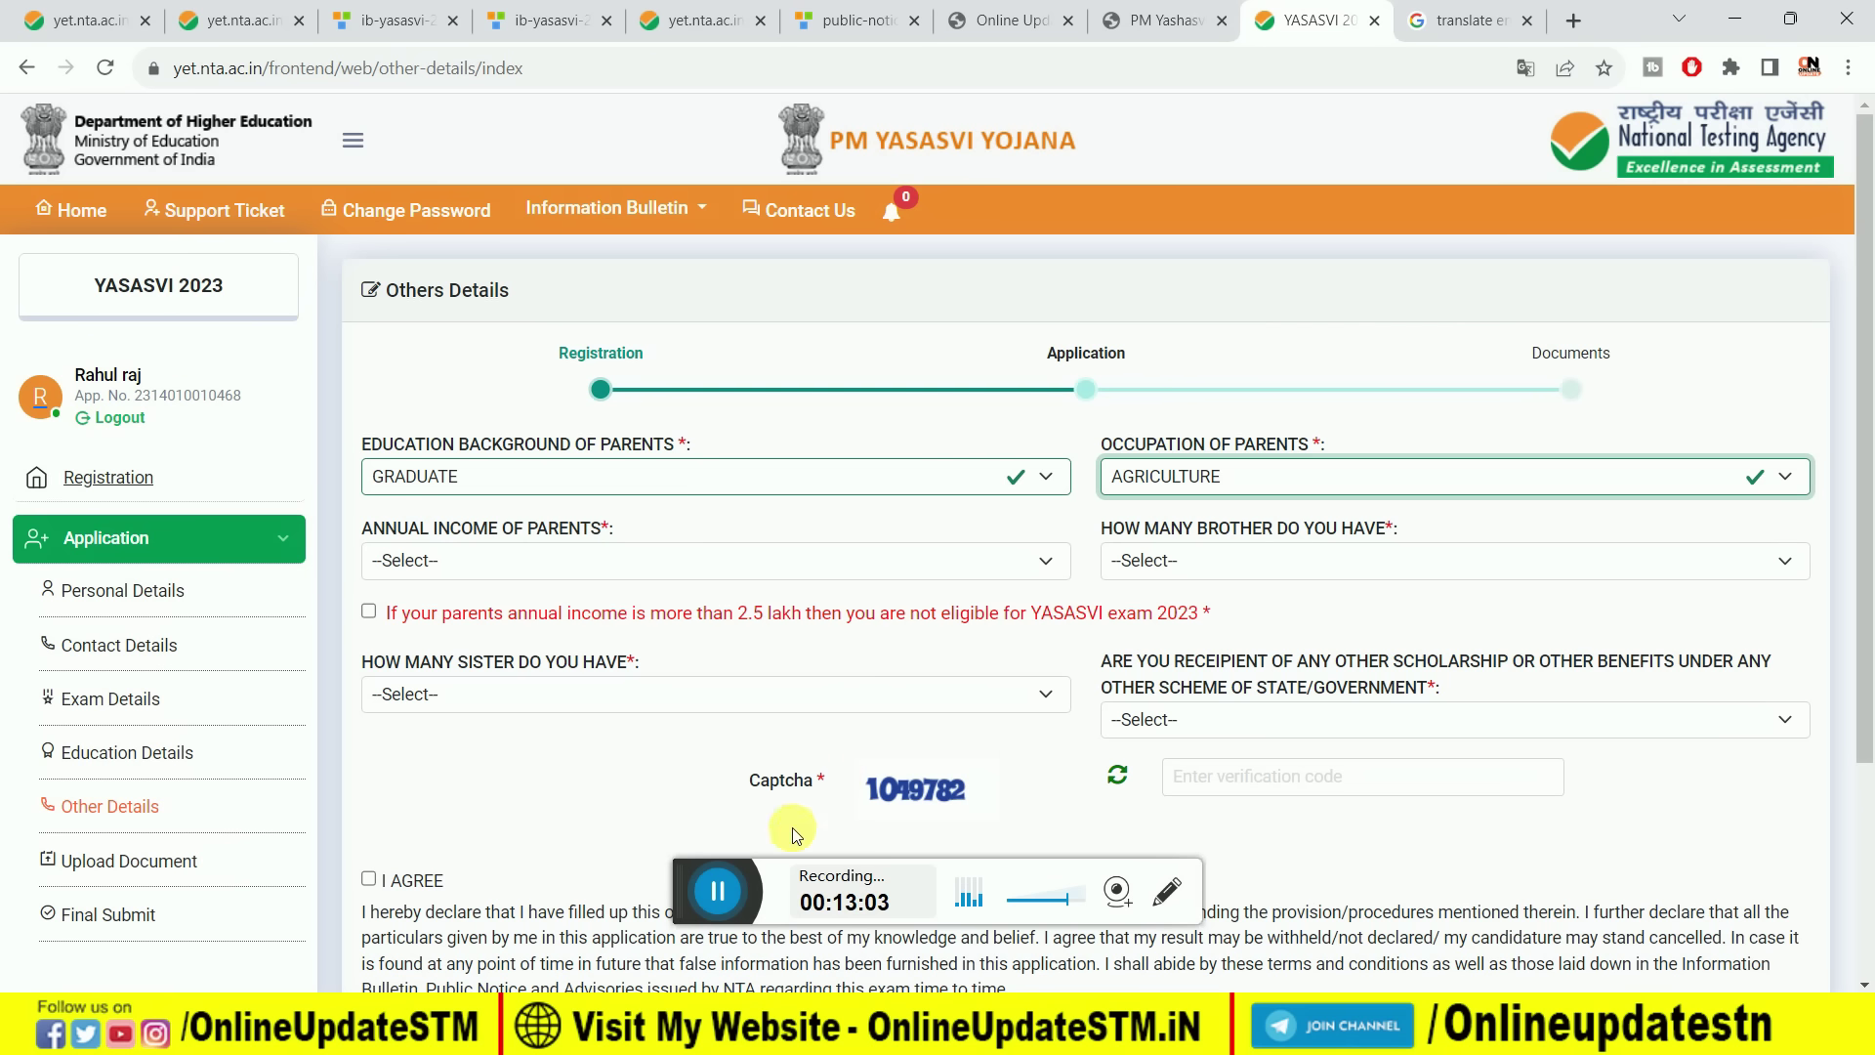
Set the parents' annual income to "Not more than 2.5 lakhs".
left_click(707, 901)
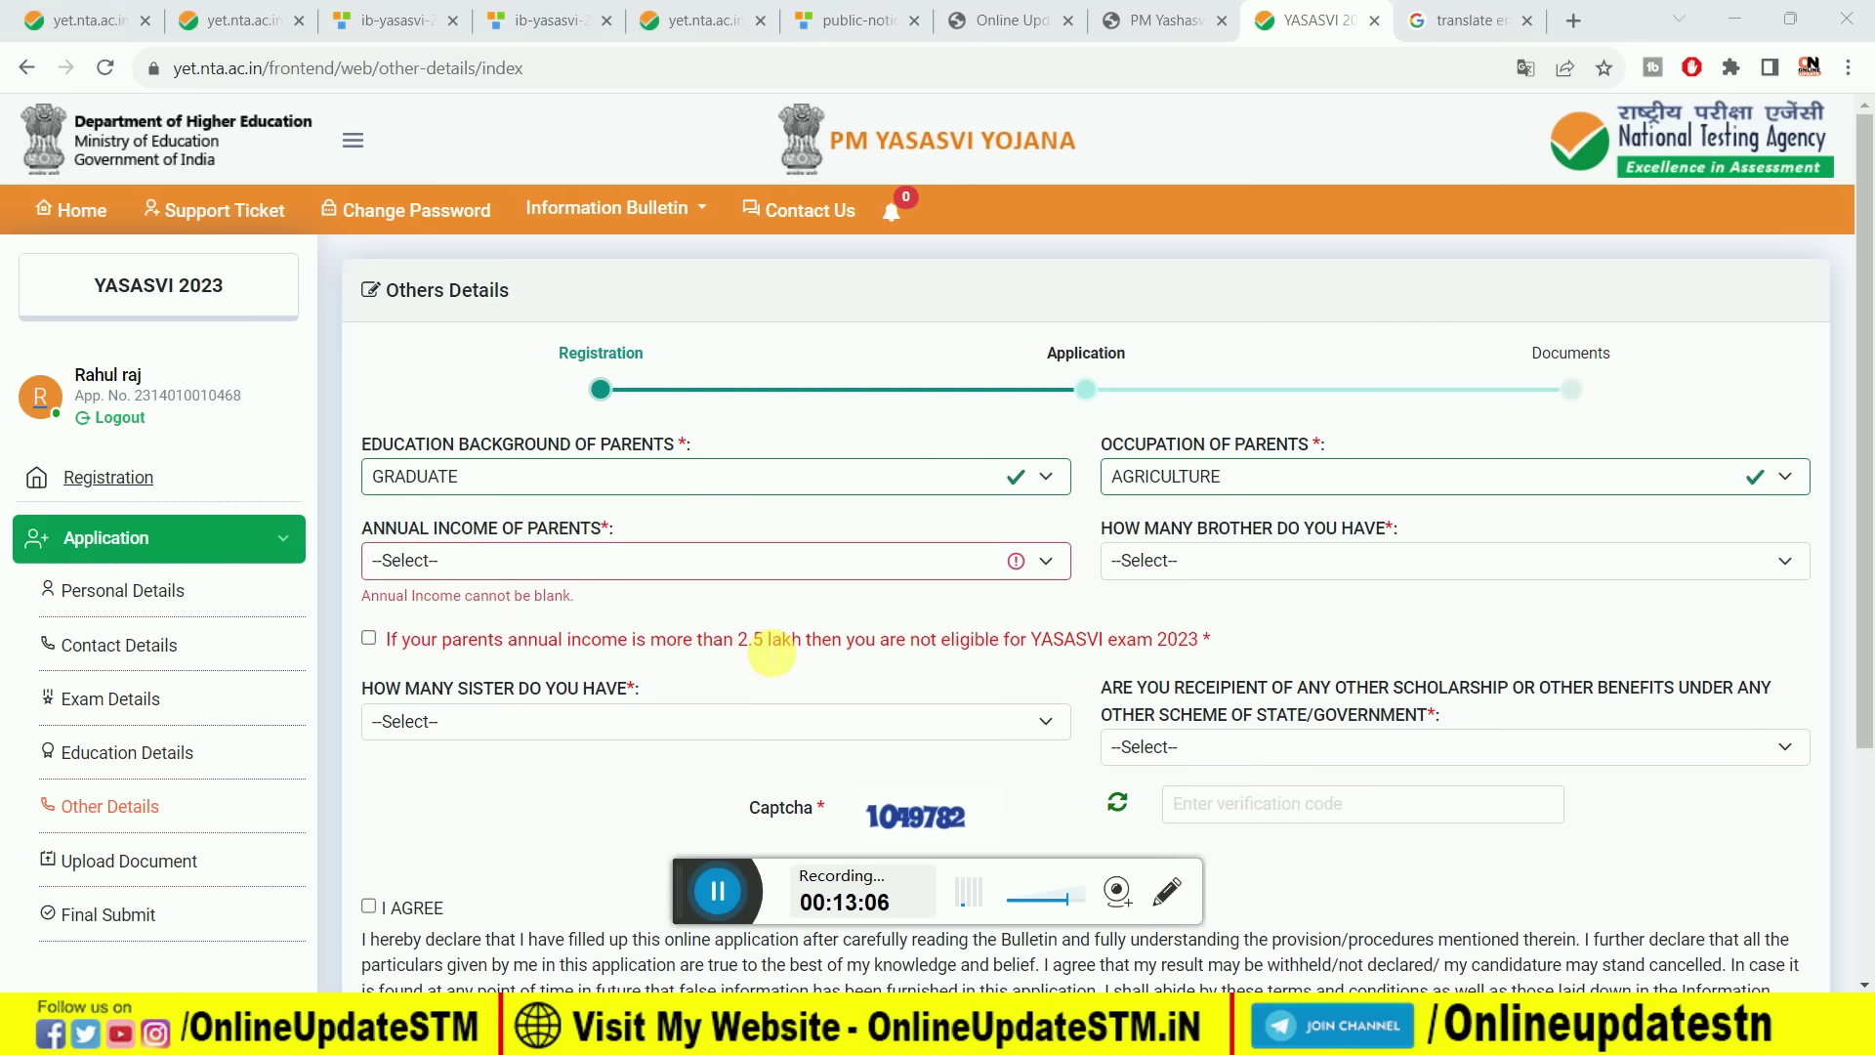
left_click(631, 549)
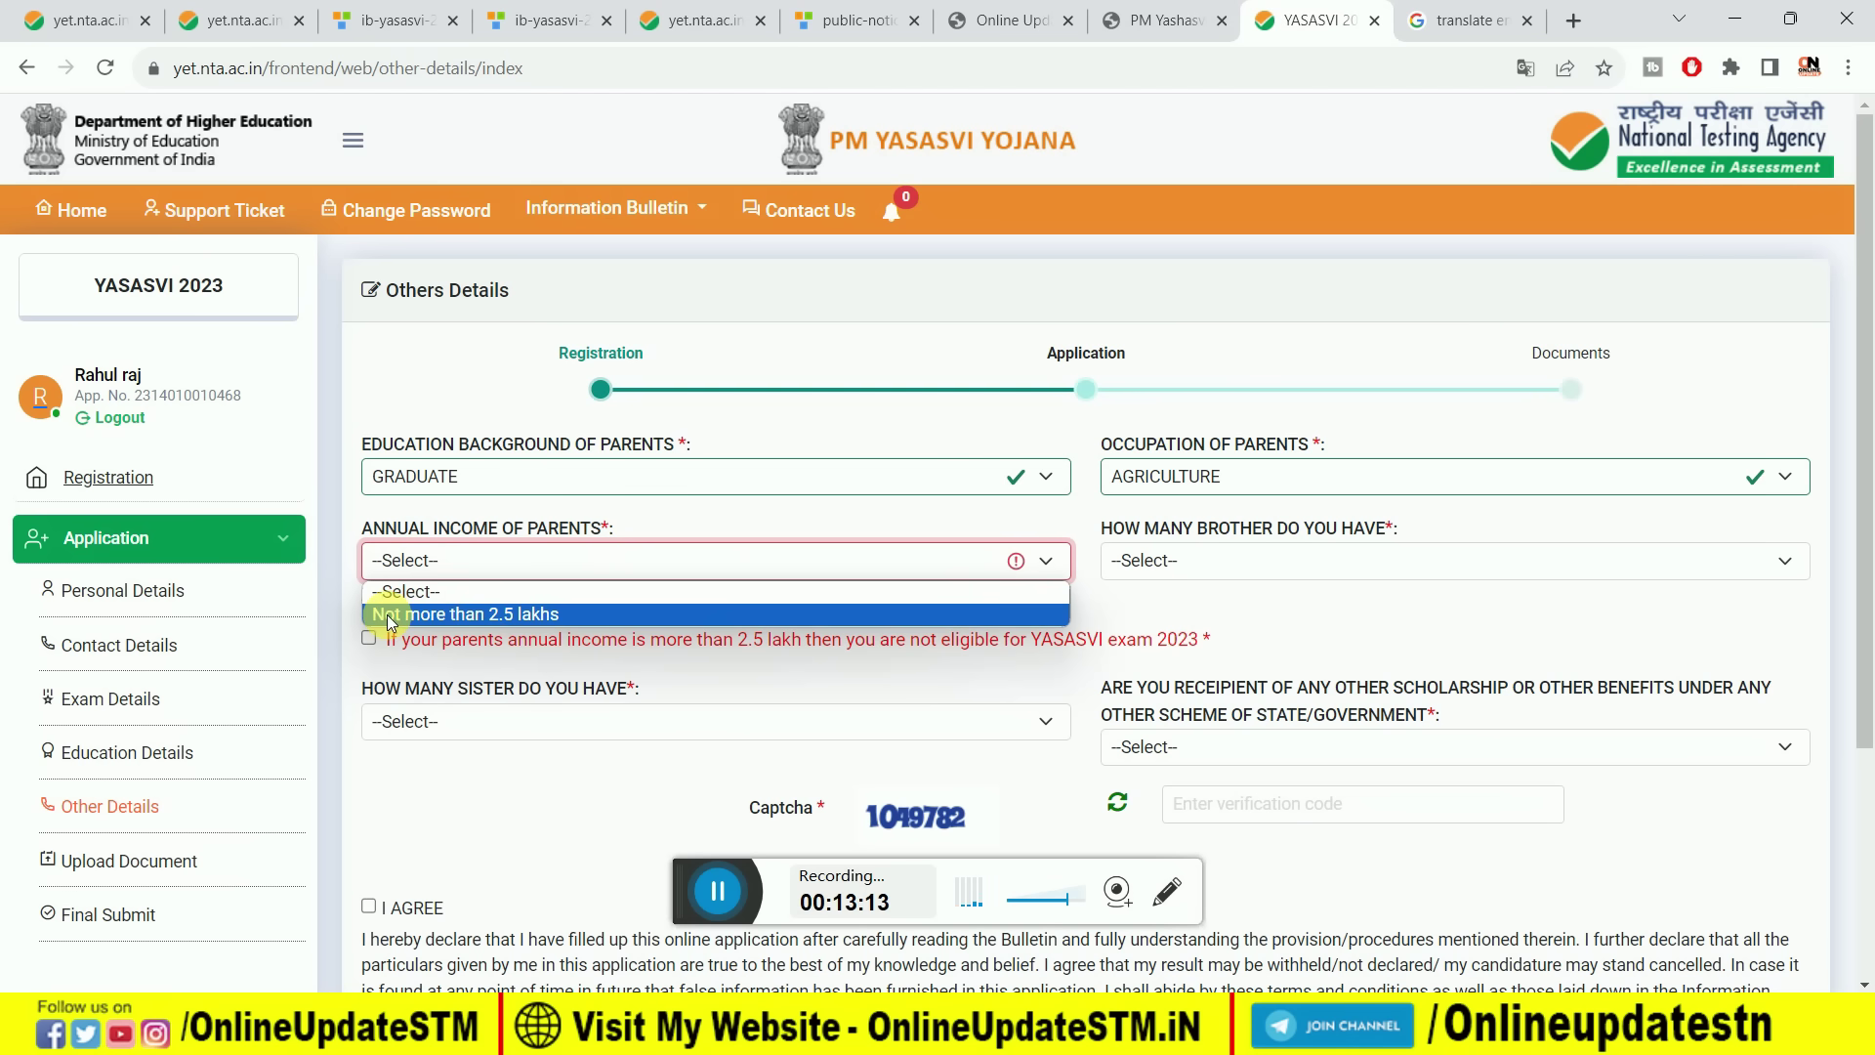
left_click(431, 617)
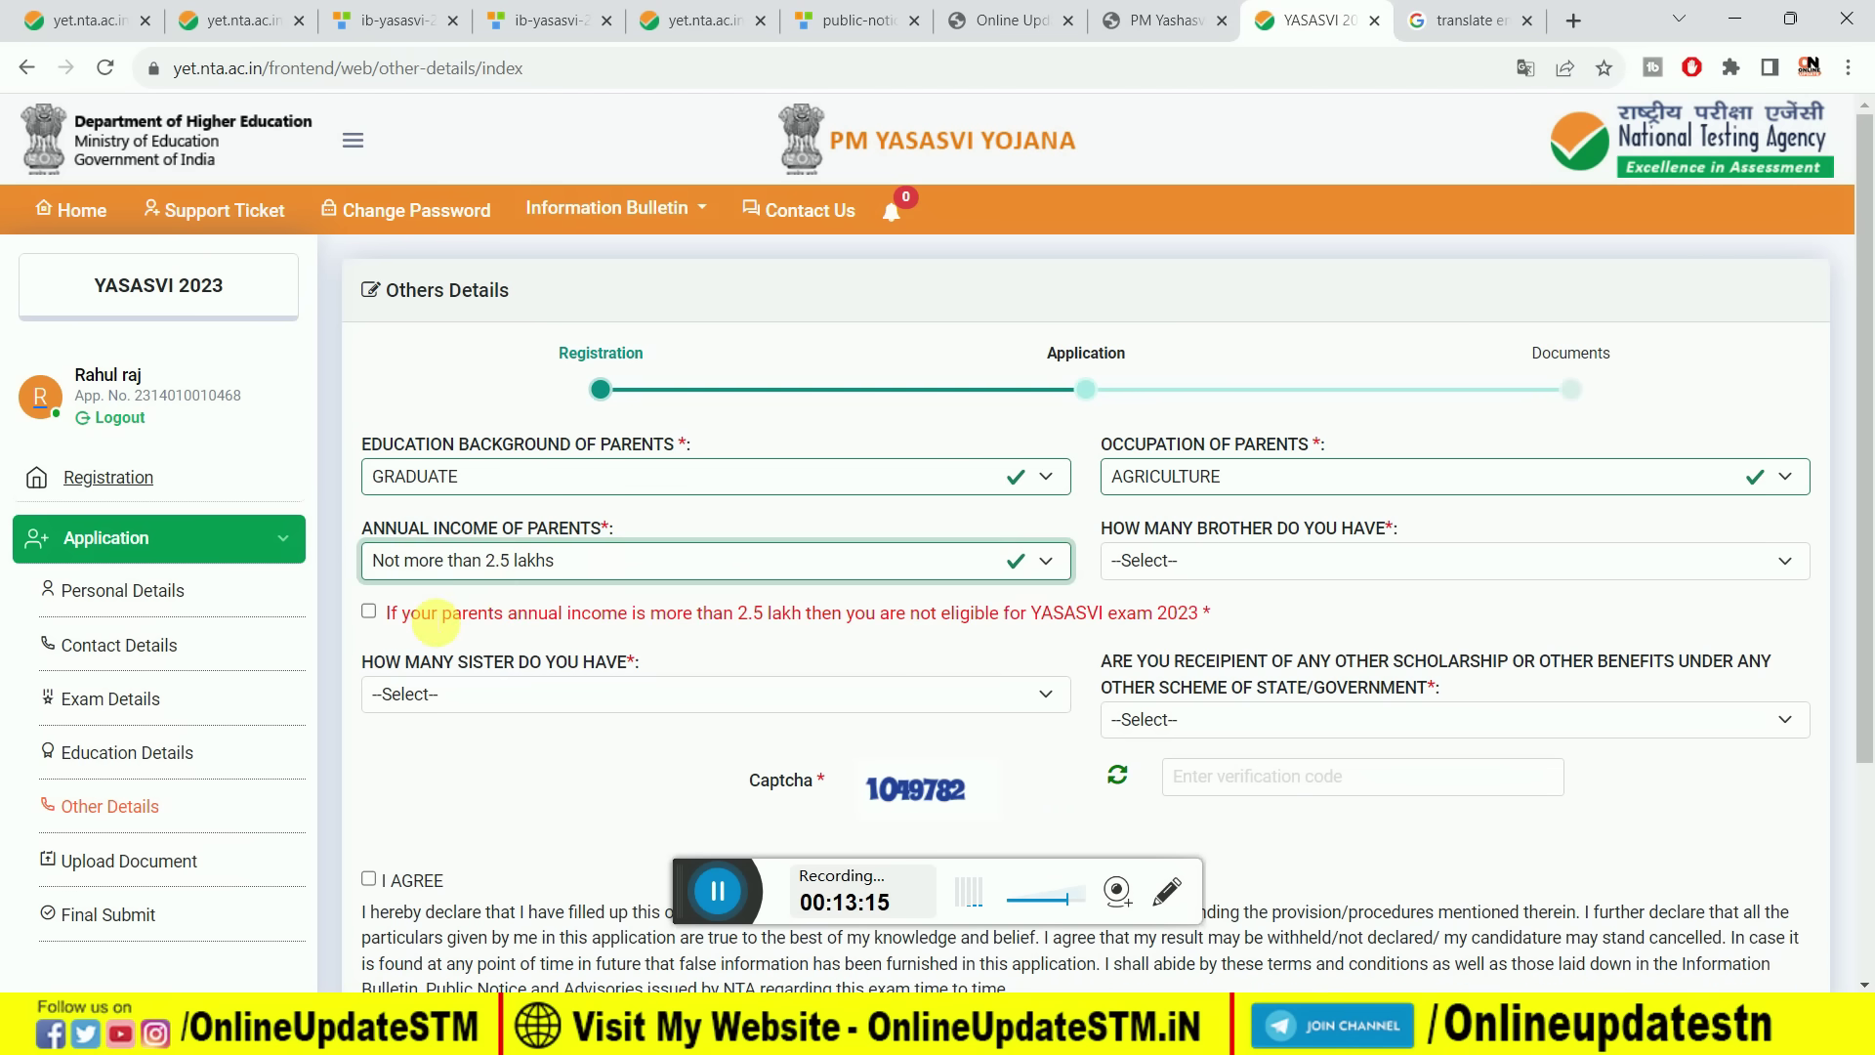
Set the number of brothers to 2 and the number of sisters to 2.
left_click(1172, 560)
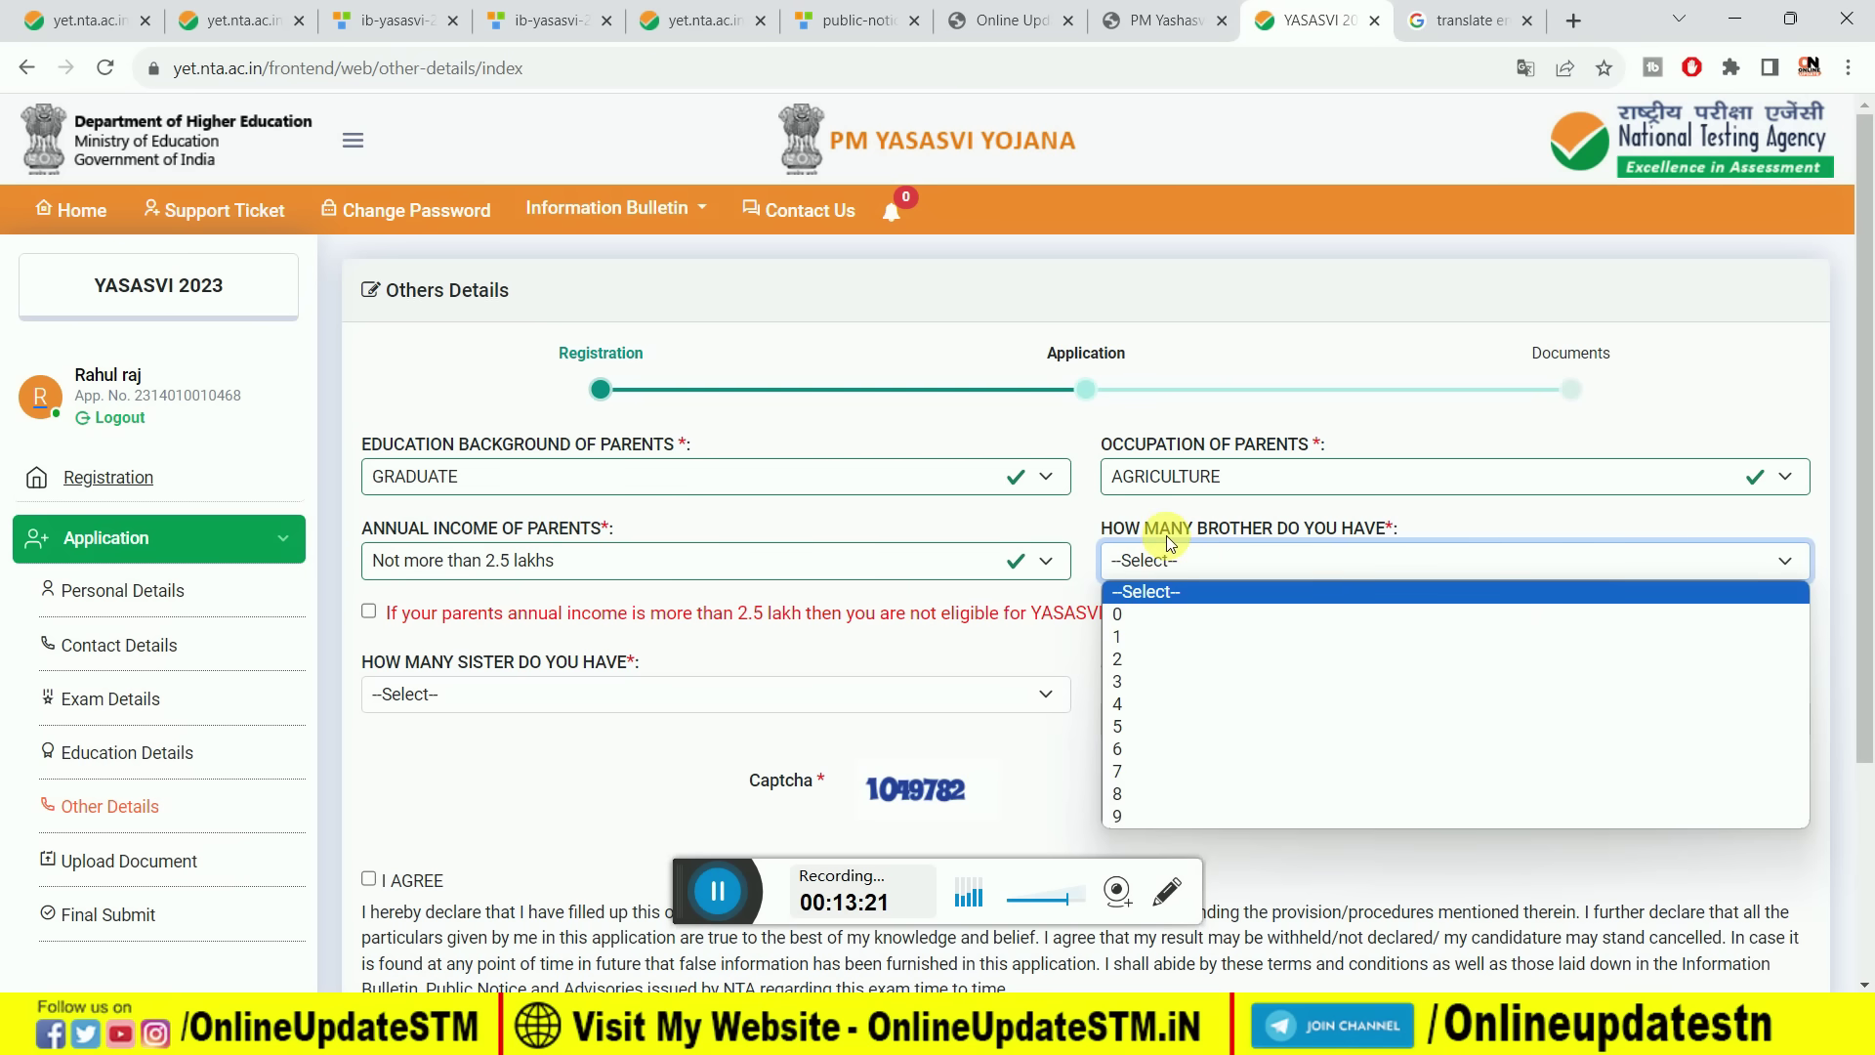
left_click(1244, 656)
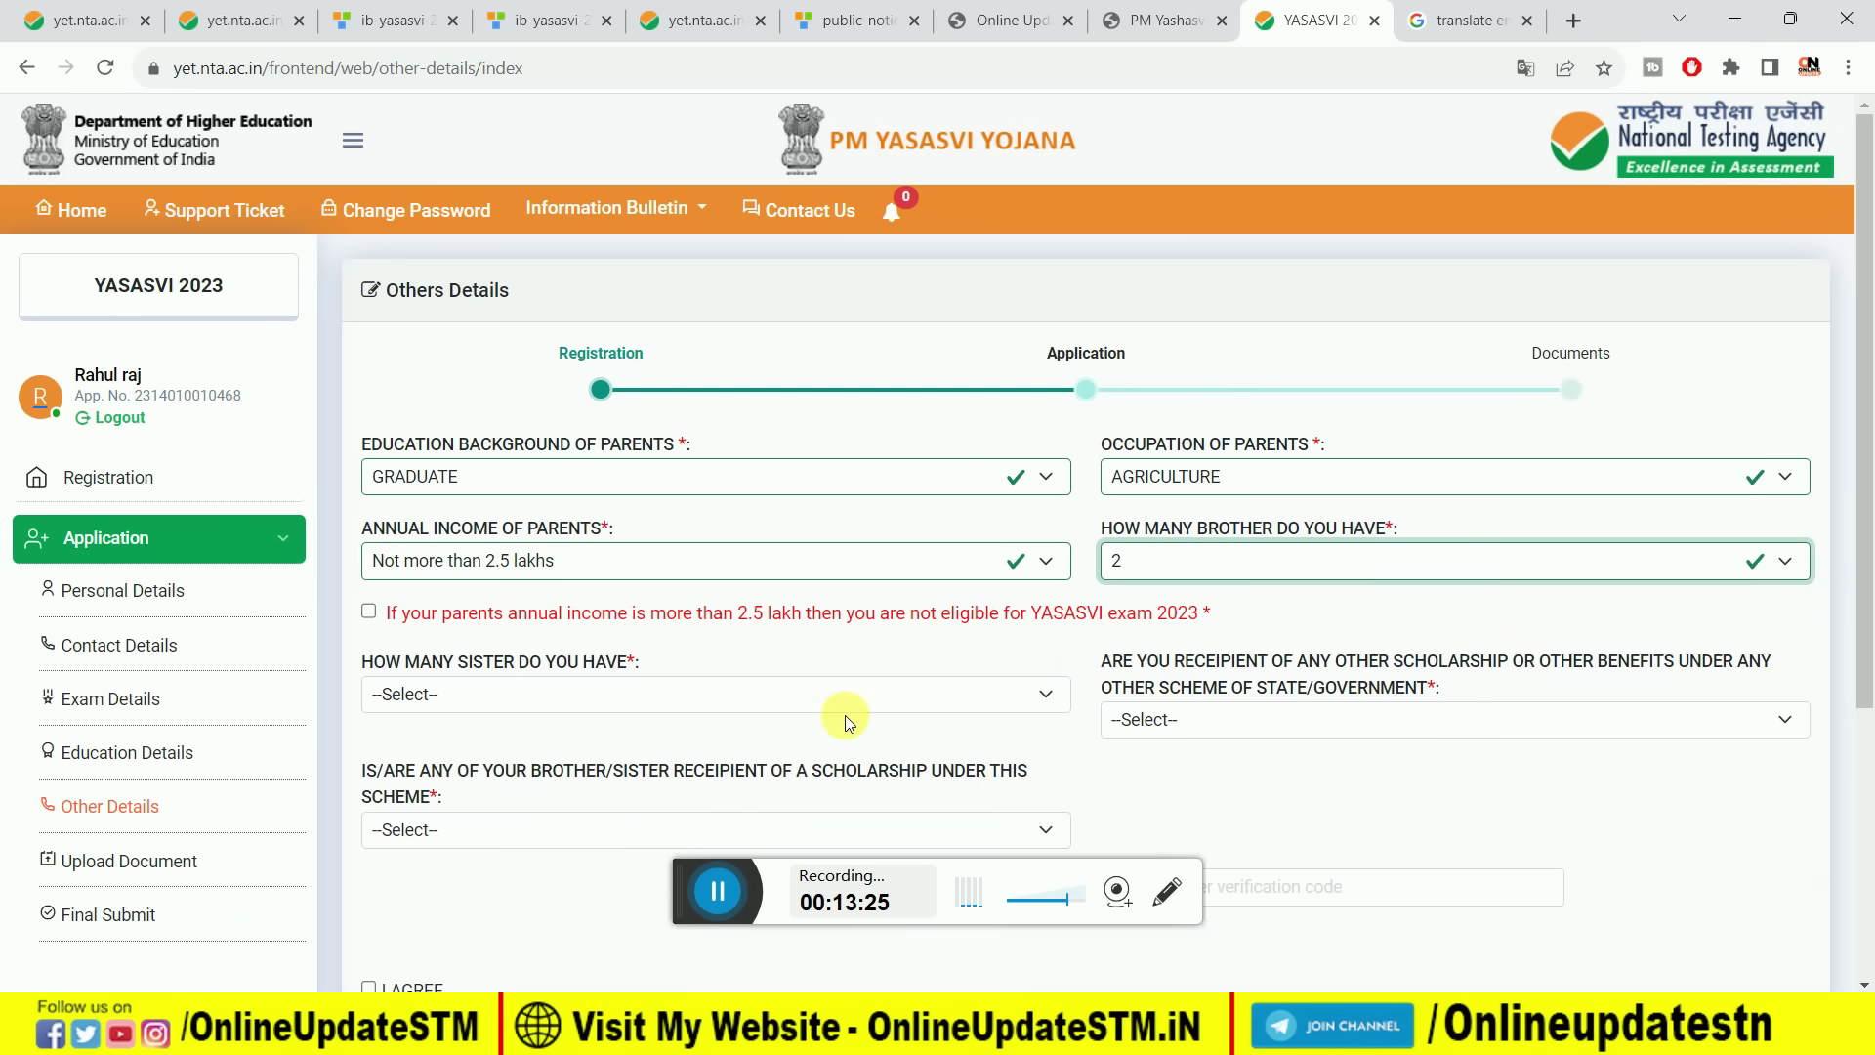
scroll(846, 722, "down", 1)
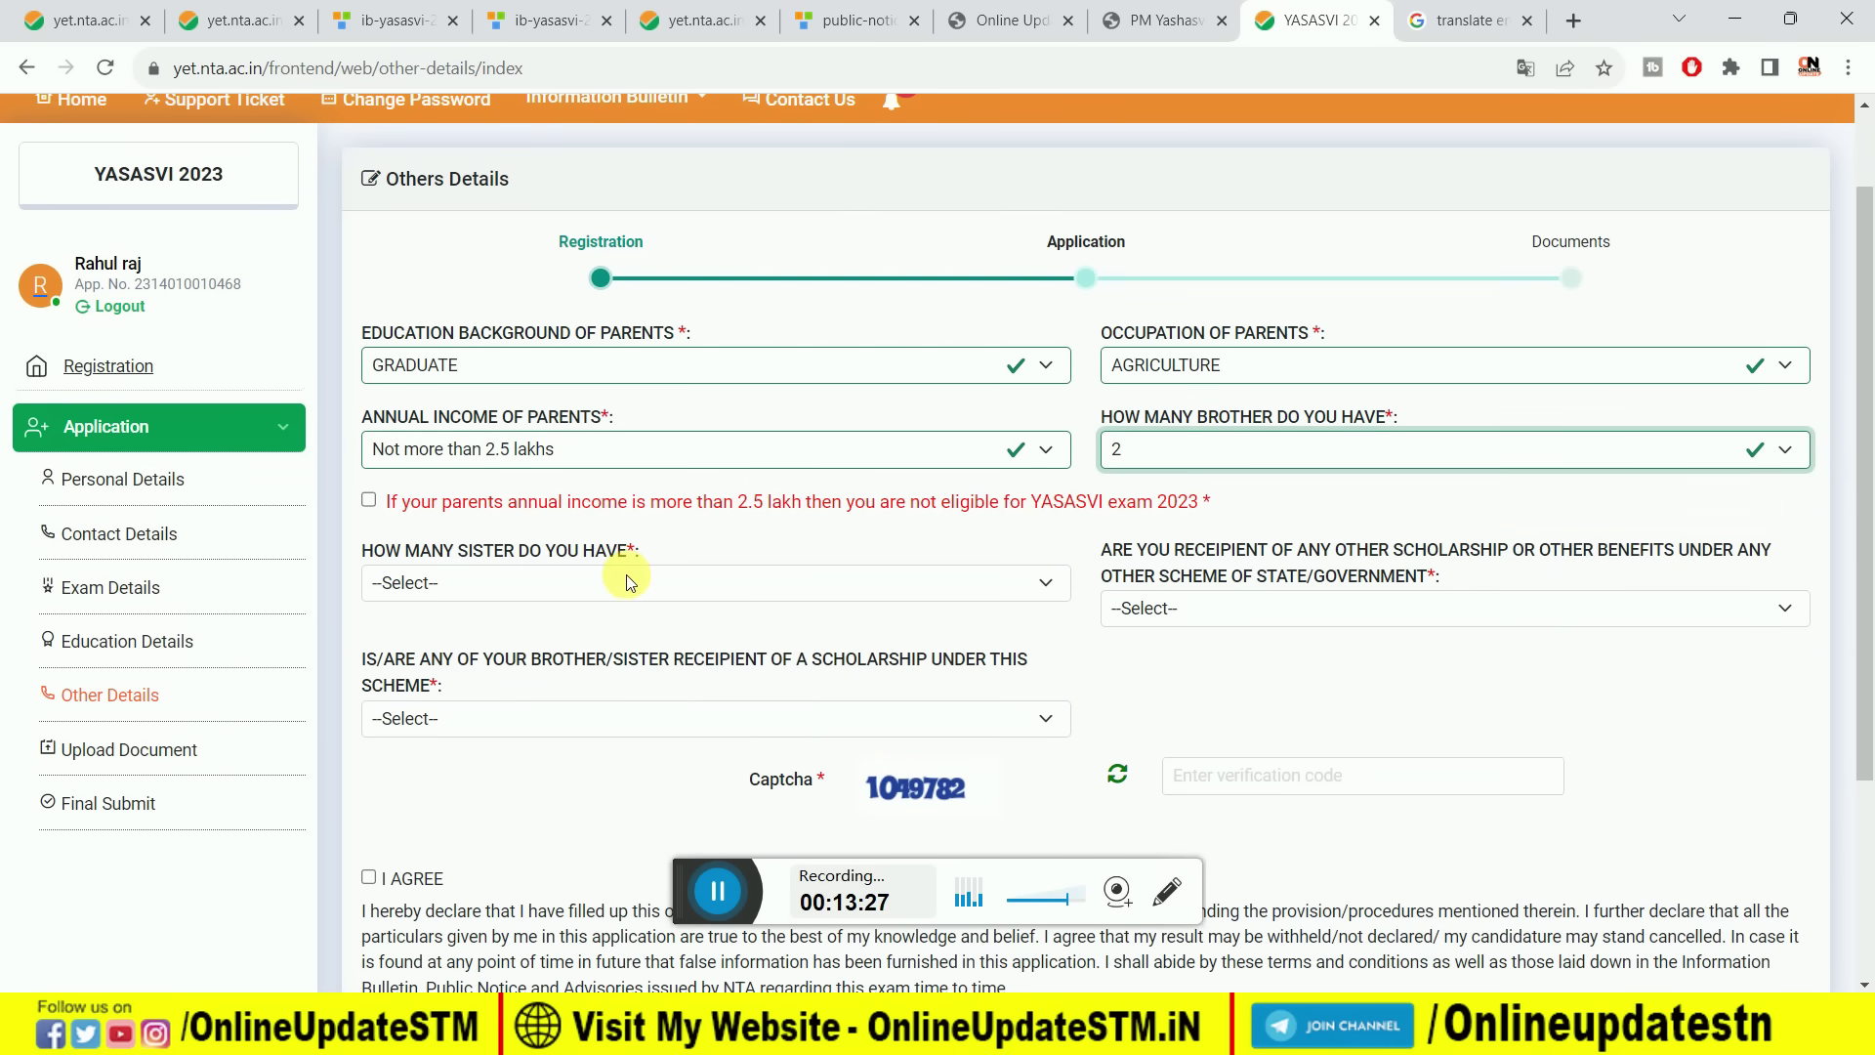
left_click(626, 582)
left_click(618, 688)
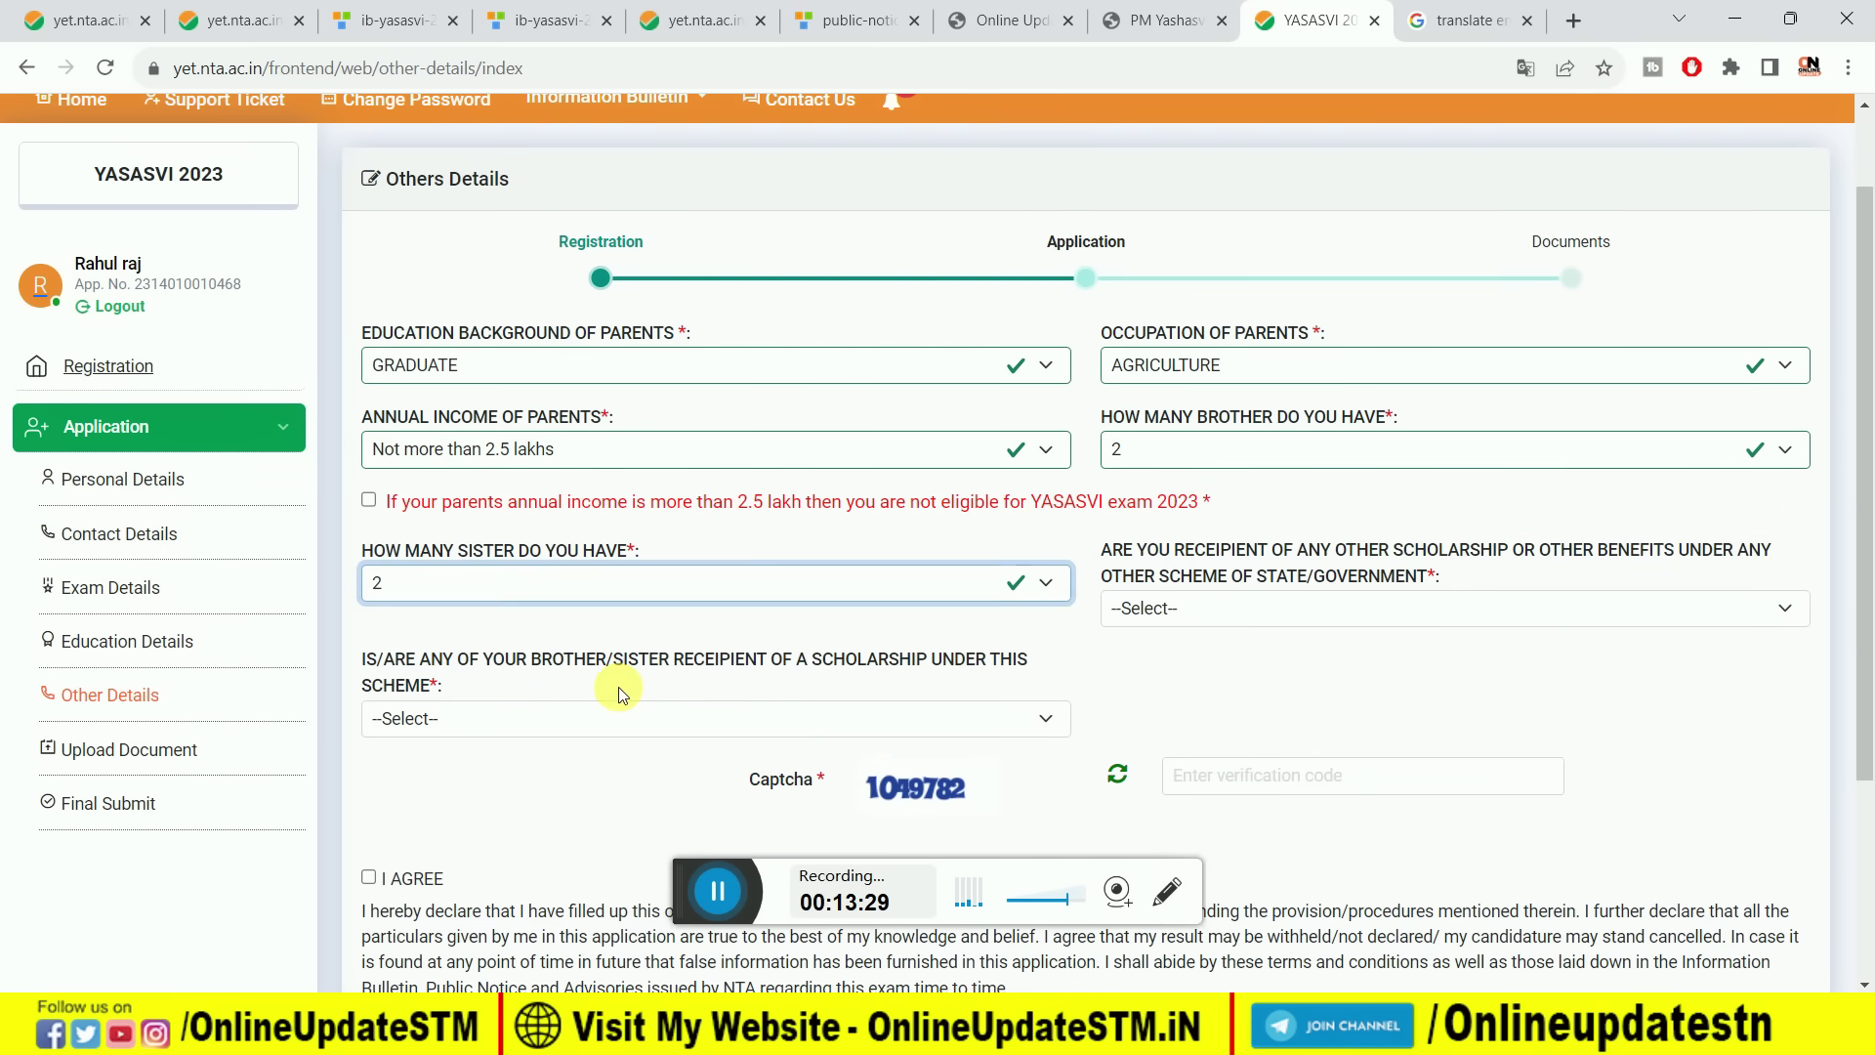
Answer No to being a recipient of any other scholarship or benefits under another state/government scheme.
left_click(718, 890)
left_click(633, 891)
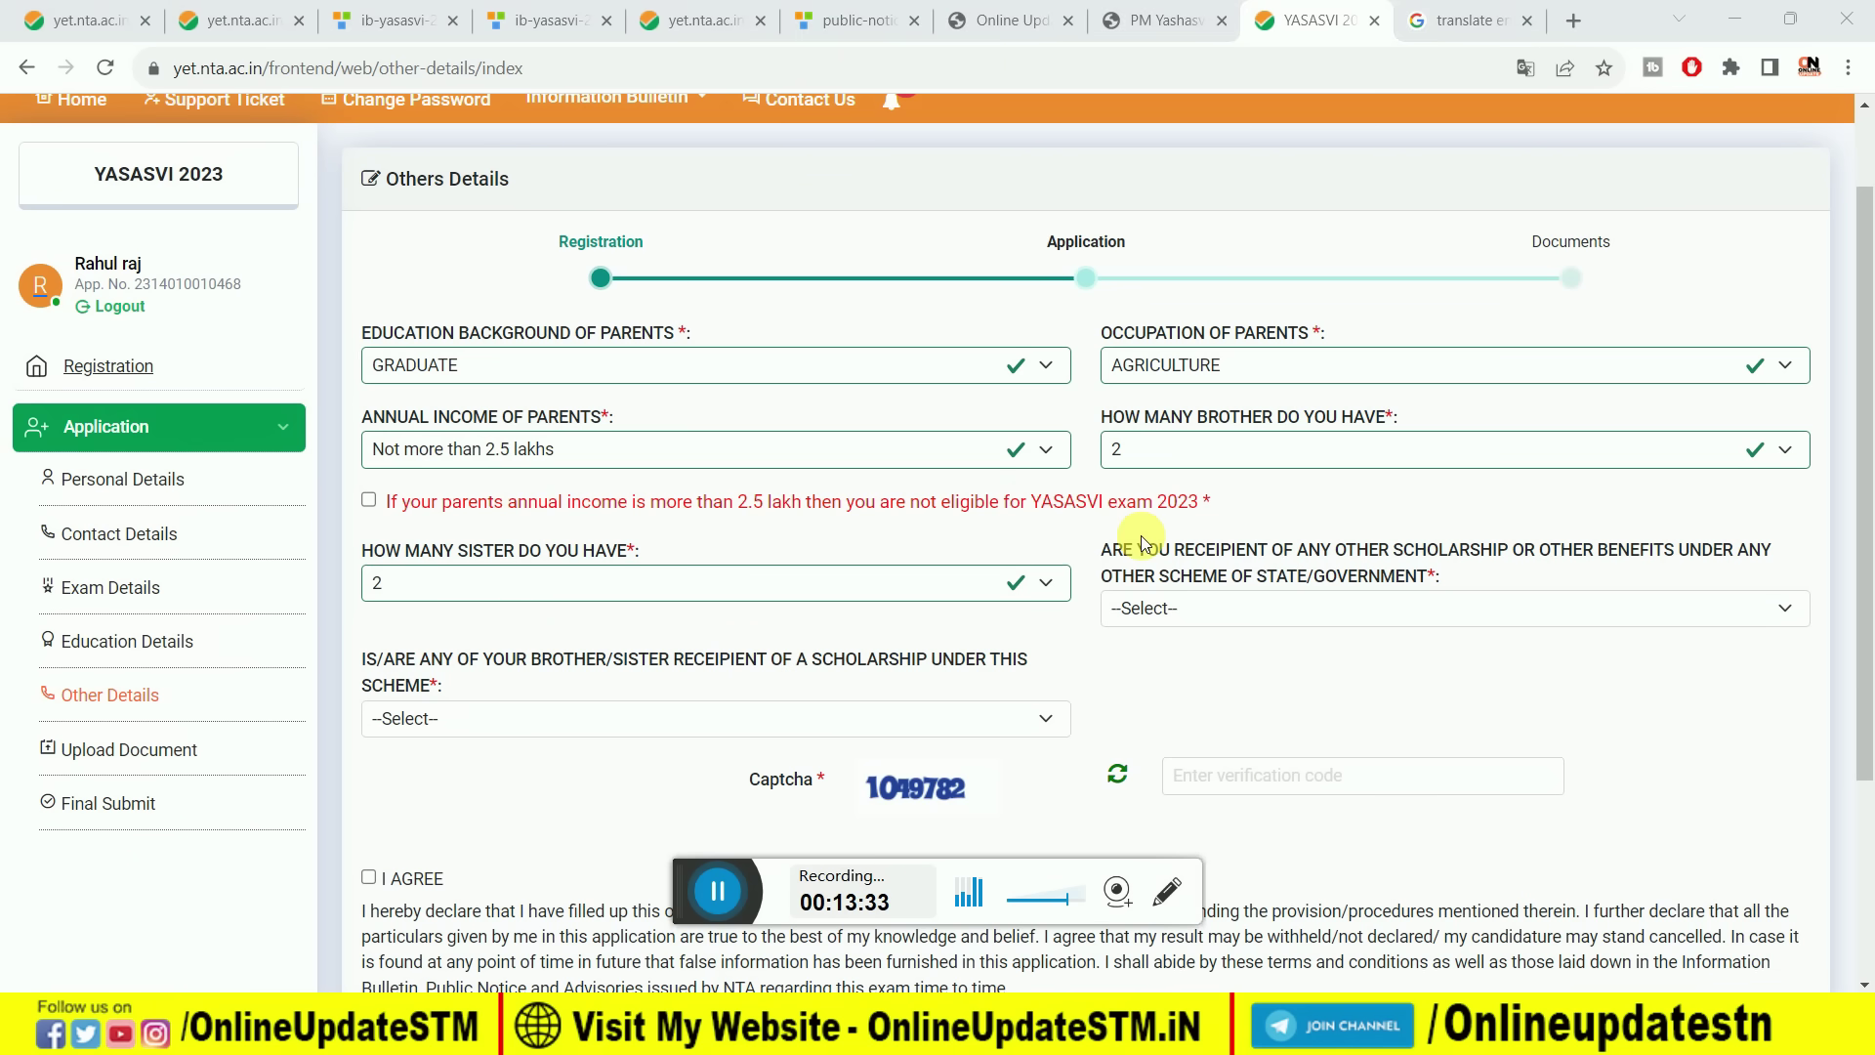
left_click(1222, 613)
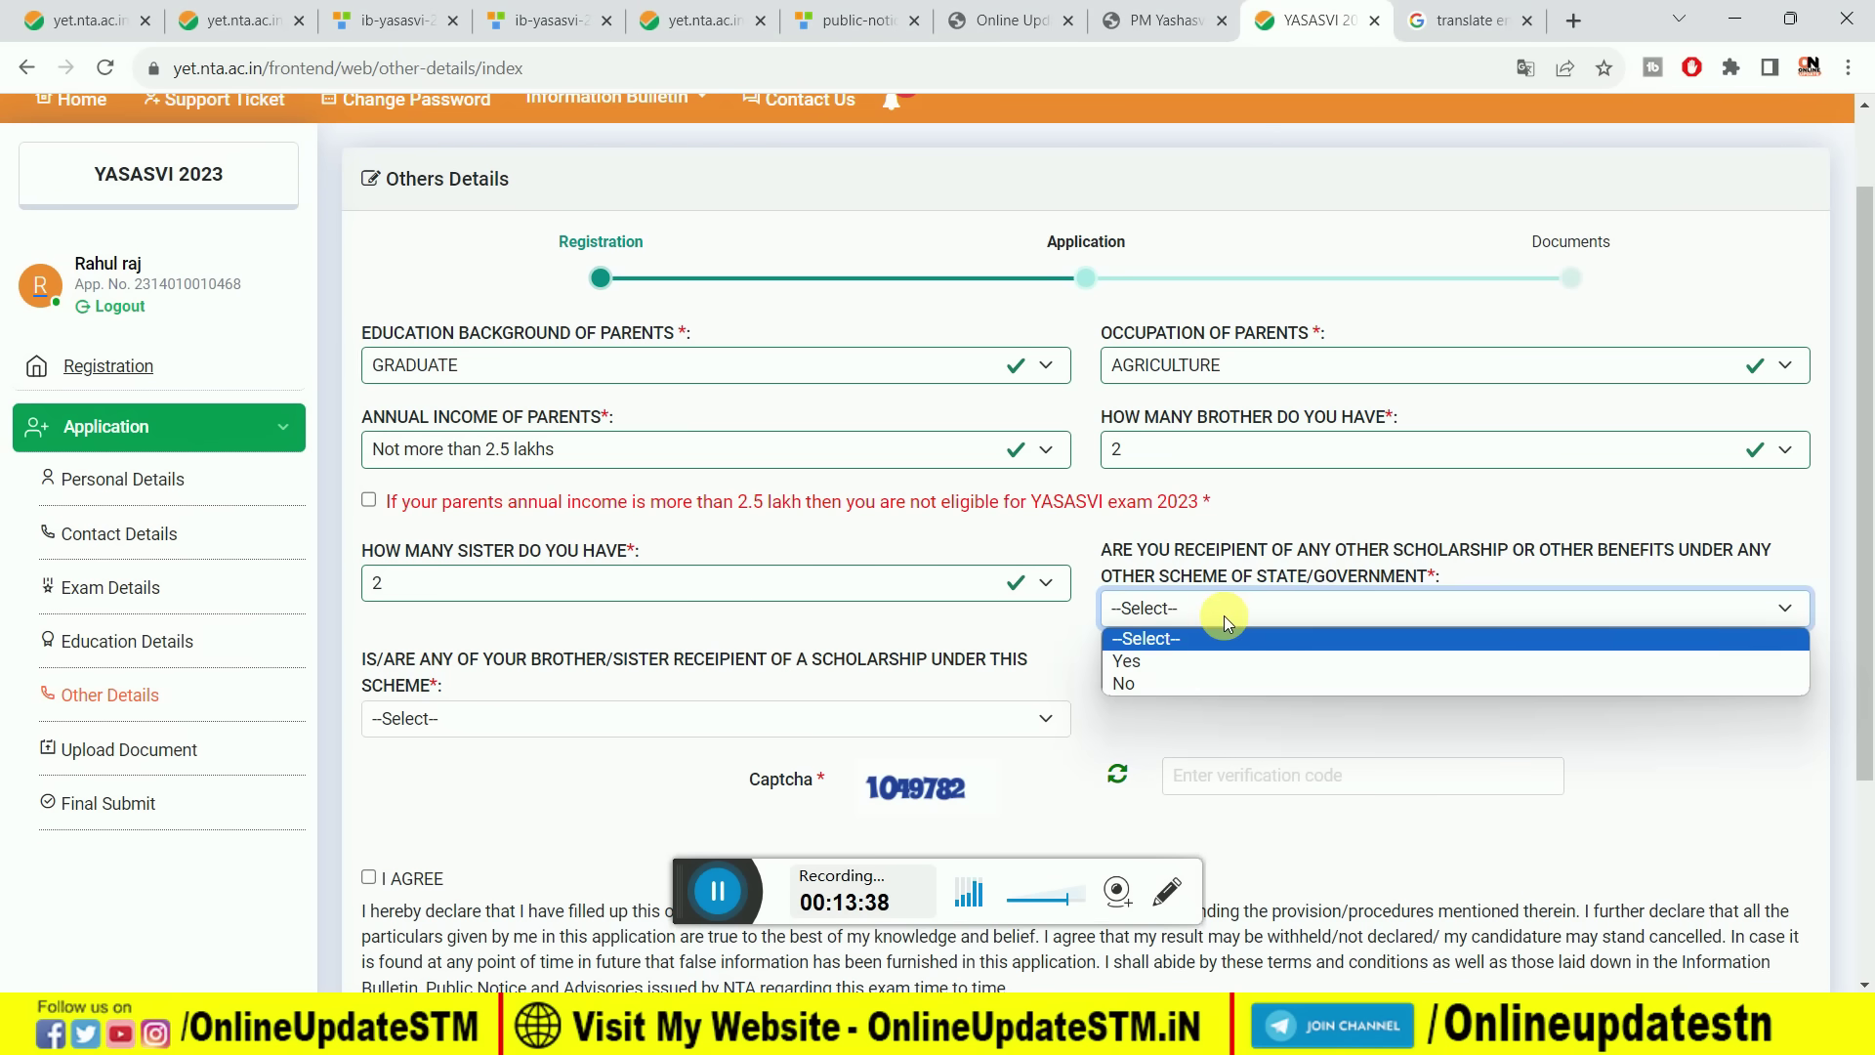
left_click(1192, 679)
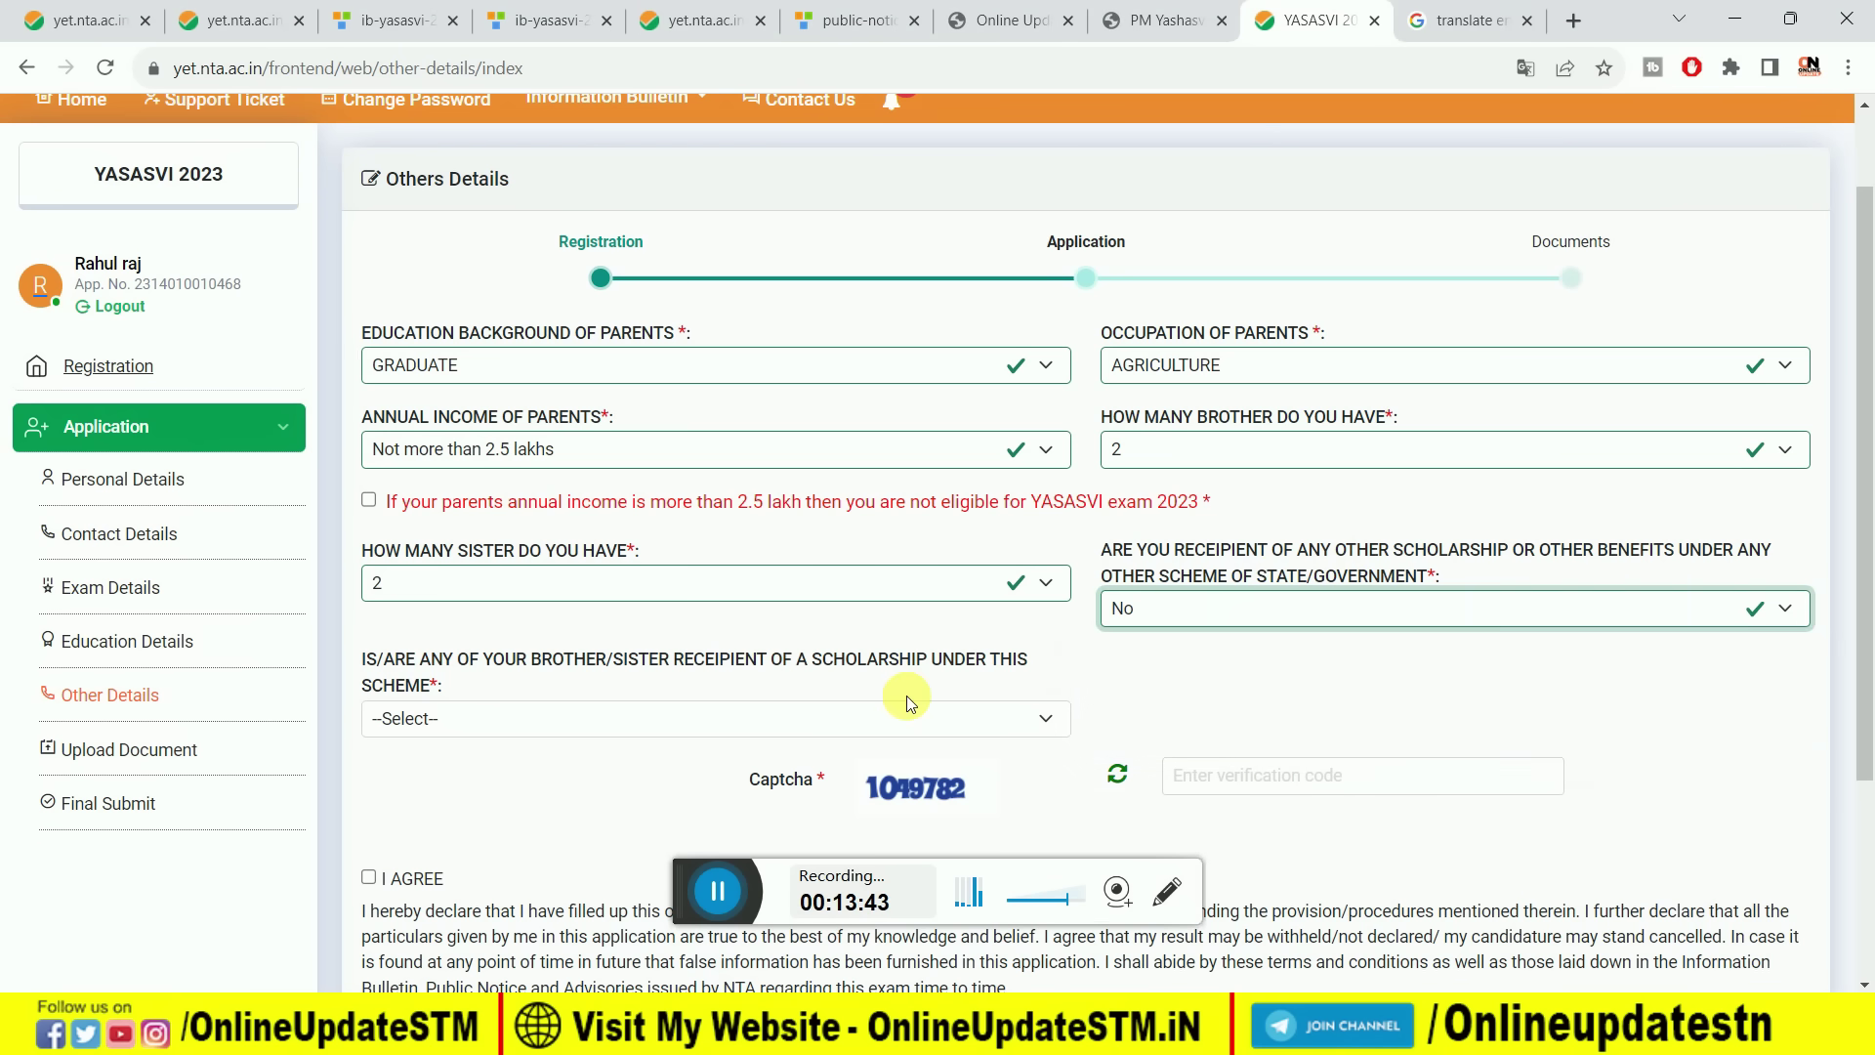
scroll(906, 696, "down", 1)
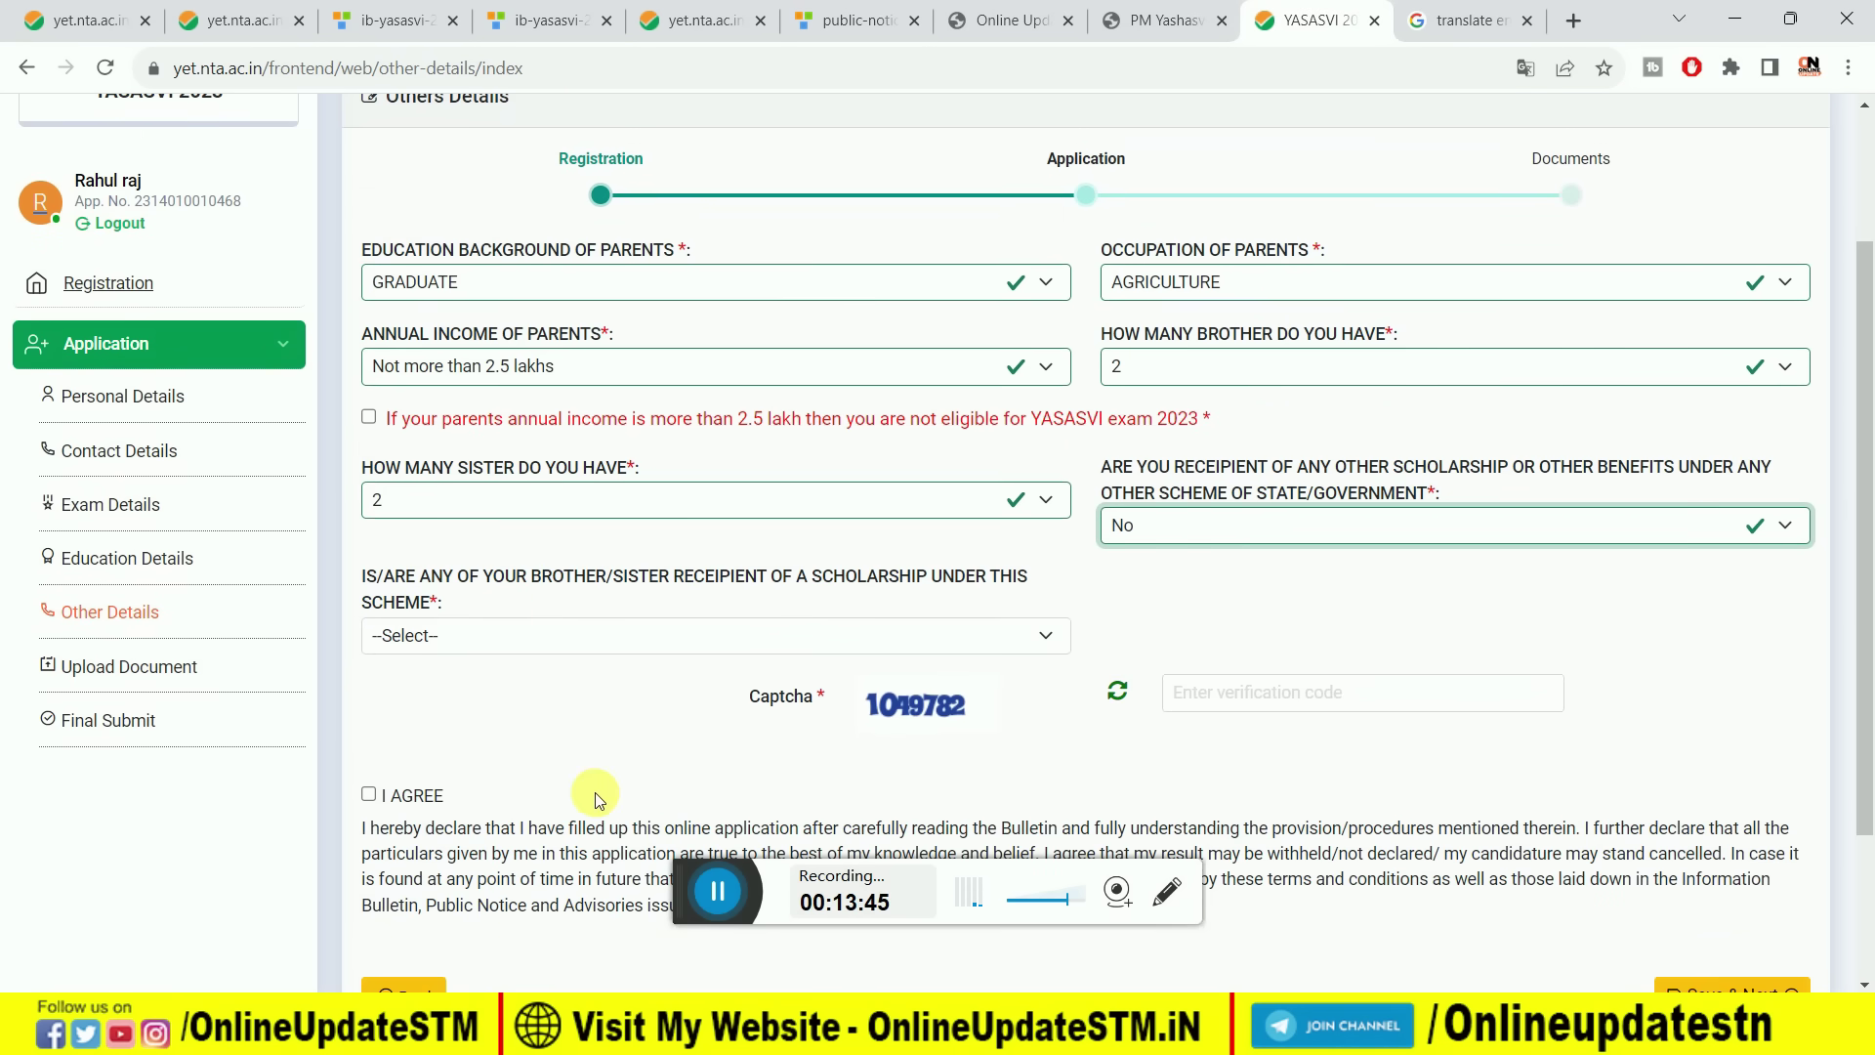
Answer No to any brother or sister being a recipient of a scholarship under this scheme.
scroll(703, 830, "down", 2)
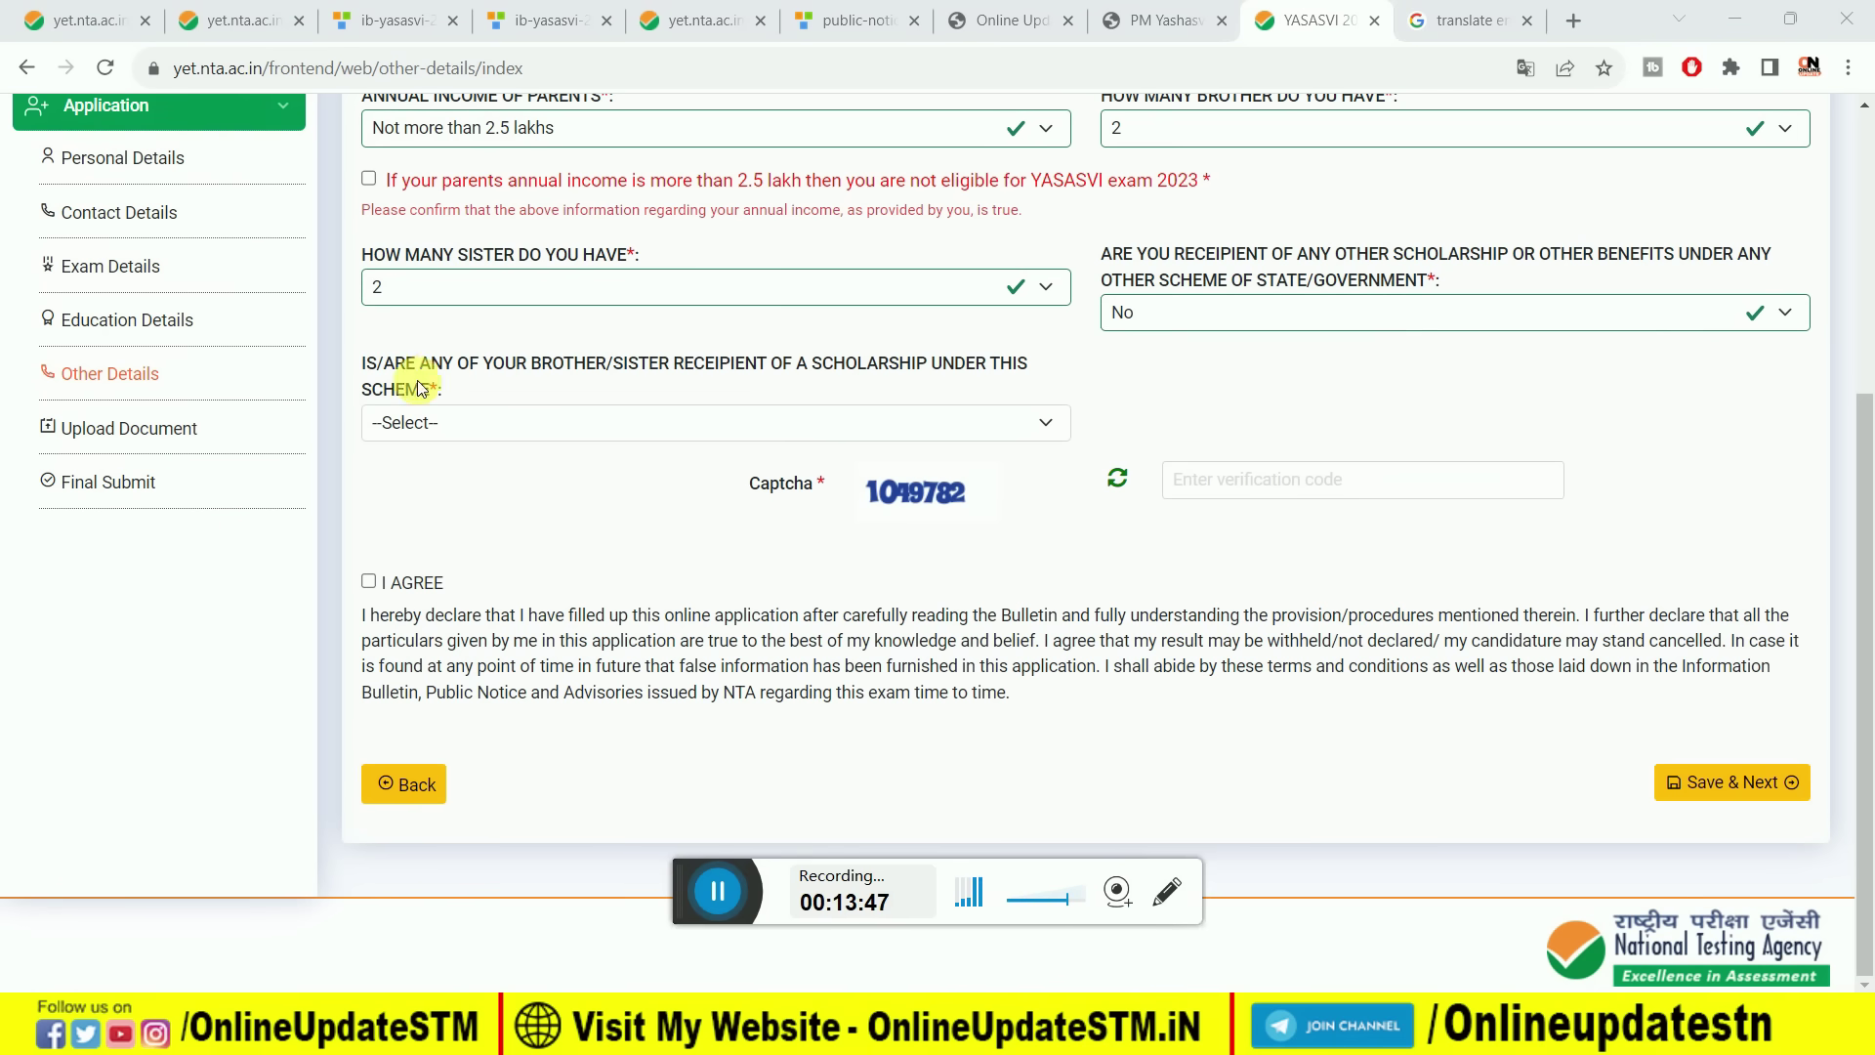
left_click(658, 422)
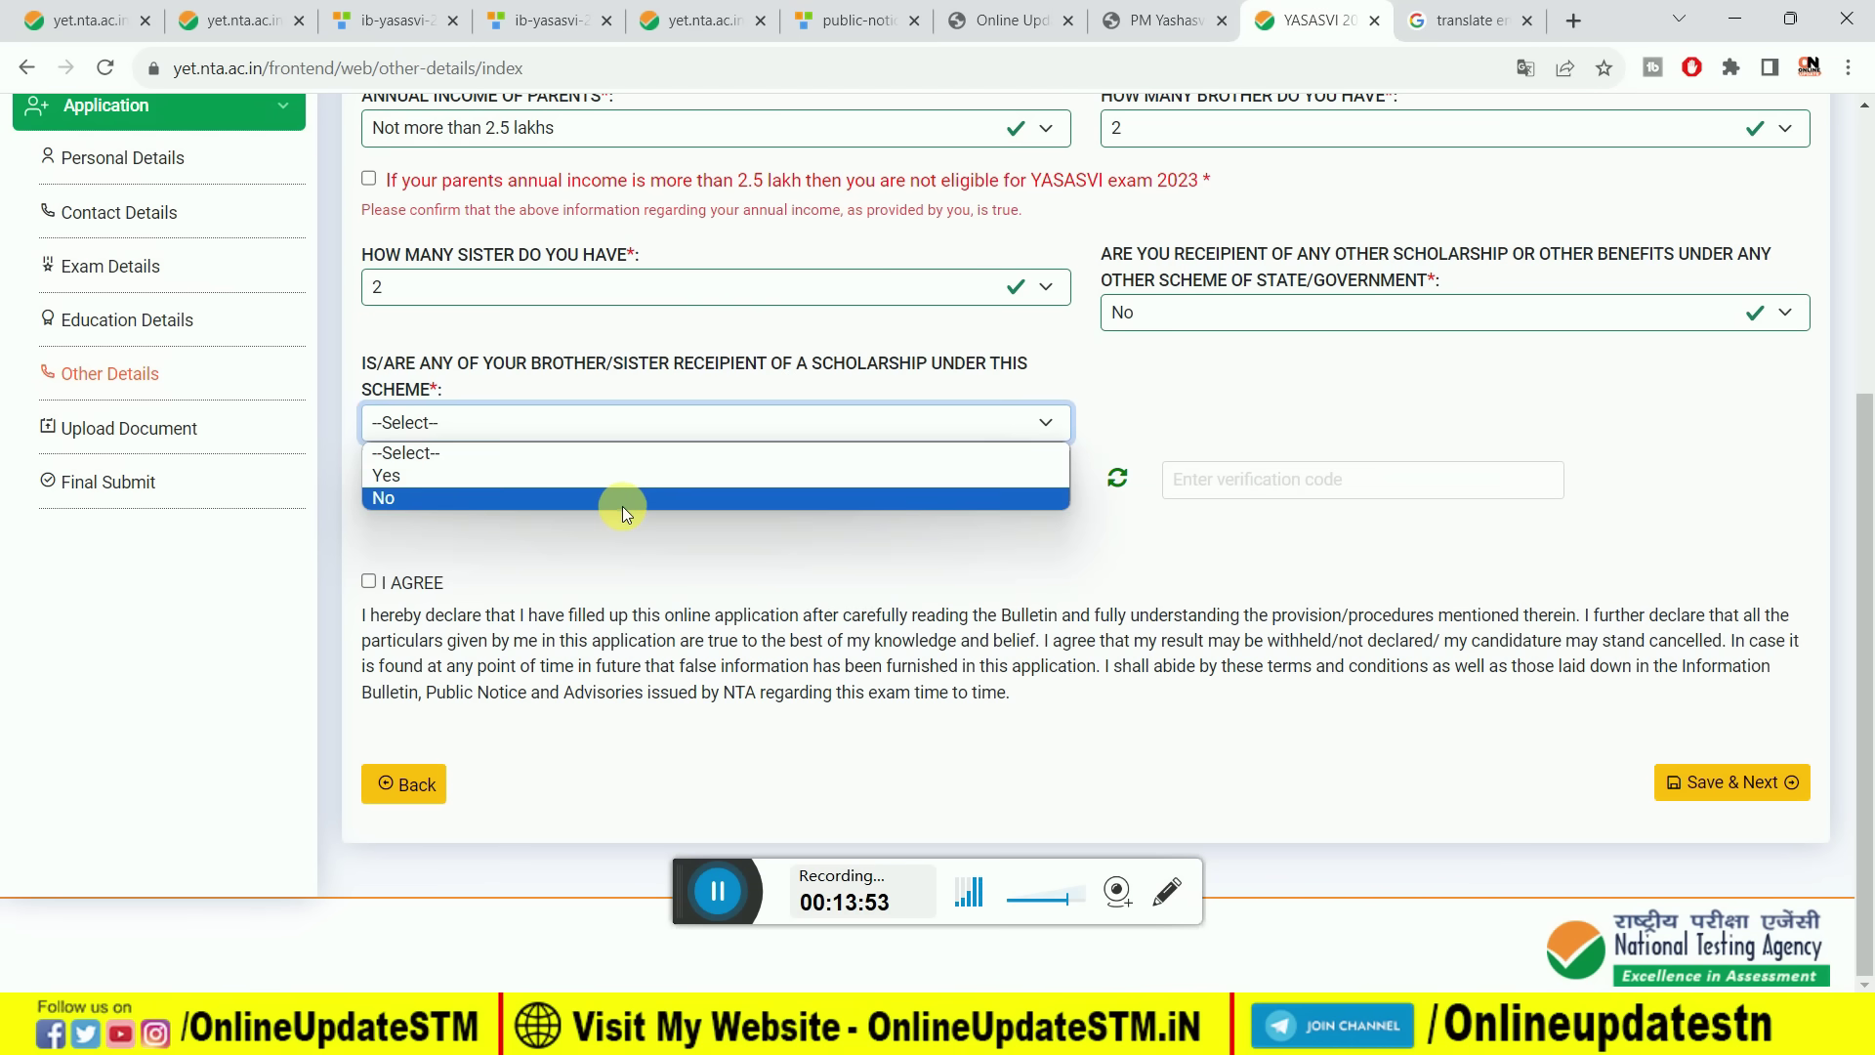
left_click(623, 500)
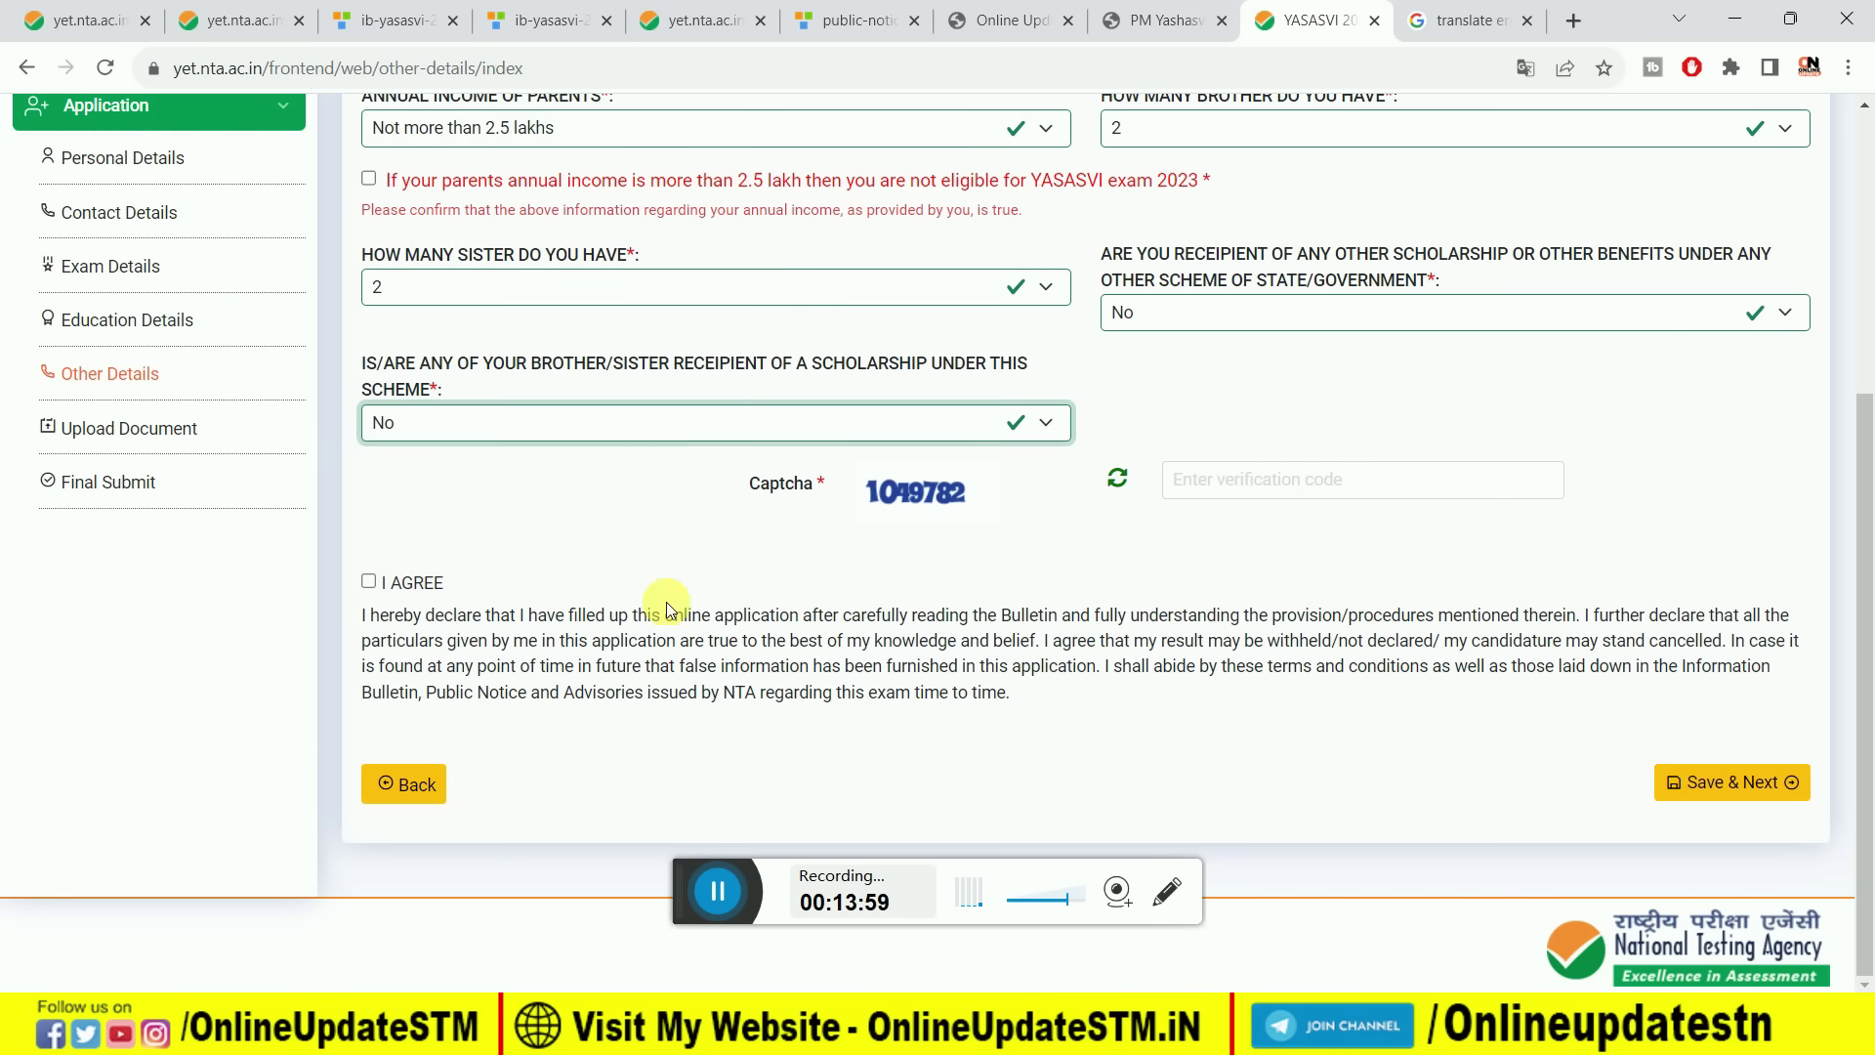
Agree to the declaration, save the other details, and continue to the document upload requirements.
left_click(369, 582)
left_click(1719, 803)
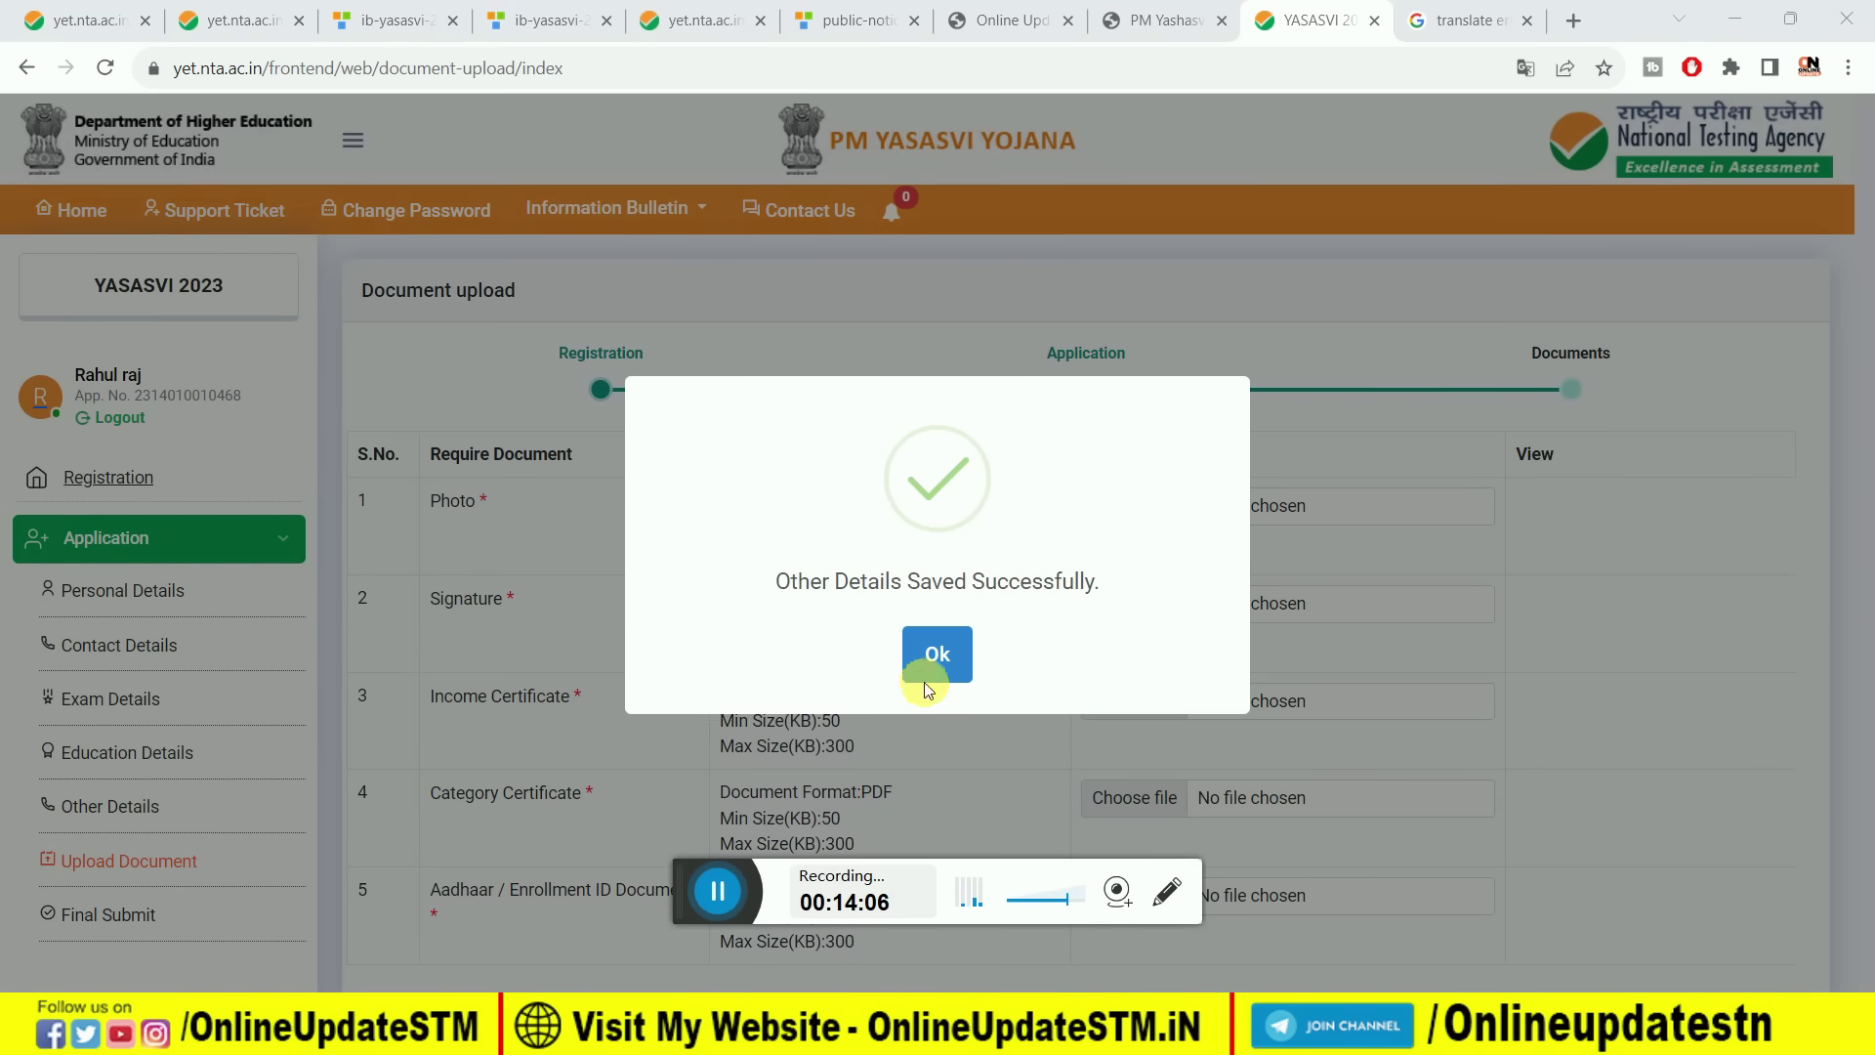
left_click(932, 650)
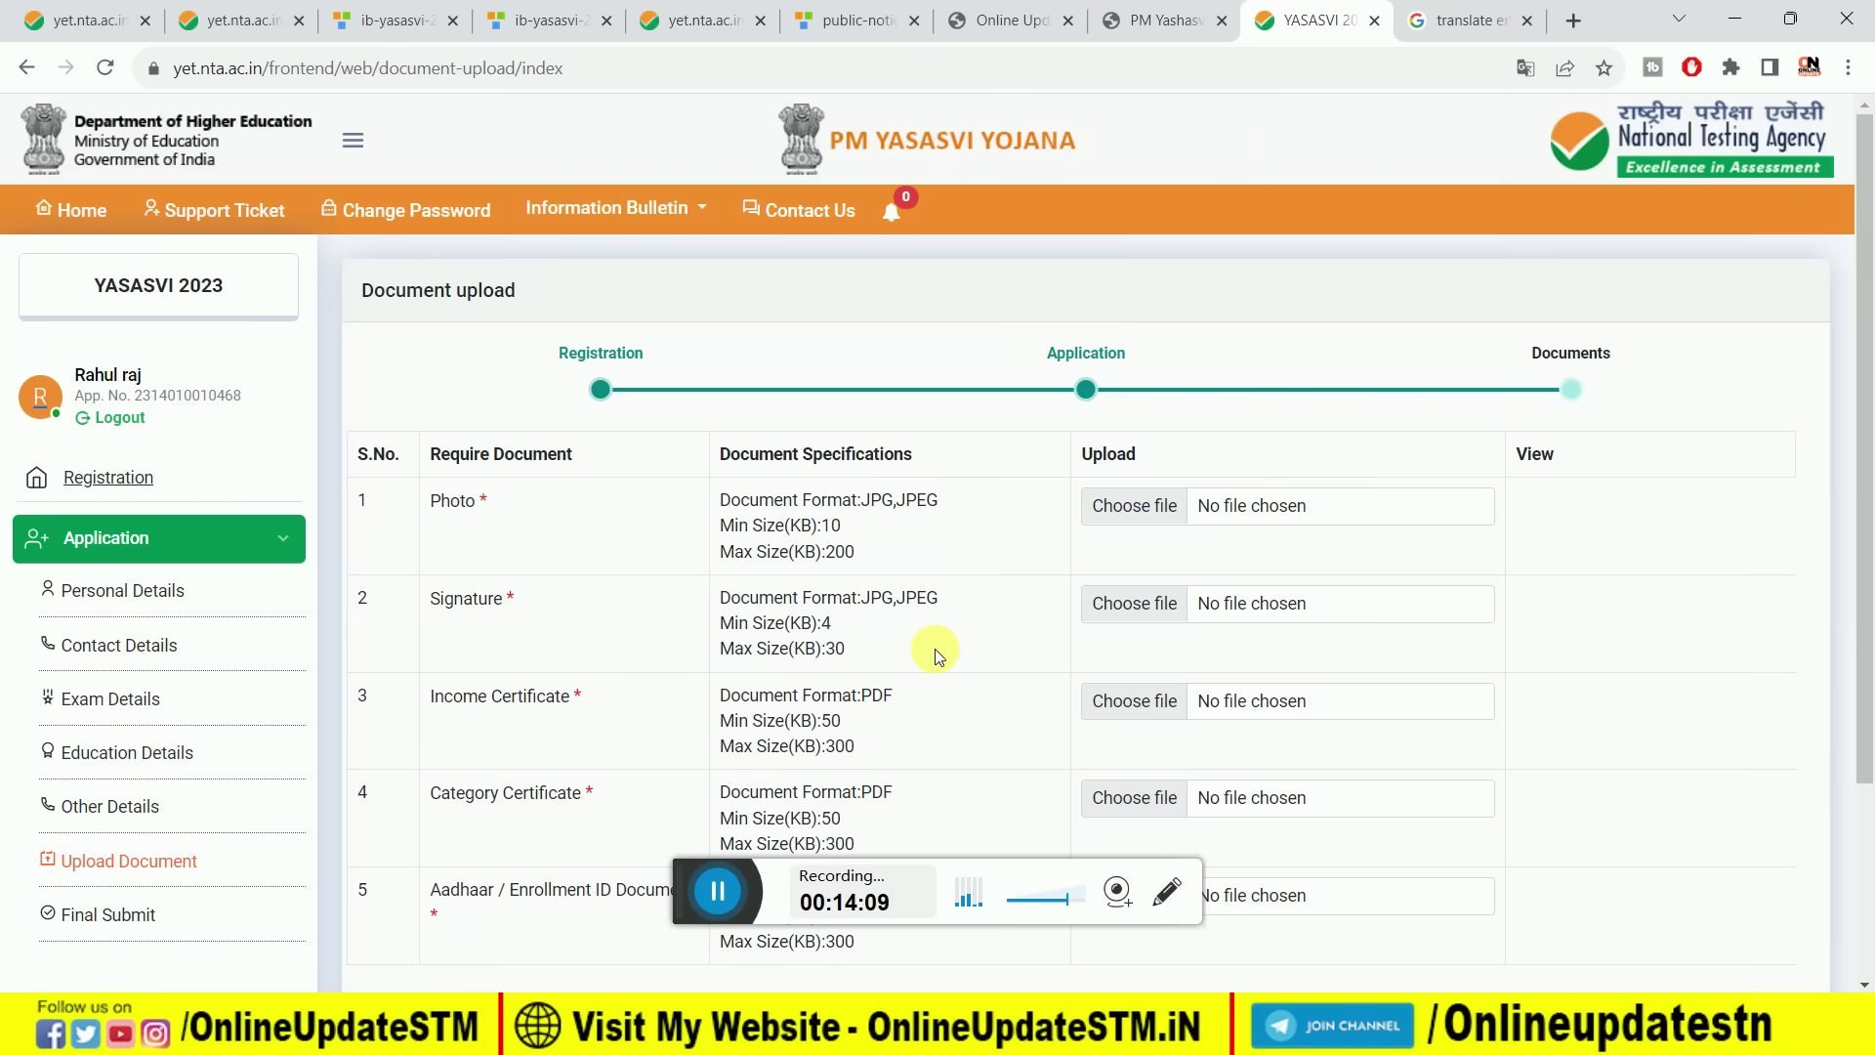
scroll(935, 648, "down", 2)
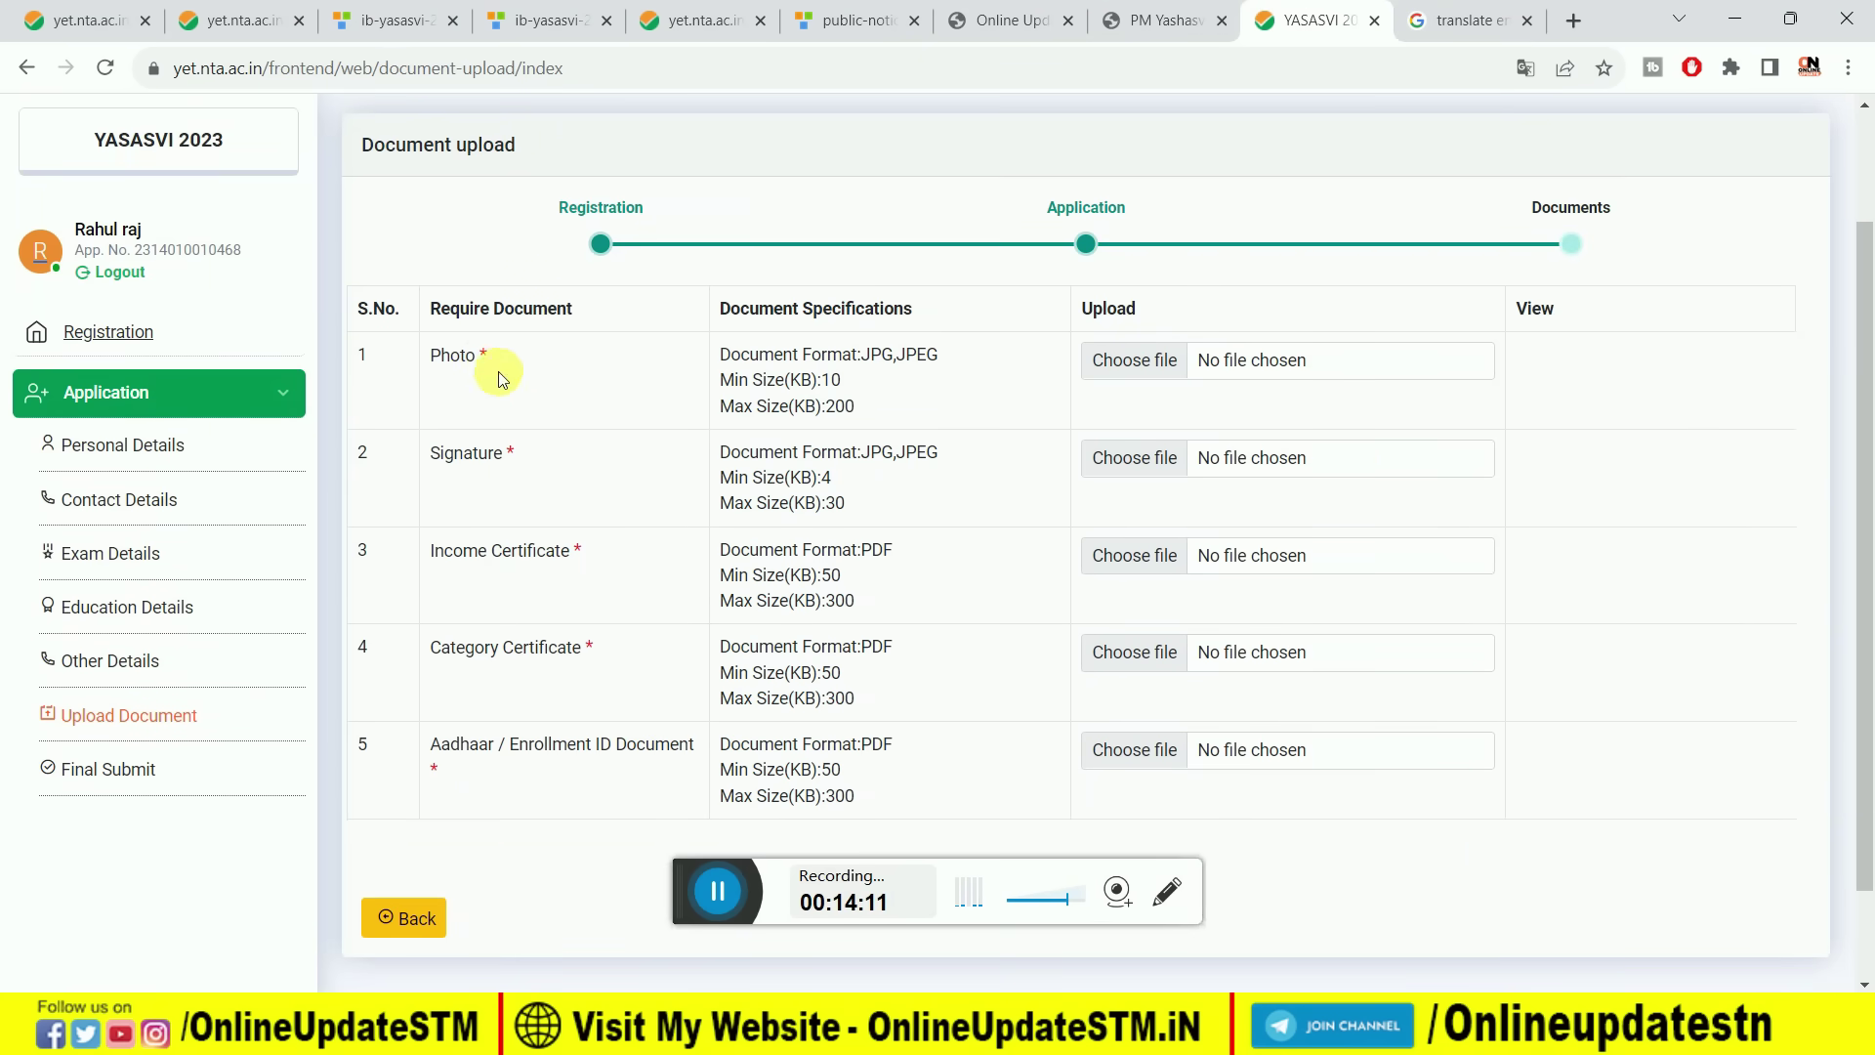